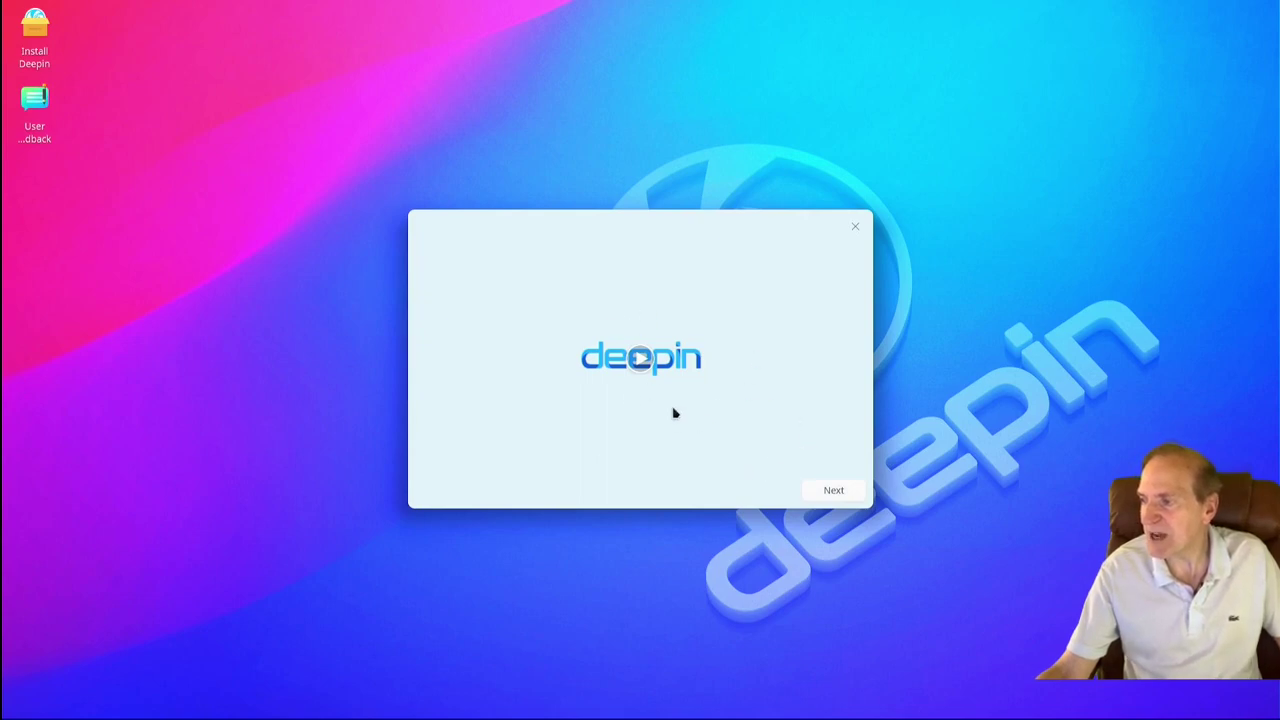
# Play the Deepin introduction video in the welcome window and pause it
pyautogui.click(641, 362)
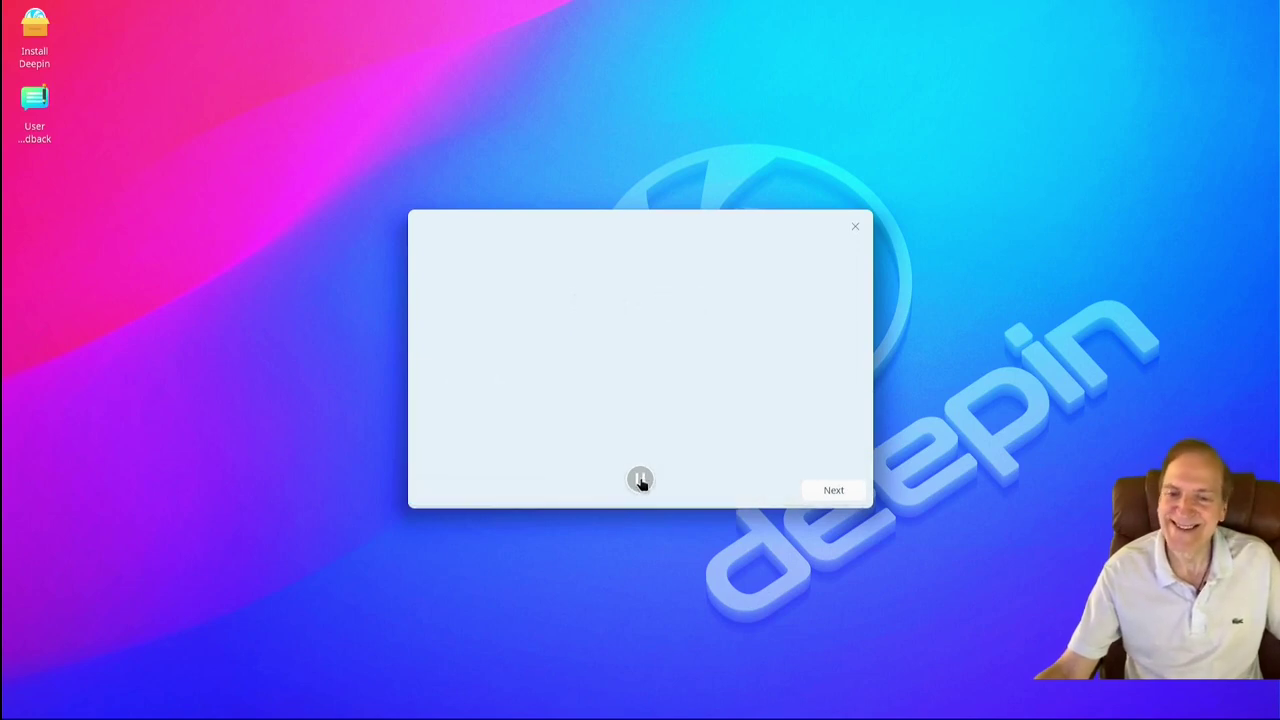
pyautogui.click(640, 481)
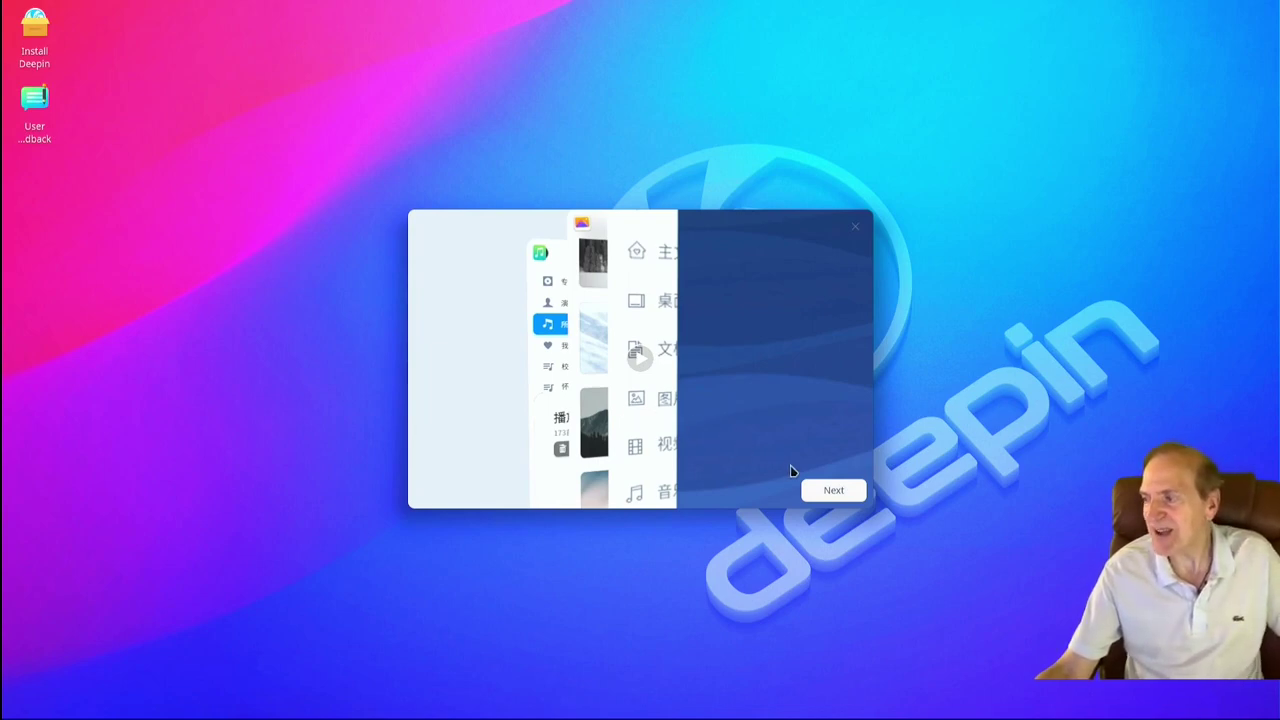
# Continue past the introduction video, keeping Fashion Mode as the desktop mode and Normal Mode as the running mode
pyautogui.click(826, 492)
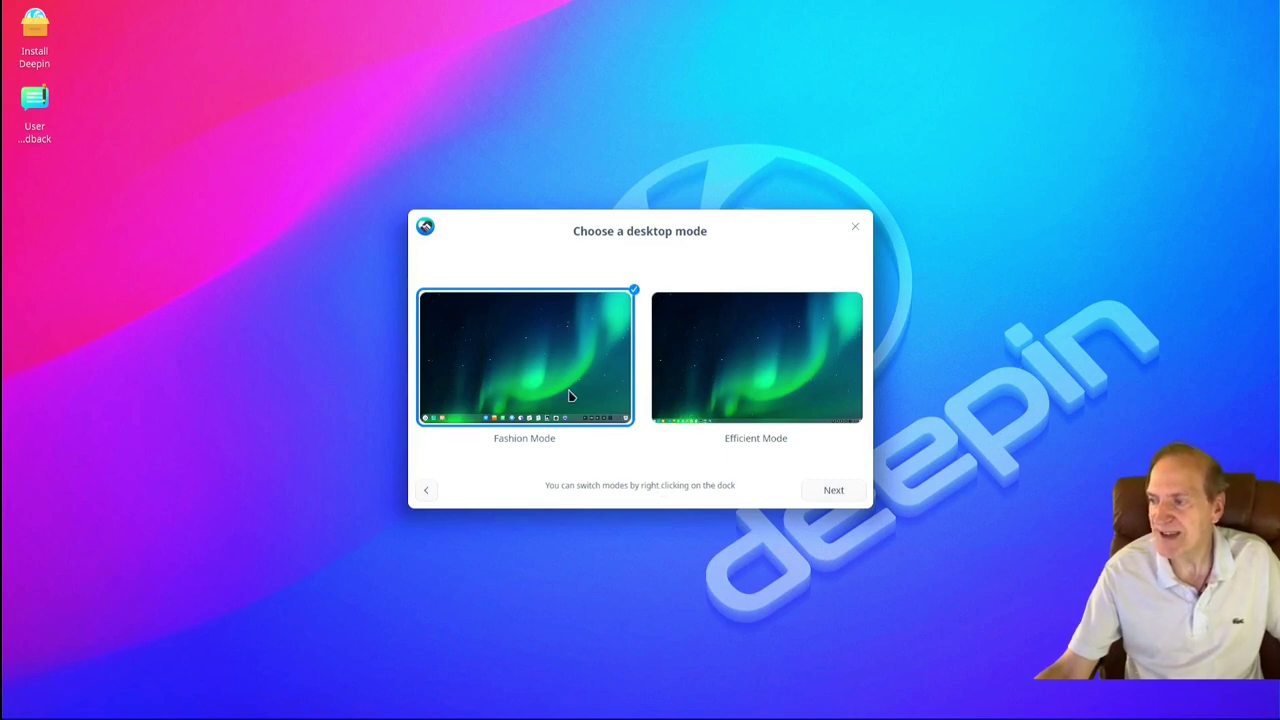
pyautogui.click(831, 490)
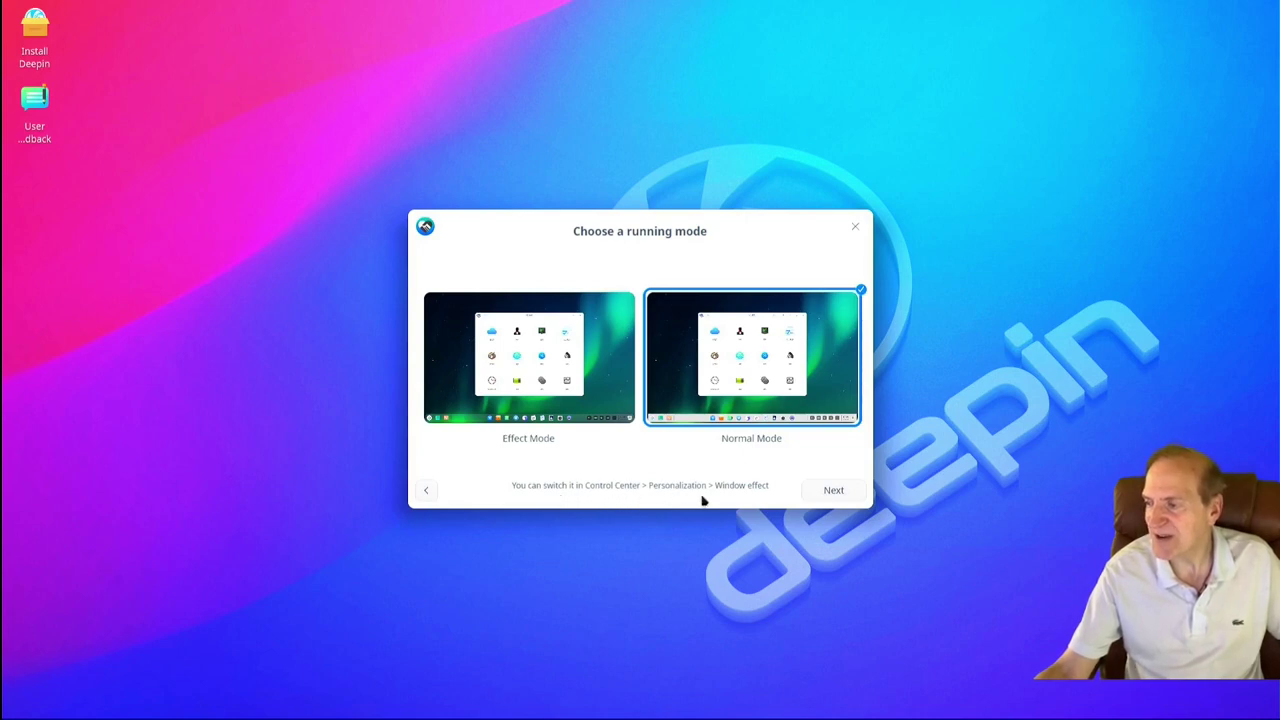
pyautogui.click(828, 491)
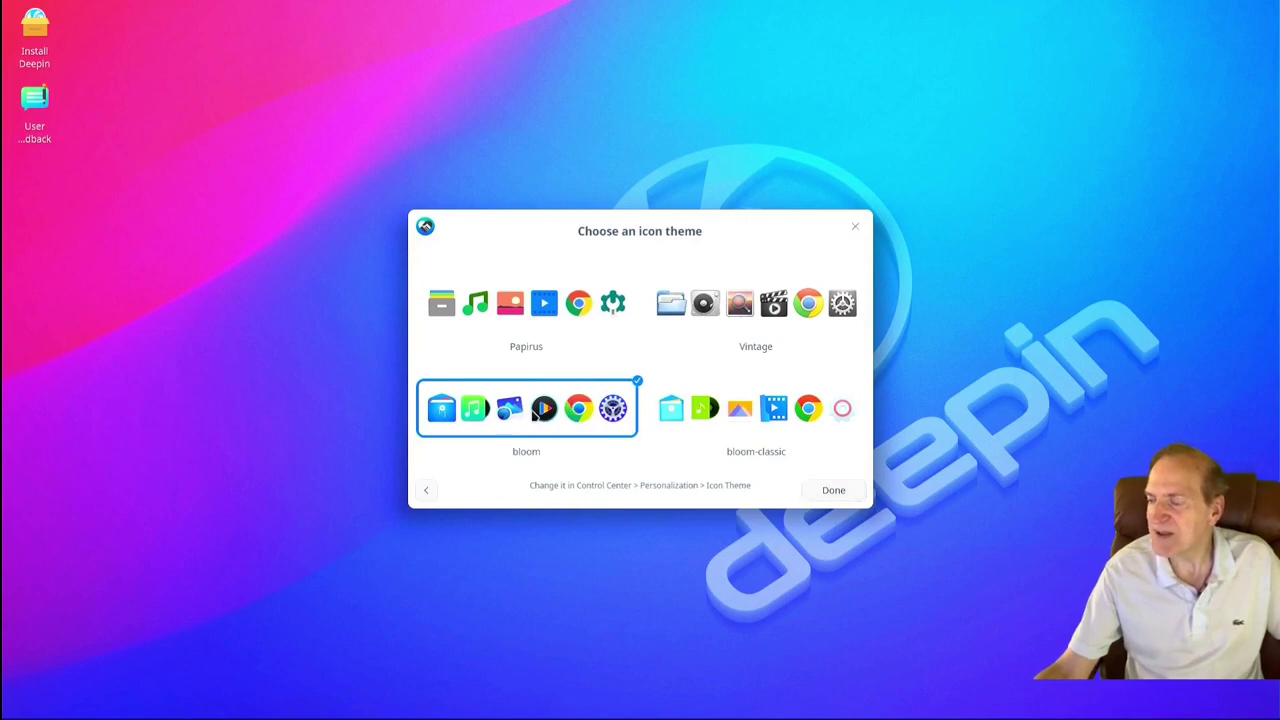
# Preview the Papirus, Vintage and bloom-classic icon themes, choose bloom, and finish the welcome setup
pyautogui.click(550, 310)
pyautogui.click(708, 308)
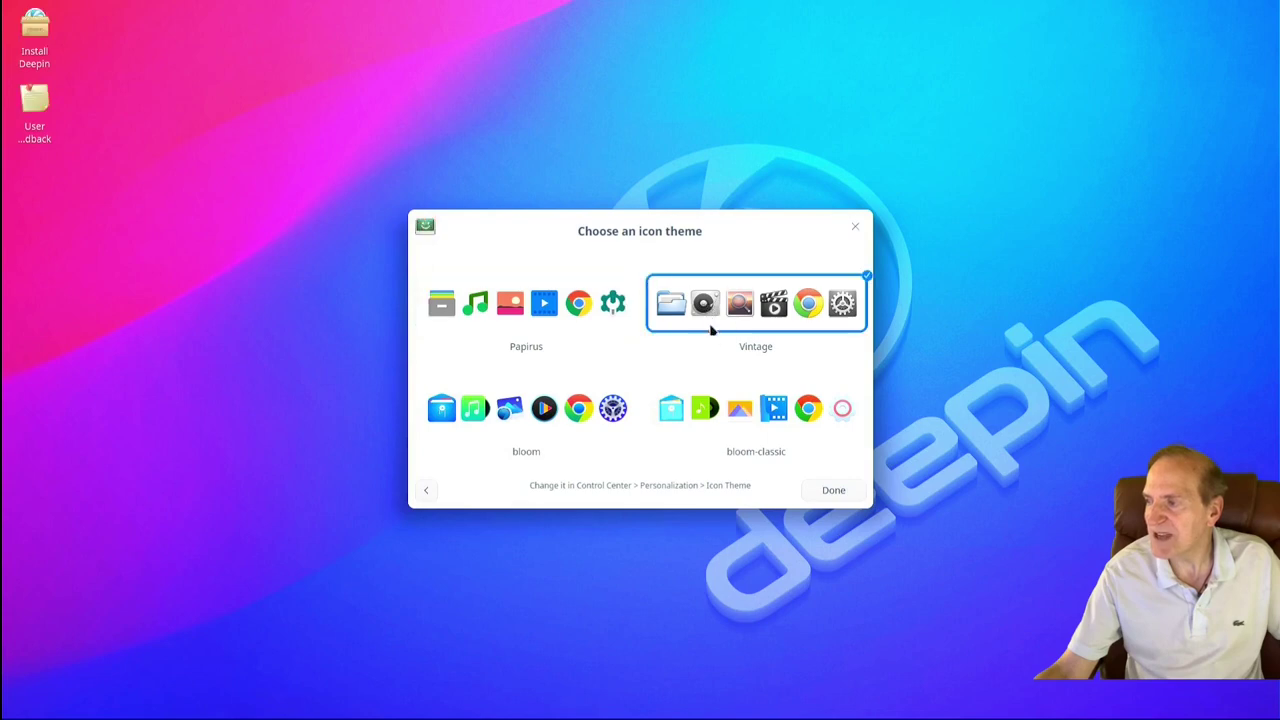
pyautogui.click(716, 410)
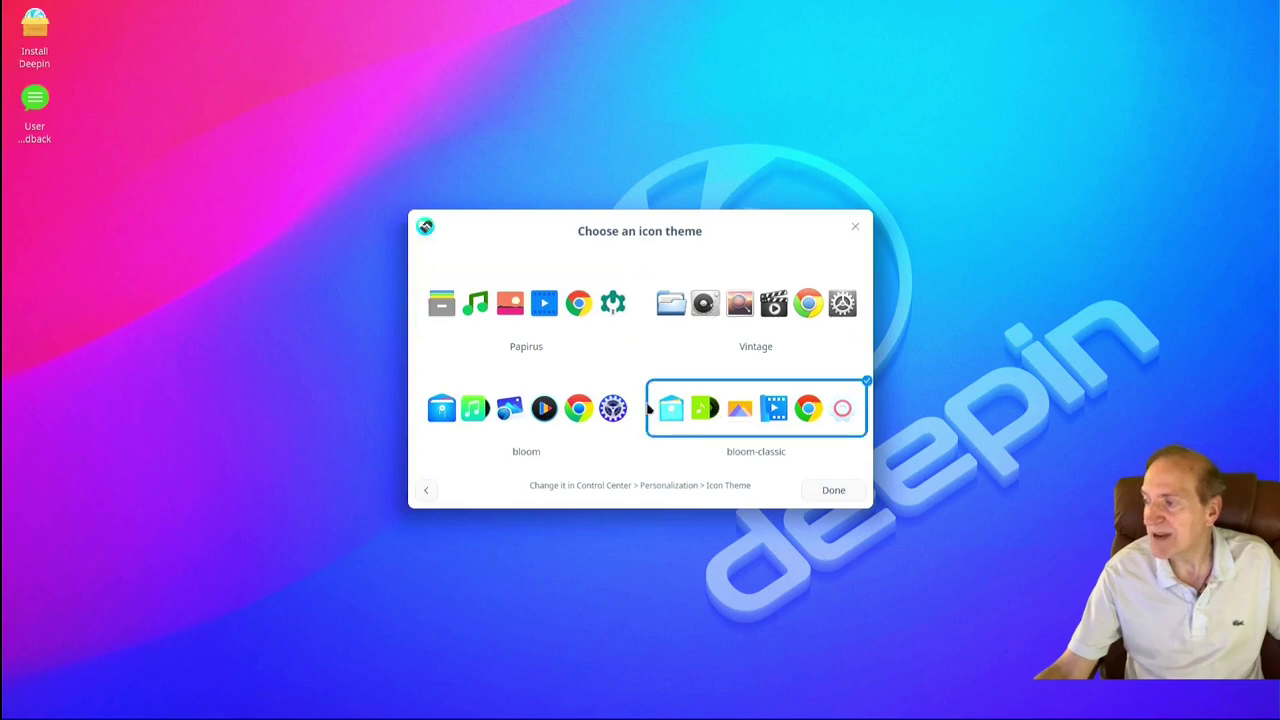
pyautogui.click(598, 412)
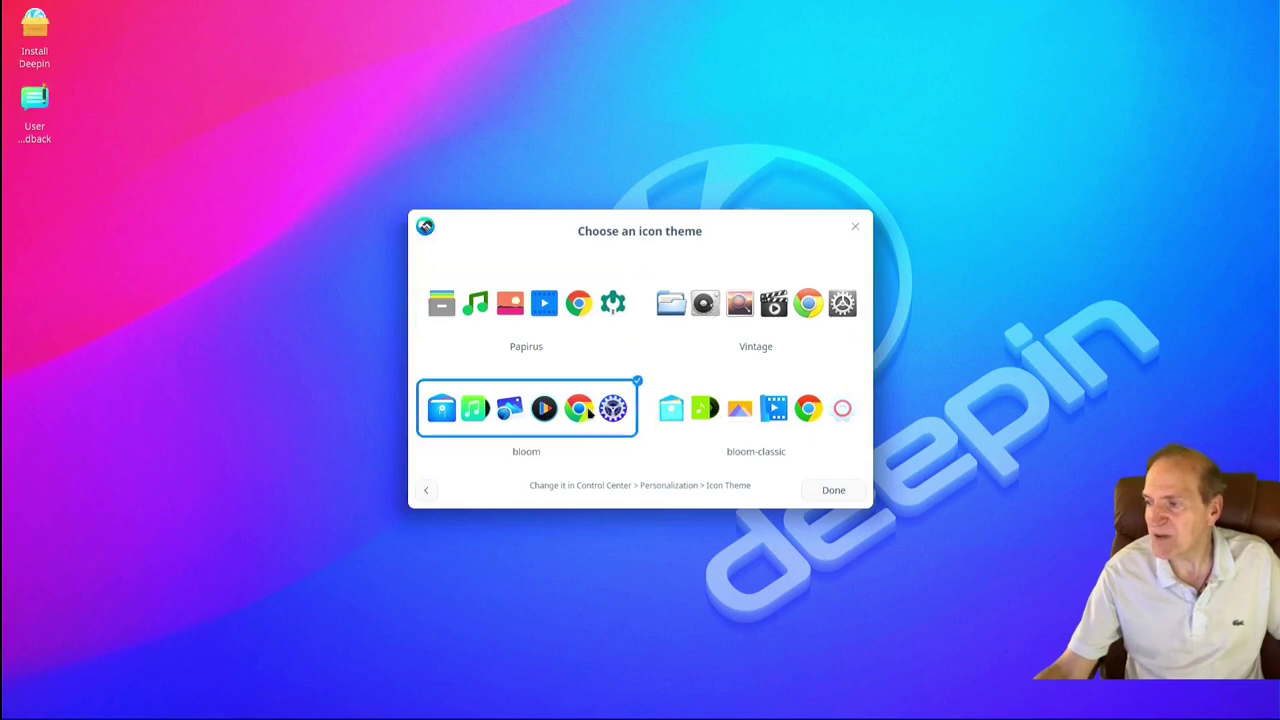
pyautogui.click(826, 489)
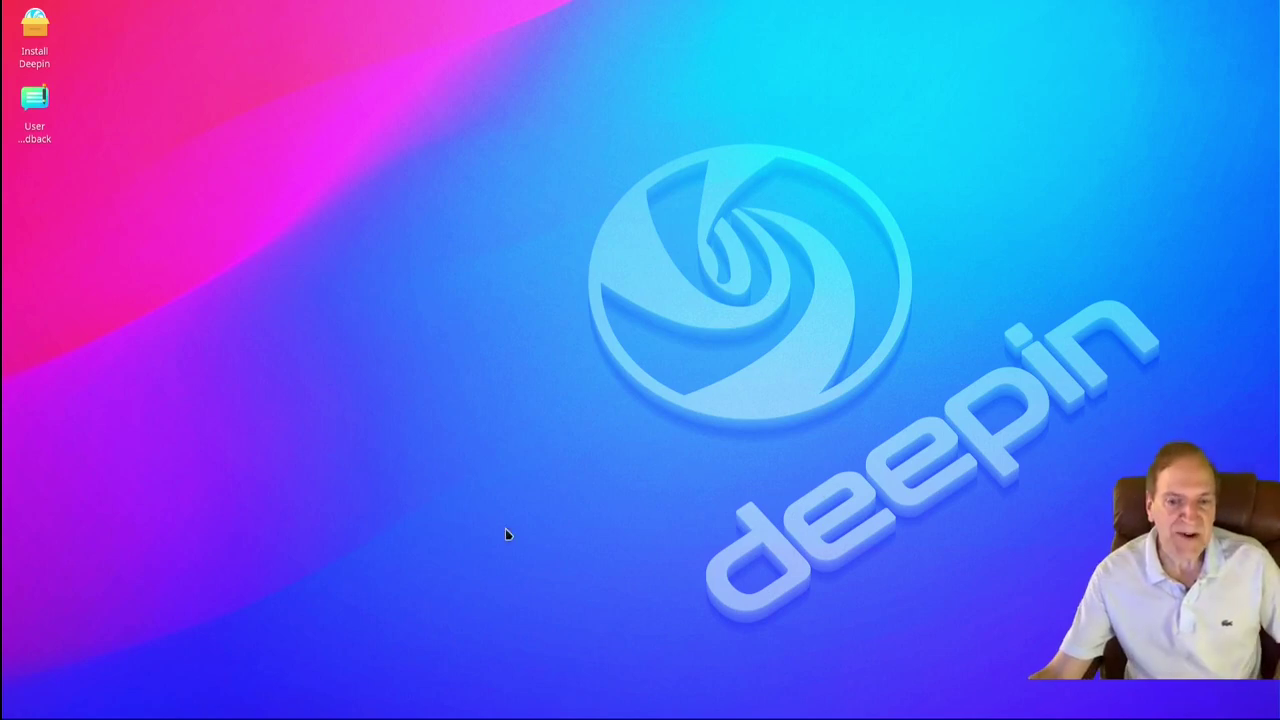
pyautogui.rightClick(571, 641)
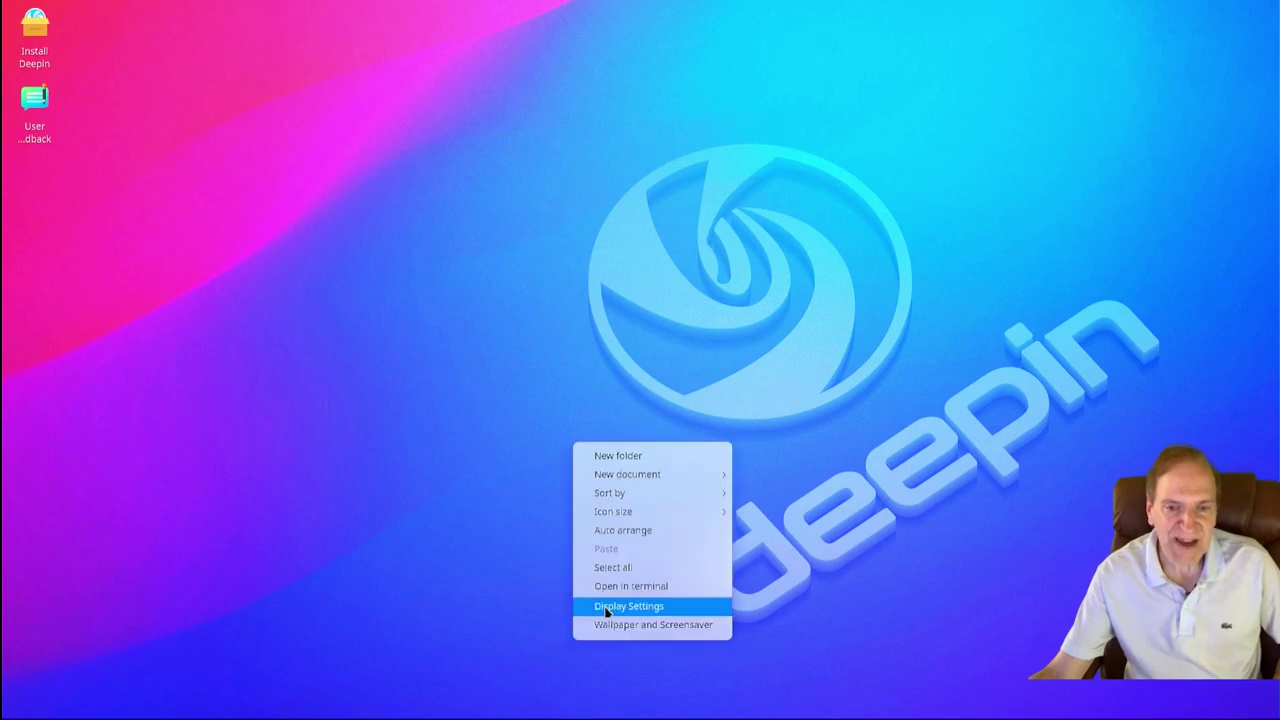
pyautogui.moveTo(570, 499)
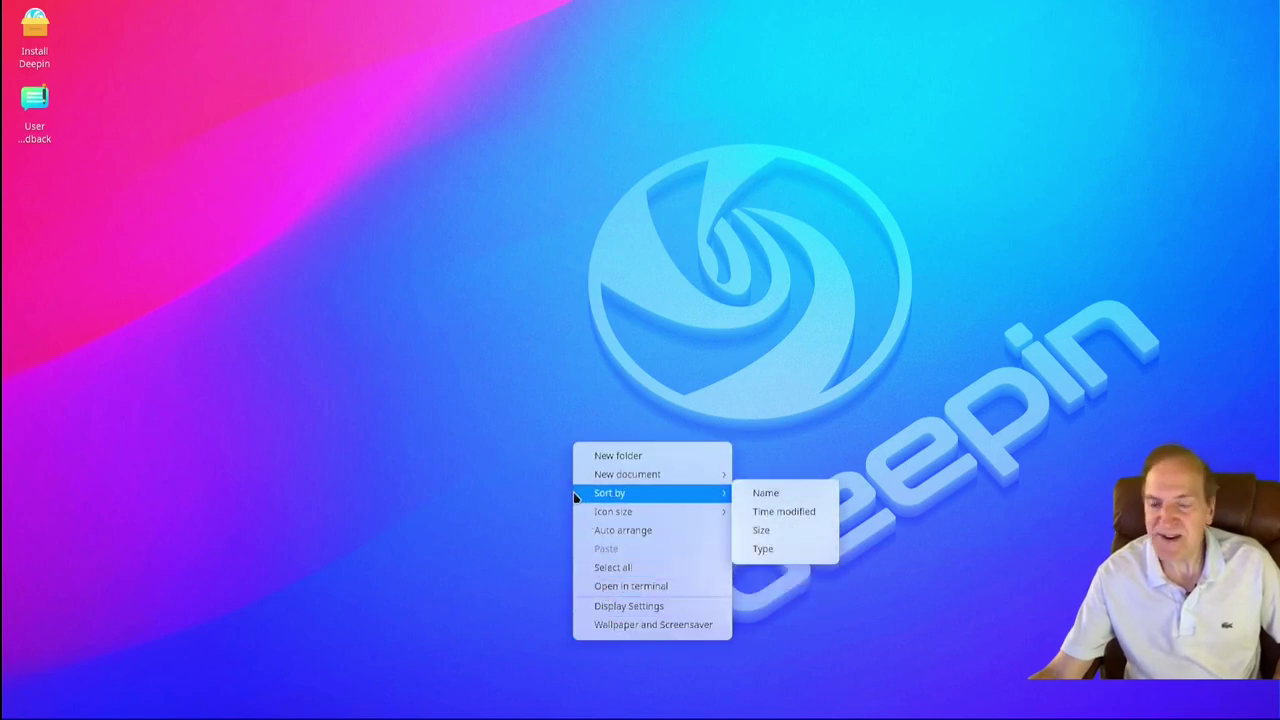
pyautogui.click(443, 420)
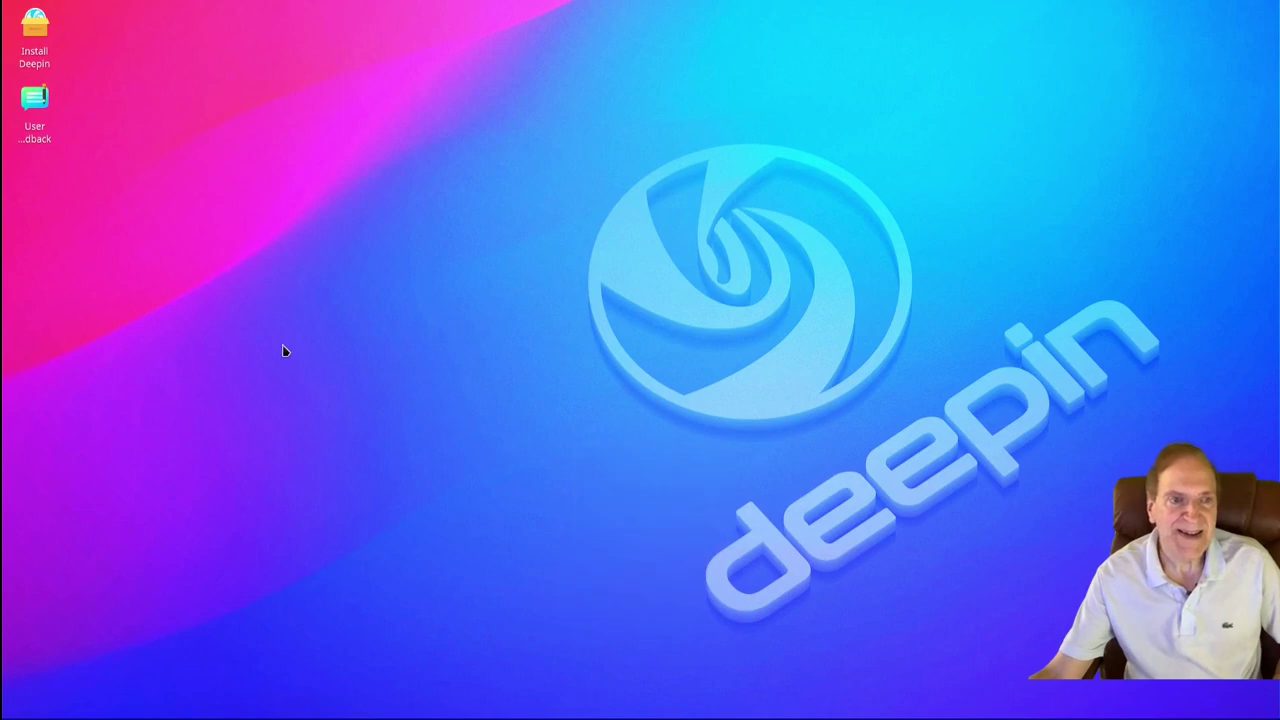
# Start the Deepin installer from the desktop and choose English as the installation language
pyautogui.click(36, 24)
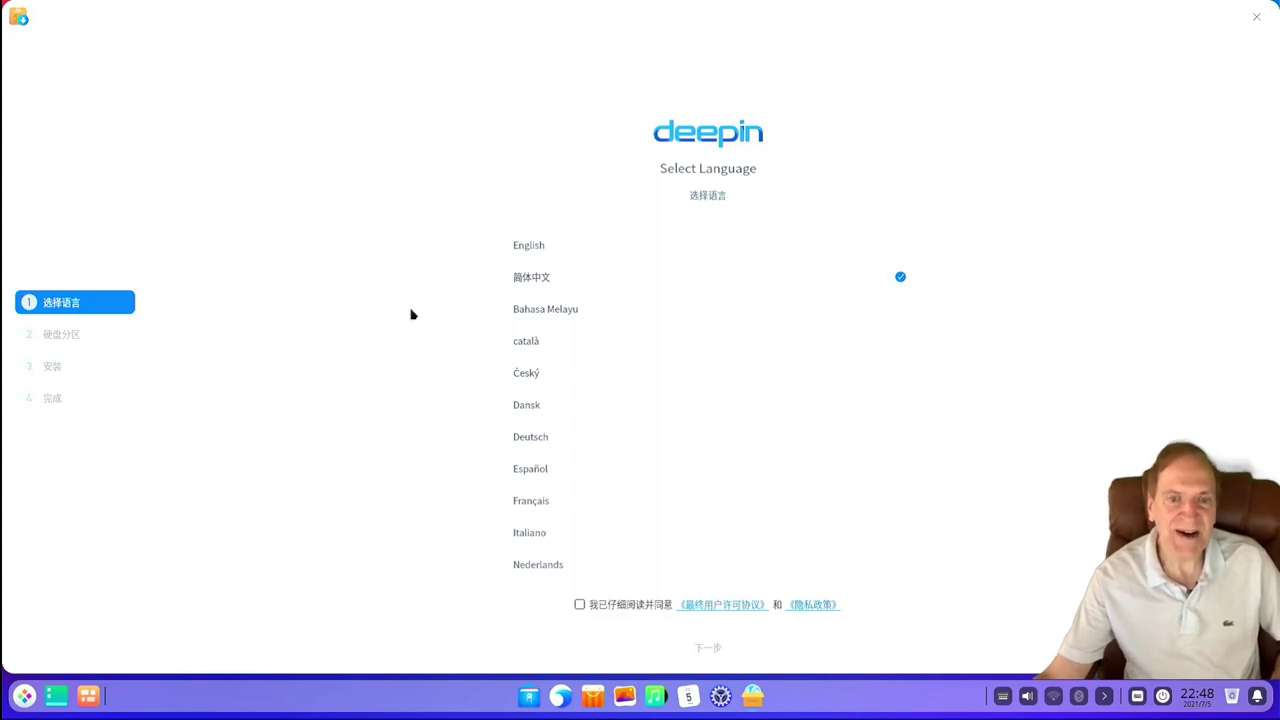
pyautogui.click(530, 249)
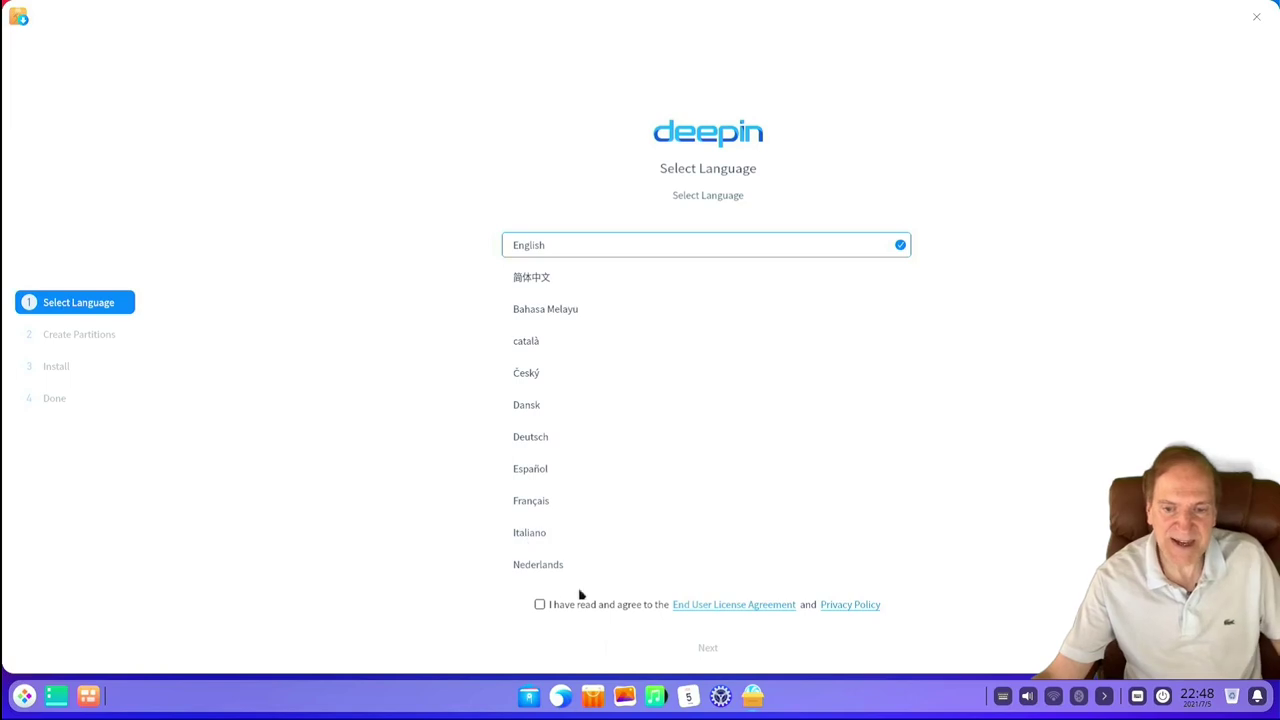
# Read the English End User License Agreement for Deepin OS through to its last section and return to the language page
pyautogui.click(705, 605)
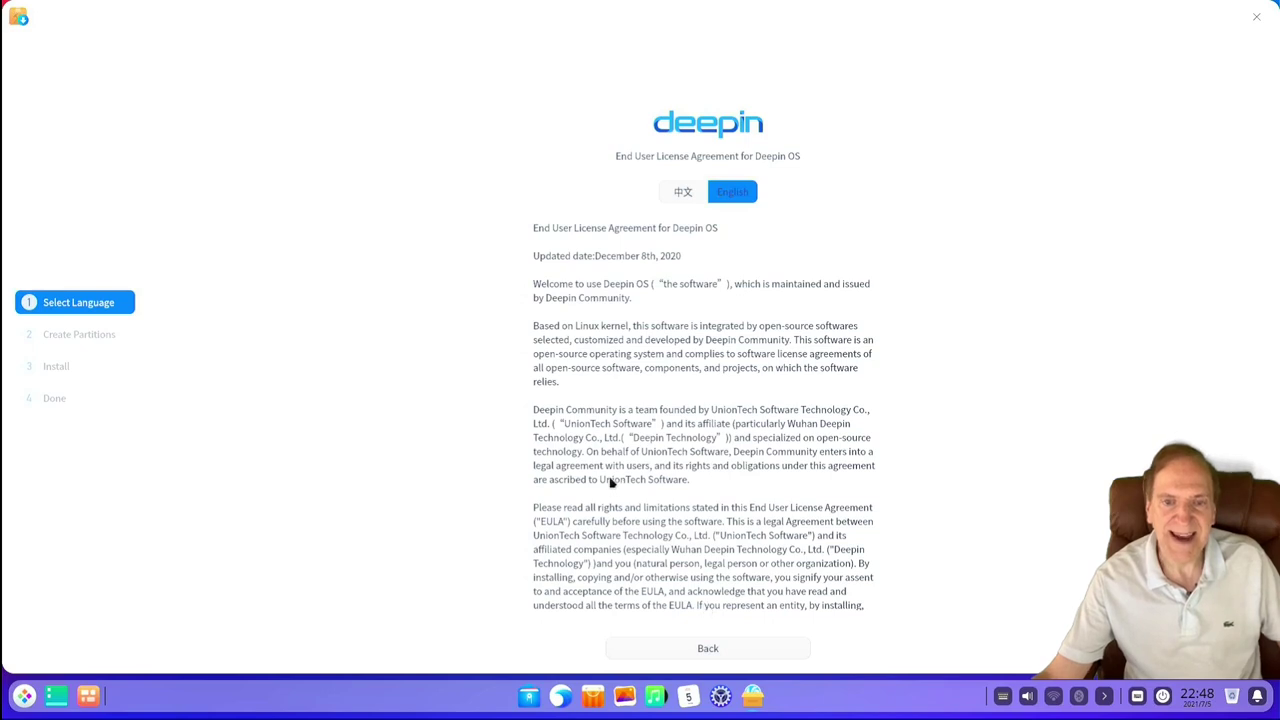
pyautogui.scroll(-2, 765, 478)
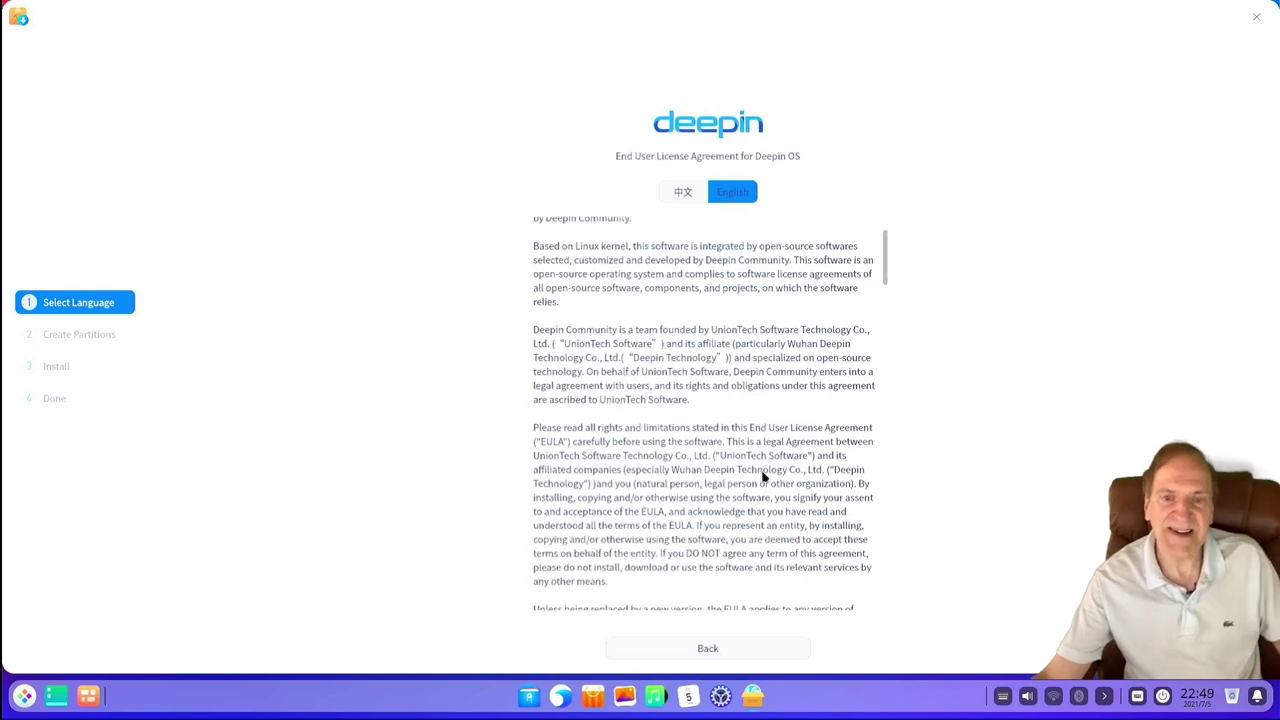
pyautogui.scroll(-3, 765, 478)
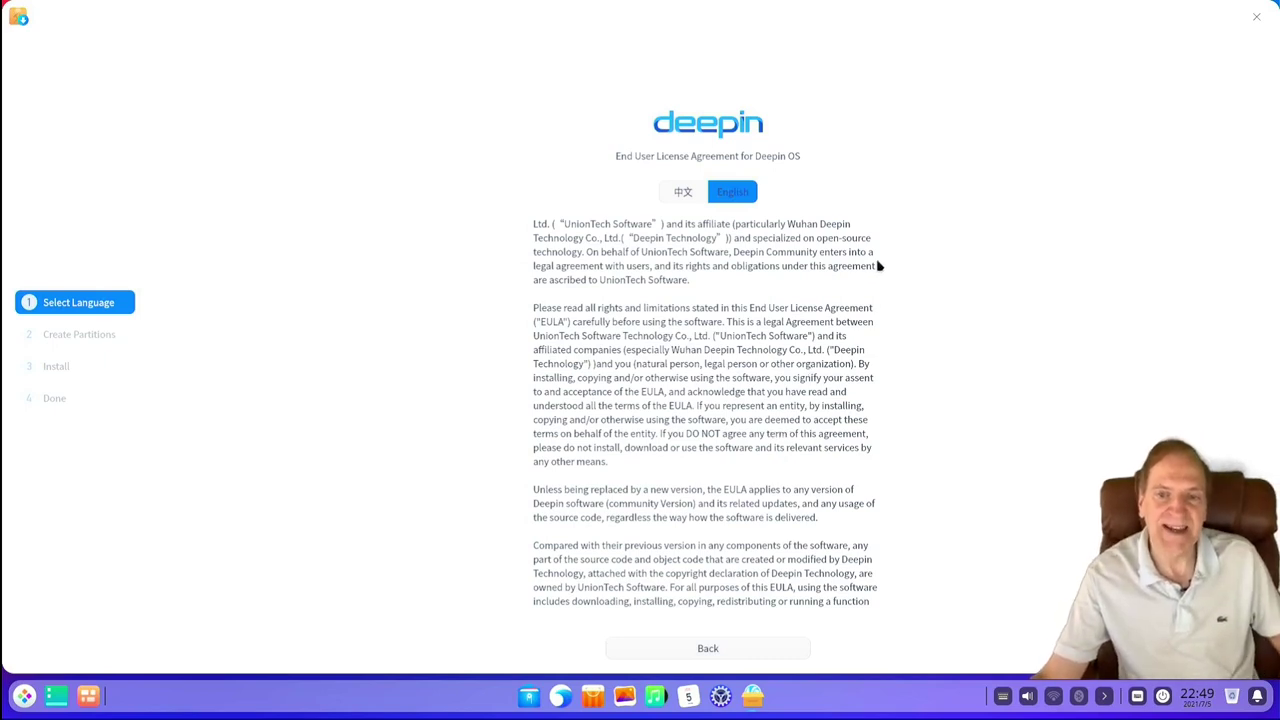
pyautogui.scroll(-4, 872, 298)
pyautogui.moveTo(883, 300); pyautogui.dragTo(905, 592)
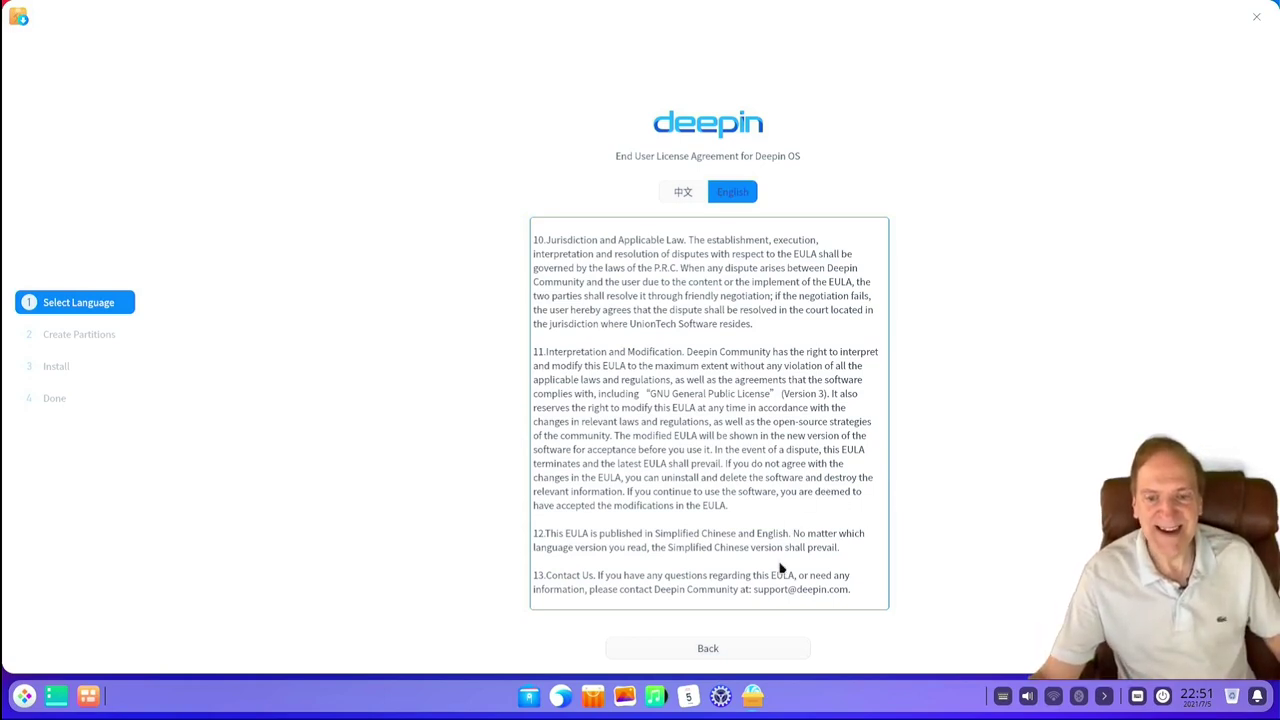
pyautogui.click(760, 647)
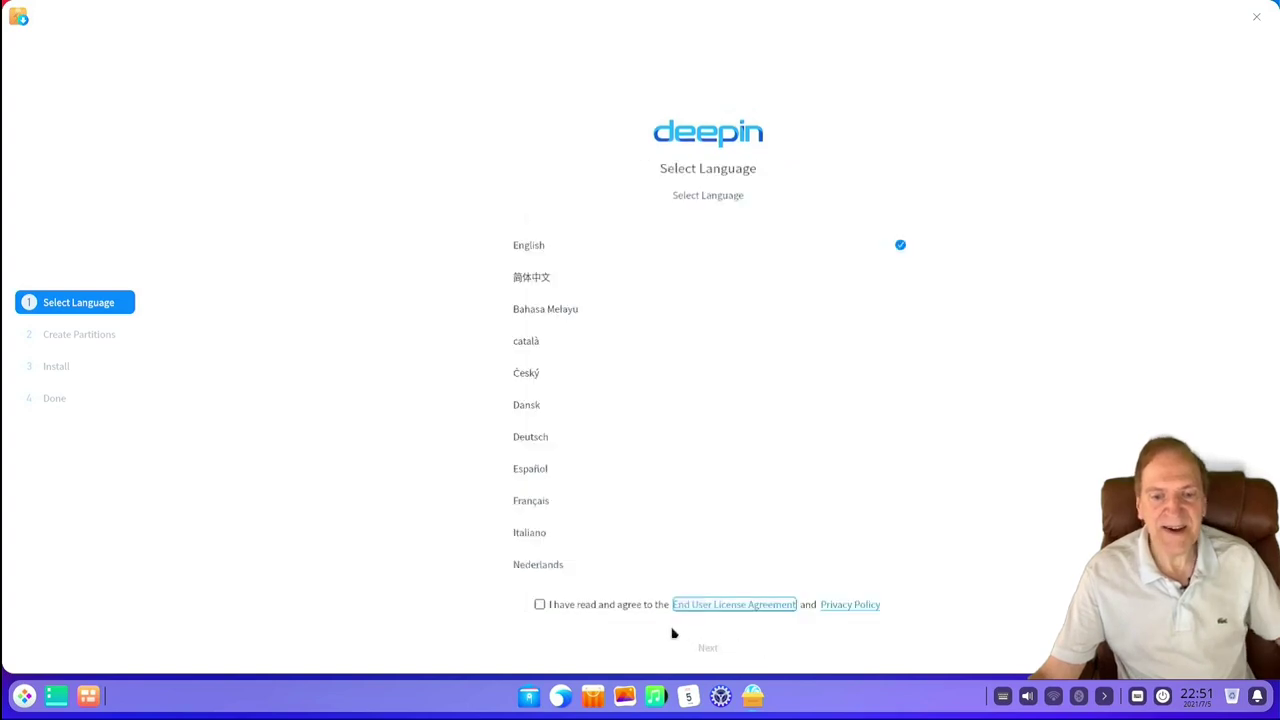
# Agree to the End User License Agreement and Privacy Policy and proceed to the partitioning stage
pyautogui.click(540, 605)
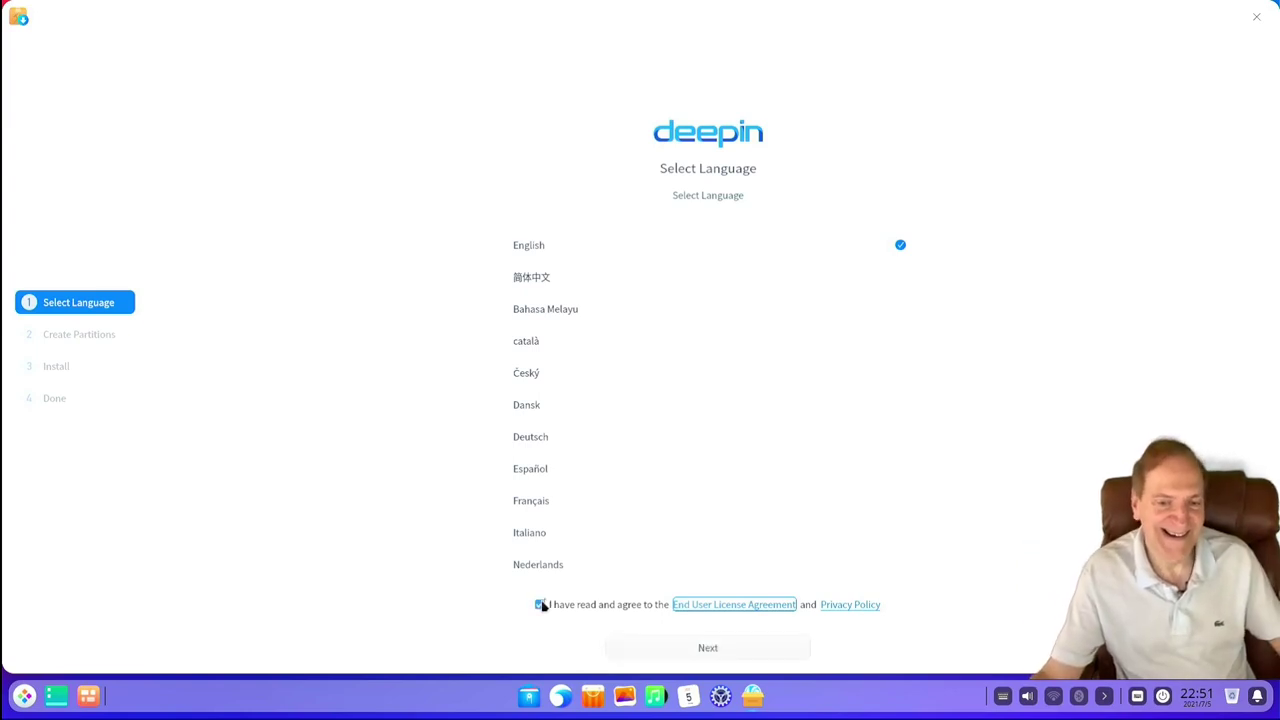
pyautogui.click(694, 649)
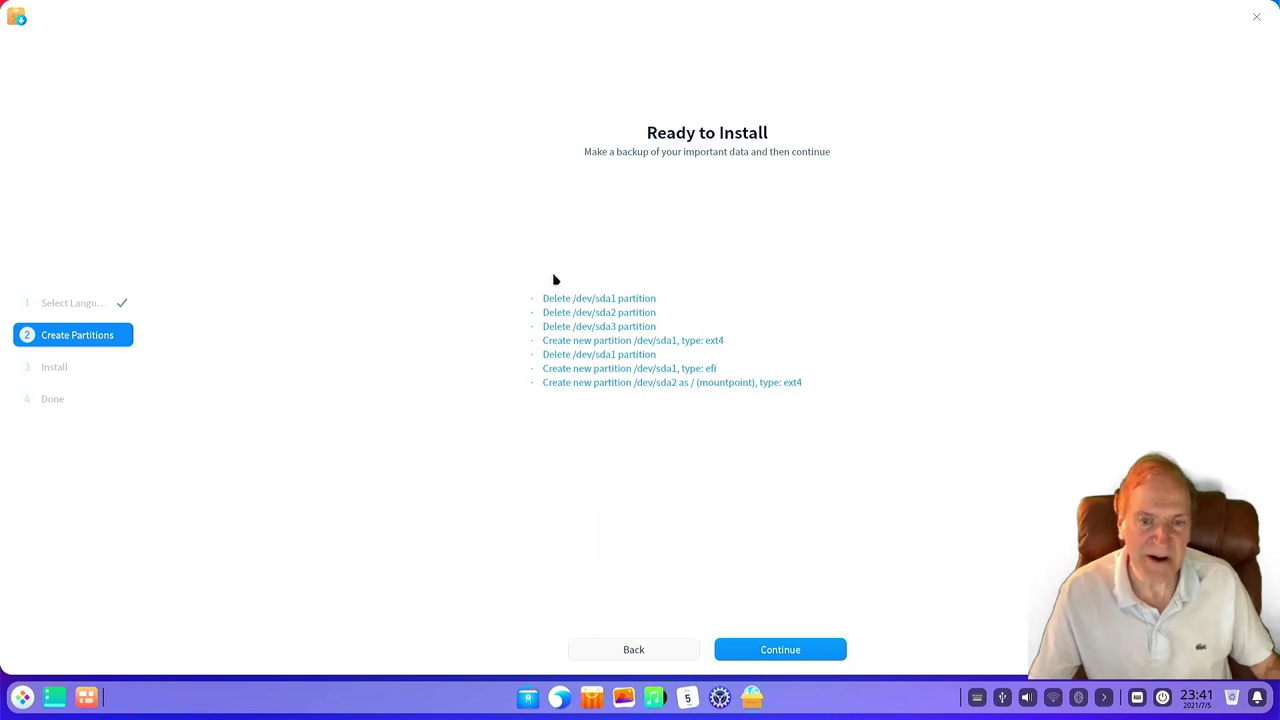
# Approve the listed partition changes to install Deepin, and reboot the computer once installation is complete
pyautogui.click(781, 649)
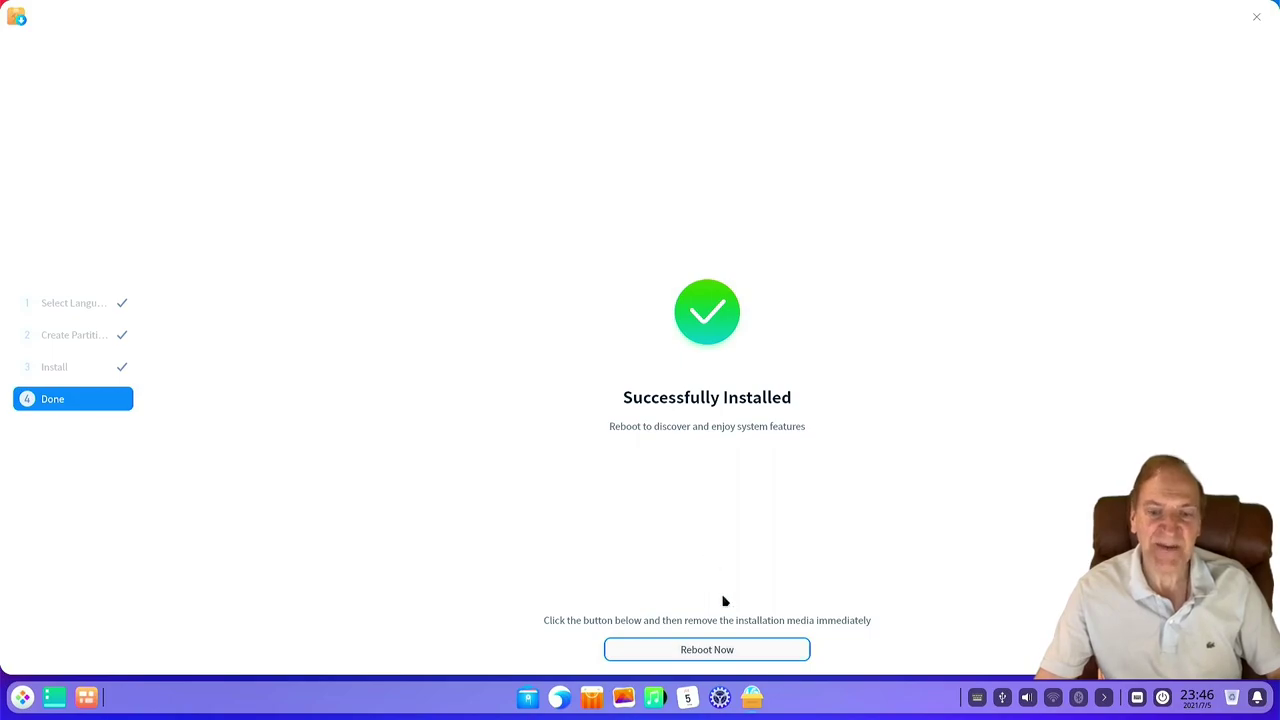
pyautogui.click(726, 649)
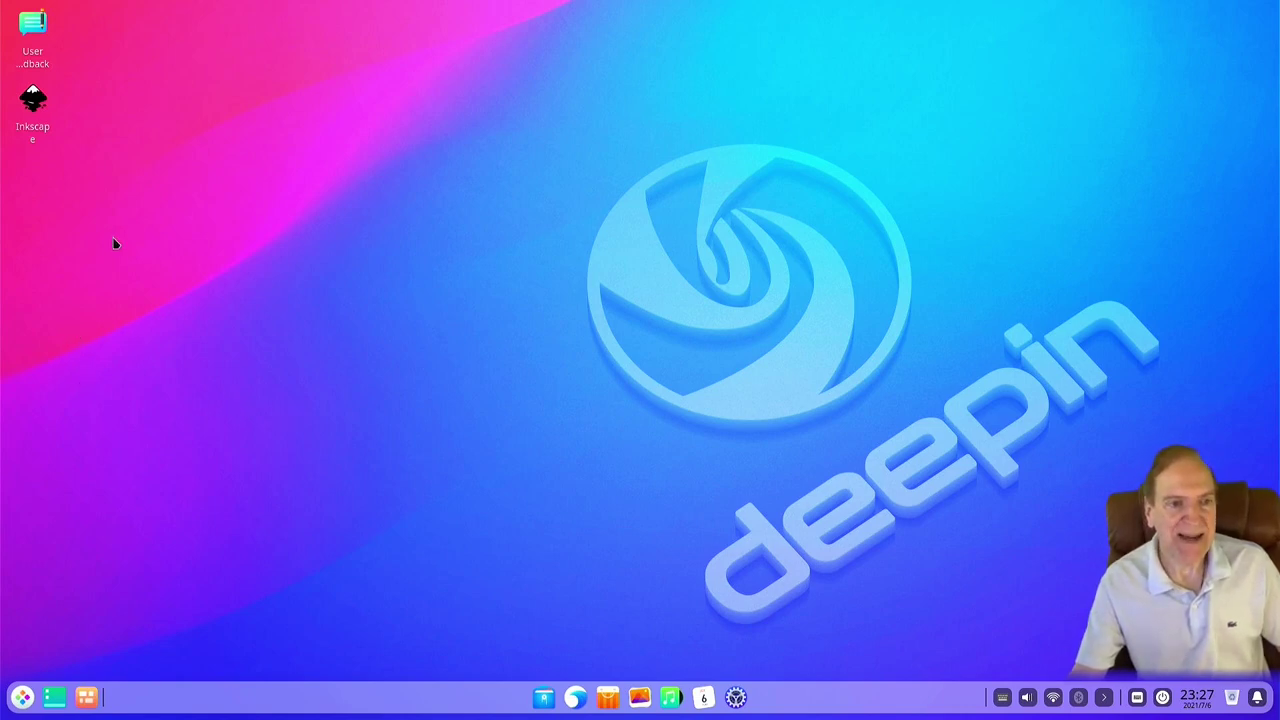
pyautogui.click(35, 106)
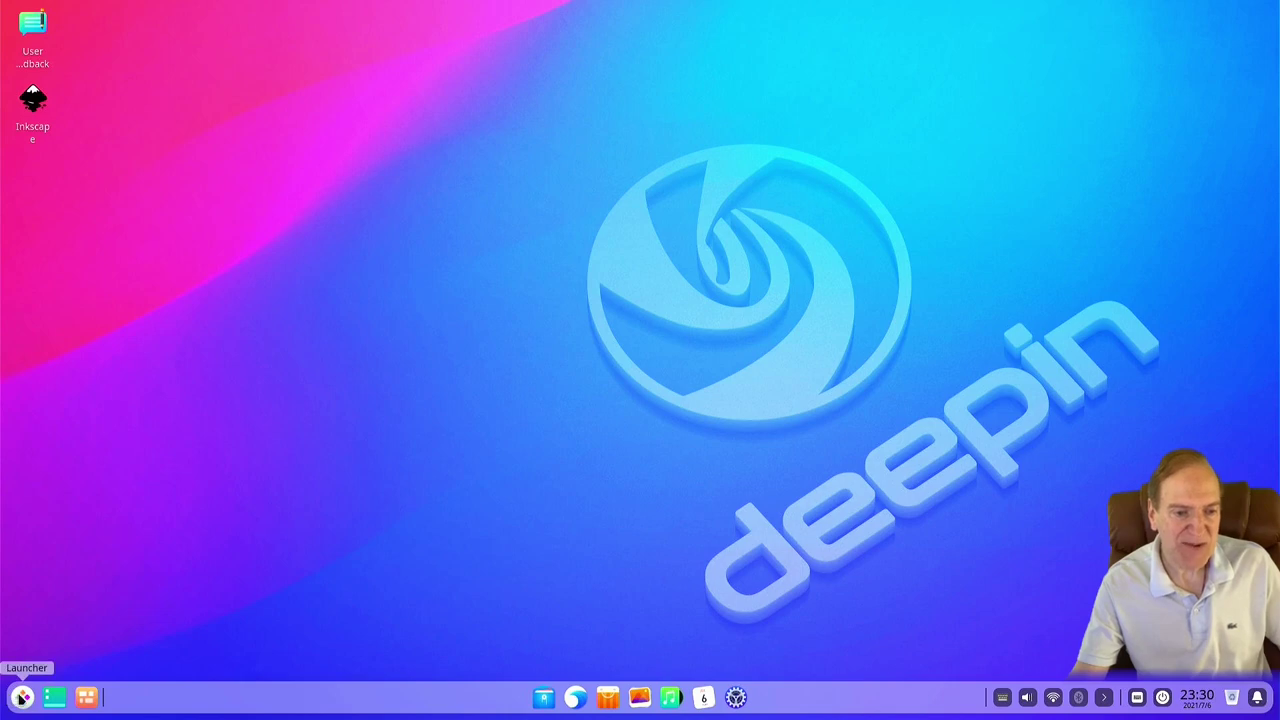
# Open the application launcher and look at the apps in its Internet category
pyautogui.click(22, 697)
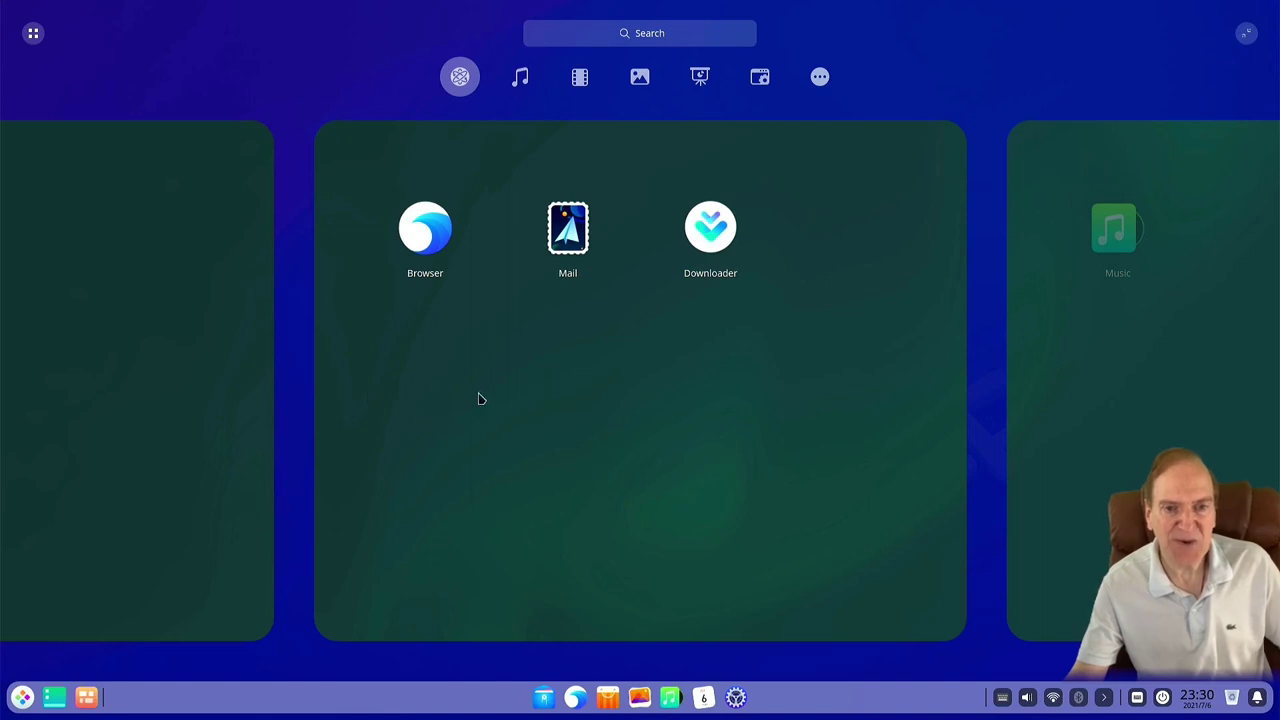
pyautogui.scroll(-2, 490, 410)
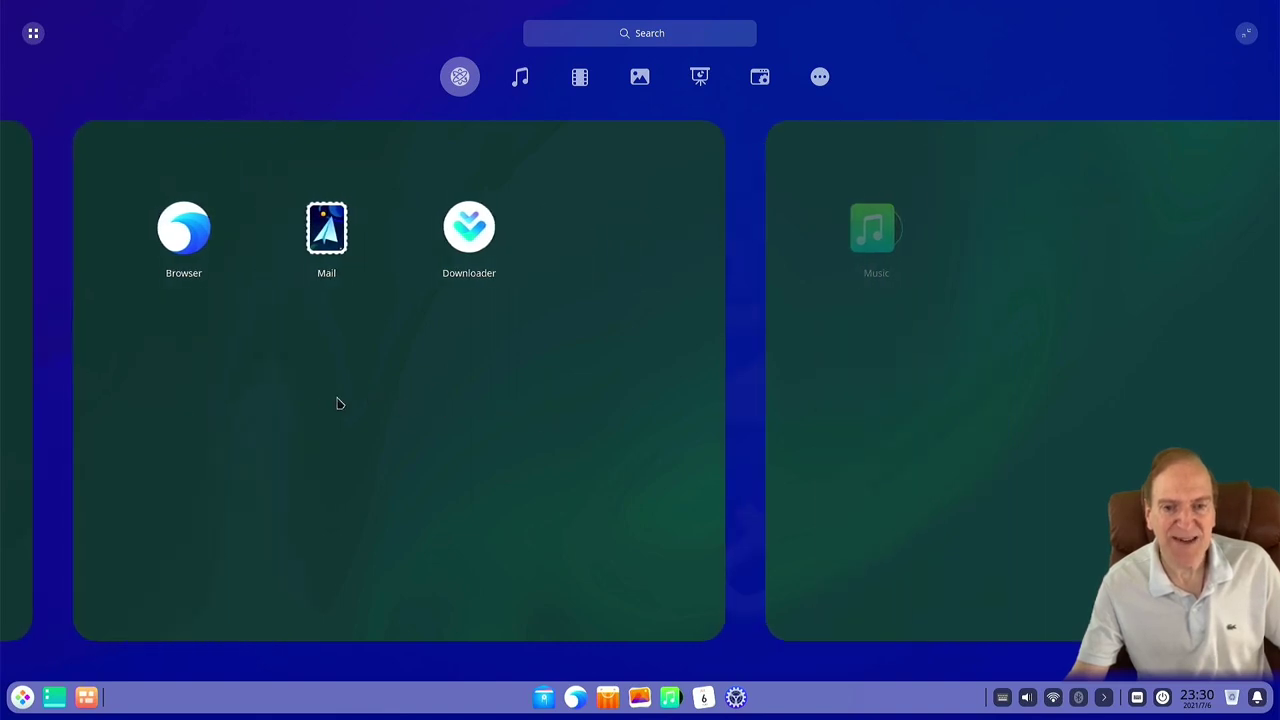
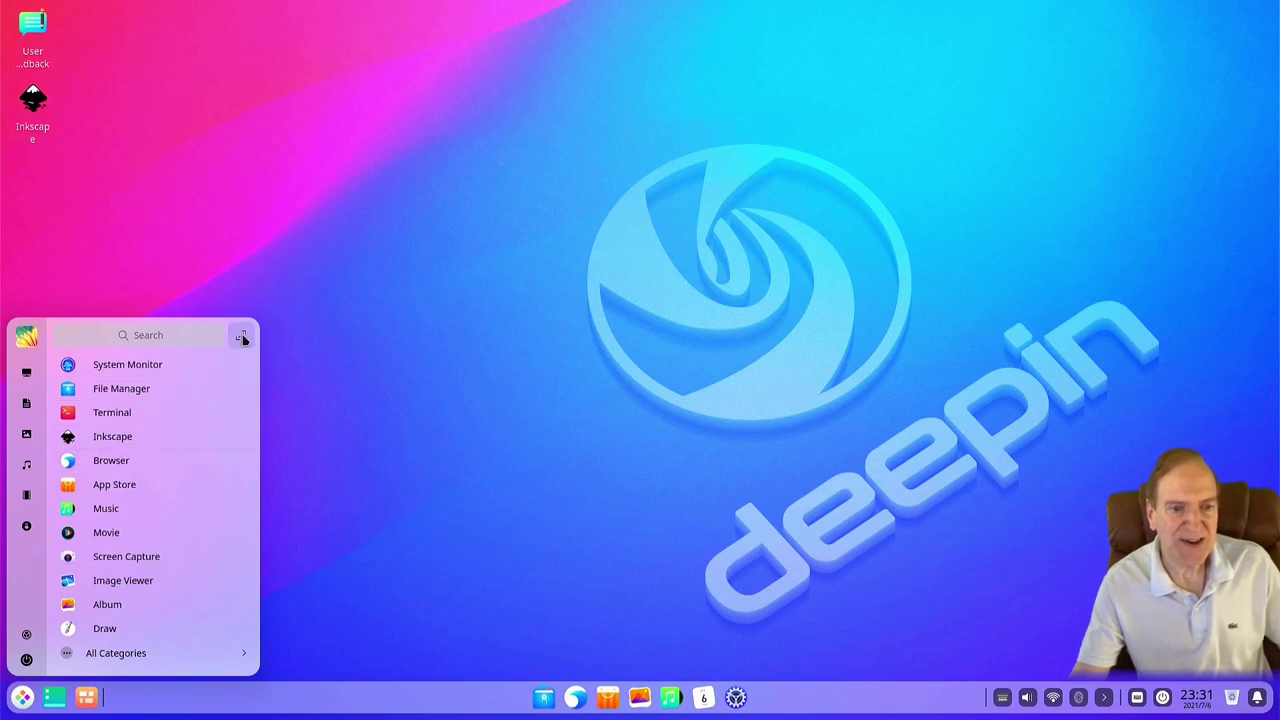
# Expand the compact launcher to full screen and browse both pages of installed applications
pyautogui.click(242, 339)
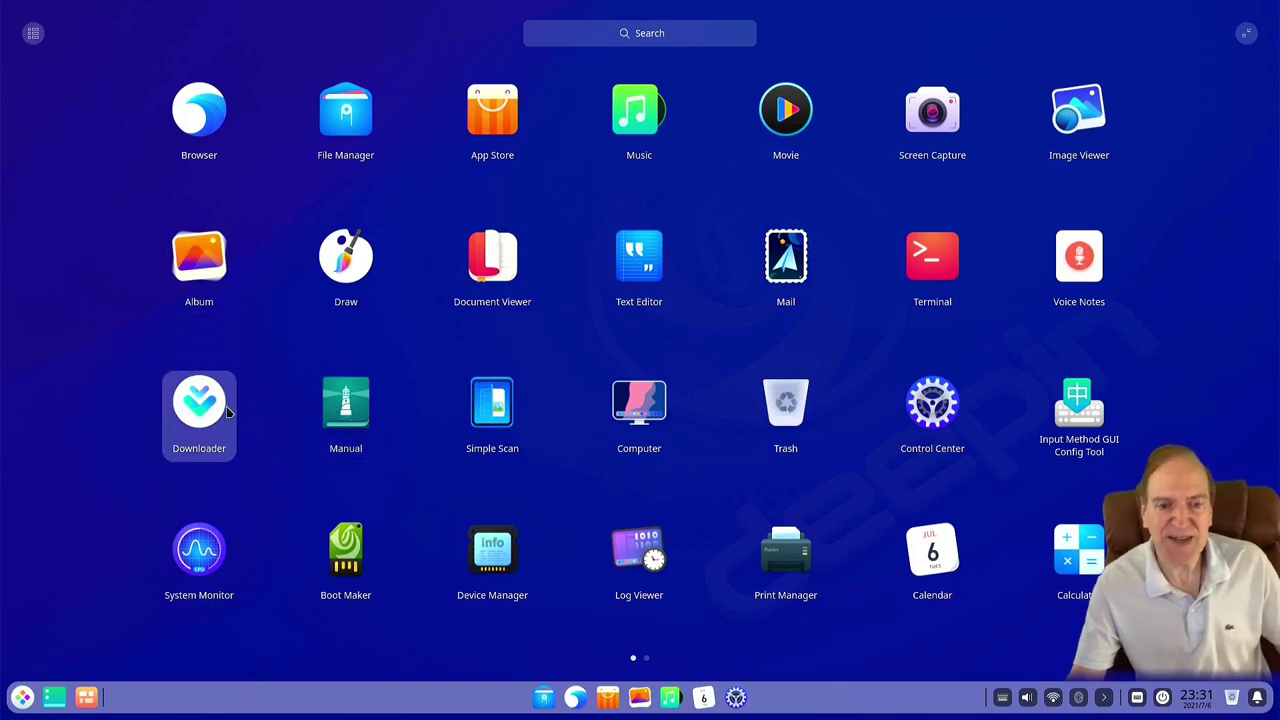
pyautogui.scroll(-1, 272, 440)
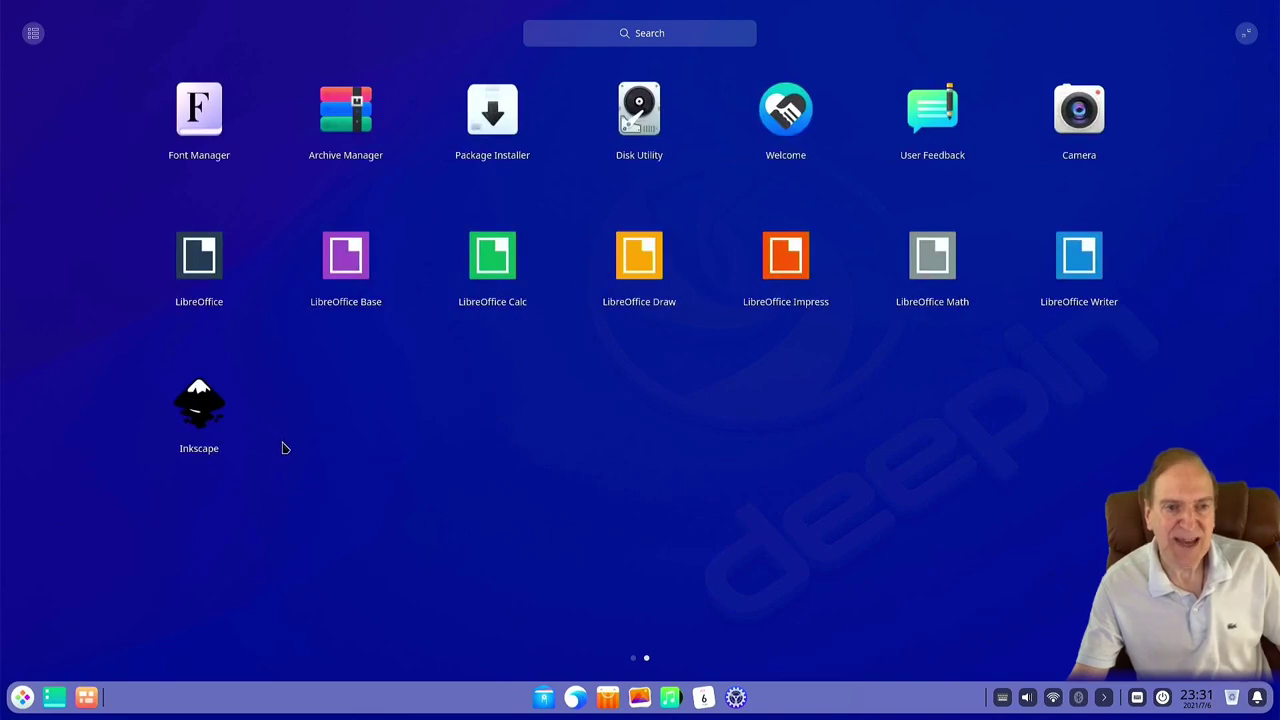
pyautogui.scroll(1, 282, 449)
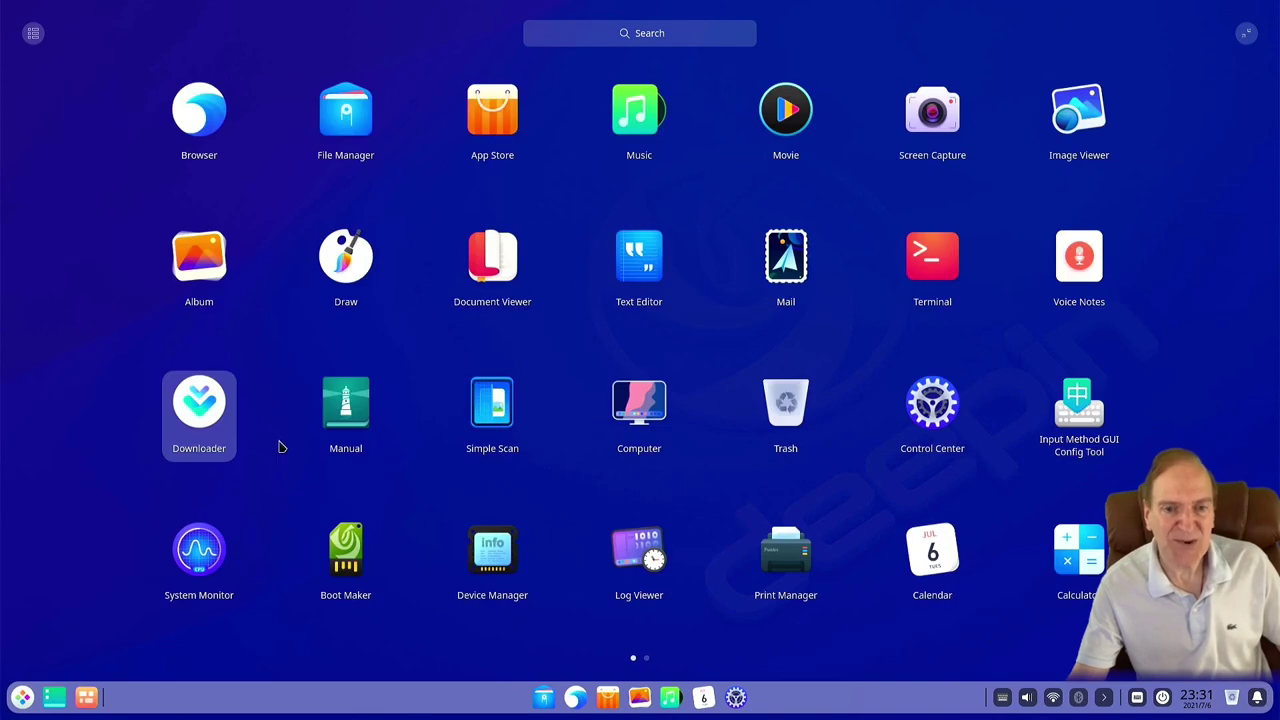
pyautogui.scroll(-1, 394, 363)
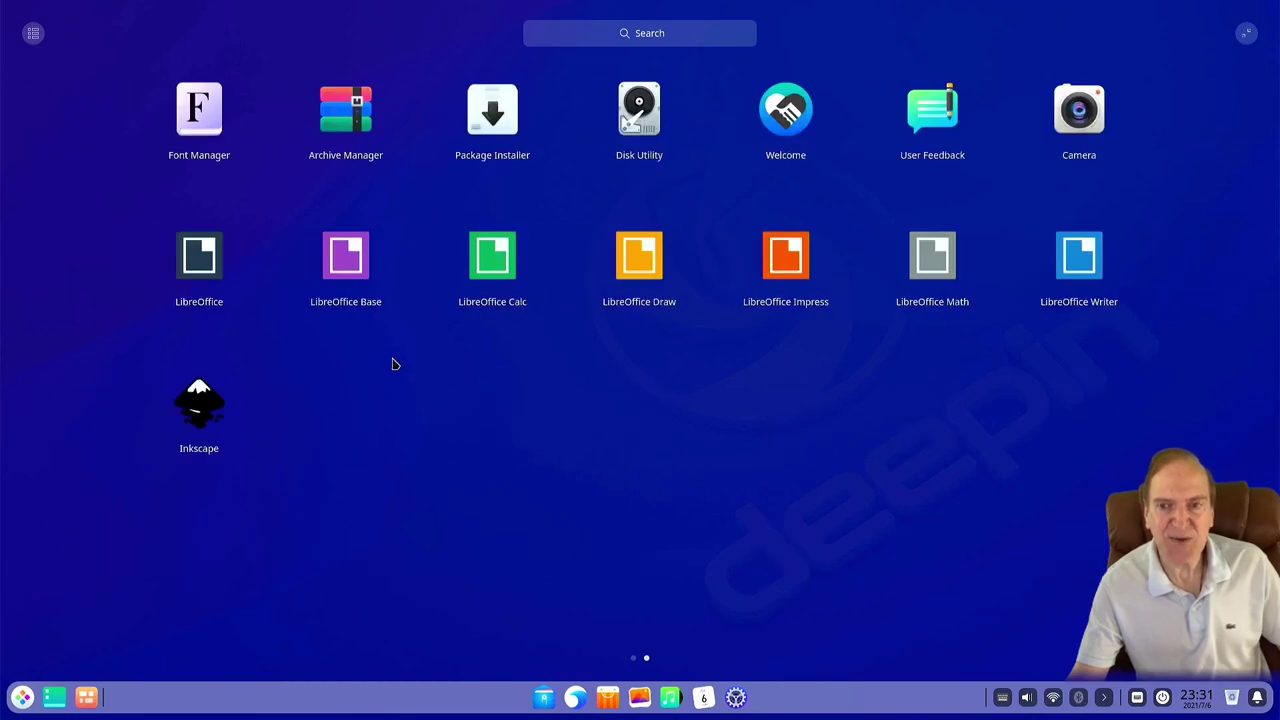
pyautogui.scroll(1, 388, 364)
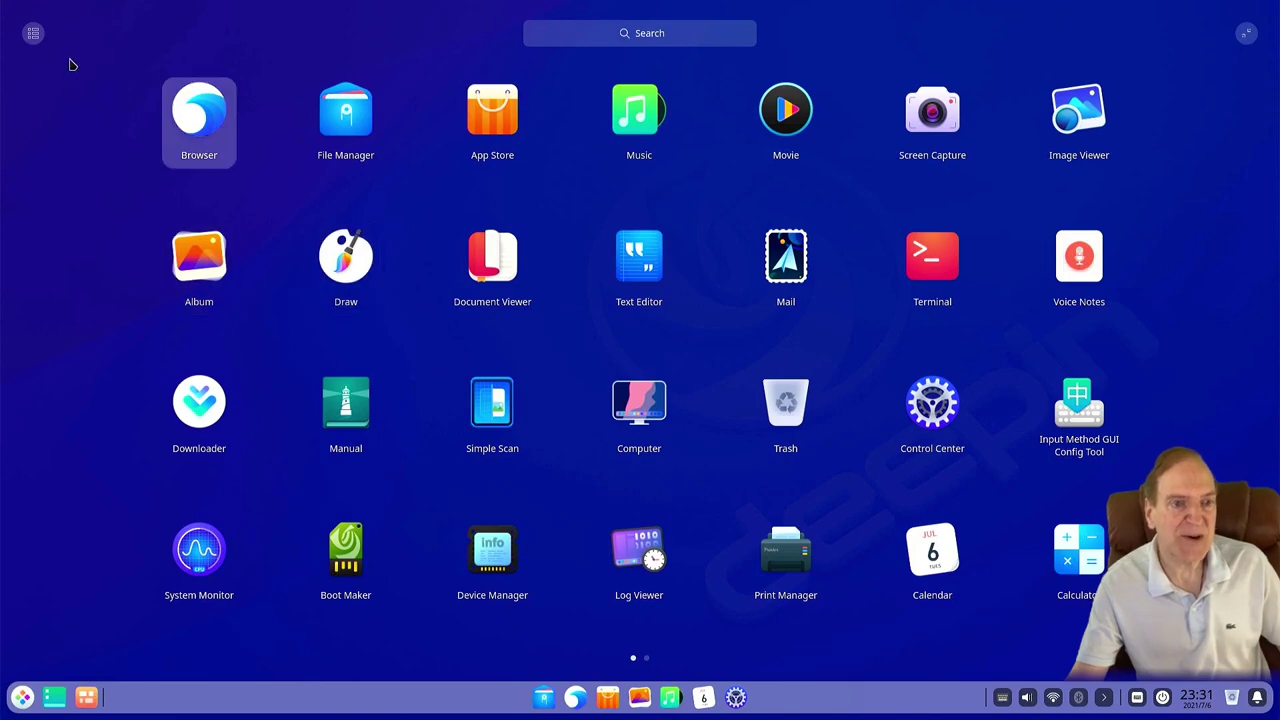
# Group the full-screen launcher's applications by category and show the music category
pyautogui.click(33, 35)
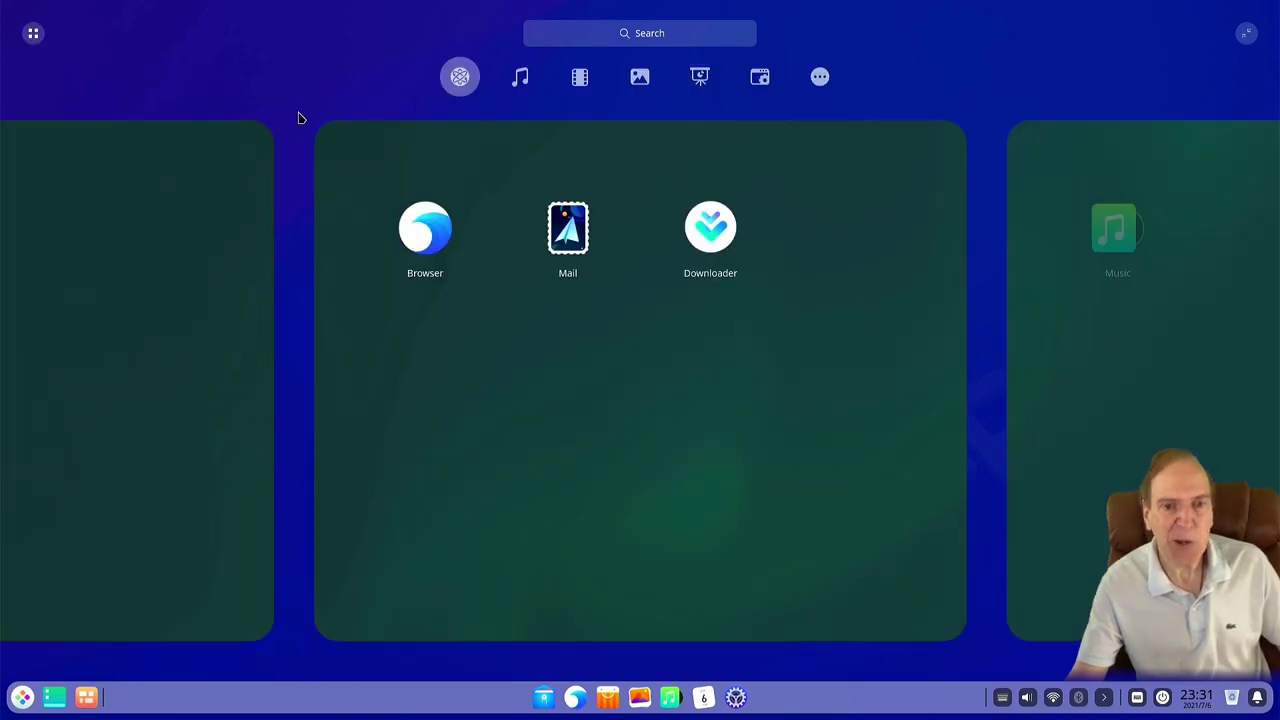
pyautogui.moveTo(785, 383); pyautogui.dragTo(551, 380)
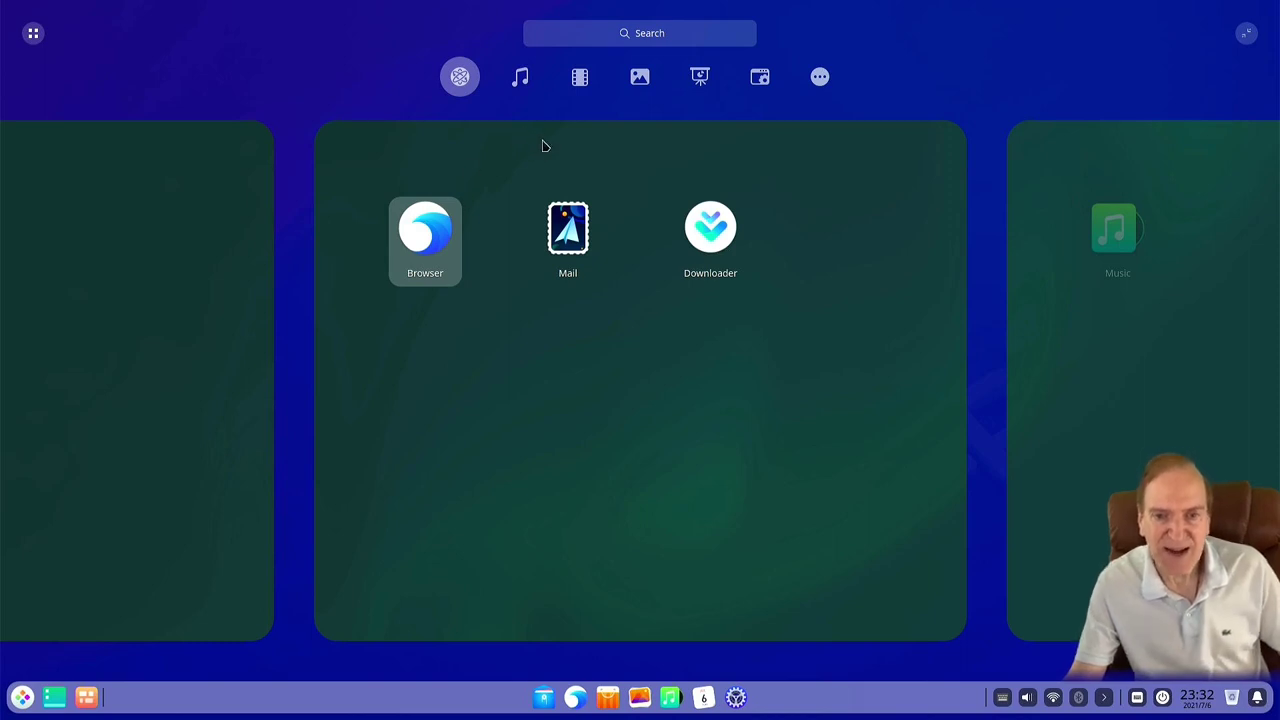
pyautogui.click(519, 79)
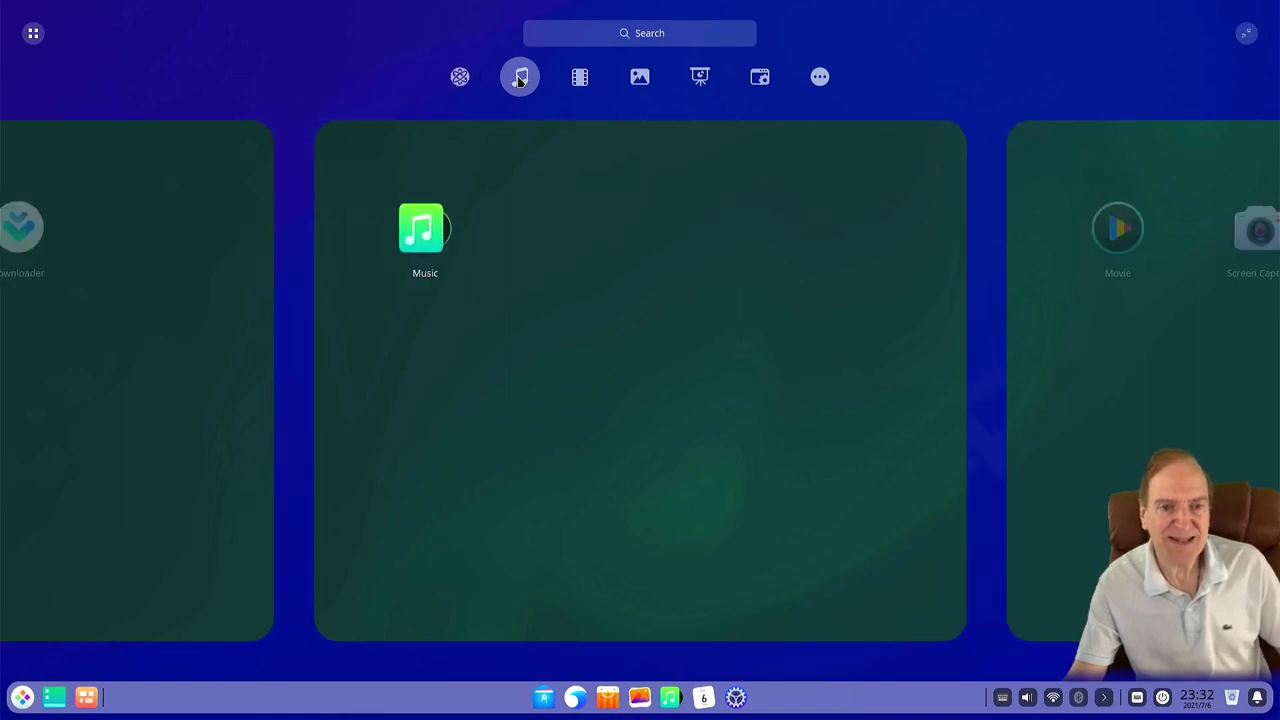
# Launch the Music app to see its window, and close it with the Exit option instead of minimizing to the system tray
pyautogui.click(428, 246)
pyautogui.click(980, 152)
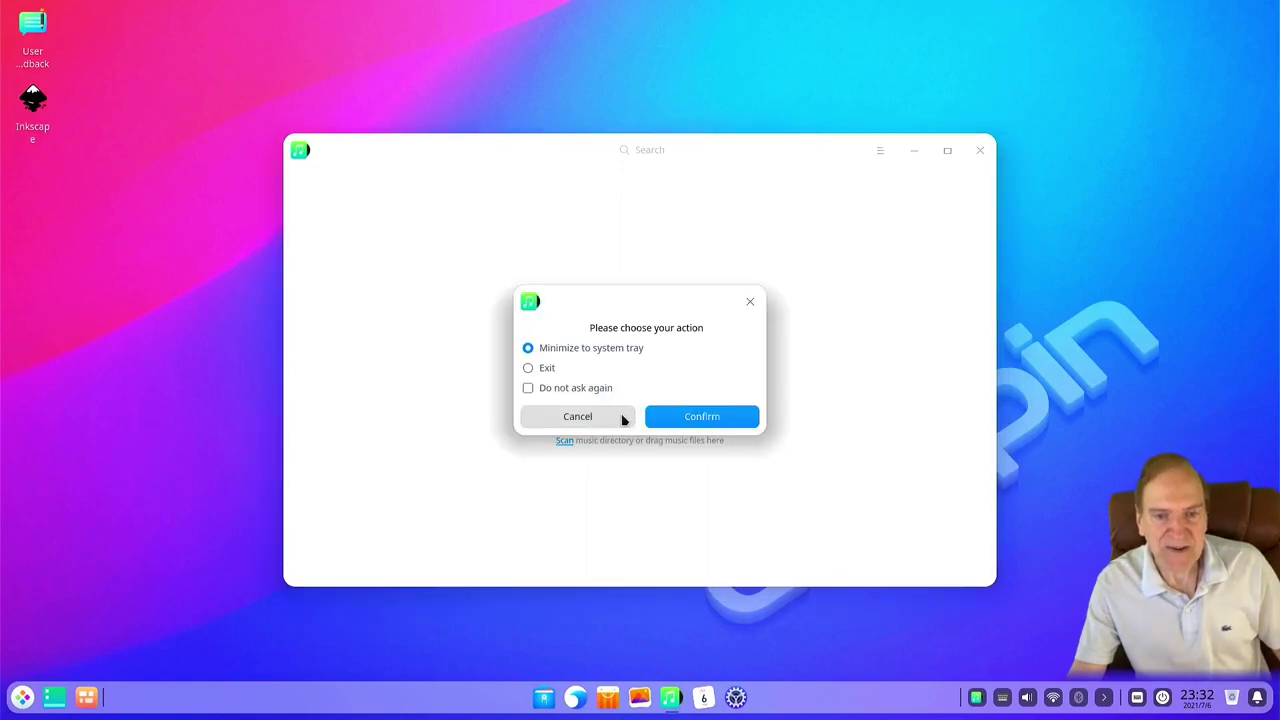
pyautogui.click(530, 368)
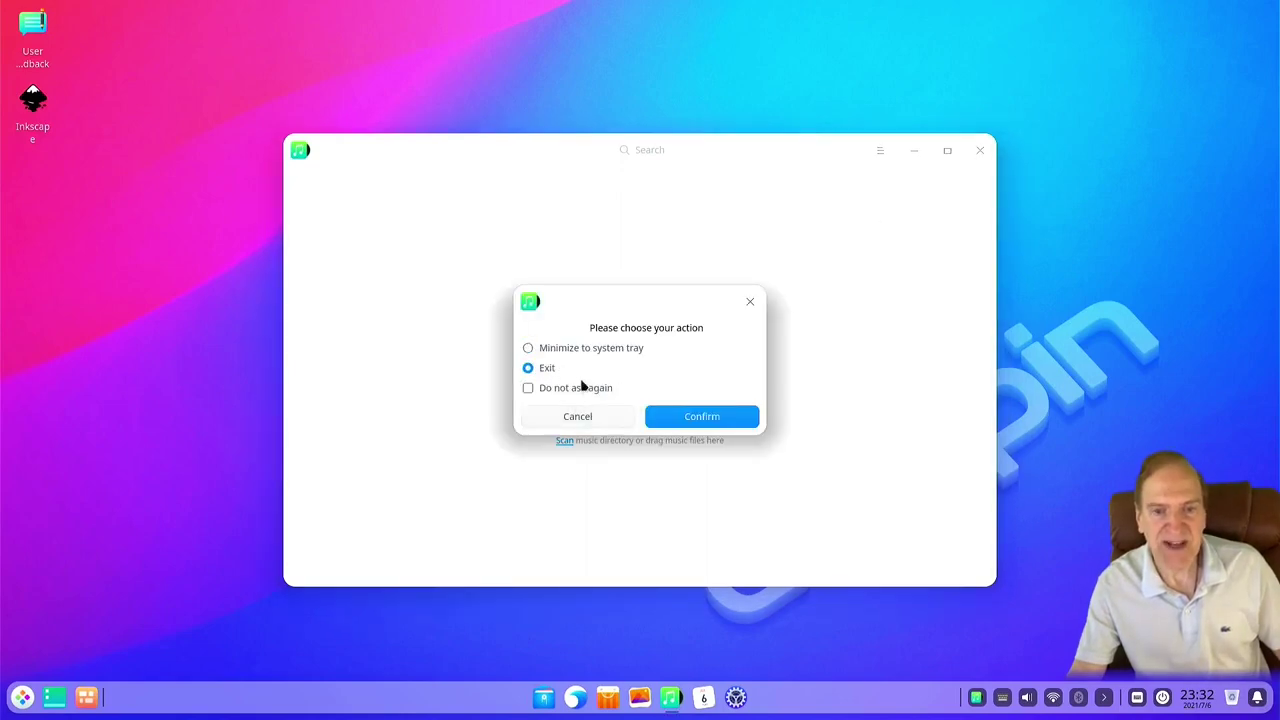
pyautogui.click(686, 420)
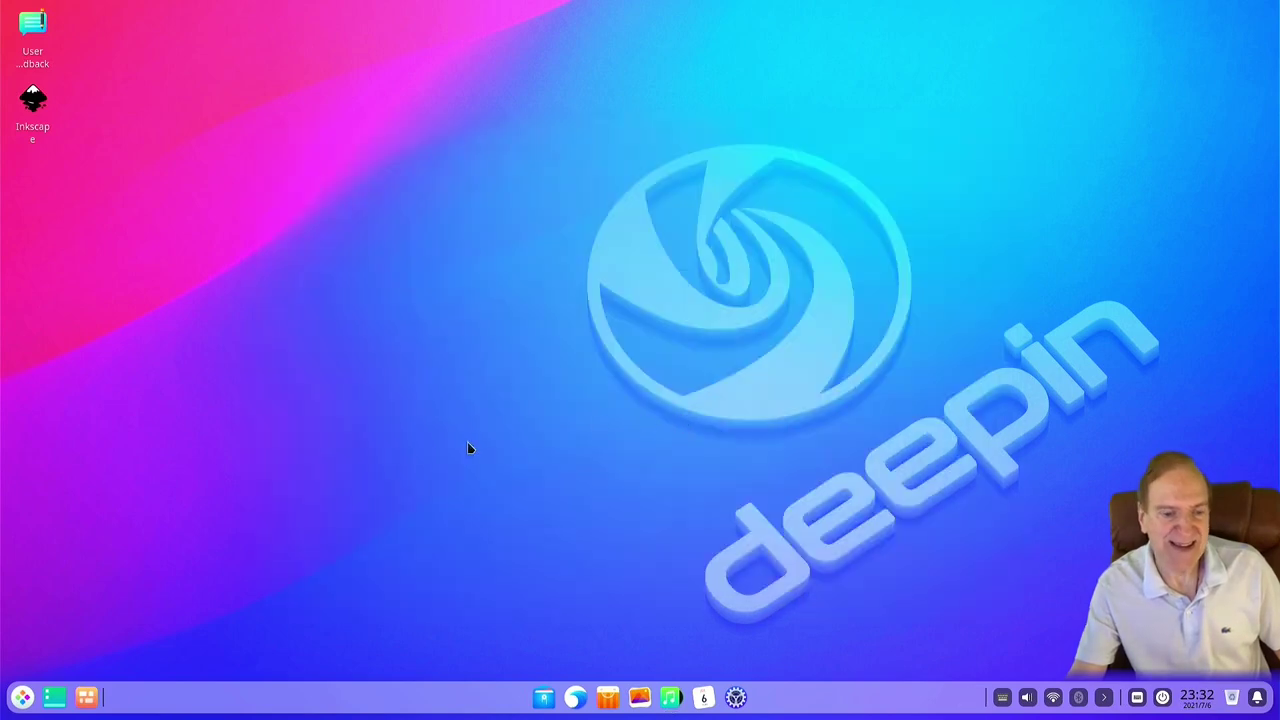
# Reopen the application launcher and browse through its video and graphics categories
pyautogui.click(22, 697)
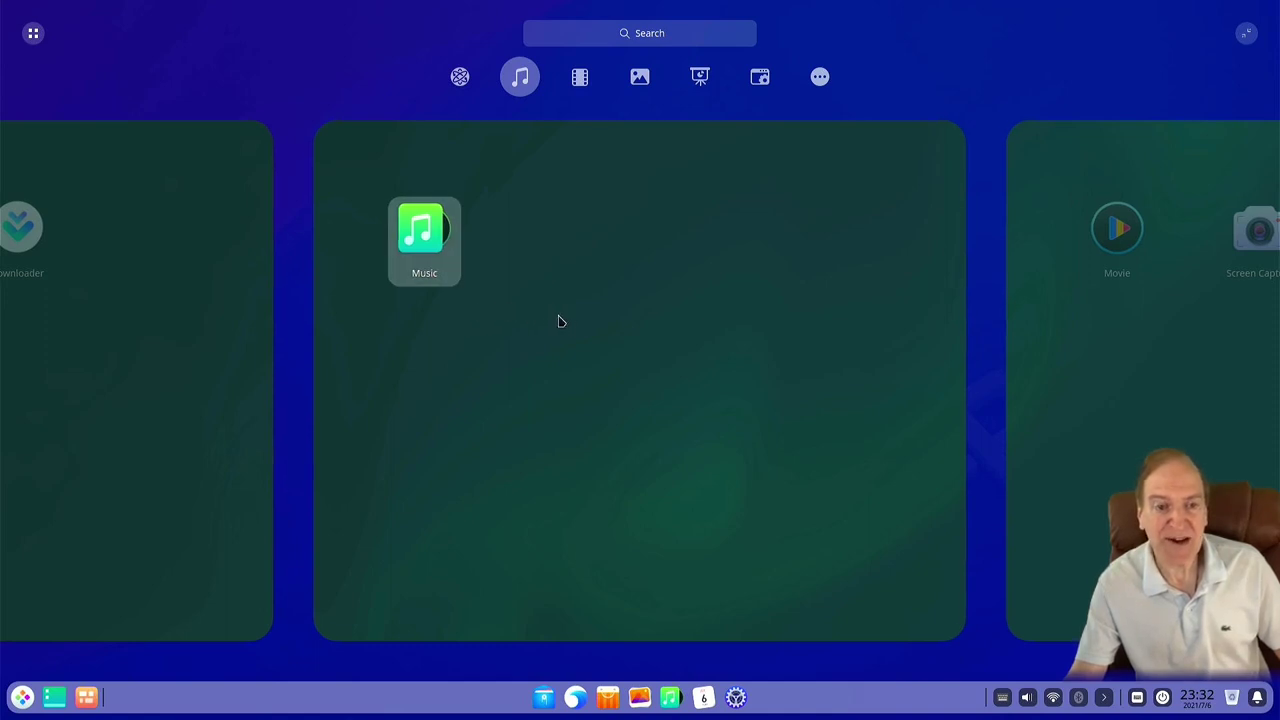
pyautogui.scroll(-1, 565, 321)
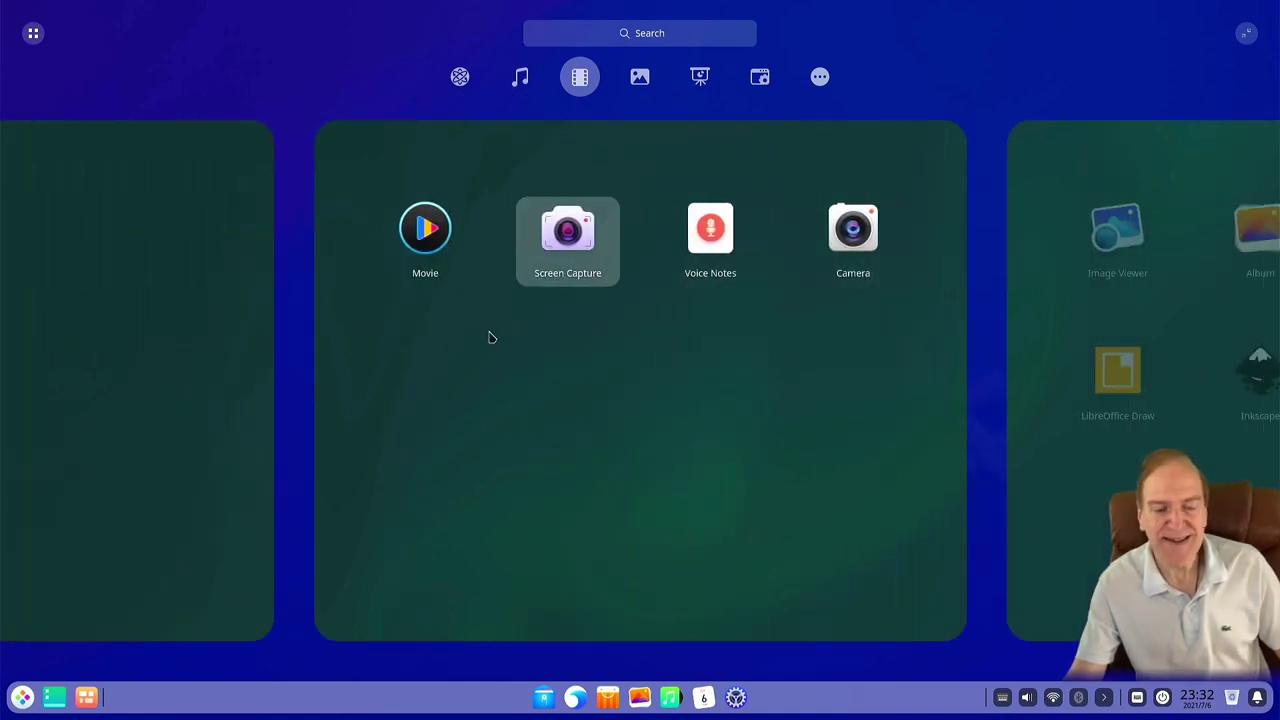
pyautogui.click(22, 698)
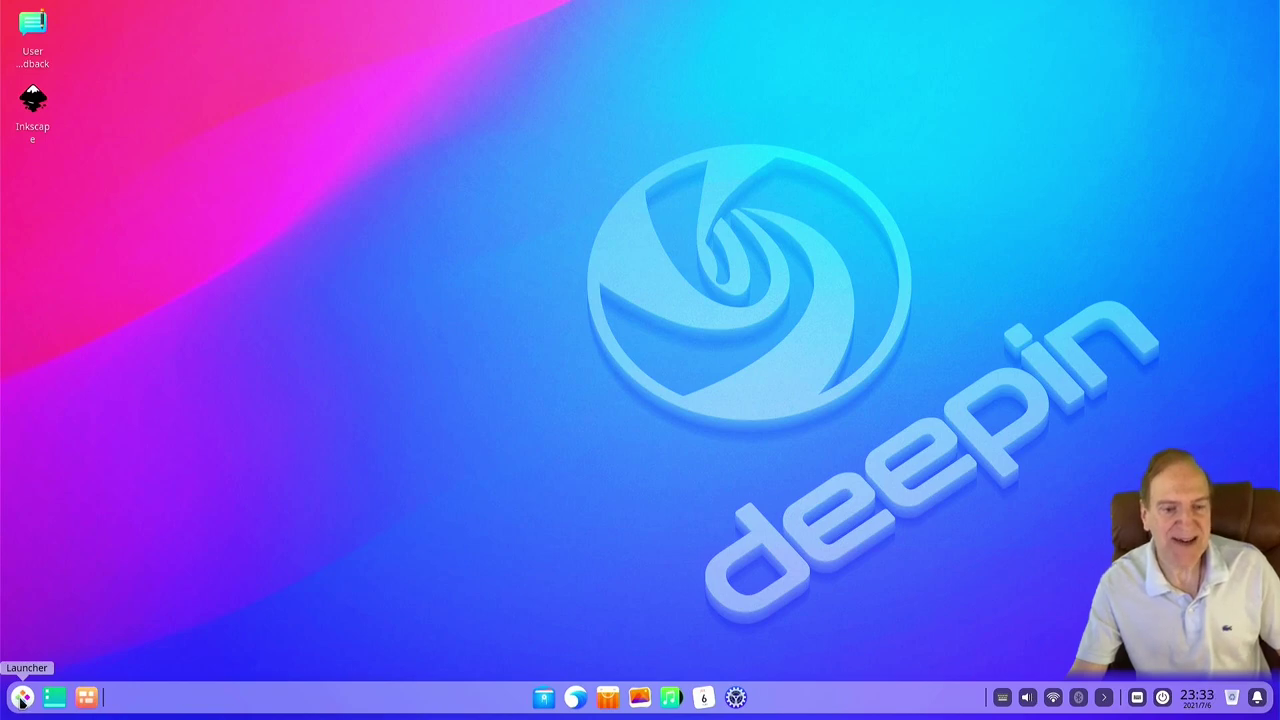
pyautogui.click(22, 698)
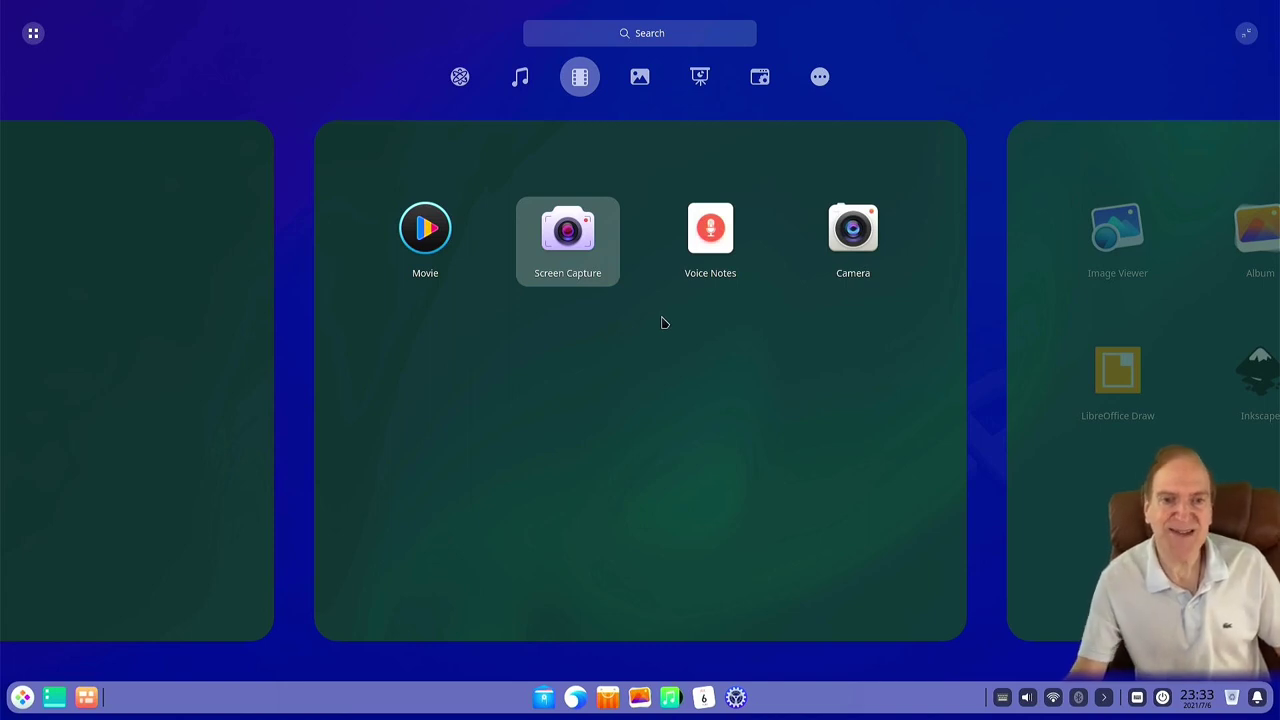
pyautogui.moveTo(680, 326); pyautogui.dragTo(459, 313)
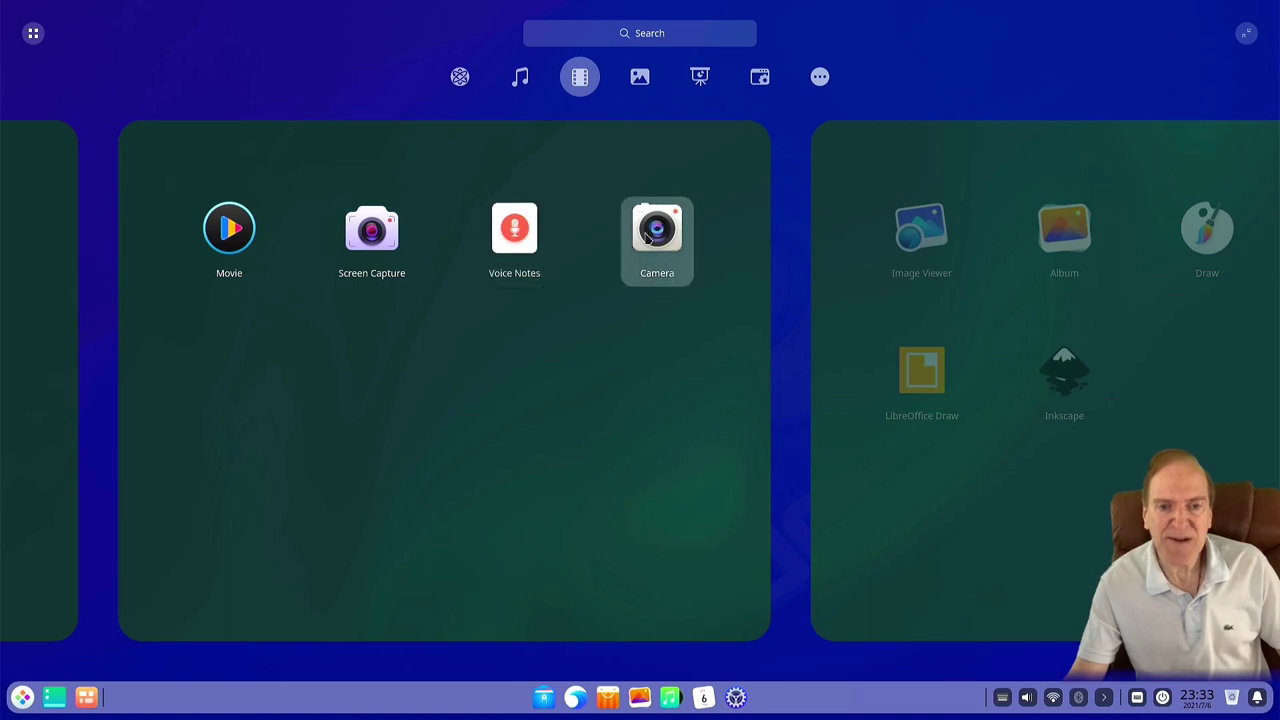
pyautogui.moveTo(660, 342); pyautogui.dragTo(437, 349)
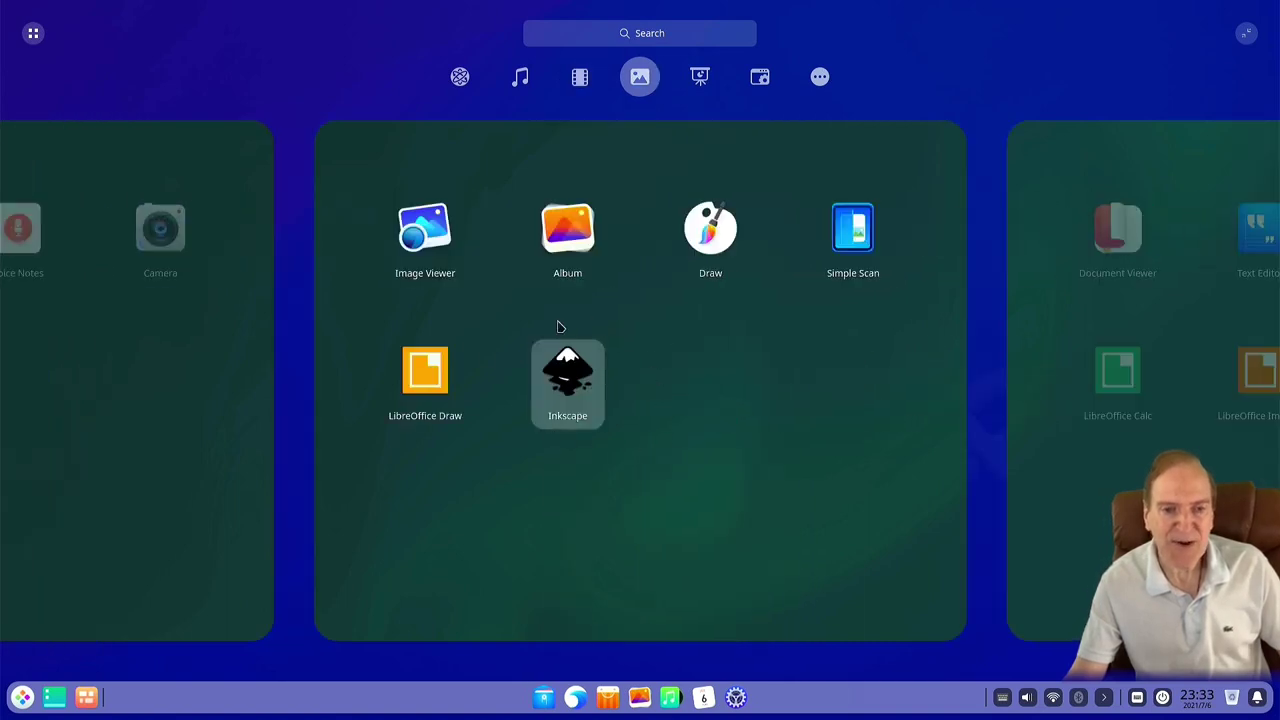
# Launch Inkscape from the graphics category, shift its window slightly, and close it
pyautogui.click(568, 384)
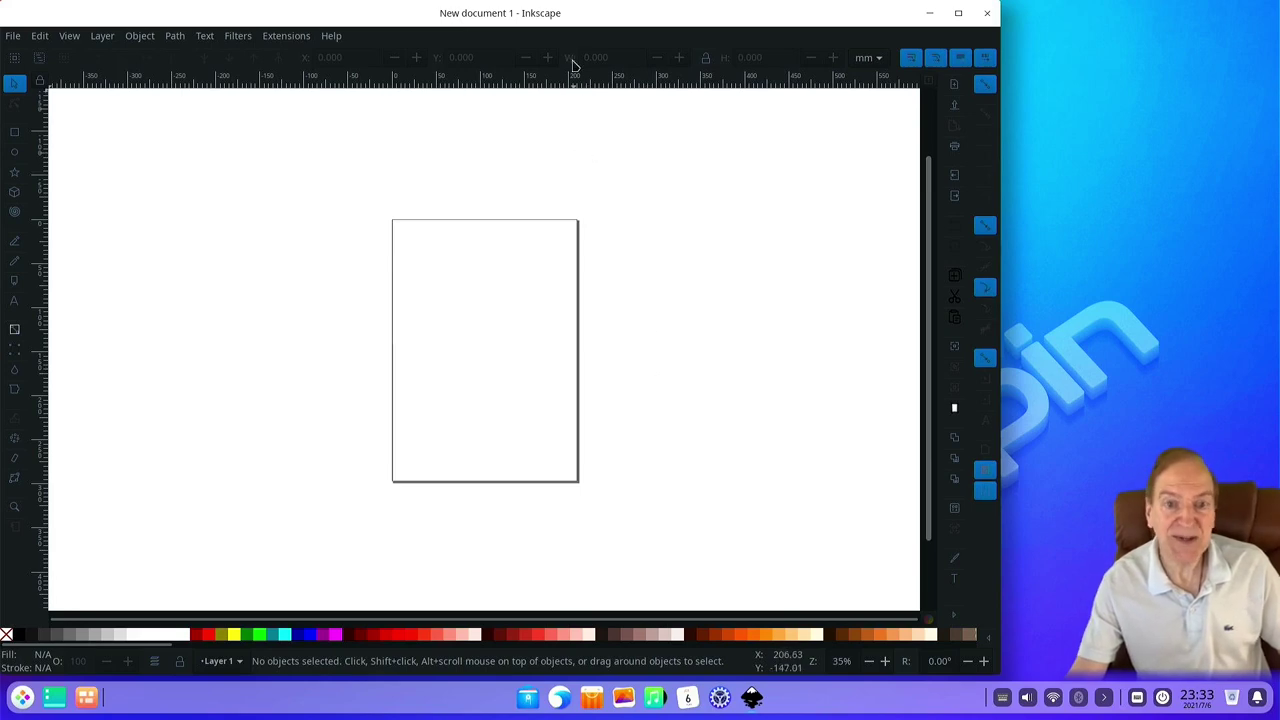
pyautogui.moveTo(574, 17); pyautogui.dragTo(608, 22)
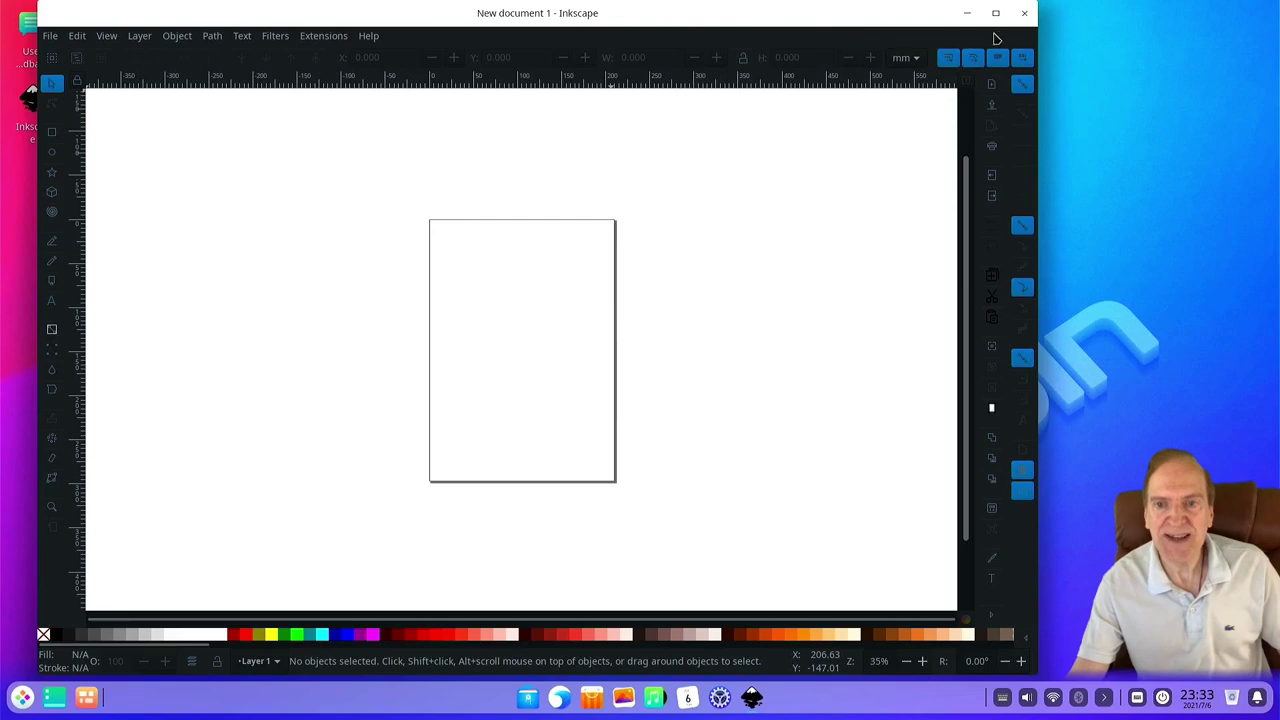
pyautogui.click(1025, 14)
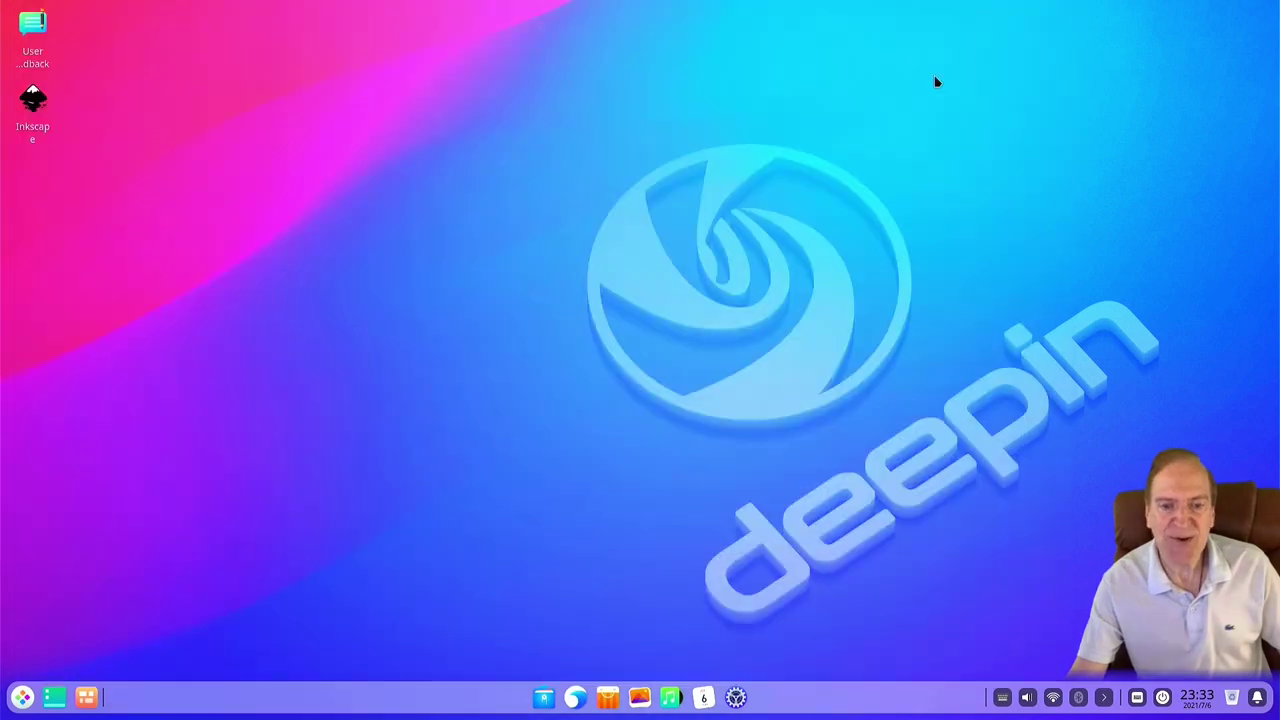
# Reopen the application launcher, look over the graphics category again, and dismiss the launcher
pyautogui.click(21, 697)
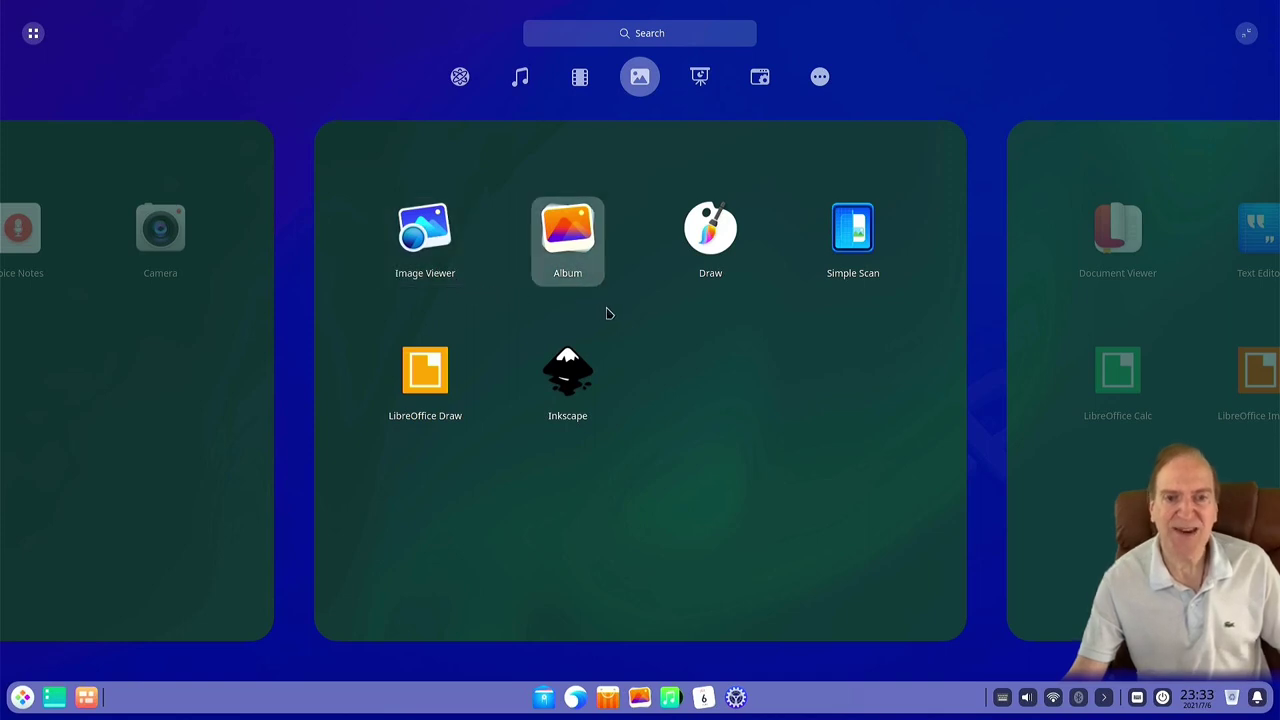
pyautogui.press('Down')
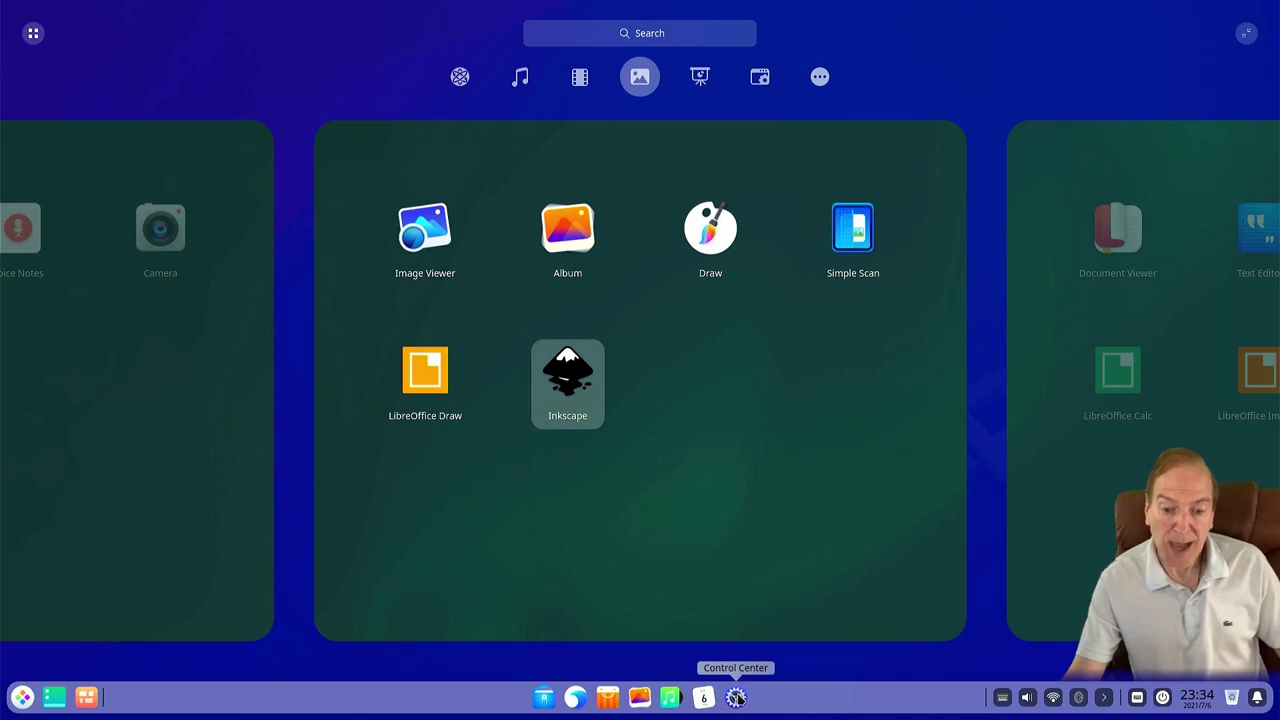
pyautogui.press('Escape')
# Search the App Store for "inkscape" and show the details page of the inkscape app
pyautogui.click(605, 698)
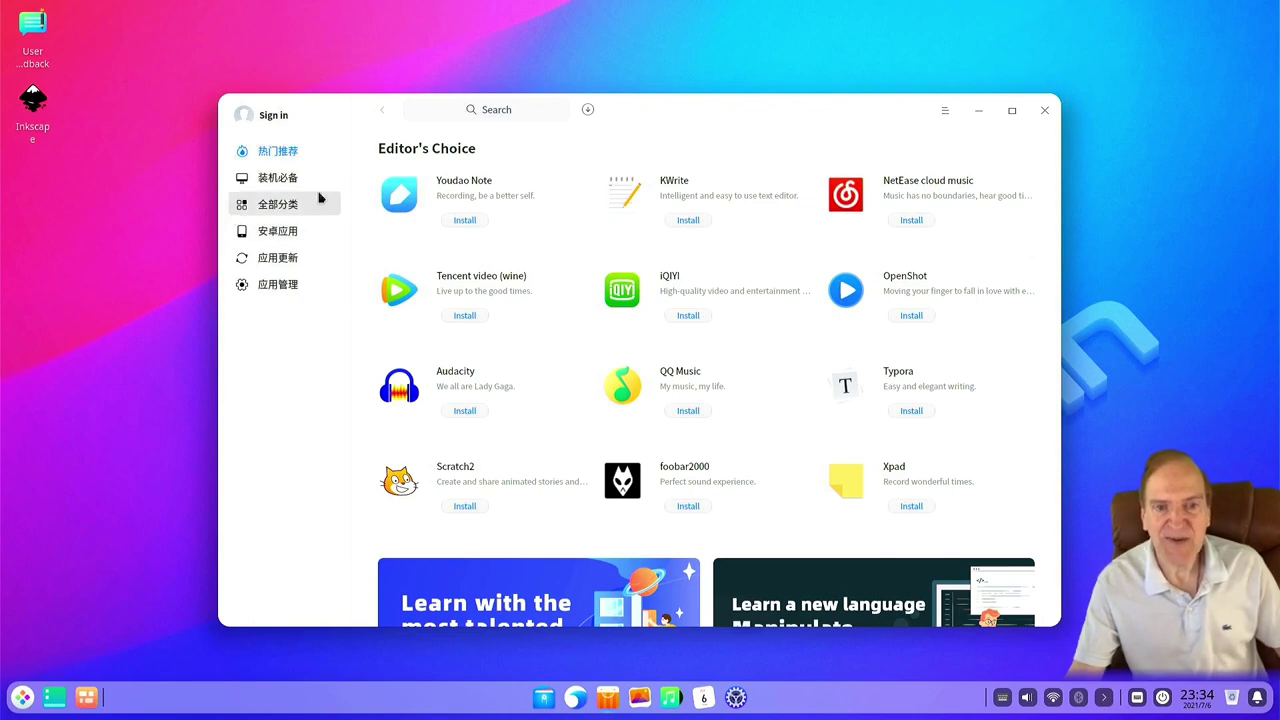
pyautogui.click(510, 107)
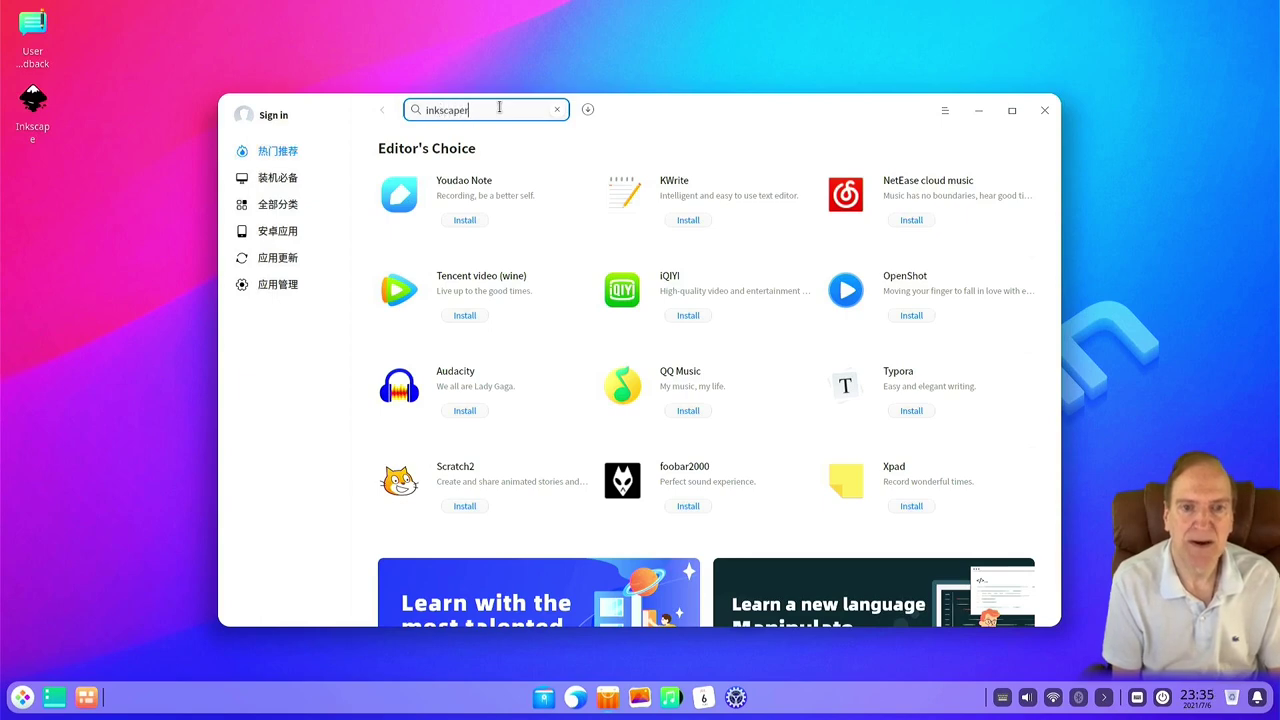
pyautogui.press('Return')
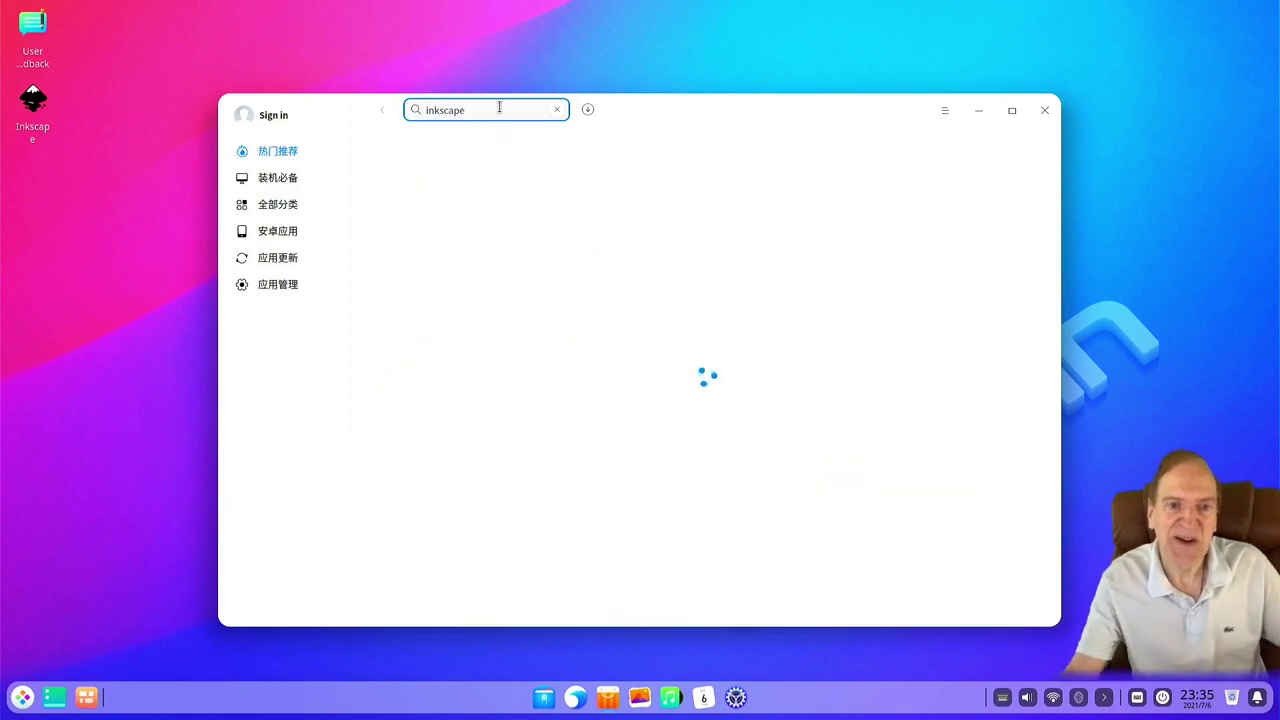
pyautogui.click(442, 276)
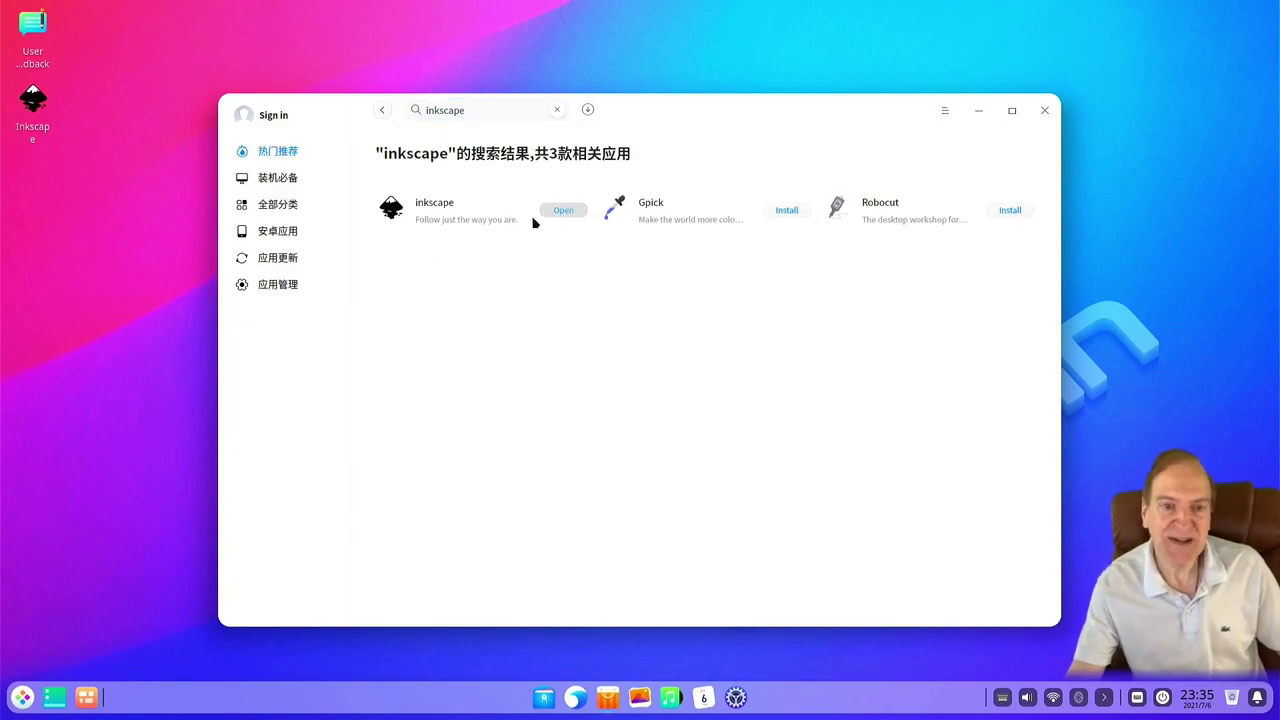
pyautogui.click(464, 221)
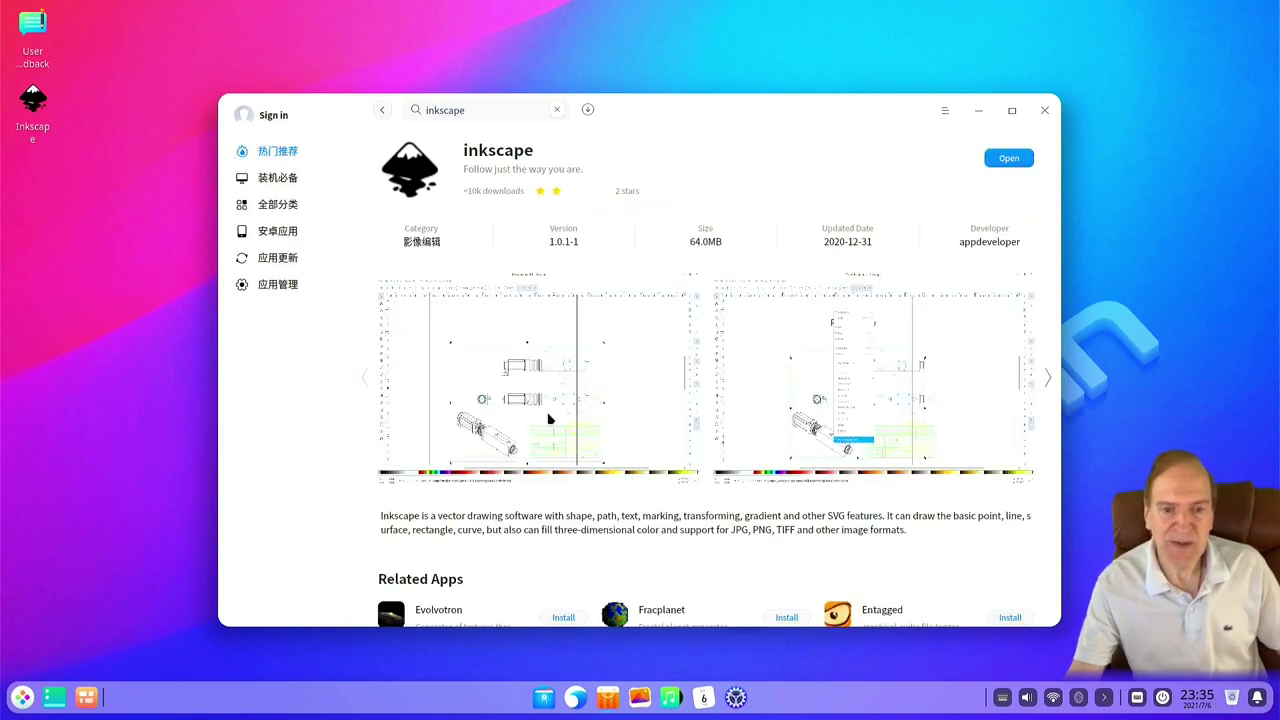
# Review Inkscape's version, description, related apps and ratings on its store page, and launch it from there and close it
pyautogui.scroll(-3, 567, 485)
pyautogui.scroll(1, 548, 440)
pyautogui.scroll(-1, 546, 437)
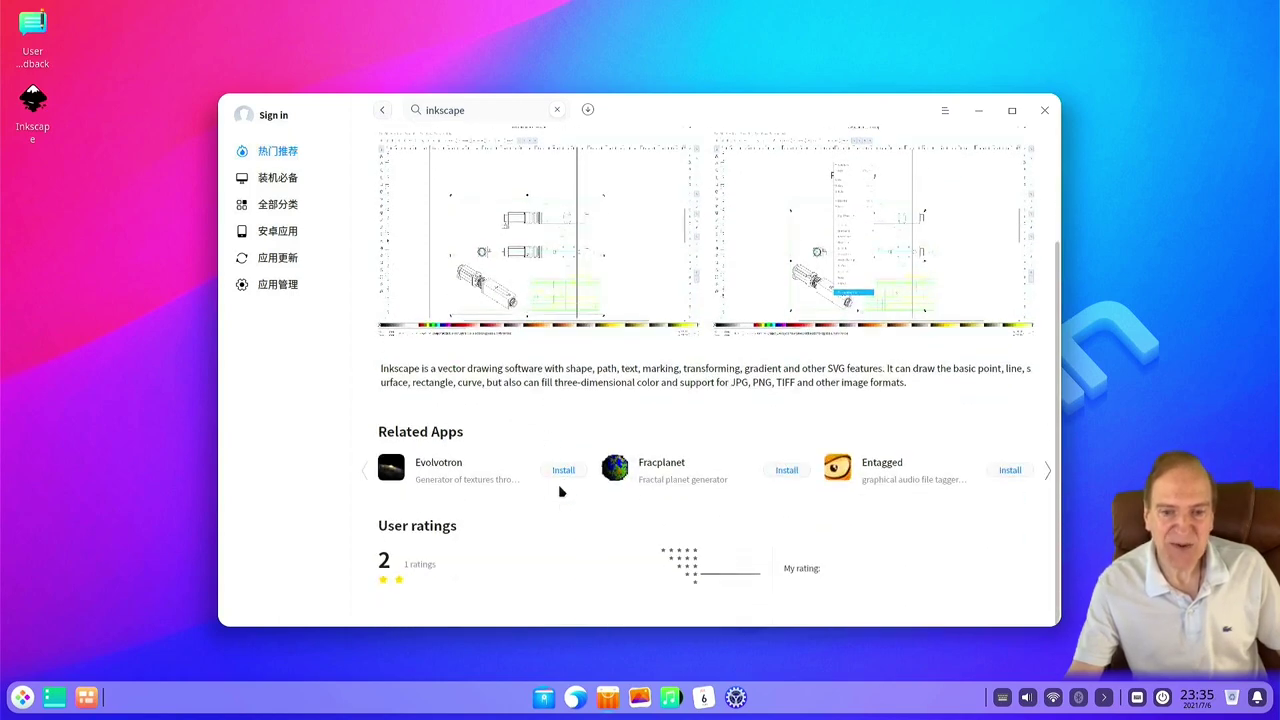
pyautogui.scroll(3, 558, 486)
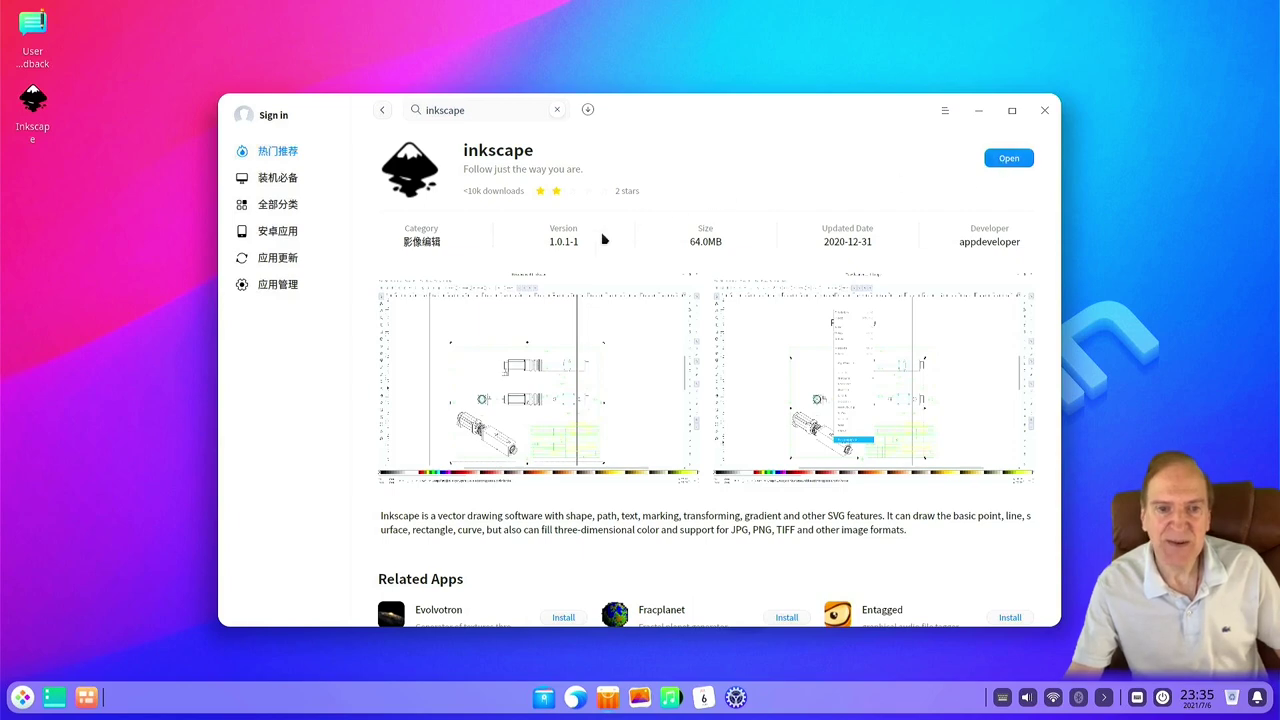
pyautogui.scroll(-3, 613, 303)
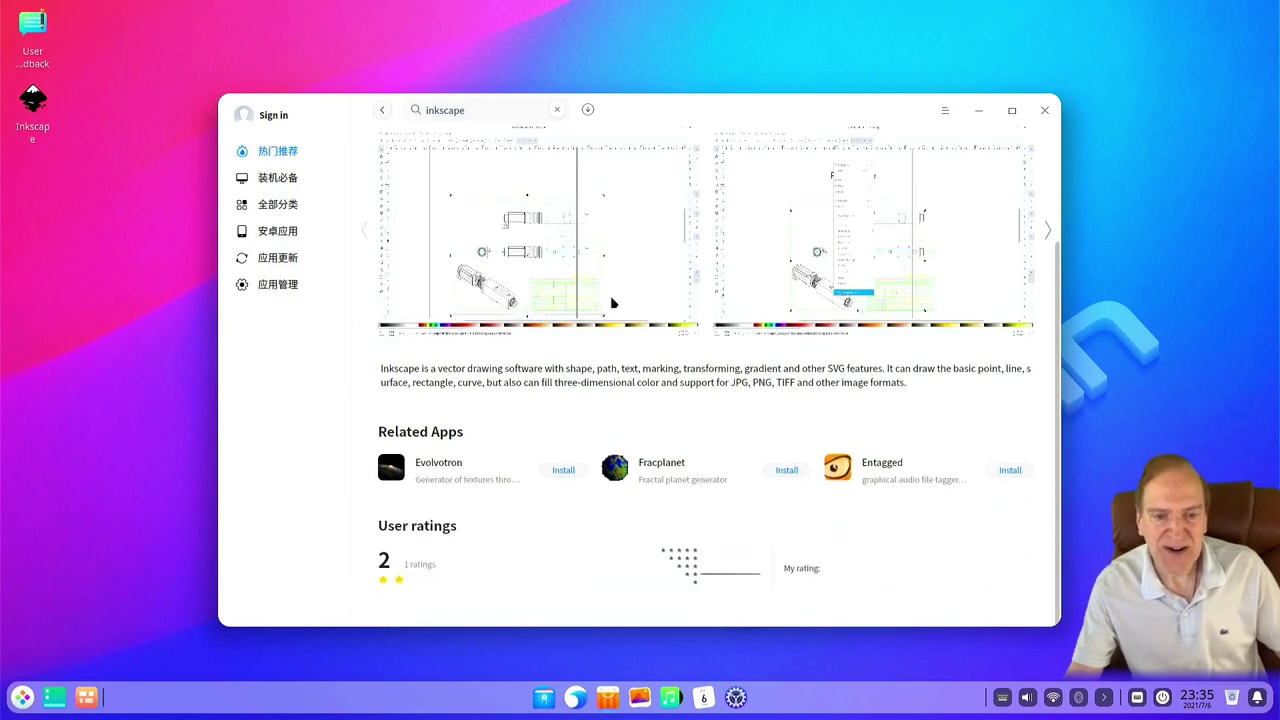
pyautogui.scroll(3, 613, 303)
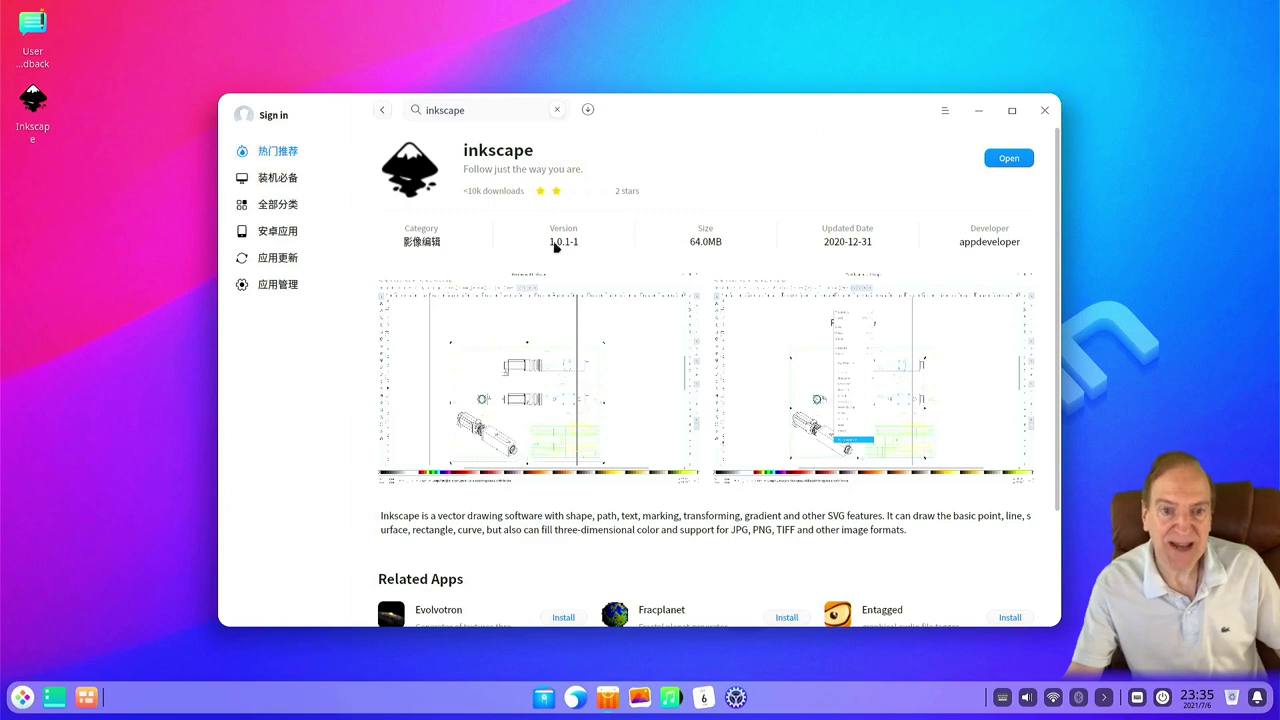
pyautogui.click(1010, 160)
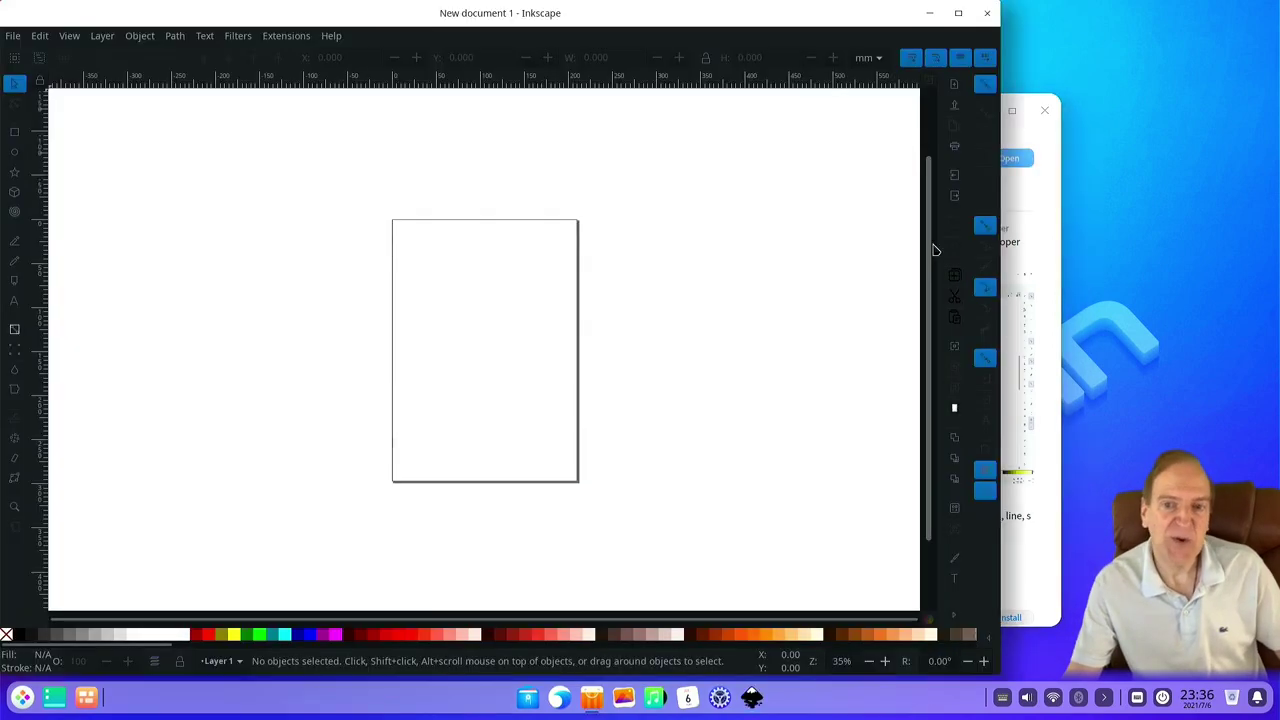
pyautogui.click(987, 13)
# Check the App Store's settings for desktop icons and automatic downloads, look over the Inkscape page once more, and close the store
pyautogui.click(944, 112)
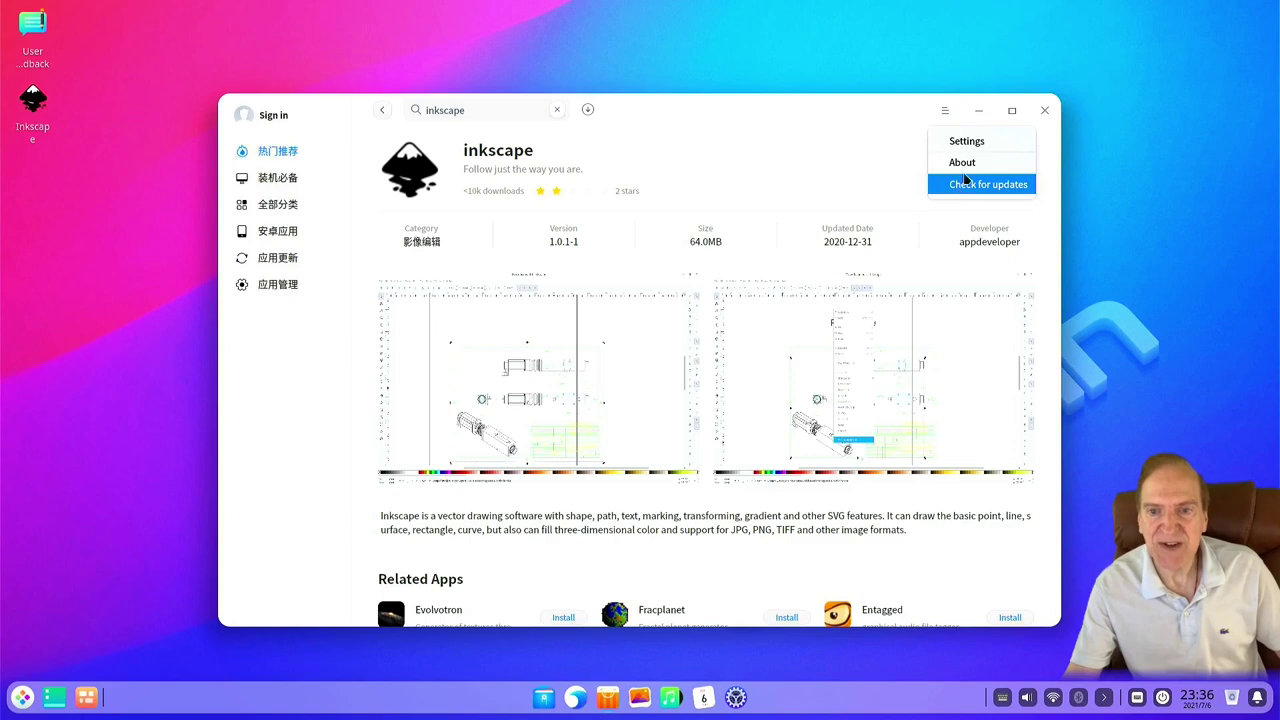
pyautogui.click(962, 143)
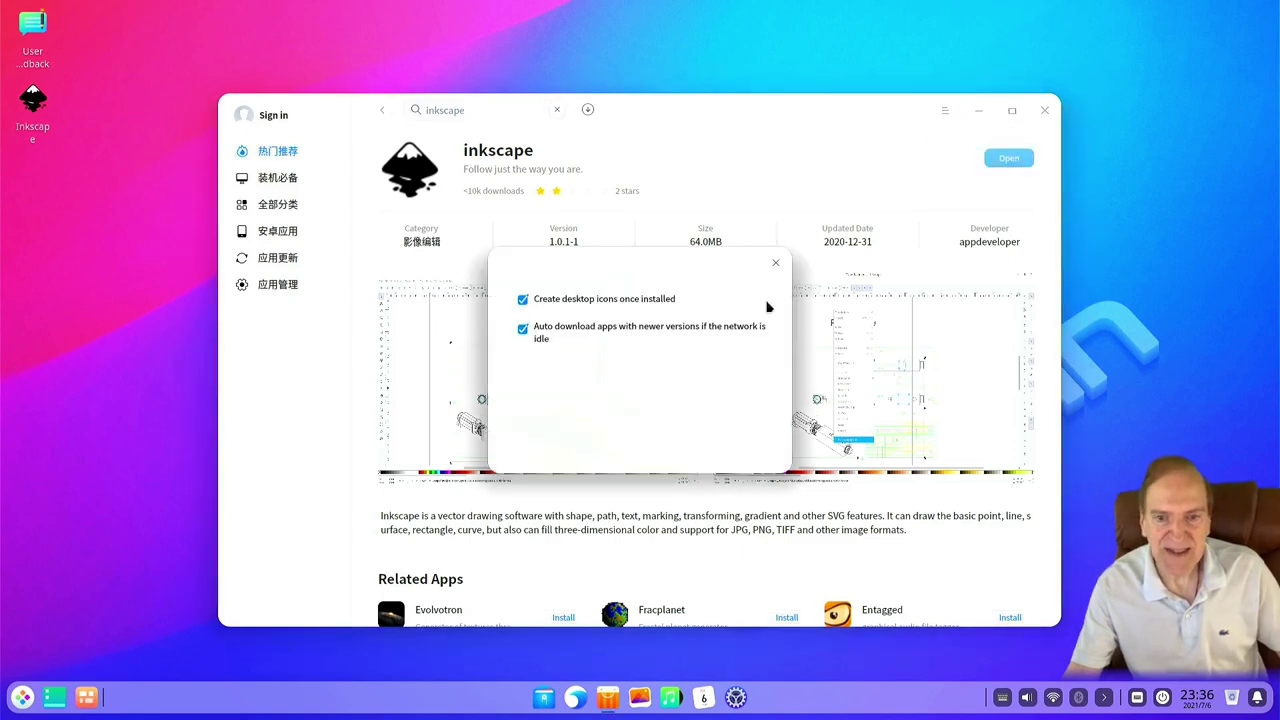
pyautogui.click(775, 263)
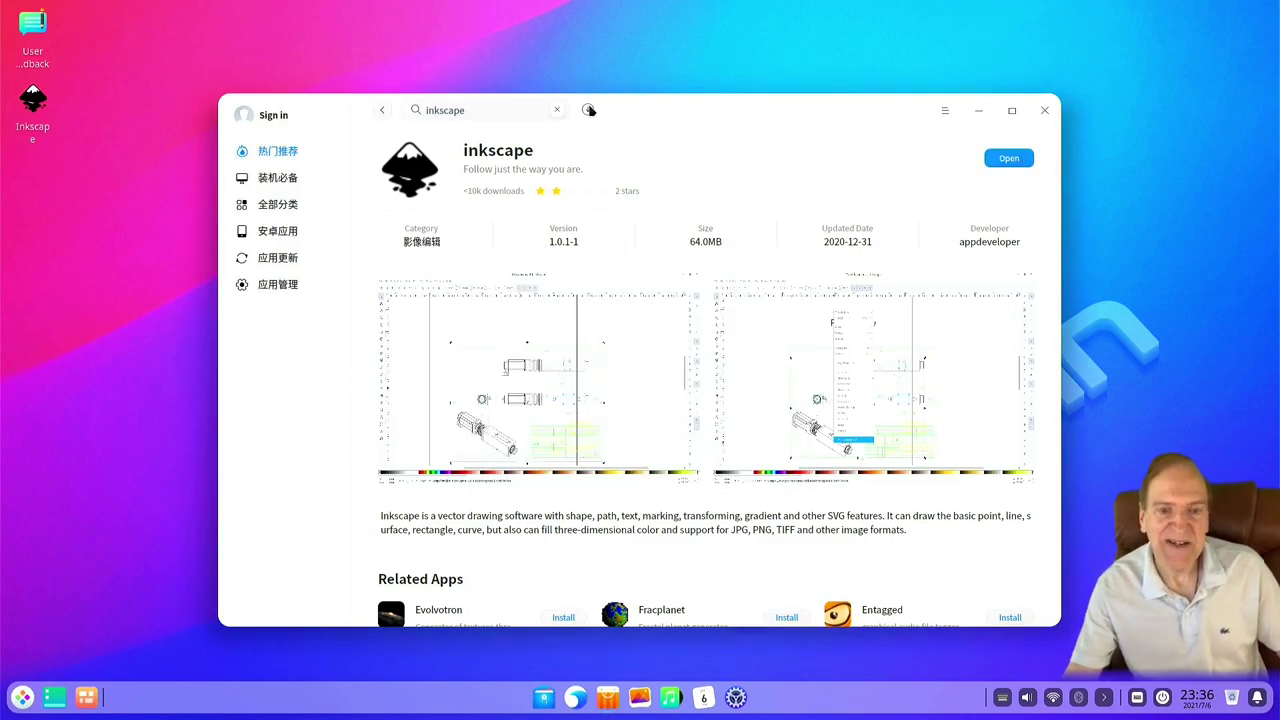
pyautogui.scroll(-3, 622, 300)
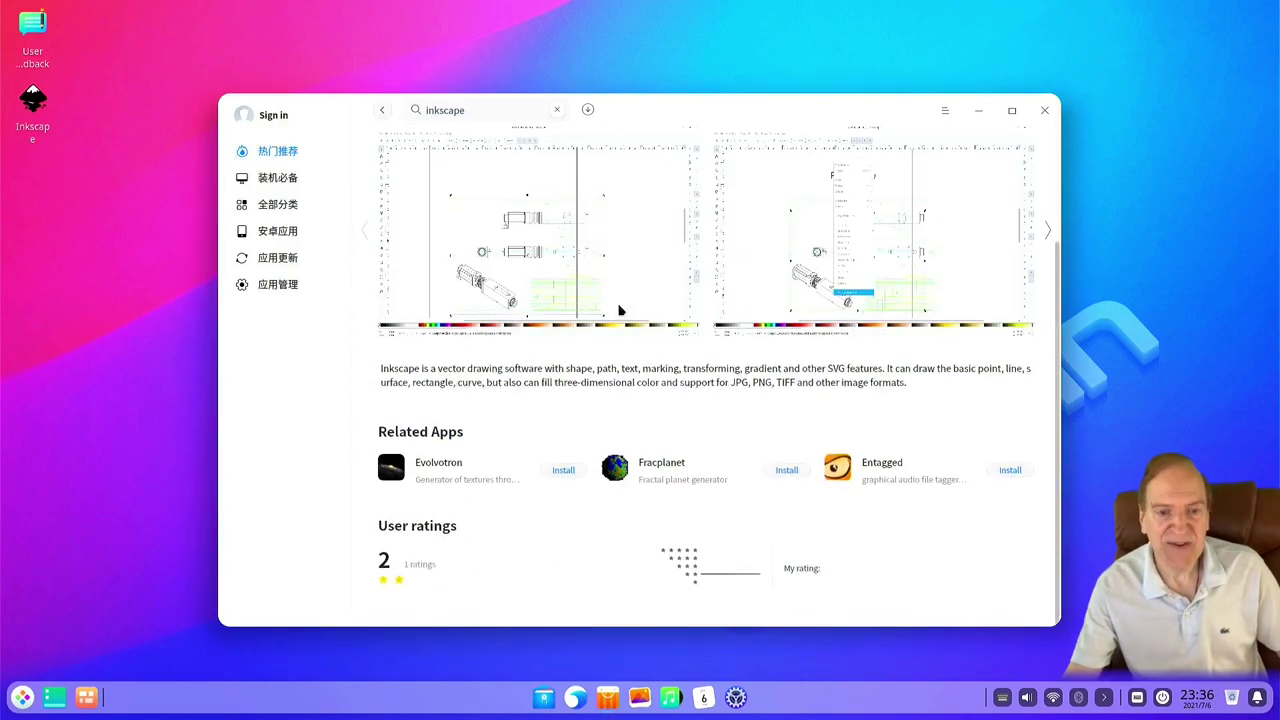
pyautogui.scroll(3, 618, 309)
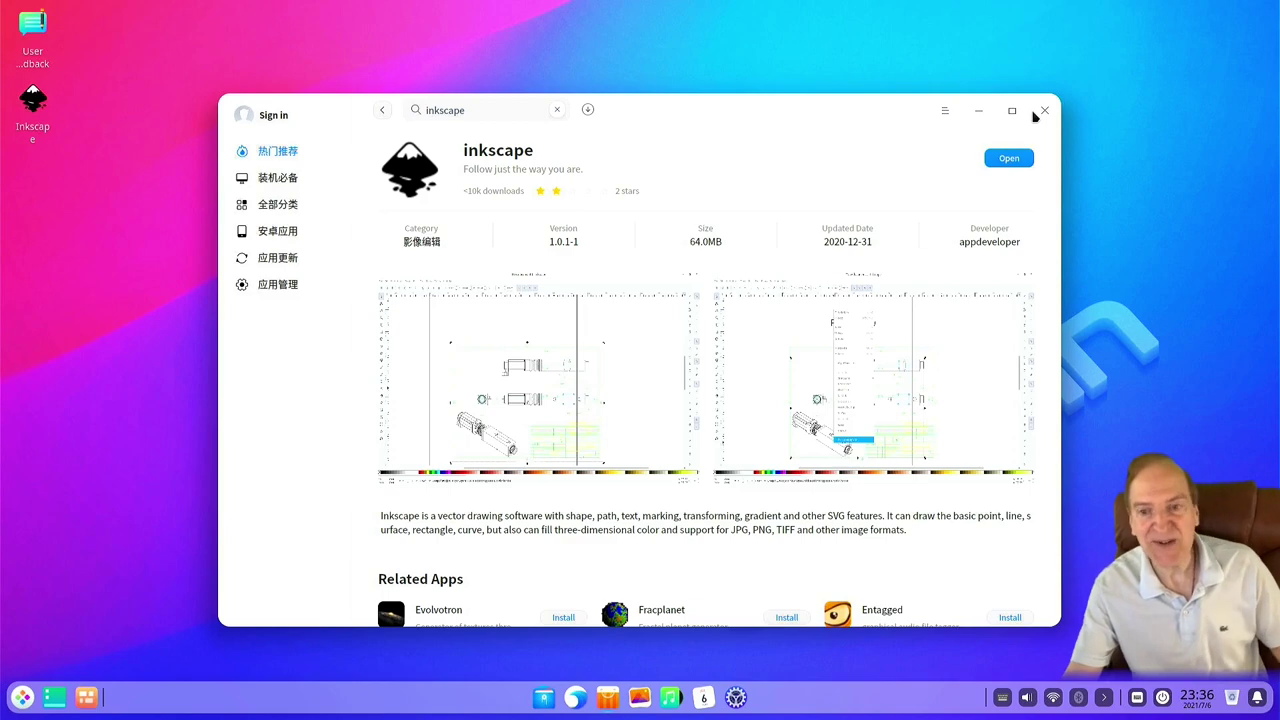
pyautogui.click(1044, 111)
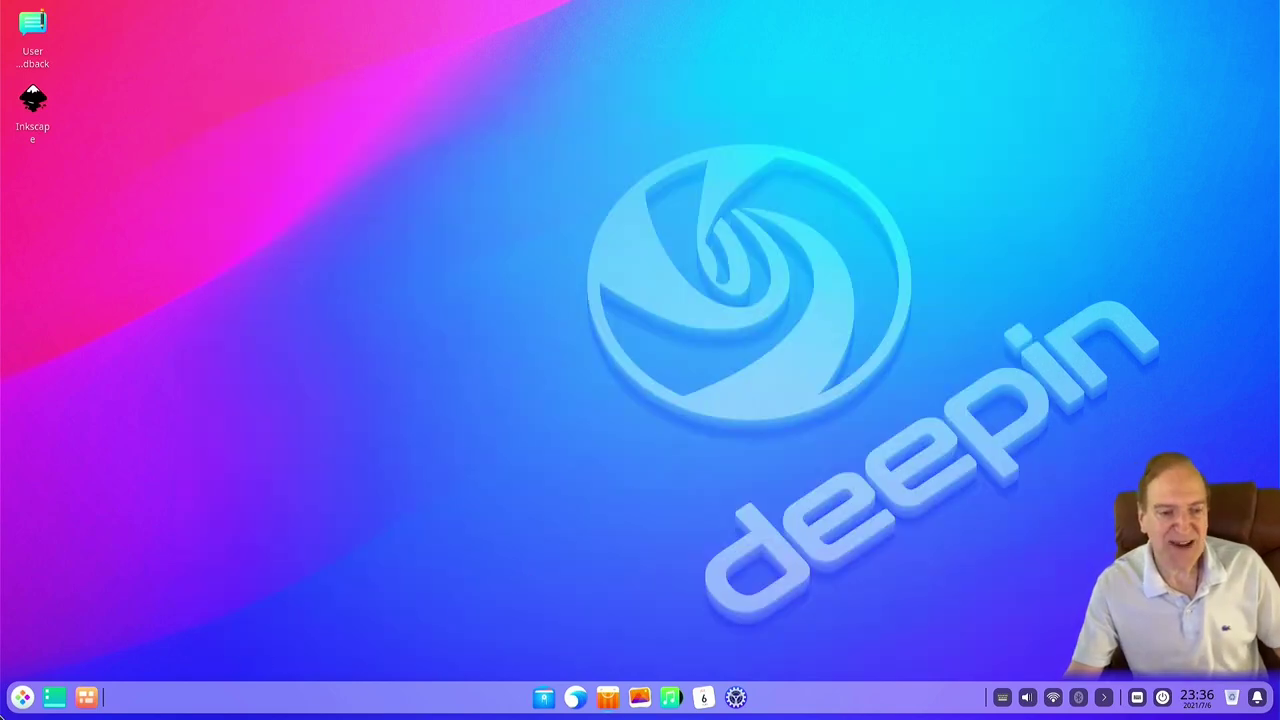
# Search the application launcher for "ter" and launch Terminal
pyautogui.click(22, 697)
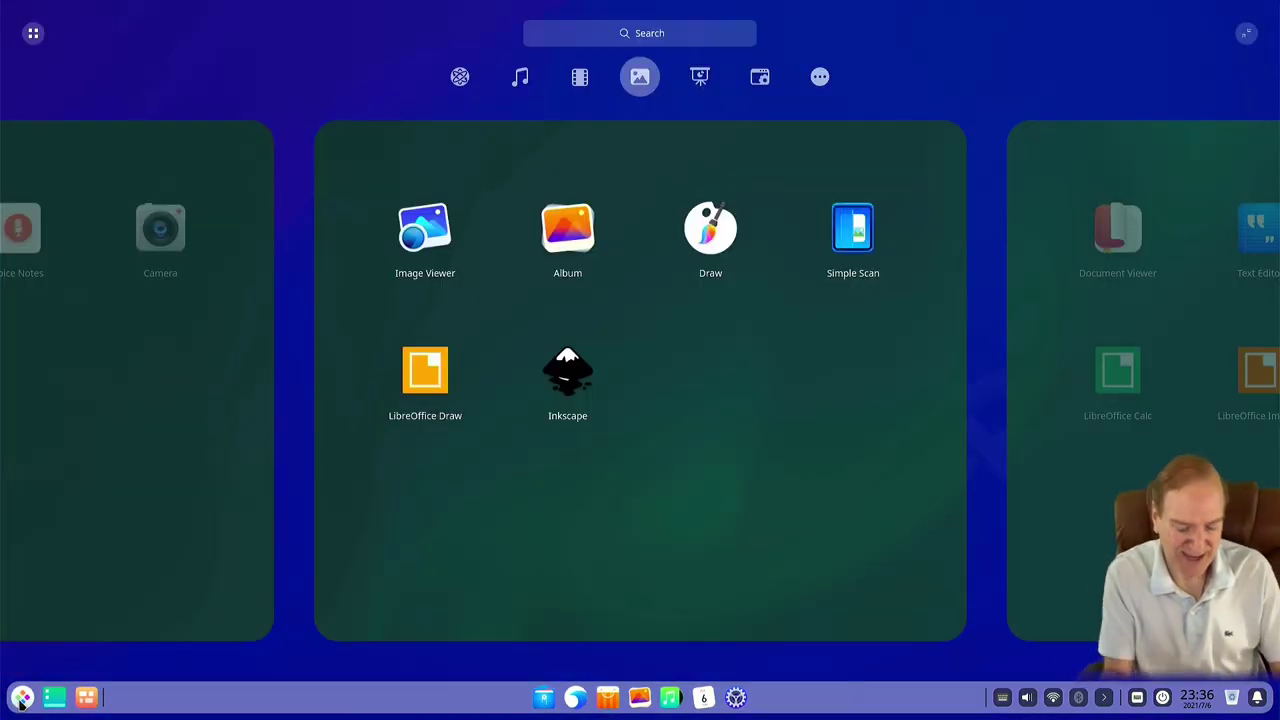
pyautogui.write('ttter')
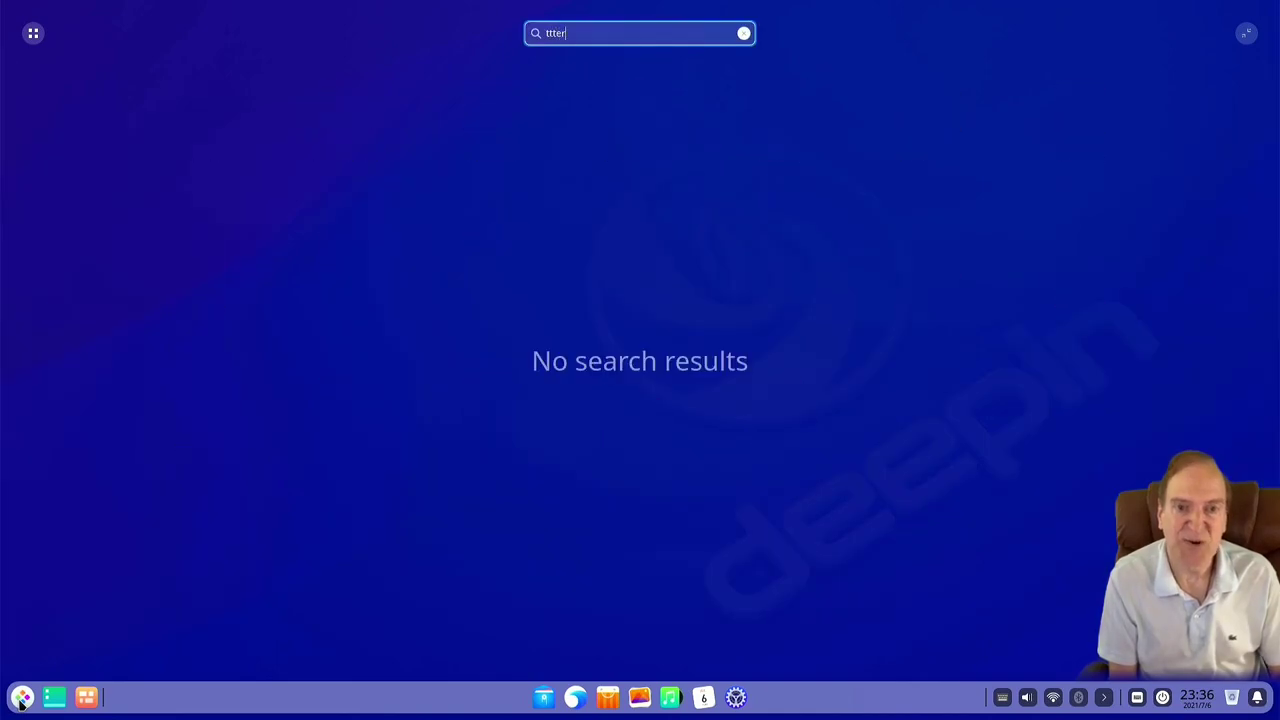
pyautogui.press('BackSpace')
pyautogui.press('BackSpace')
pyautogui.press('BackSpace')
pyautogui.press('BackSpace')
pyautogui.press('BackSpace')
pyautogui.write('ter')
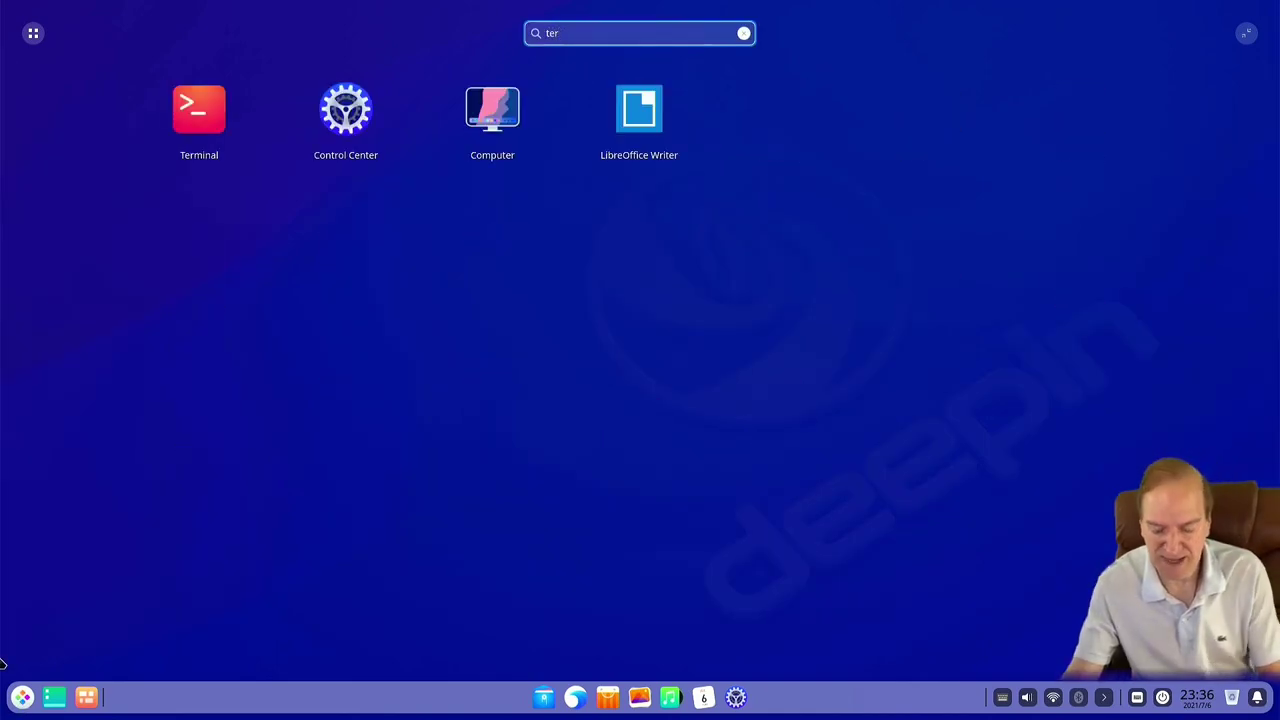
pyautogui.press('Return')
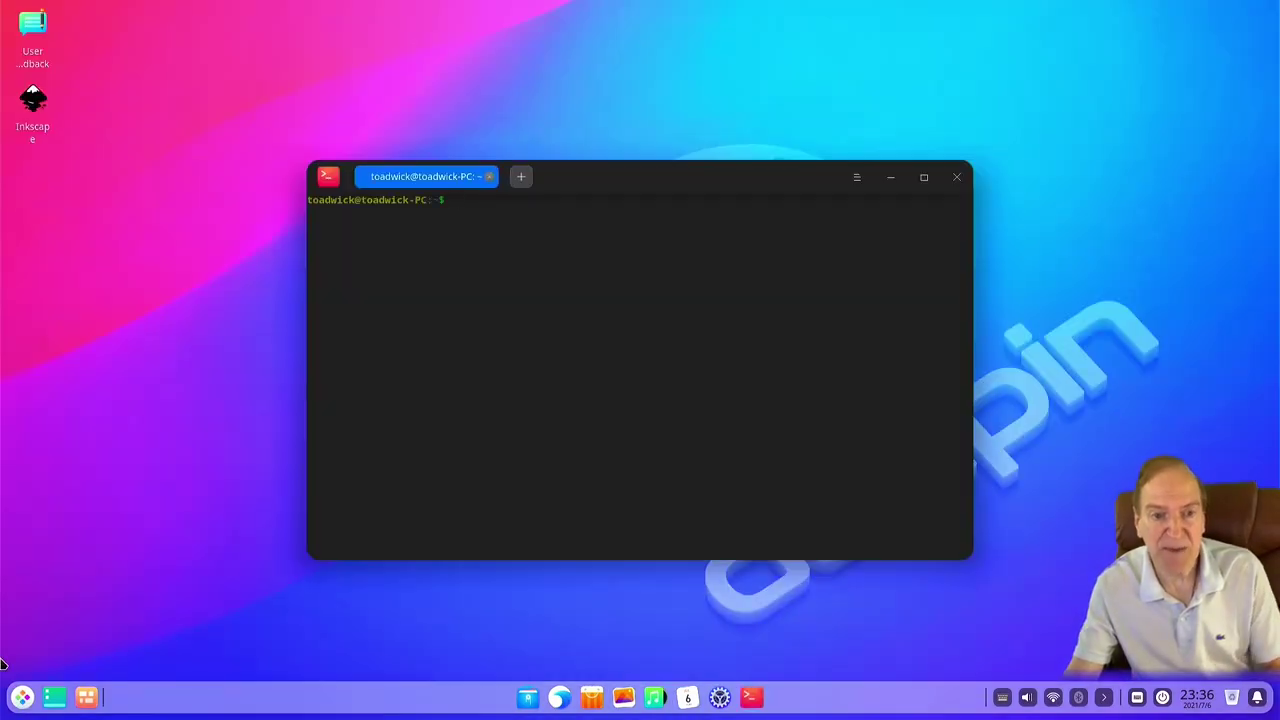
# Try to uninstall Inkscape by running "sudo apt remove inkscape" in the terminal and entering the account password
pyautogui.write('sud')
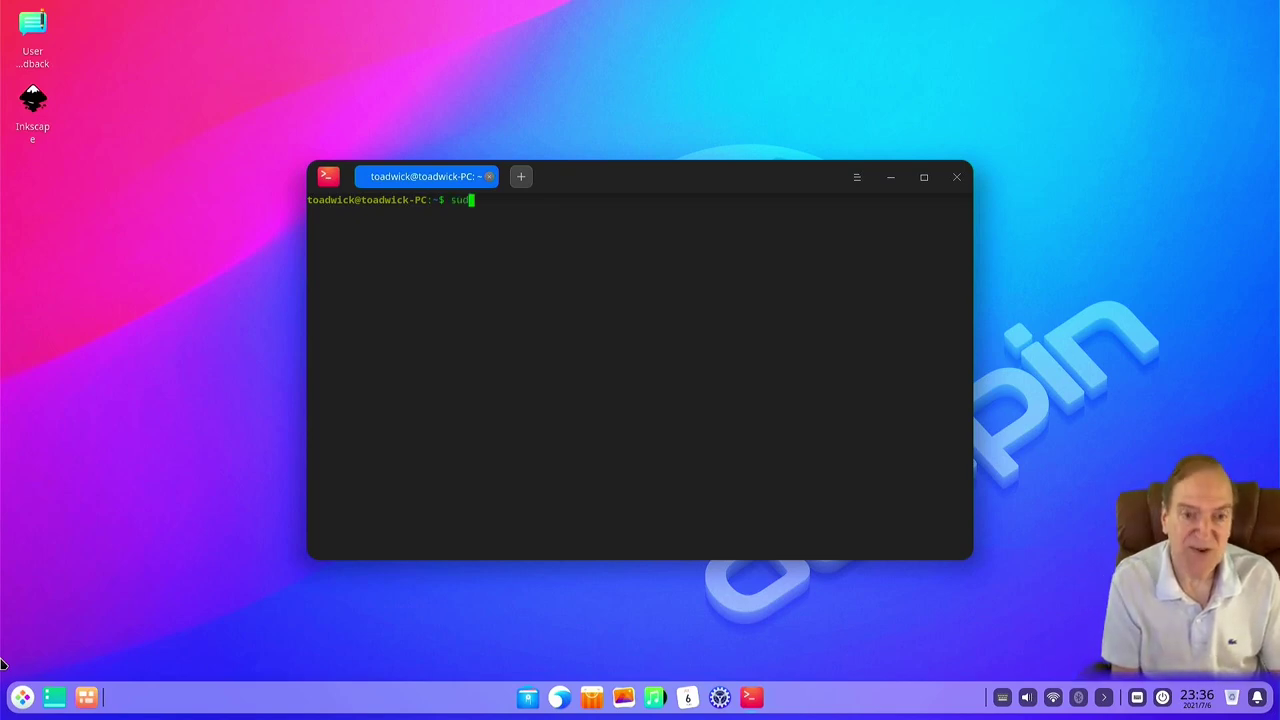
pyautogui.write('o apt re')
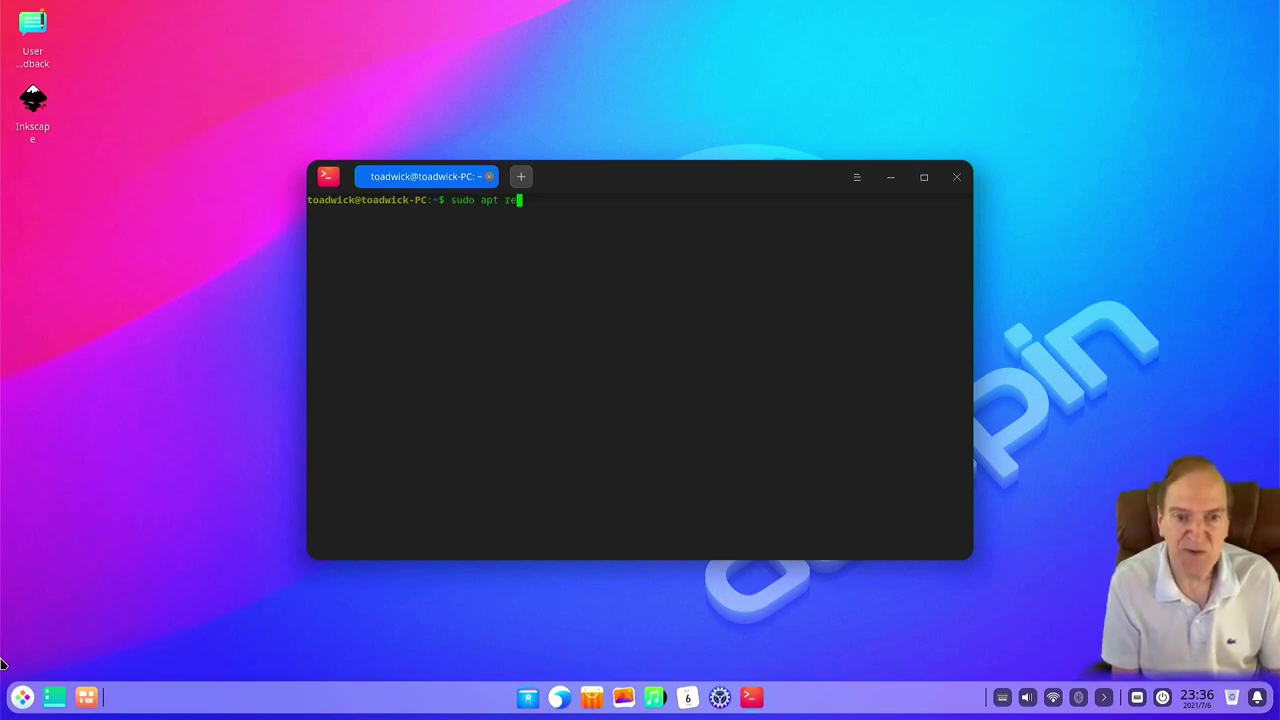
pyautogui.write('move ')
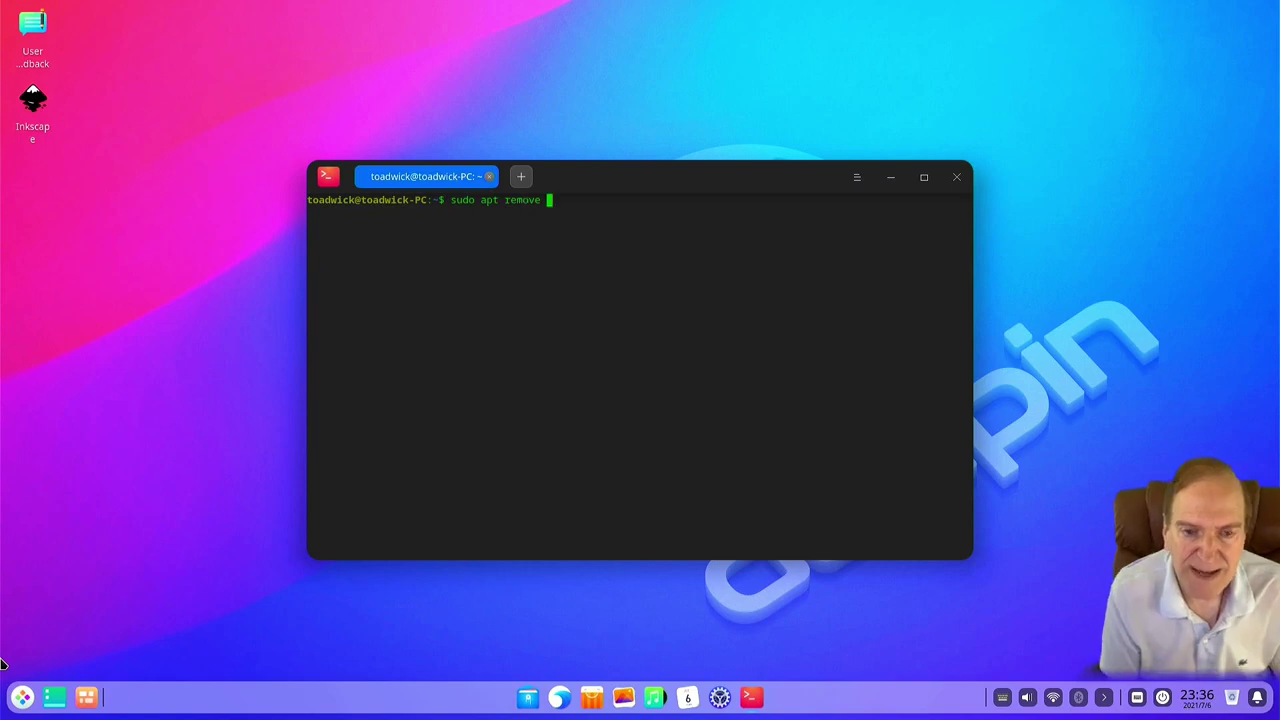
pyautogui.write('inkscape')
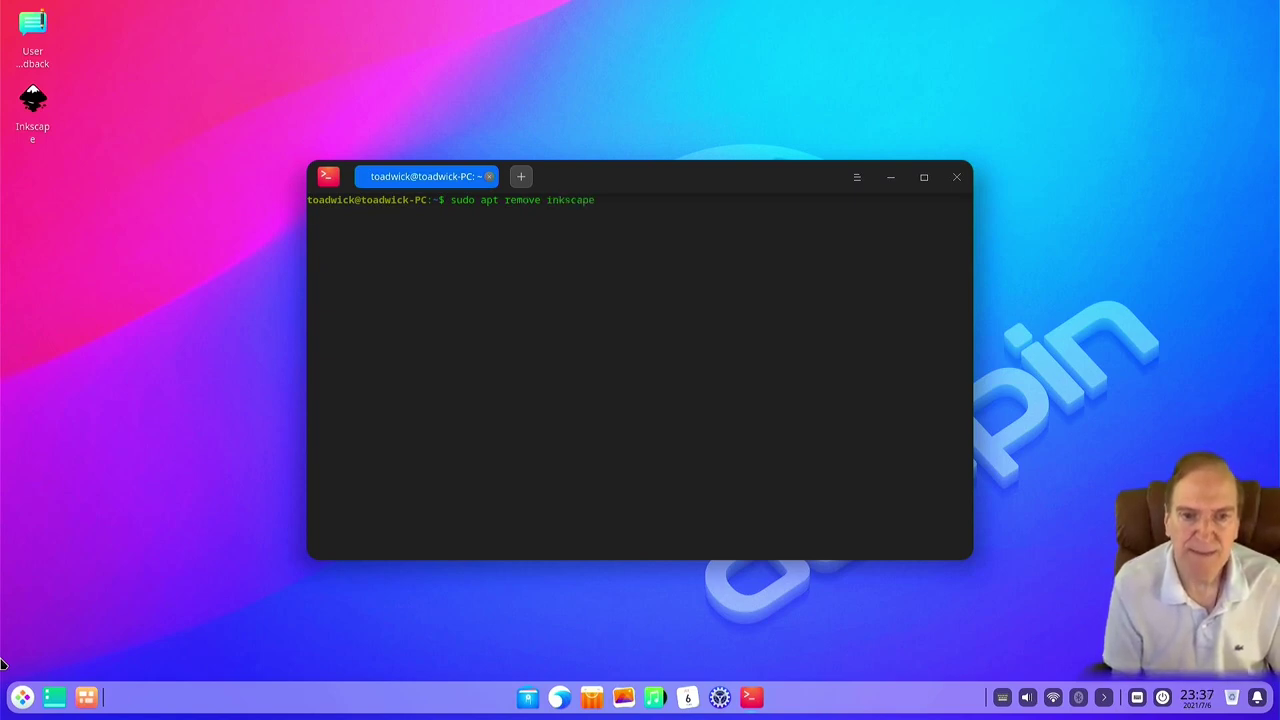
pyautogui.press('Return')
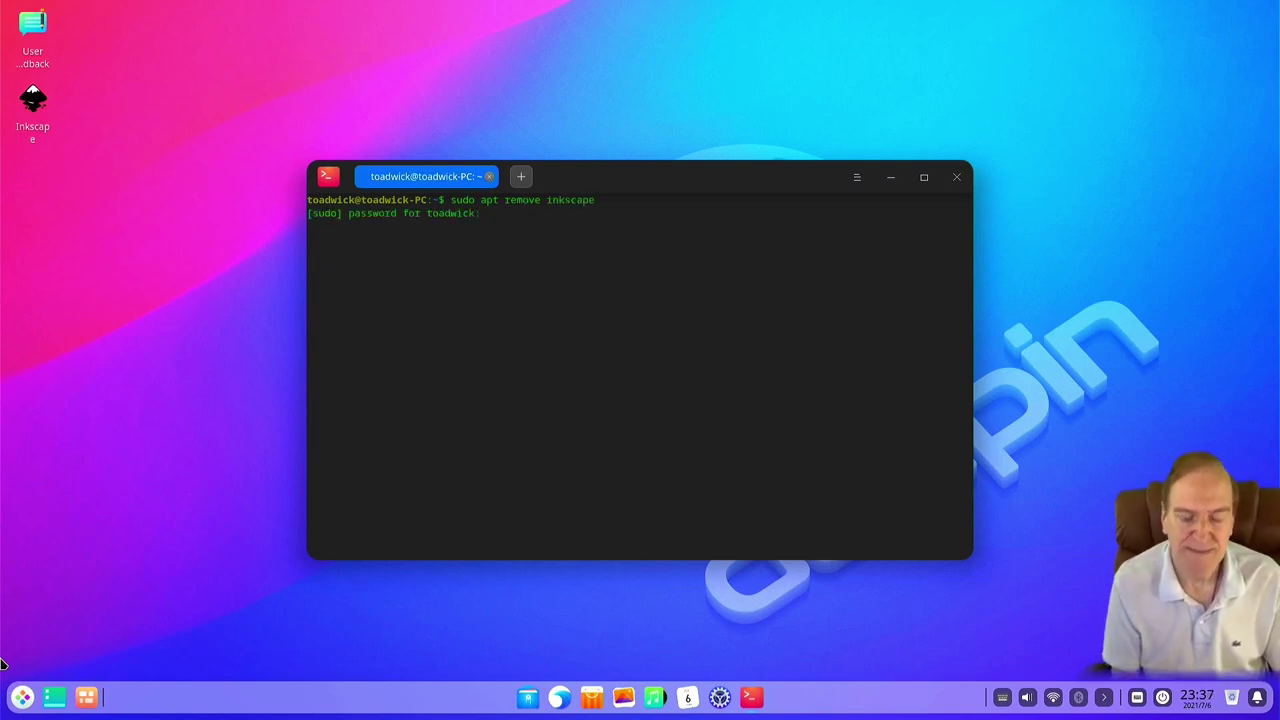
pyautogui.press('Return')
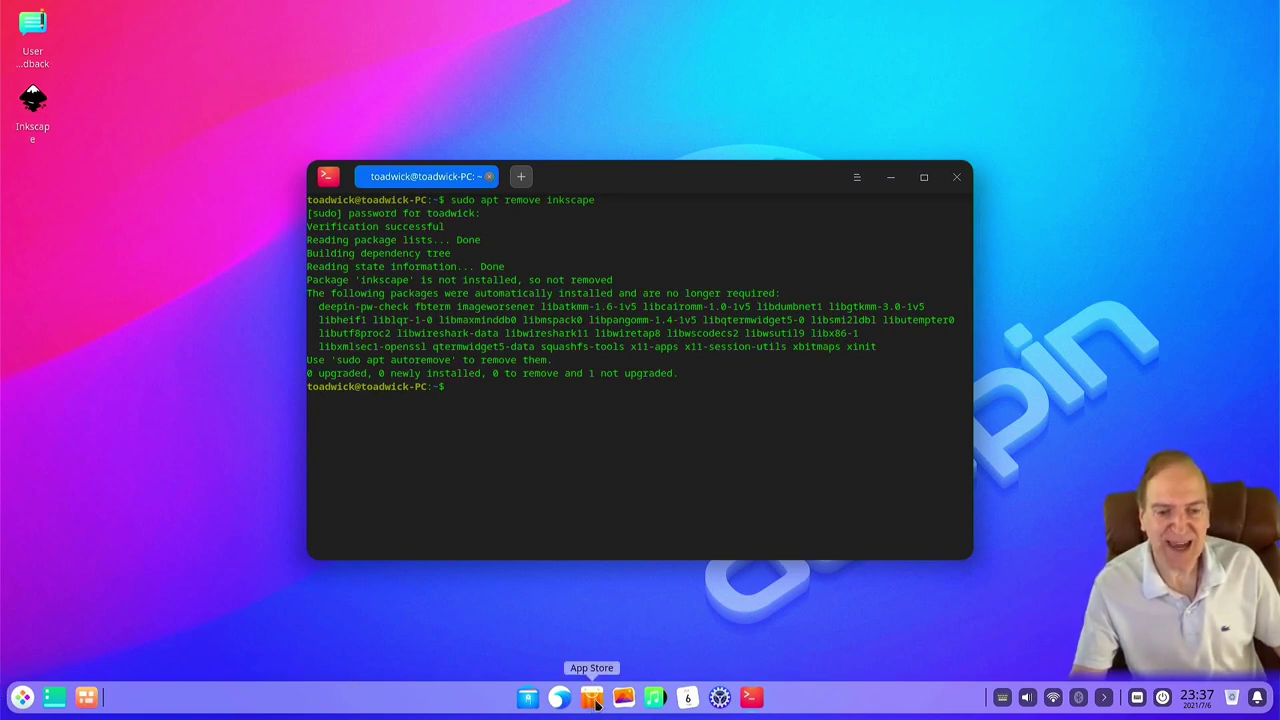
# Uninstall Inkscape from the application launcher's graphics category, confirm the removal, and close the launcher
pyautogui.click(24, 698)
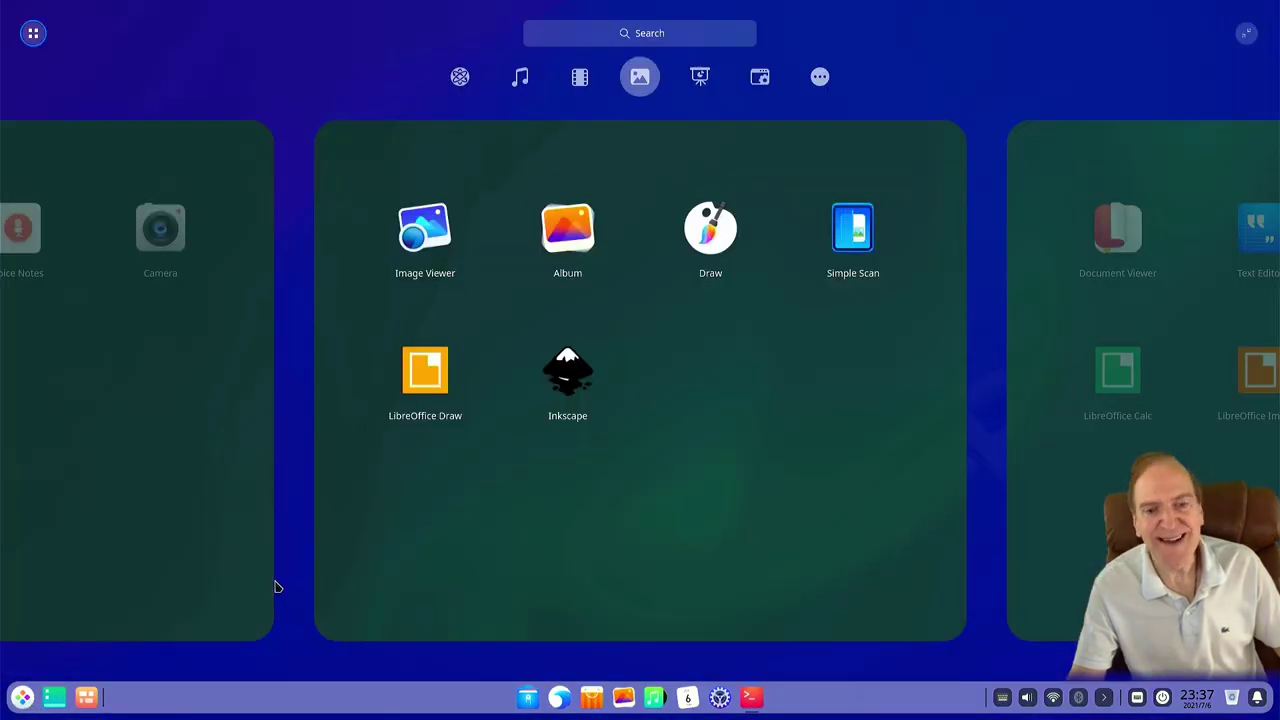
pyautogui.rightClick(565, 373)
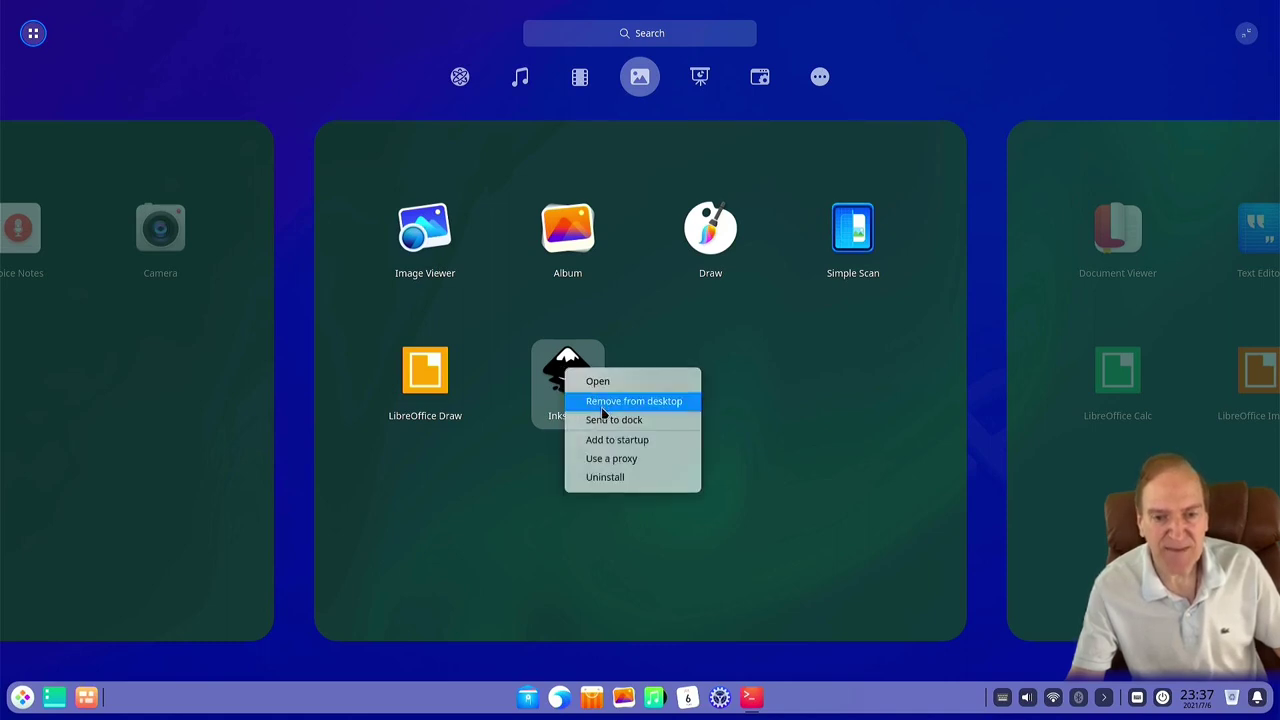
pyautogui.click(605, 480)
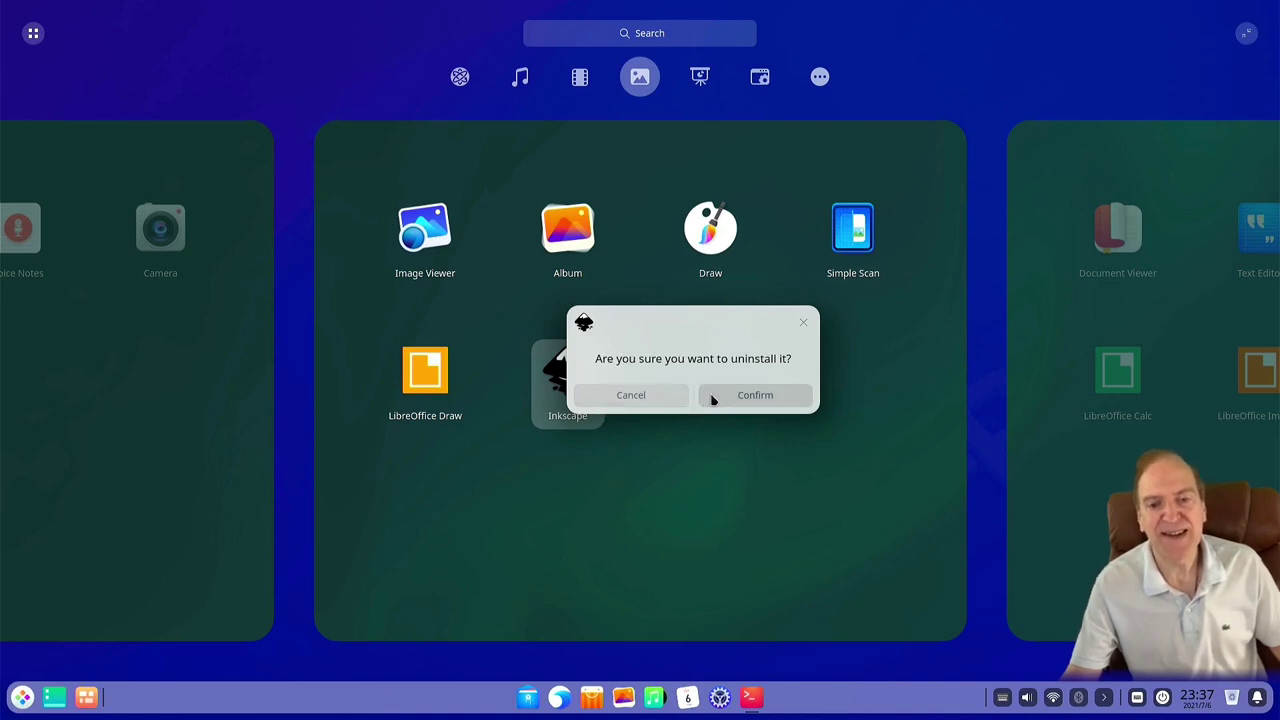
pyautogui.click(750, 402)
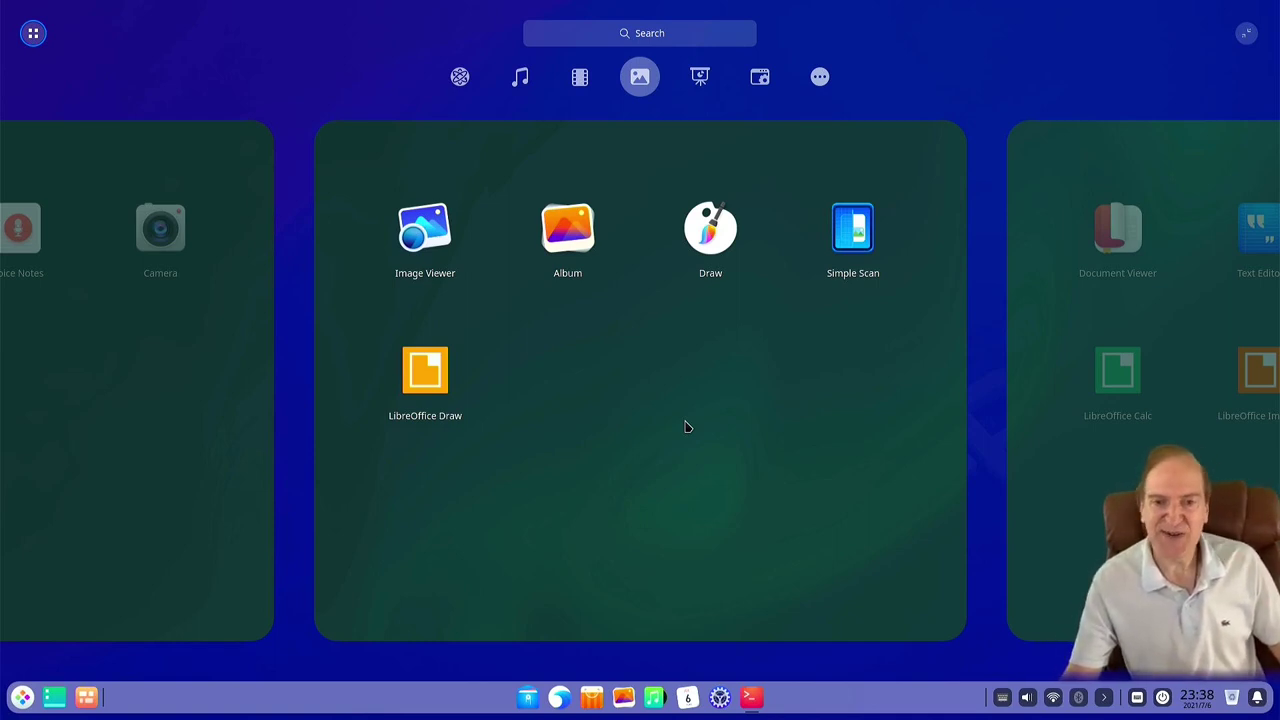
pyautogui.click(995, 499)
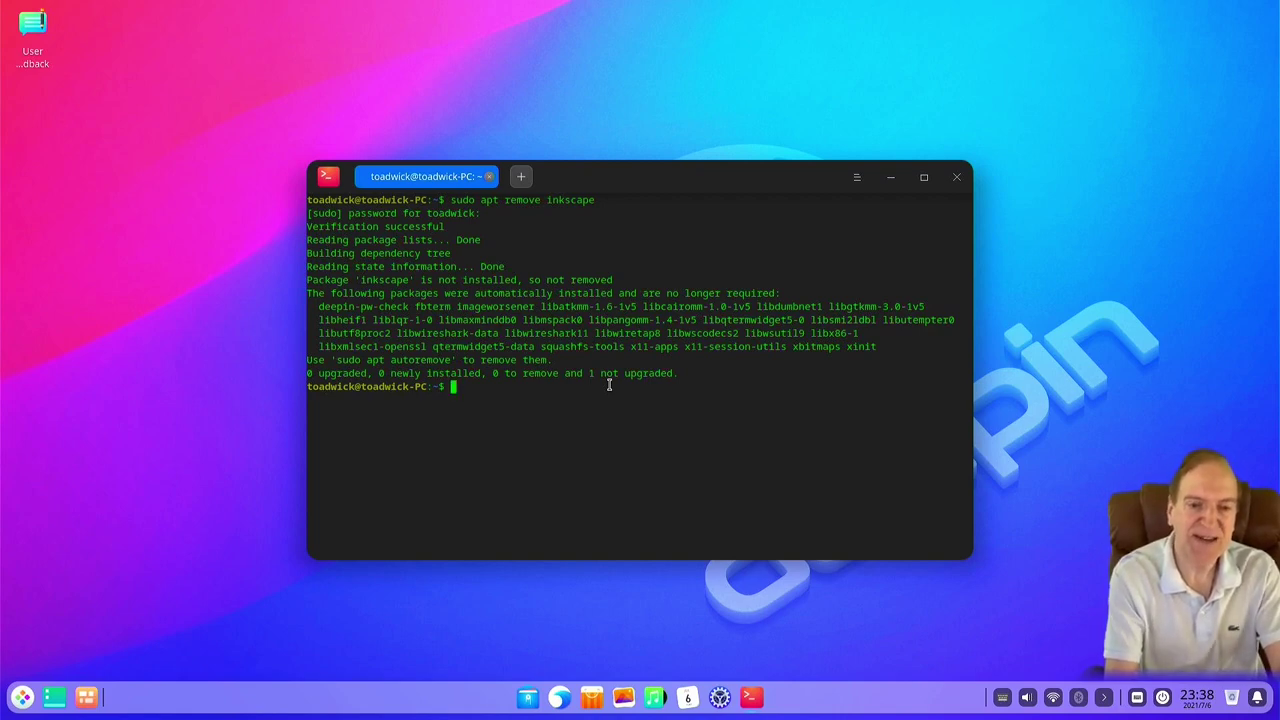
# Run htop and top in the terminal to check running processes and memory use, and quit top
pyautogui.write('htop')
pyautogui.press('Return')
pyautogui.write('top')
pyautogui.press('Return')
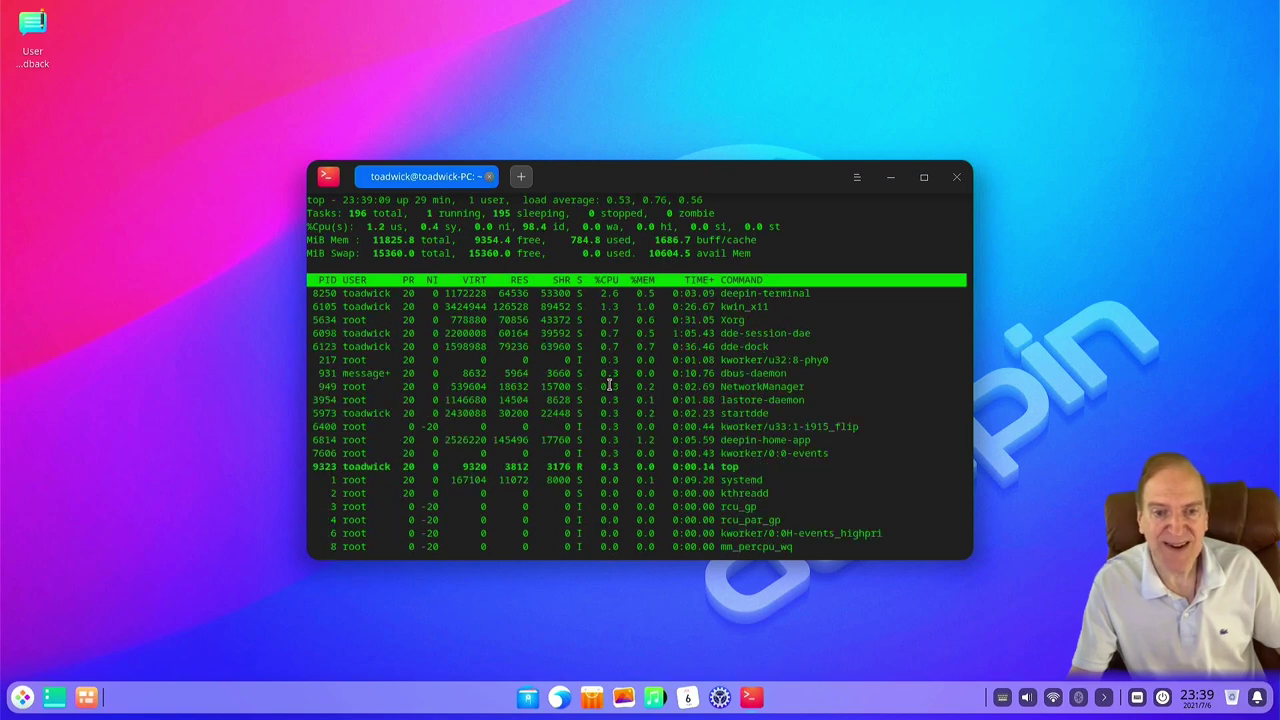
pyautogui.press('q')
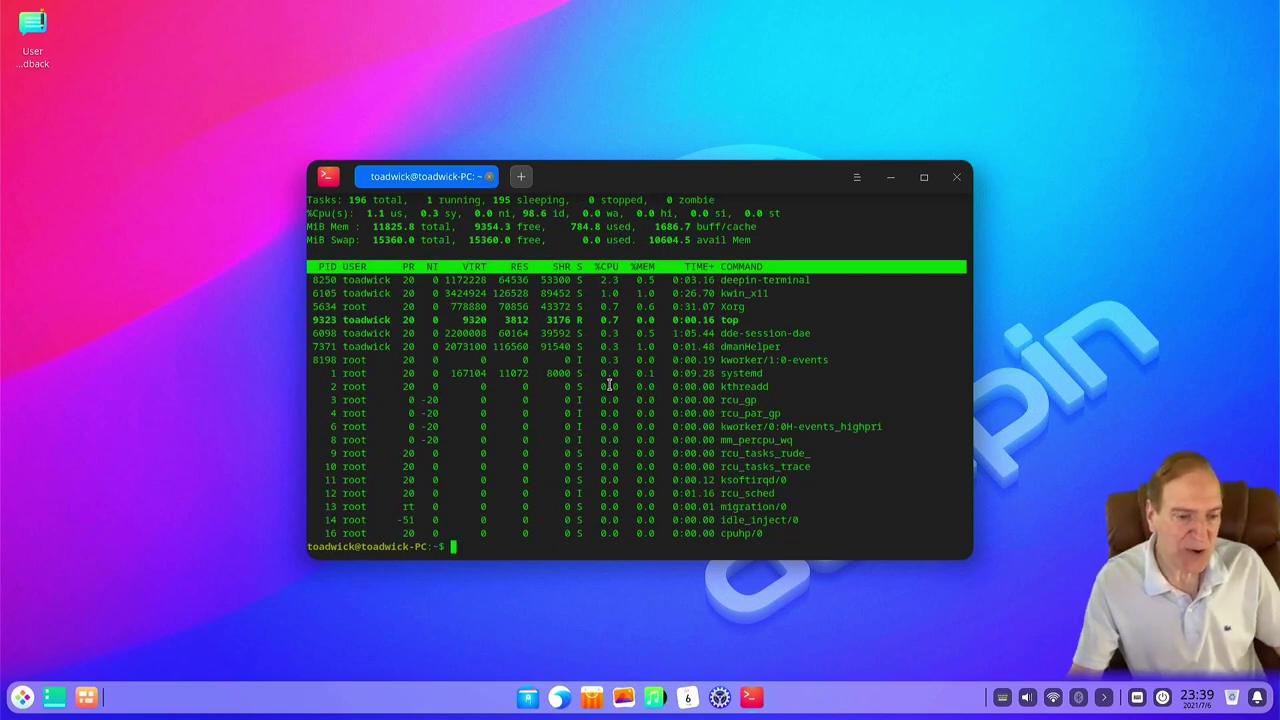
# Browse the launcher's office and system categories, and open and close the Input Method GUI Config Tool
pyautogui.click(22, 697)
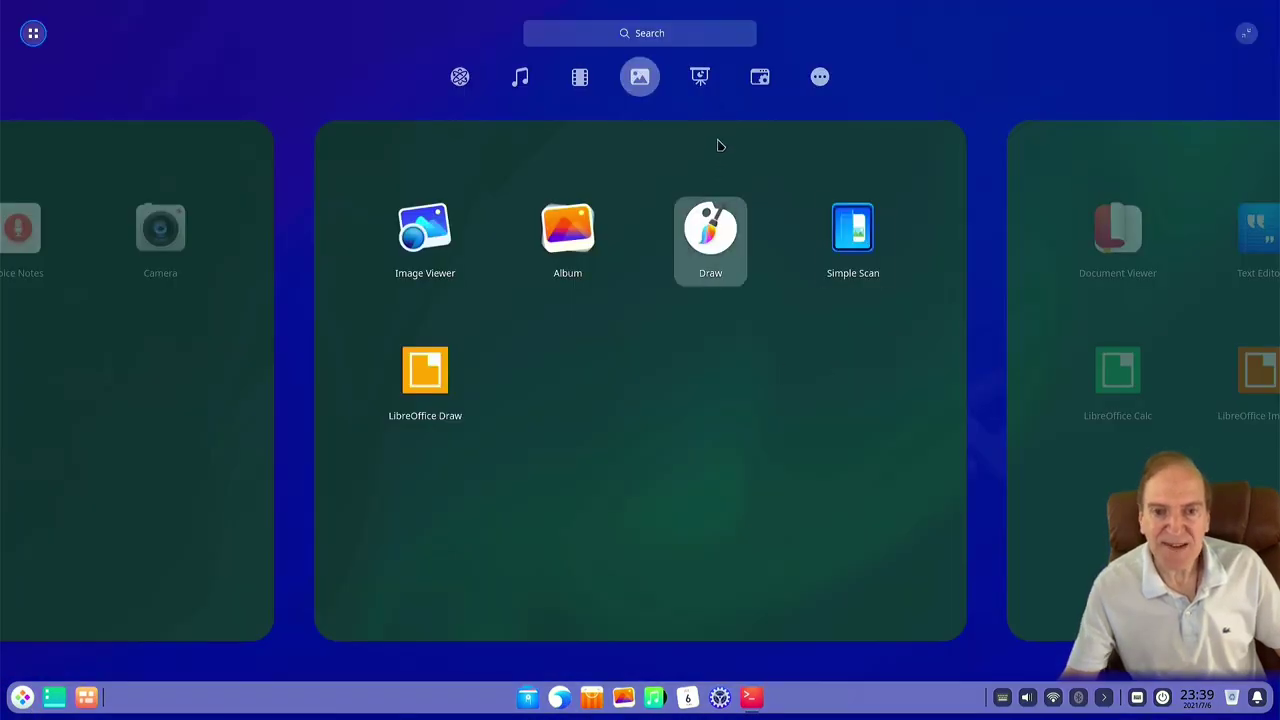
pyautogui.click(708, 77)
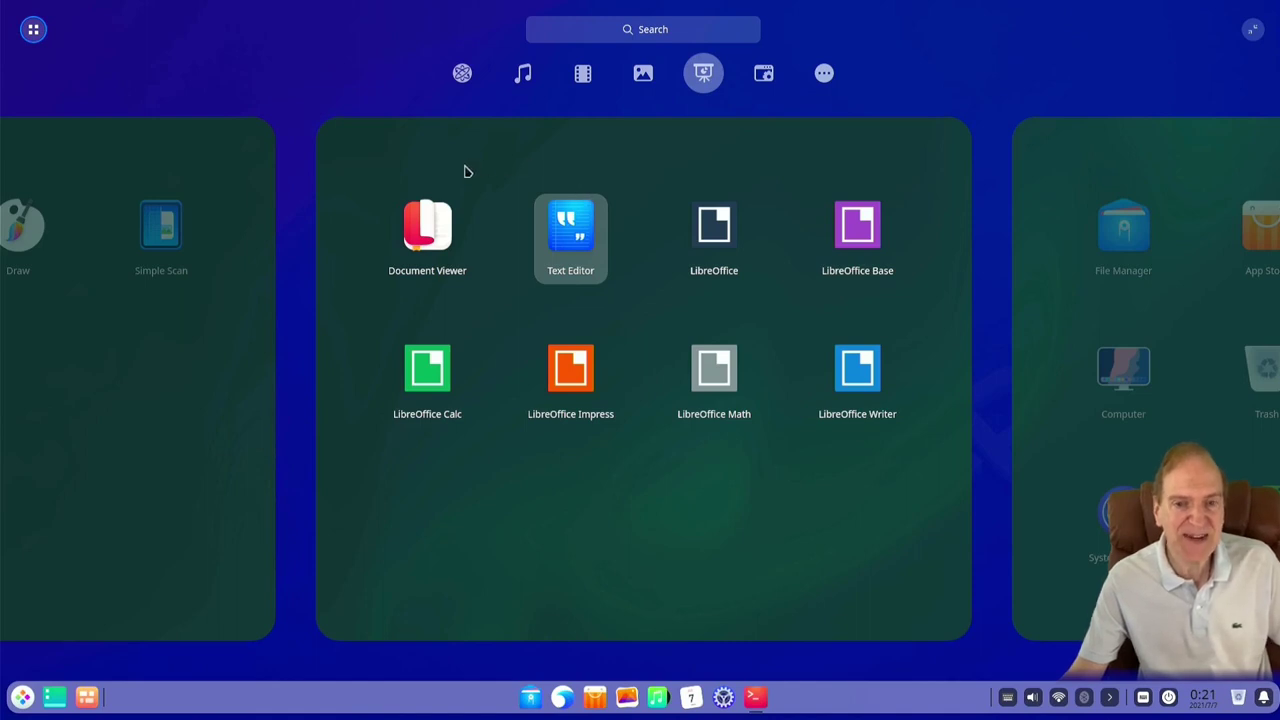
pyautogui.click(765, 75)
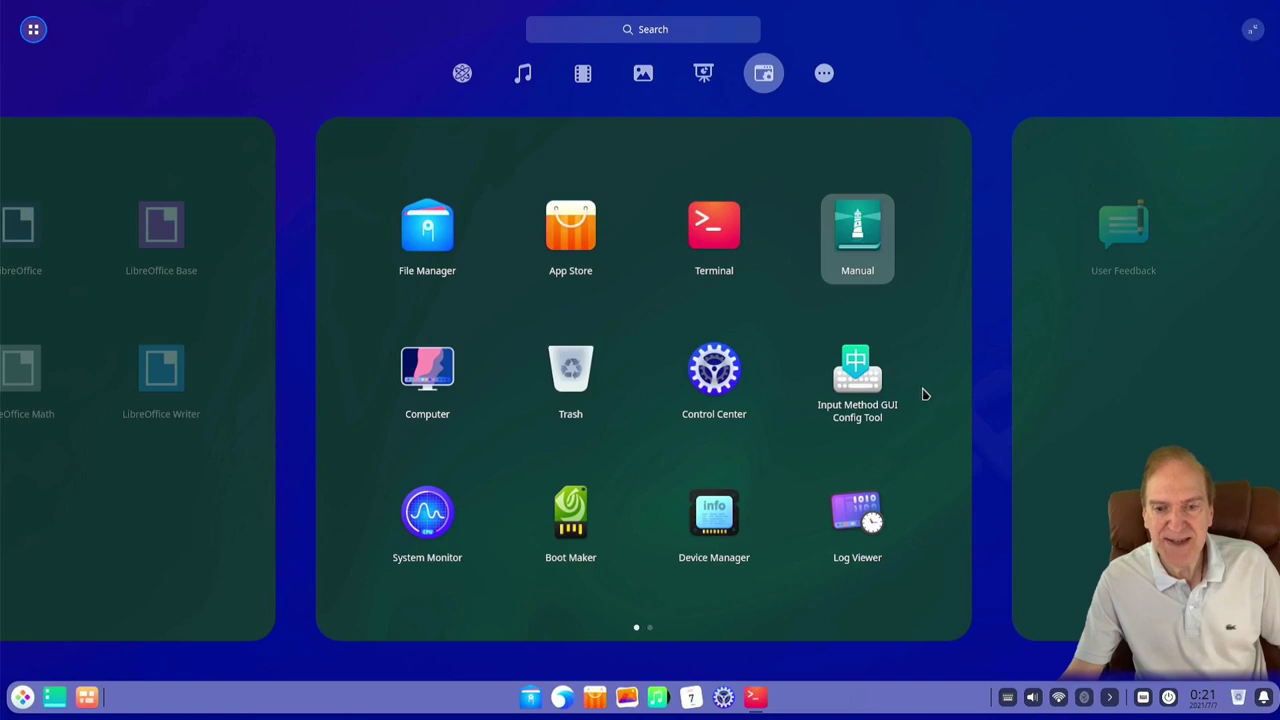
pyautogui.click(880, 388)
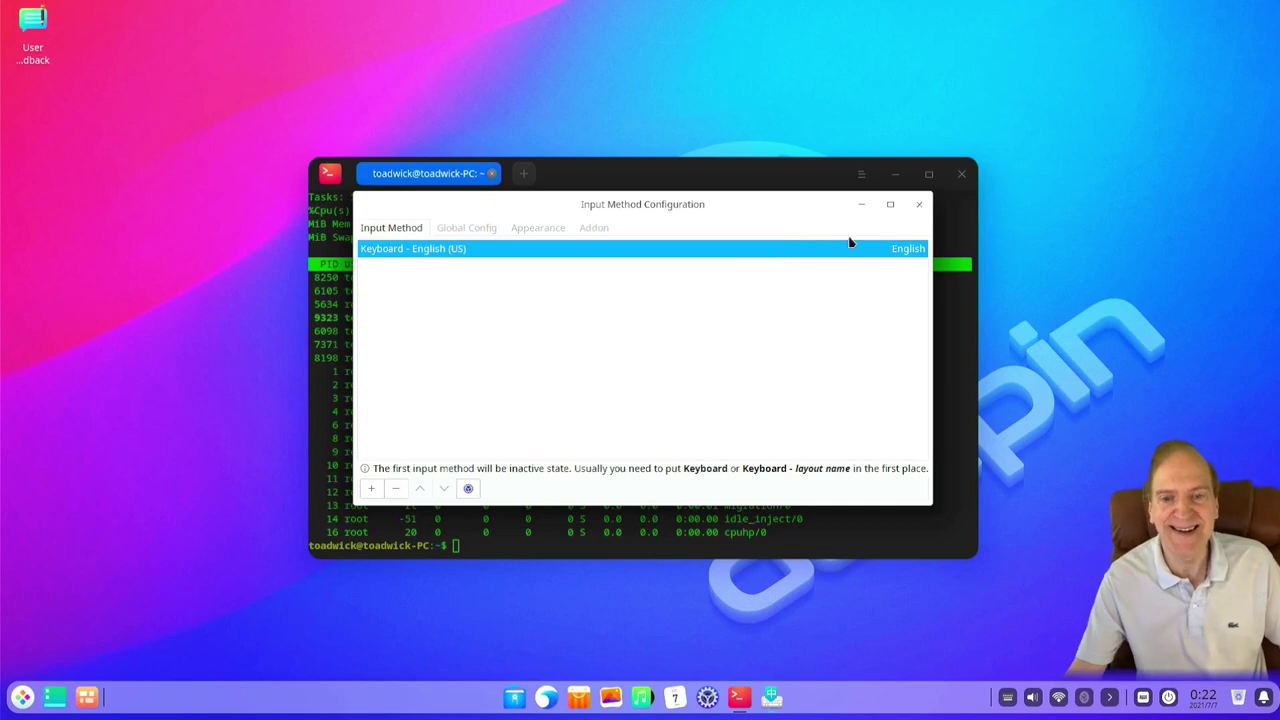
pyautogui.click(917, 206)
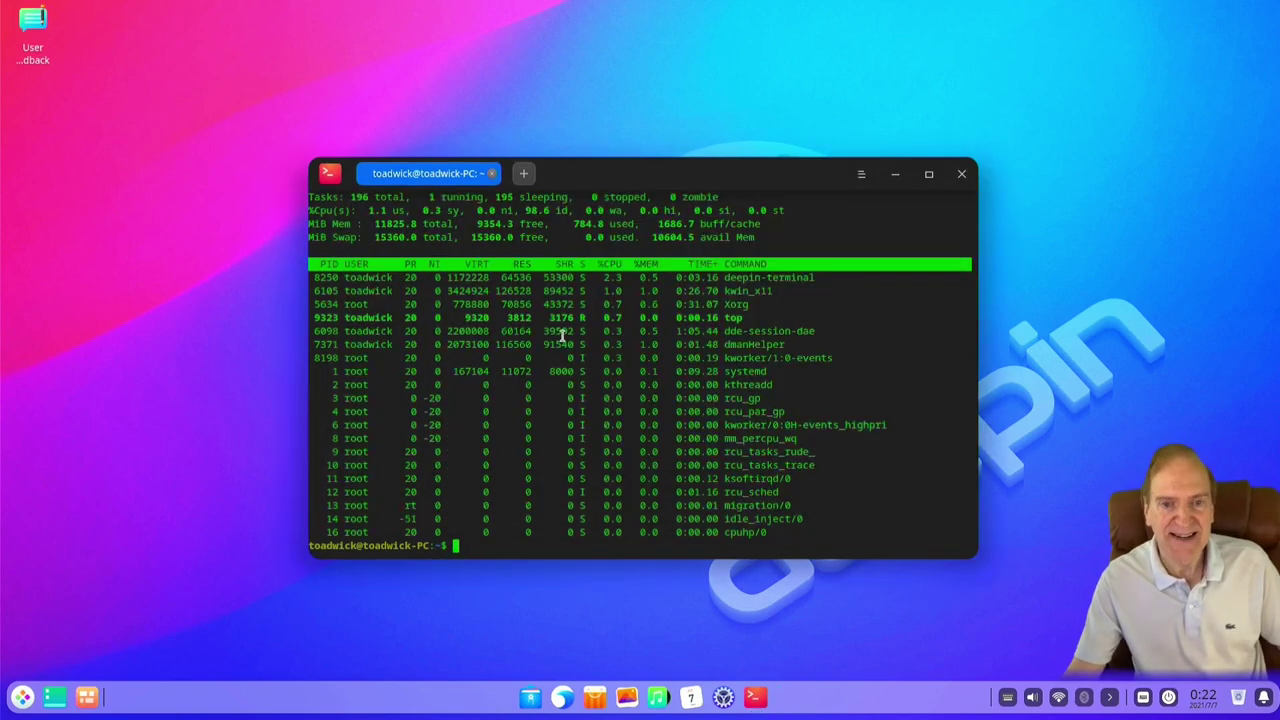
# Launch System Monitor from the launcher, list My processes, and sort them by CPU usage in ascending and descending order
pyautogui.click(22, 700)
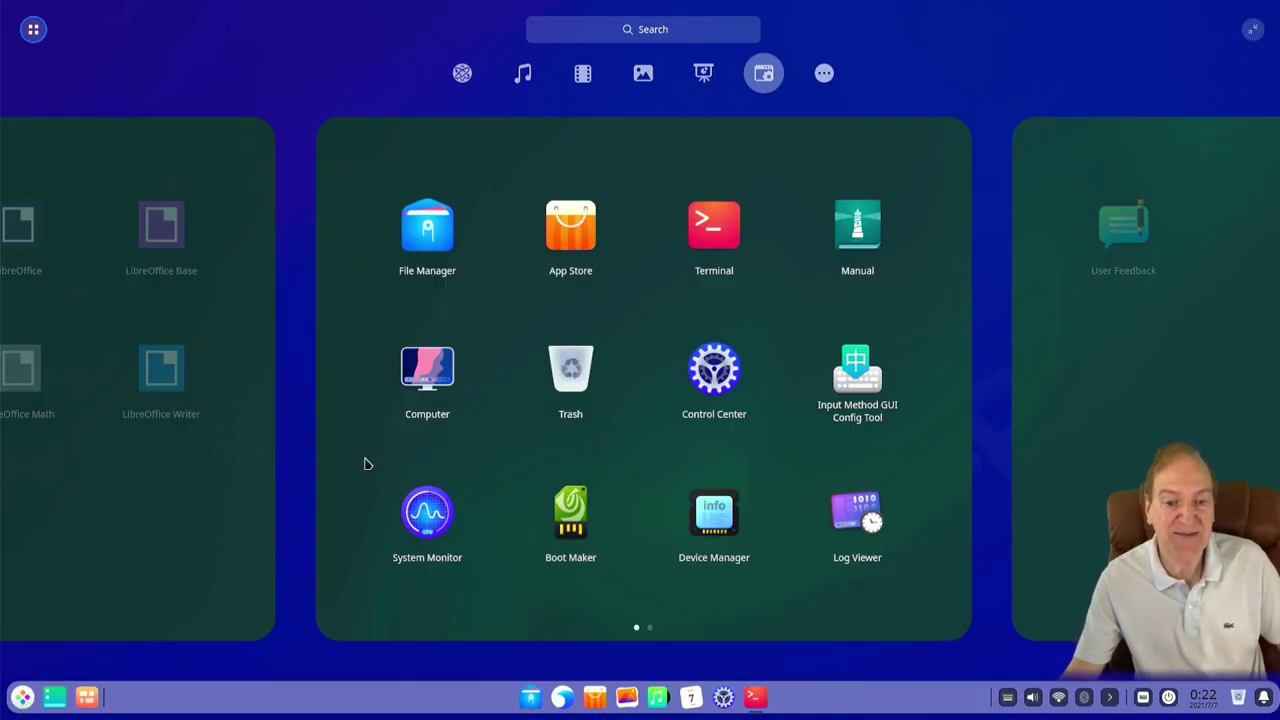
pyautogui.click(420, 522)
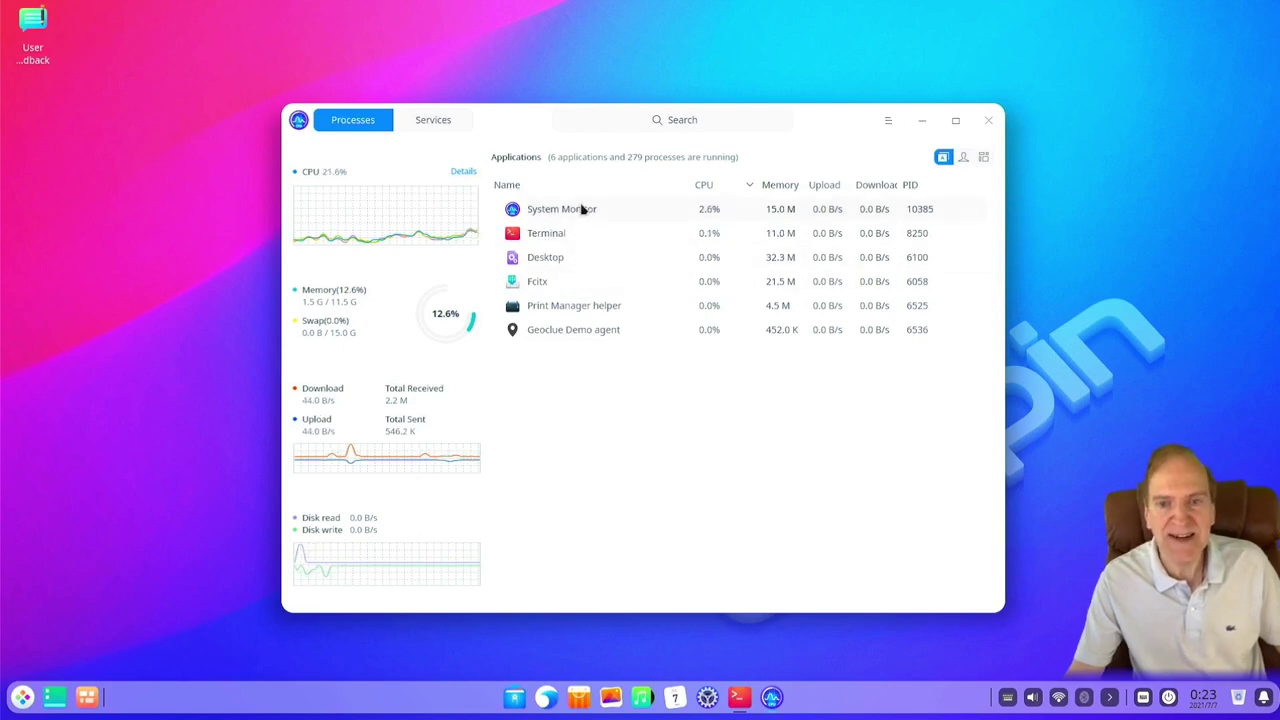
pyautogui.click(964, 157)
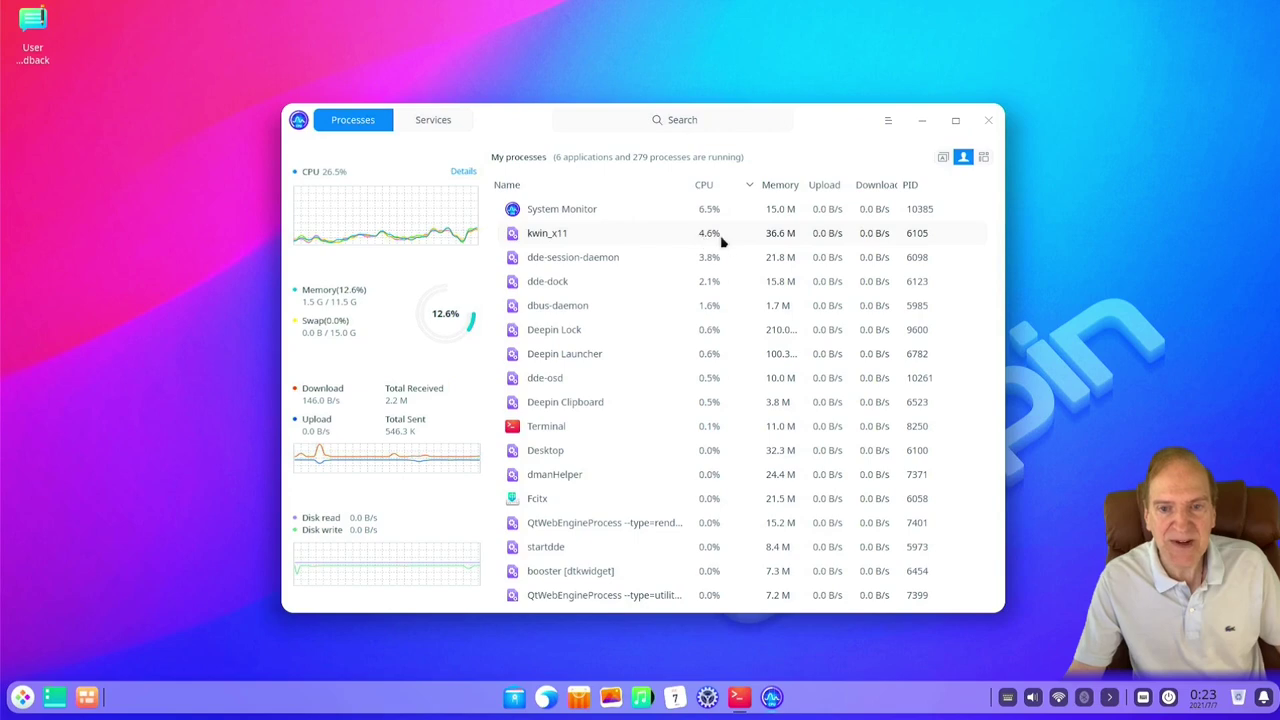
pyautogui.click(706, 185)
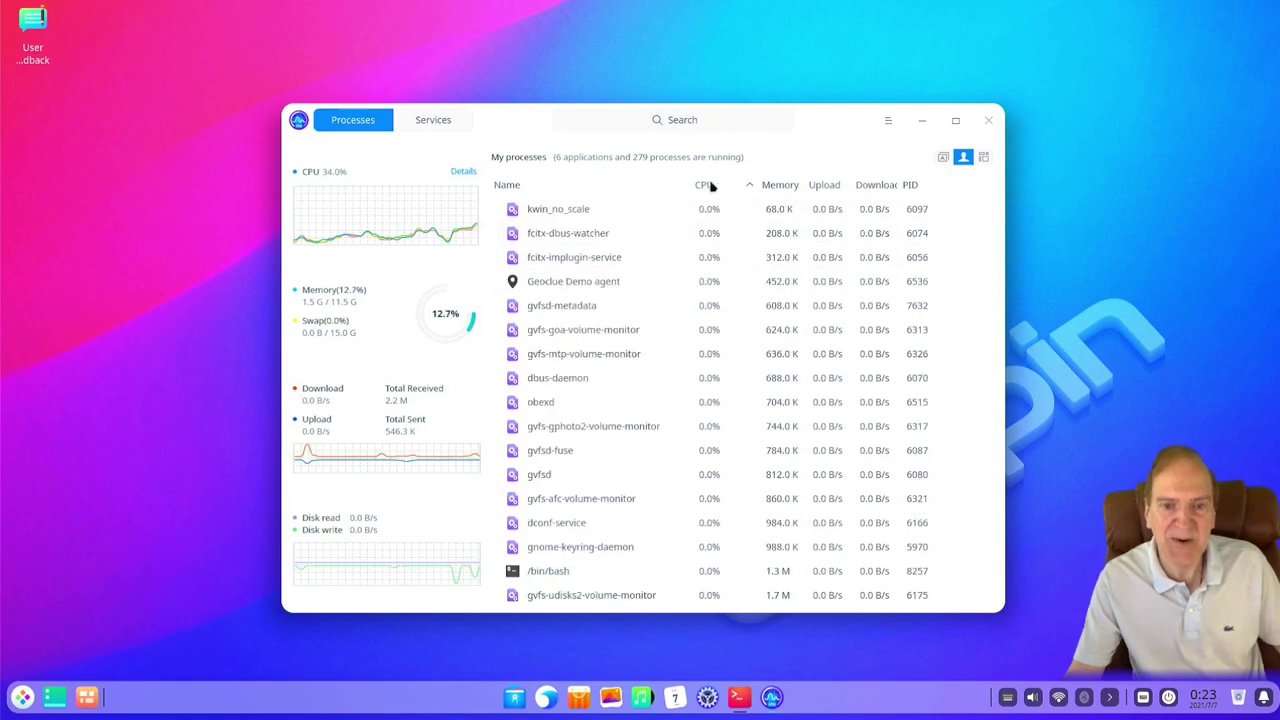
pyautogui.click(706, 185)
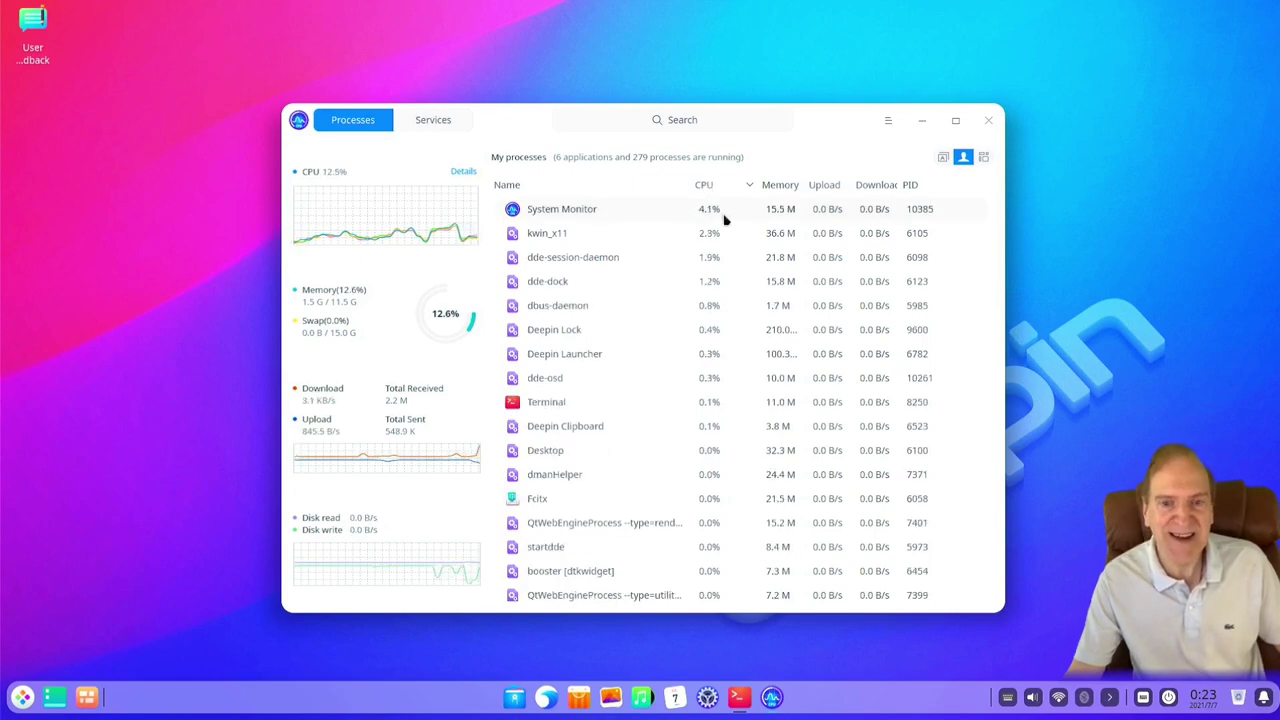
# Sort the process list by memory with the largest first, and view All processes and Applications
pyautogui.click(778, 186)
pyautogui.click(778, 186)
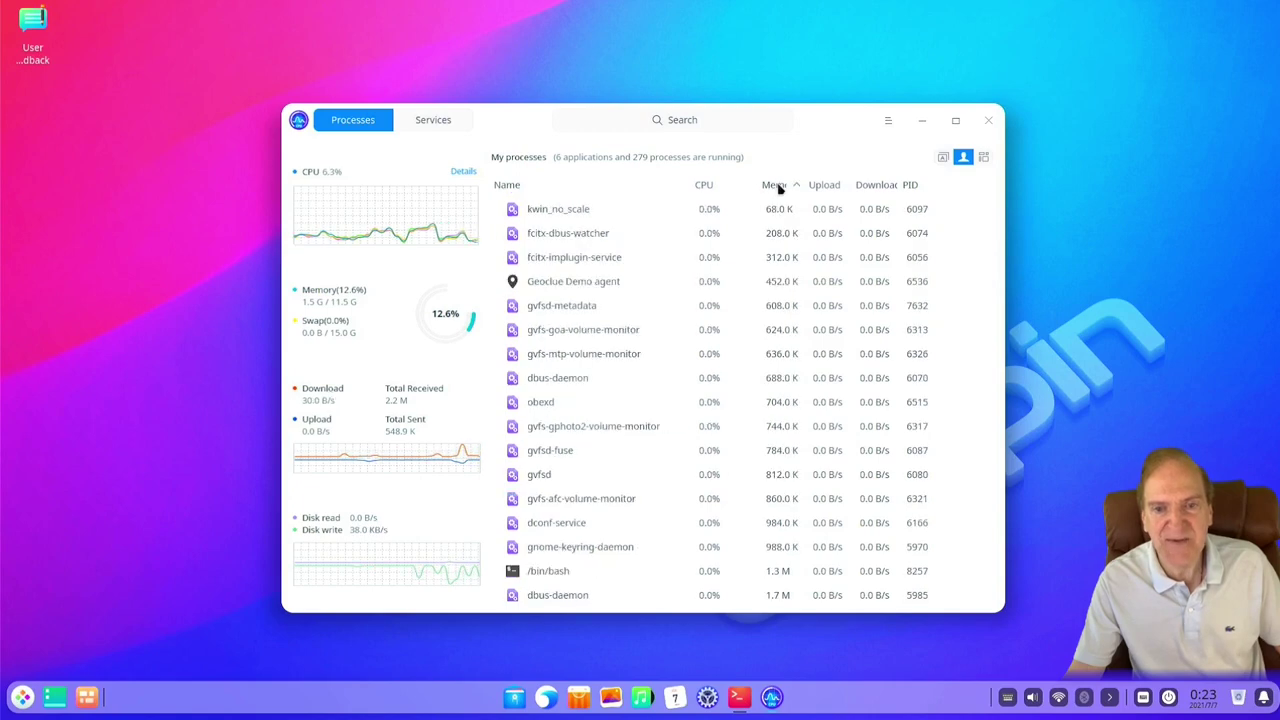
pyautogui.click(778, 186)
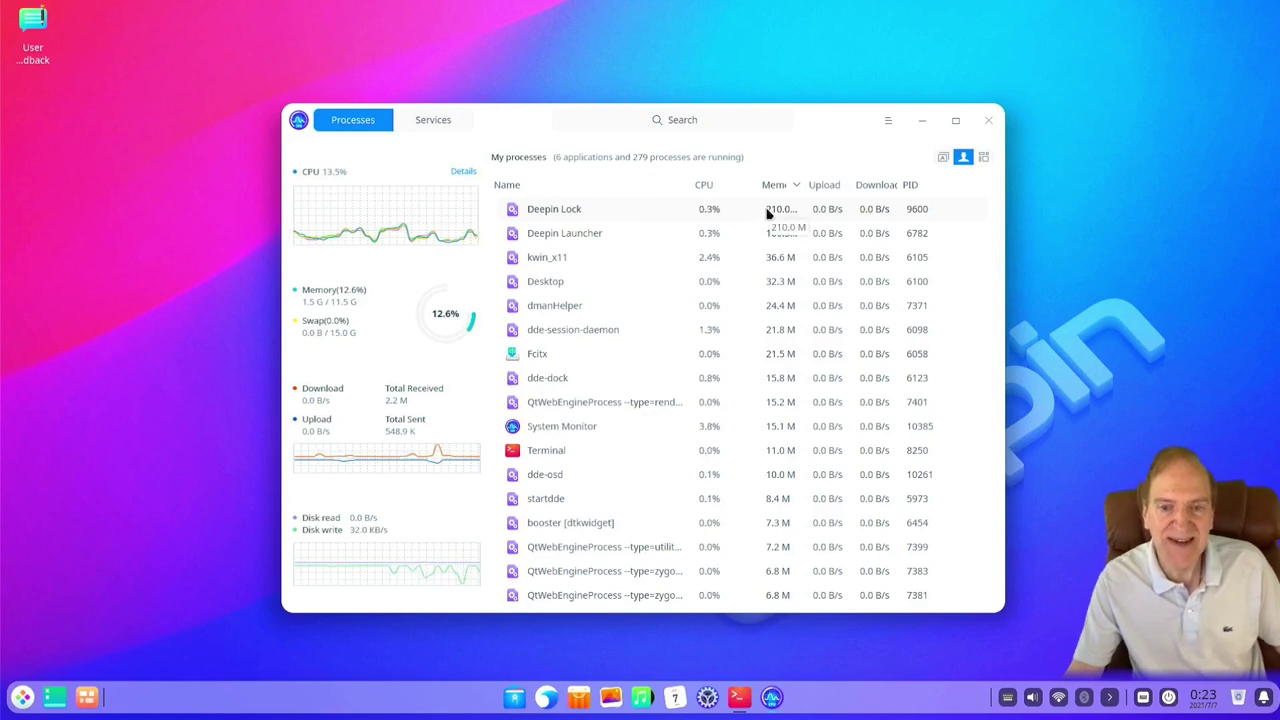
pyautogui.click(984, 158)
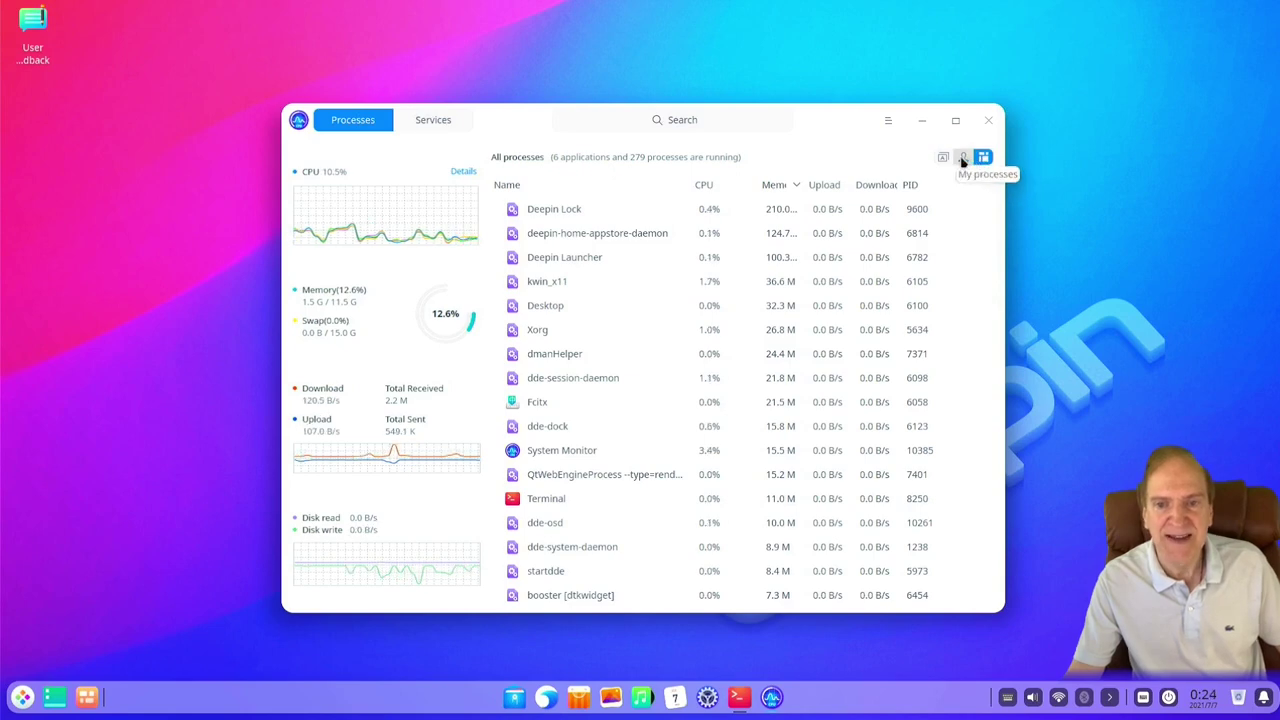
pyautogui.click(942, 160)
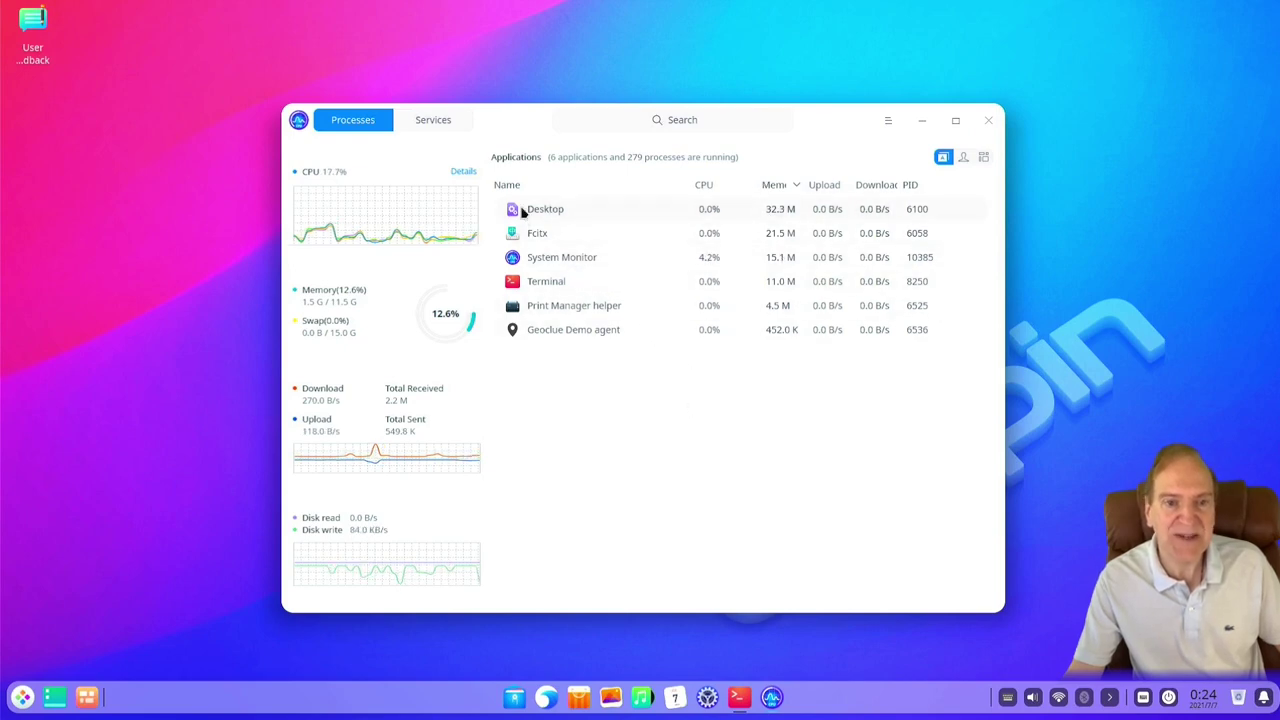
# View System Monitor's services and inspect the actions and startup type options for the bluetooth service
pyautogui.click(428, 121)
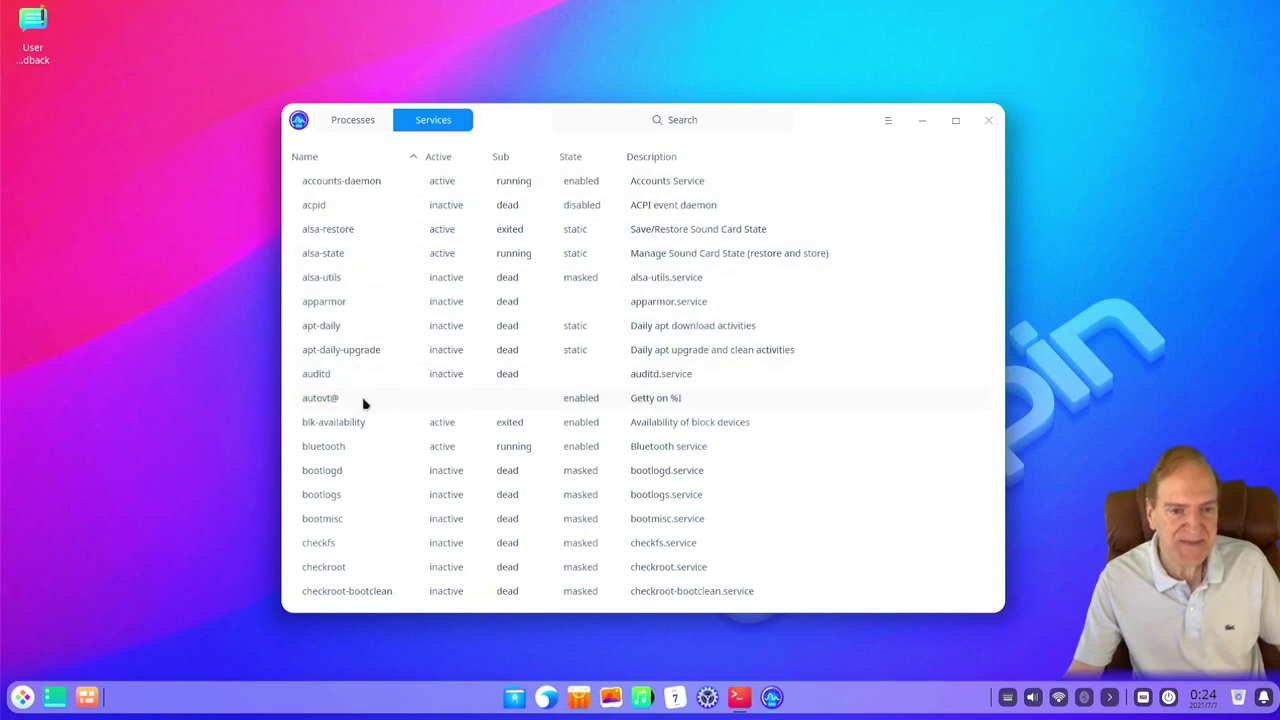
pyautogui.click(336, 450)
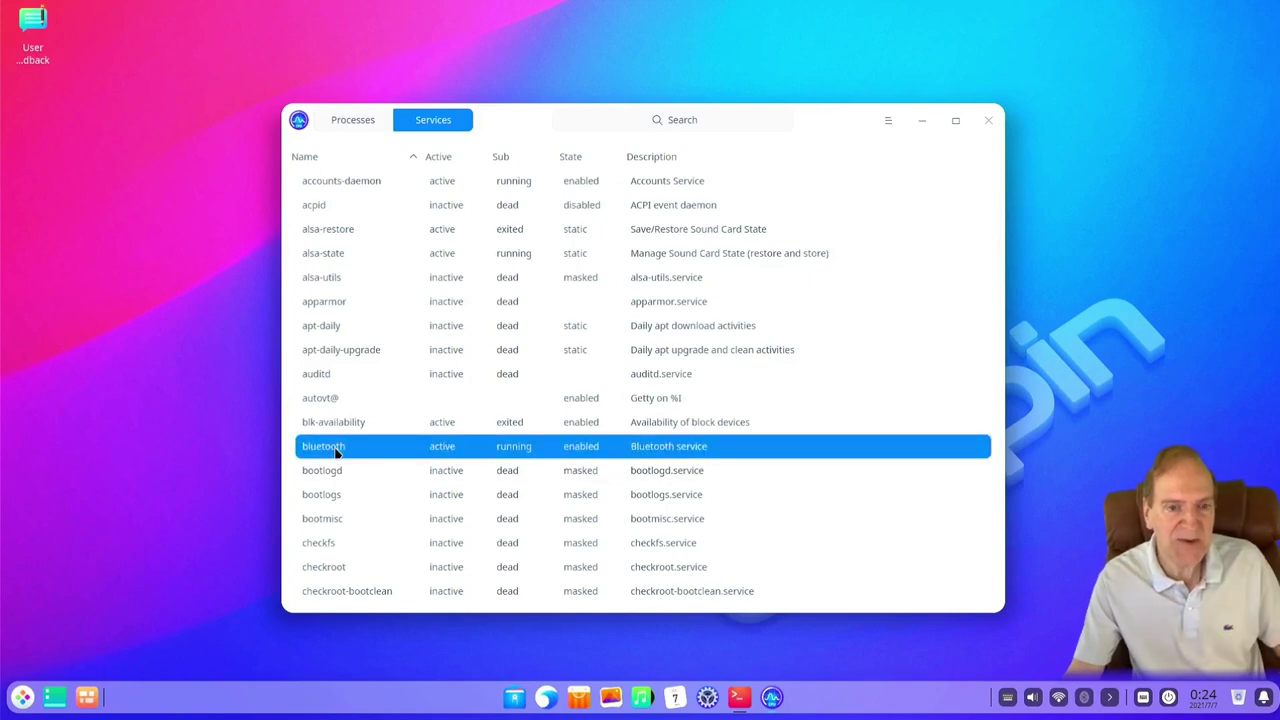
pyautogui.rightClick(336, 452)
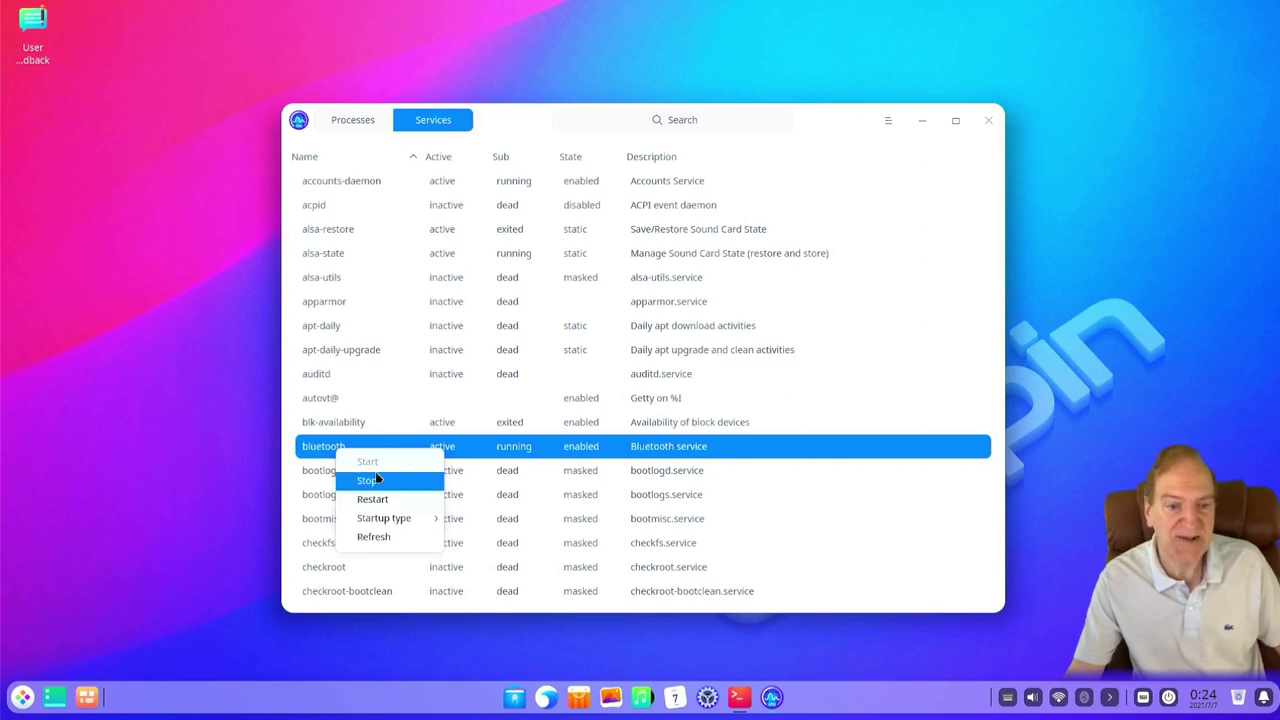
pyautogui.moveTo(385, 518)
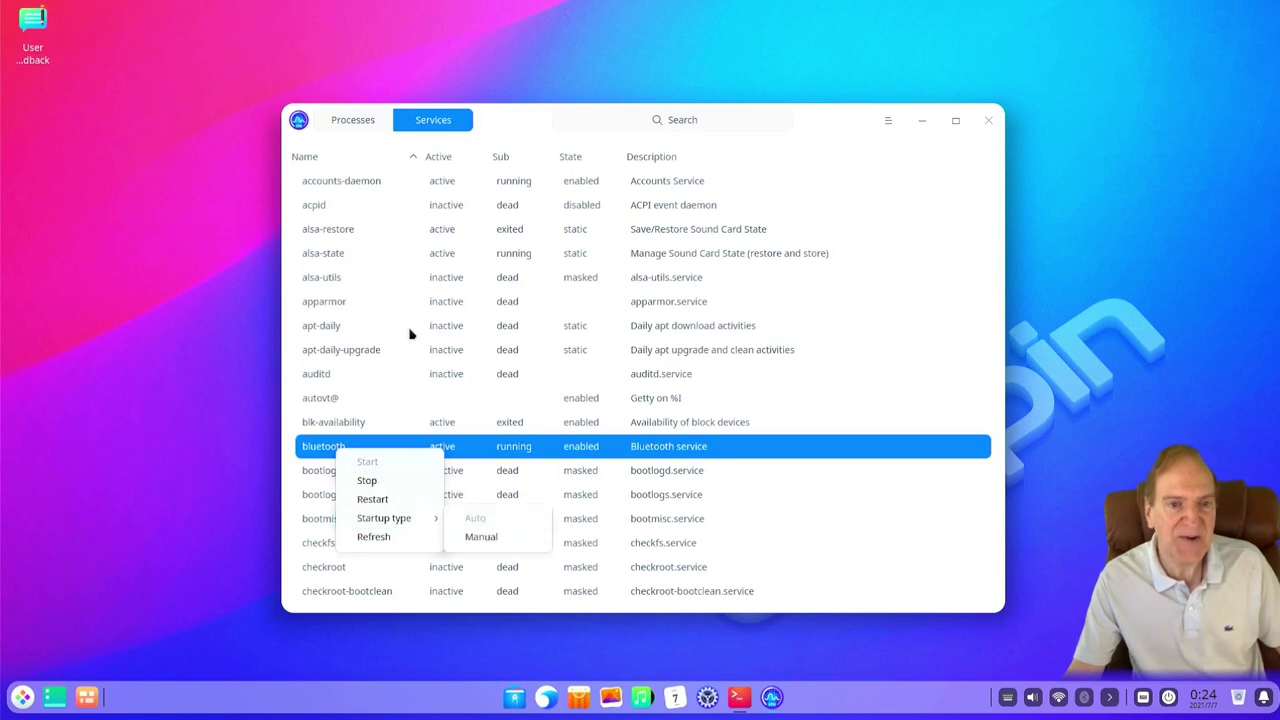
# Return to System Monitor's application processes and inspect the process actions available for Terminal
pyautogui.click(337, 120)
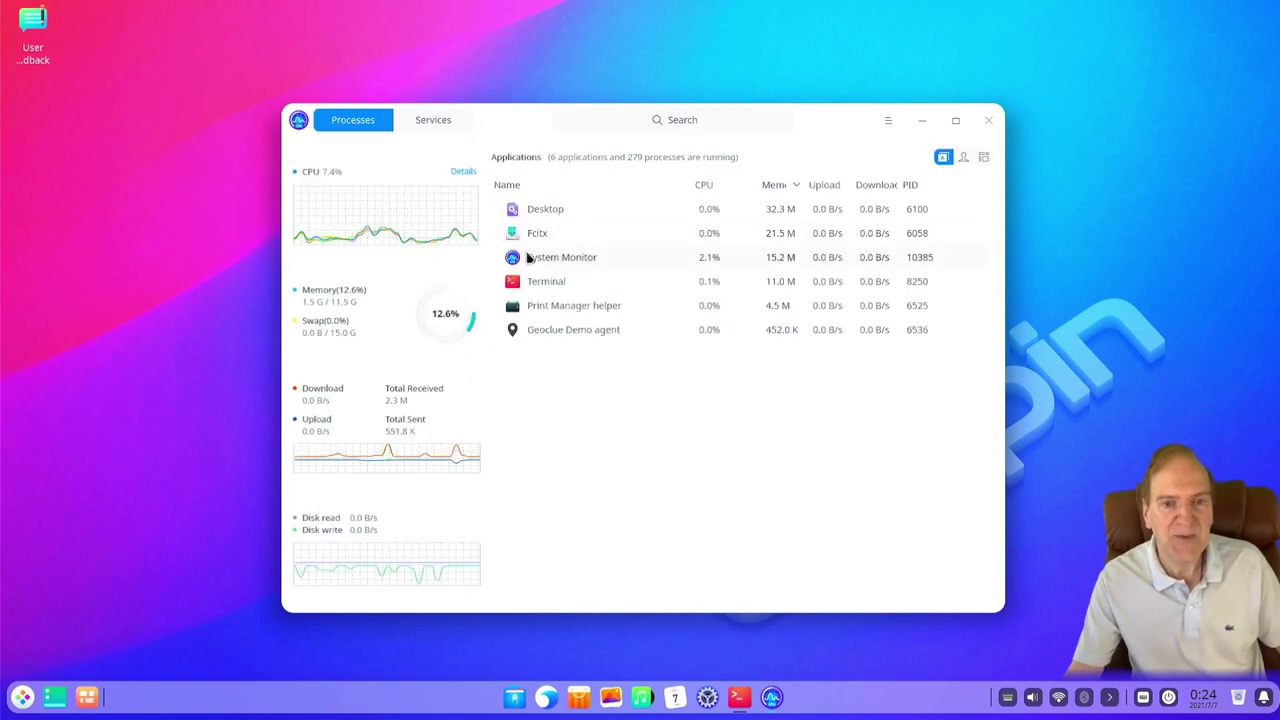
pyautogui.click(555, 281)
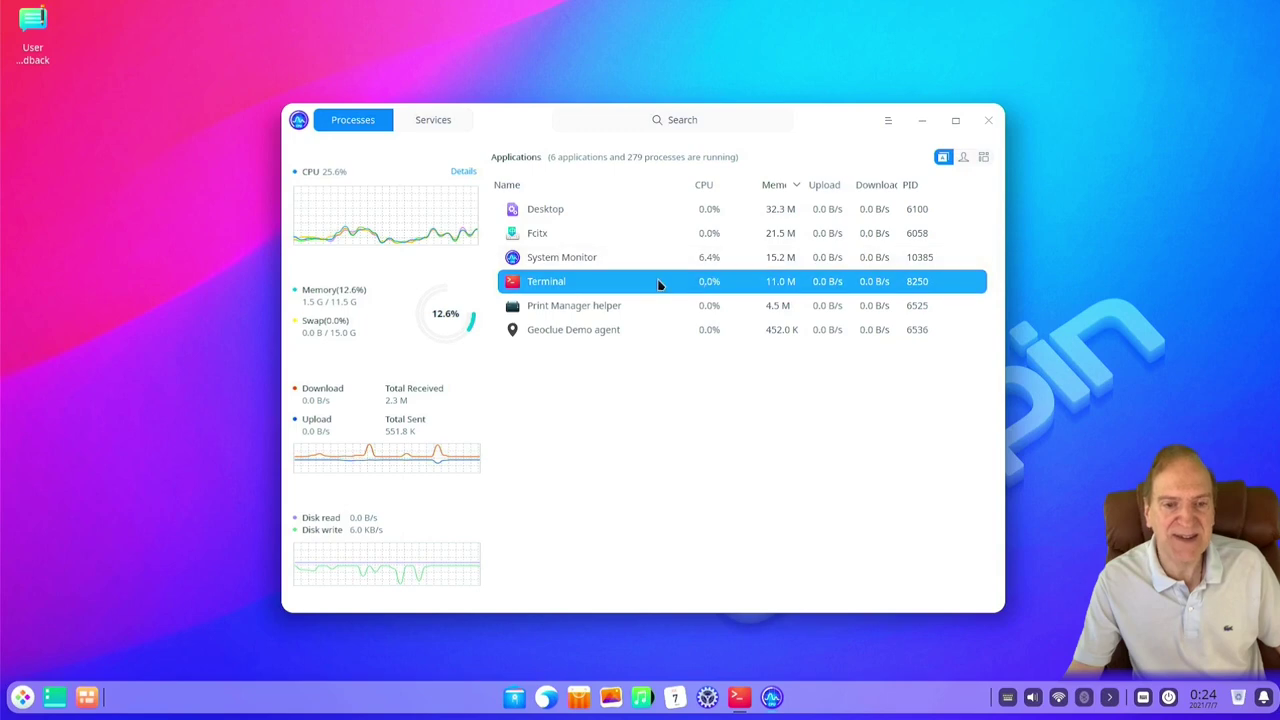
pyautogui.rightClick(571, 283)
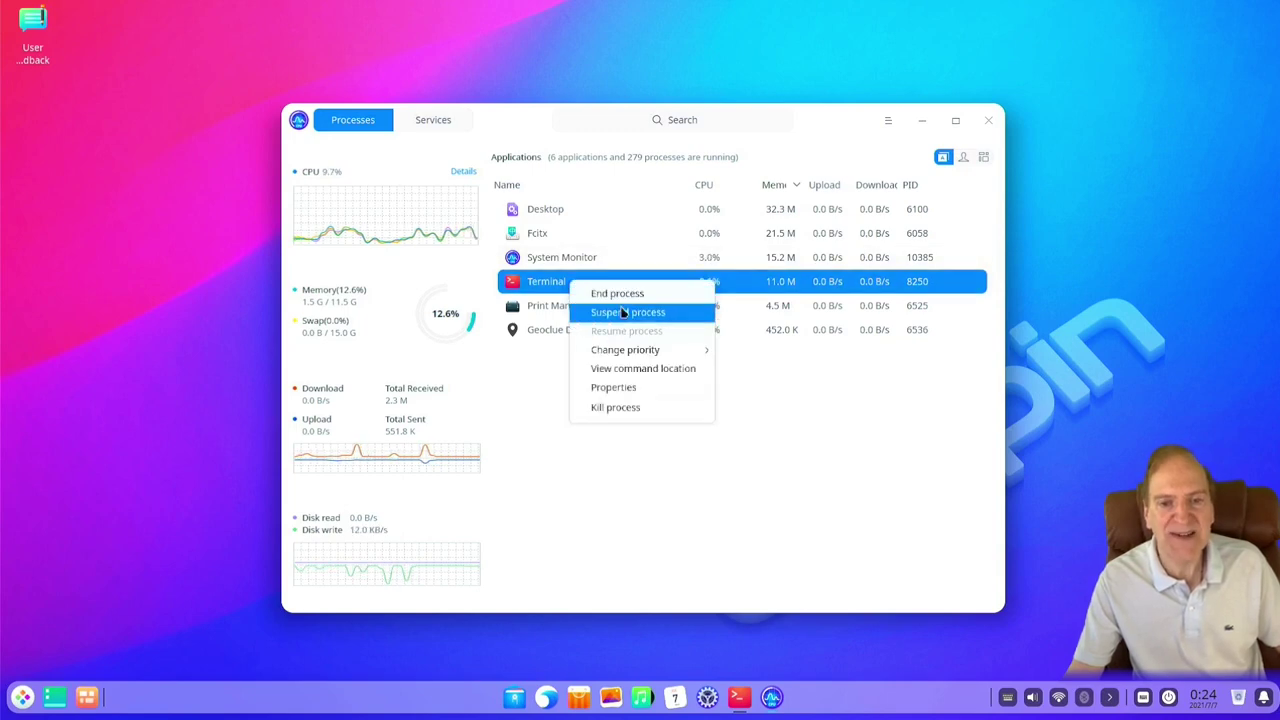
pyautogui.moveTo(629, 355)
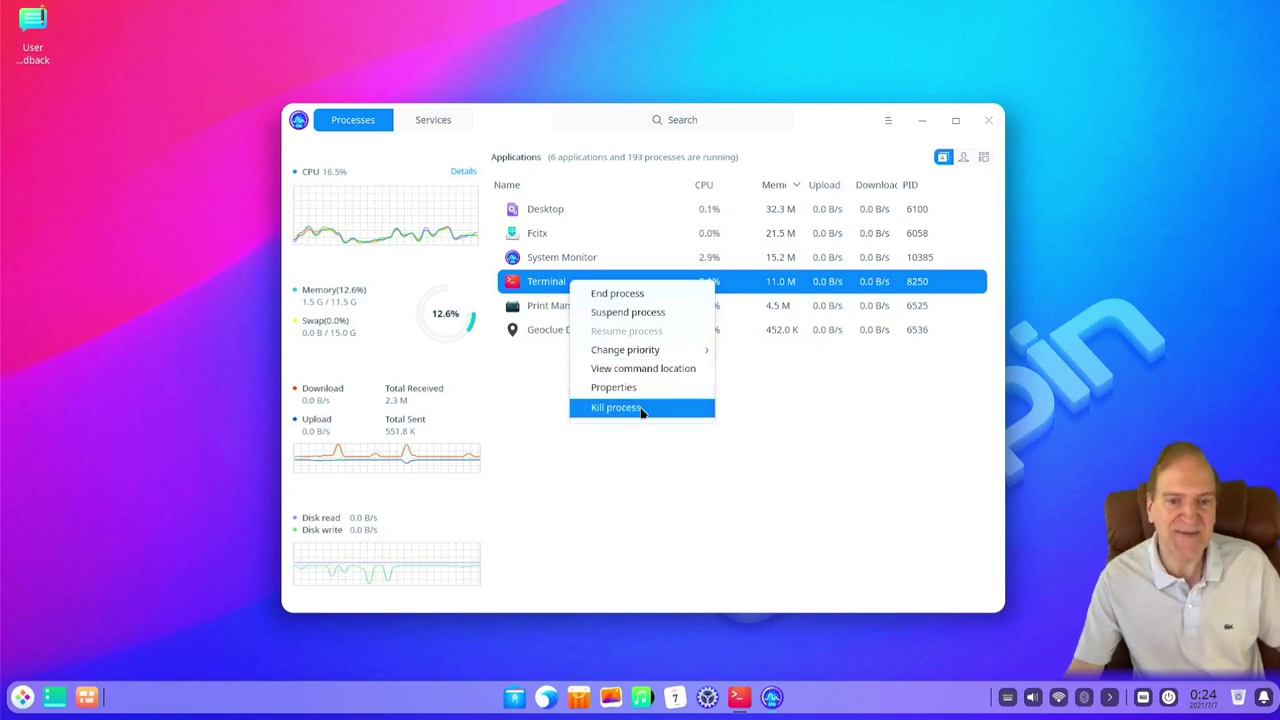
pyautogui.click(772, 404)
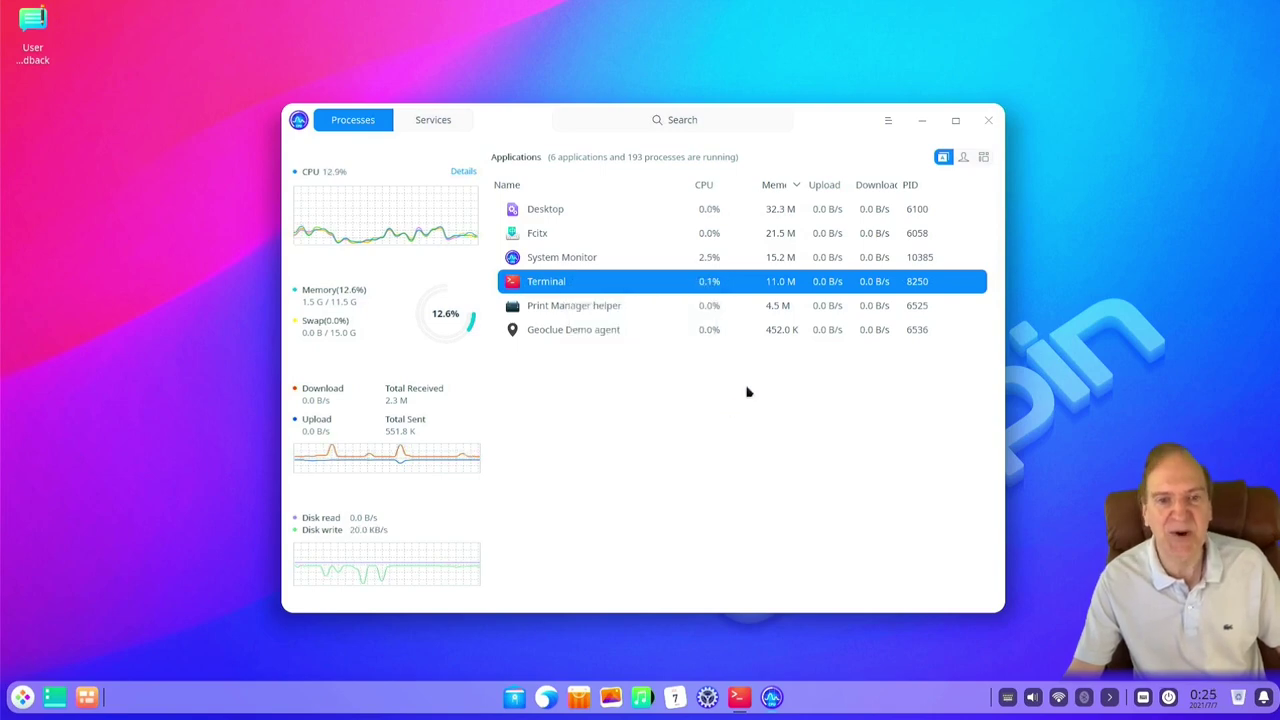
# Close System Monitor and launch Boot Maker from the launcher to view its ISO image selection window
pyautogui.click(988, 120)
pyautogui.click(21, 698)
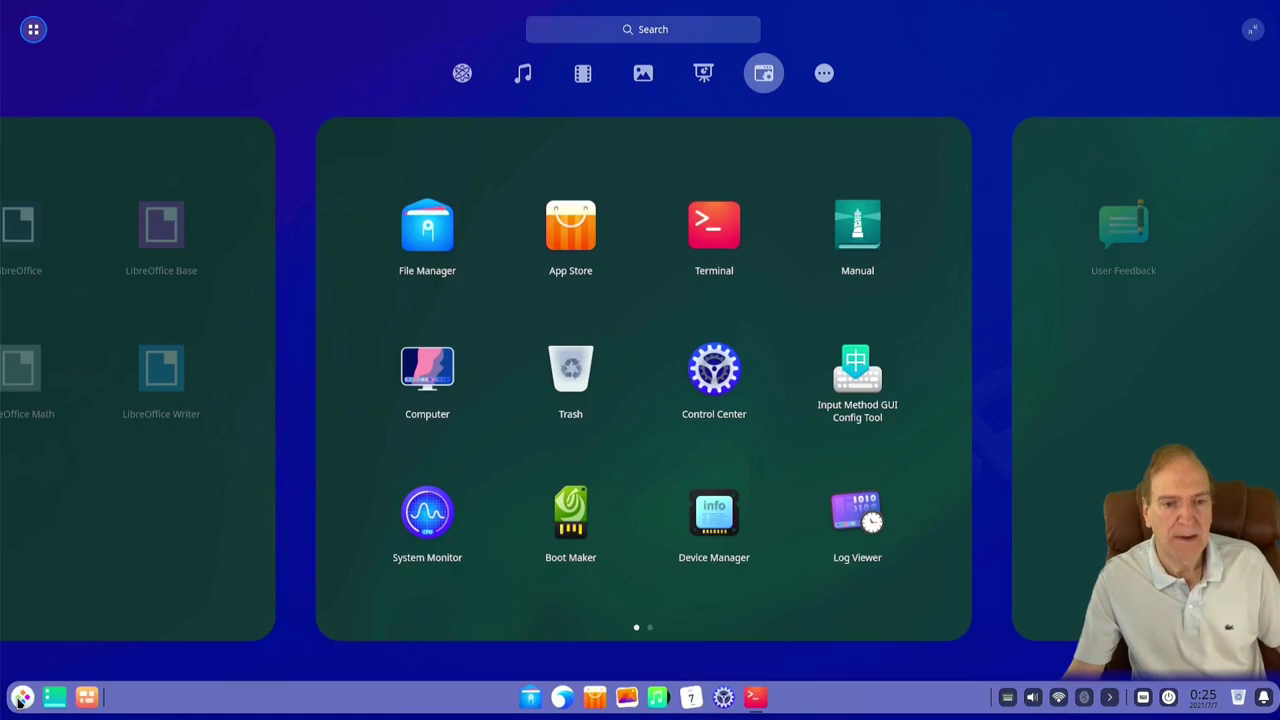
pyautogui.click(575, 526)
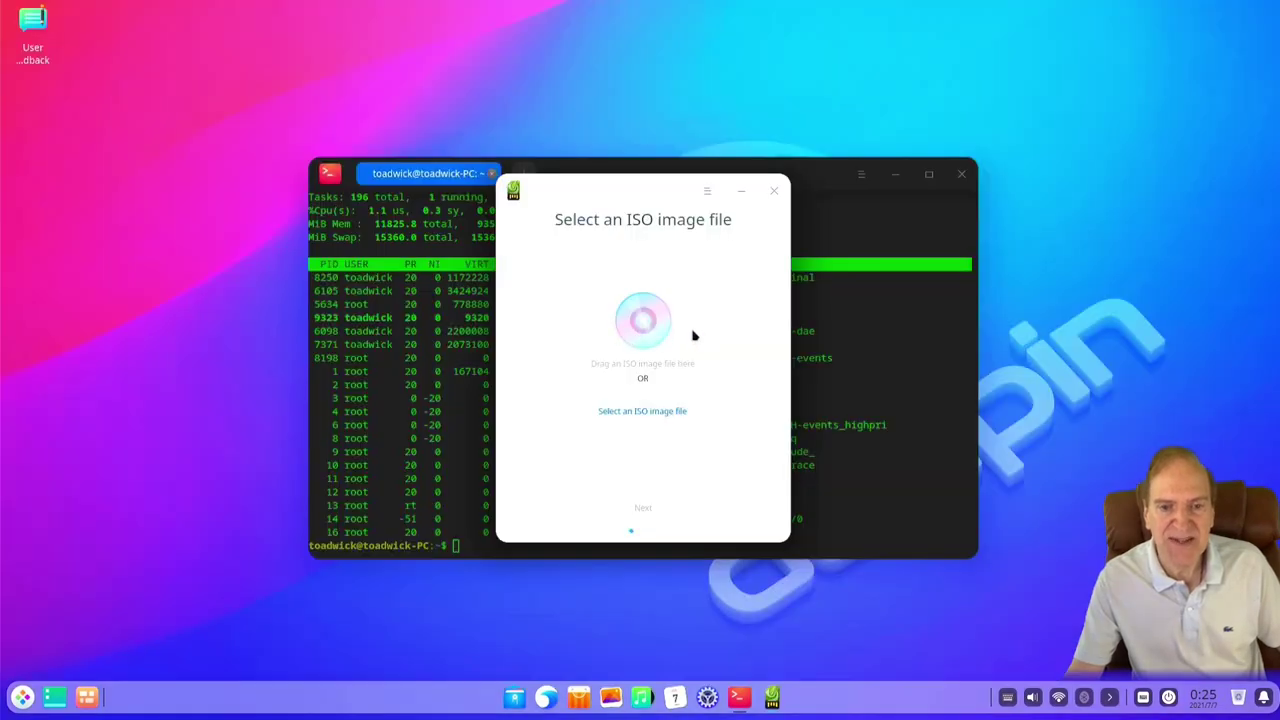
# Launch Device Manager from the launcher and view the overview, CPU, motherboard, memory, display adapter and sound adapter details
pyautogui.click(22, 697)
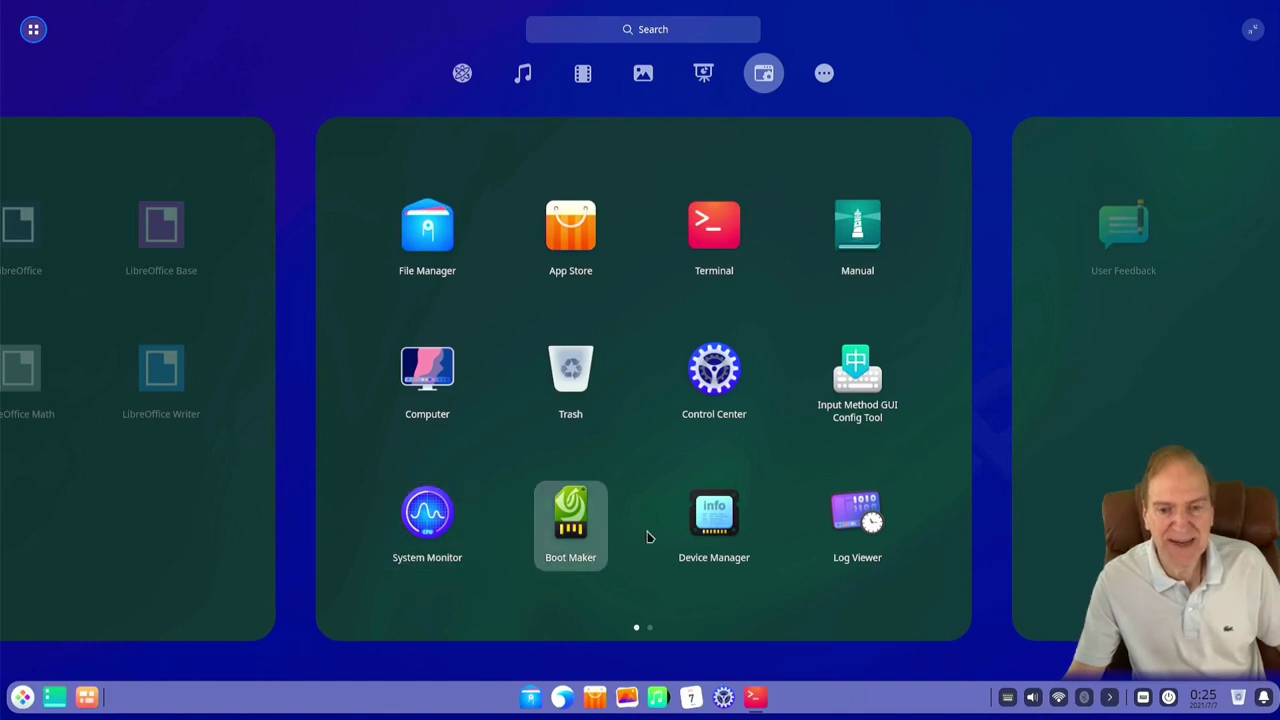
pyautogui.click(706, 522)
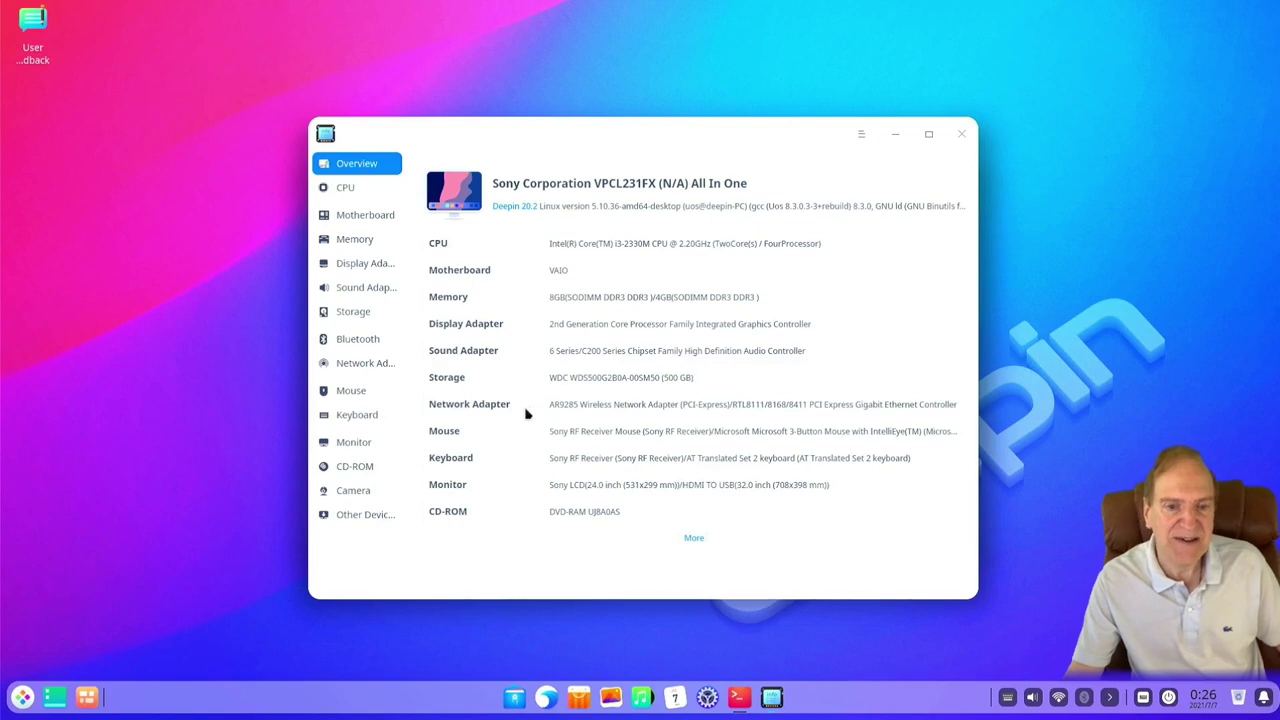
pyautogui.click(356, 190)
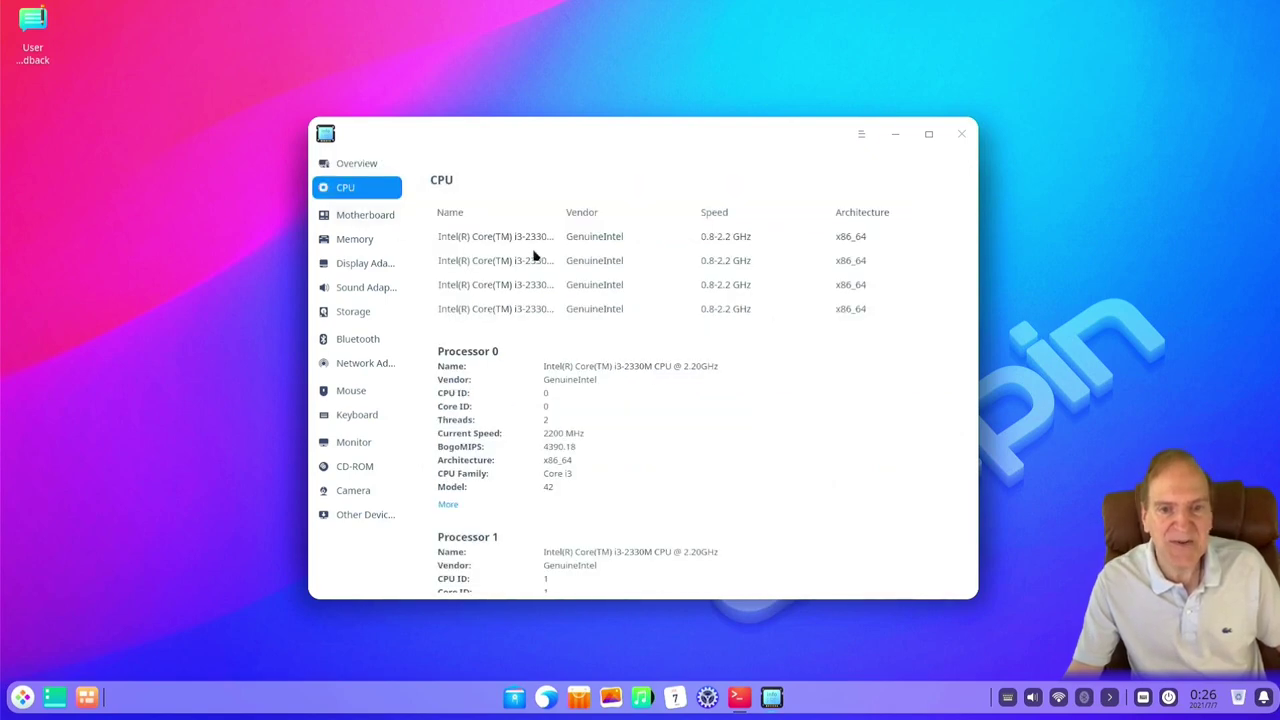
pyautogui.click(370, 220)
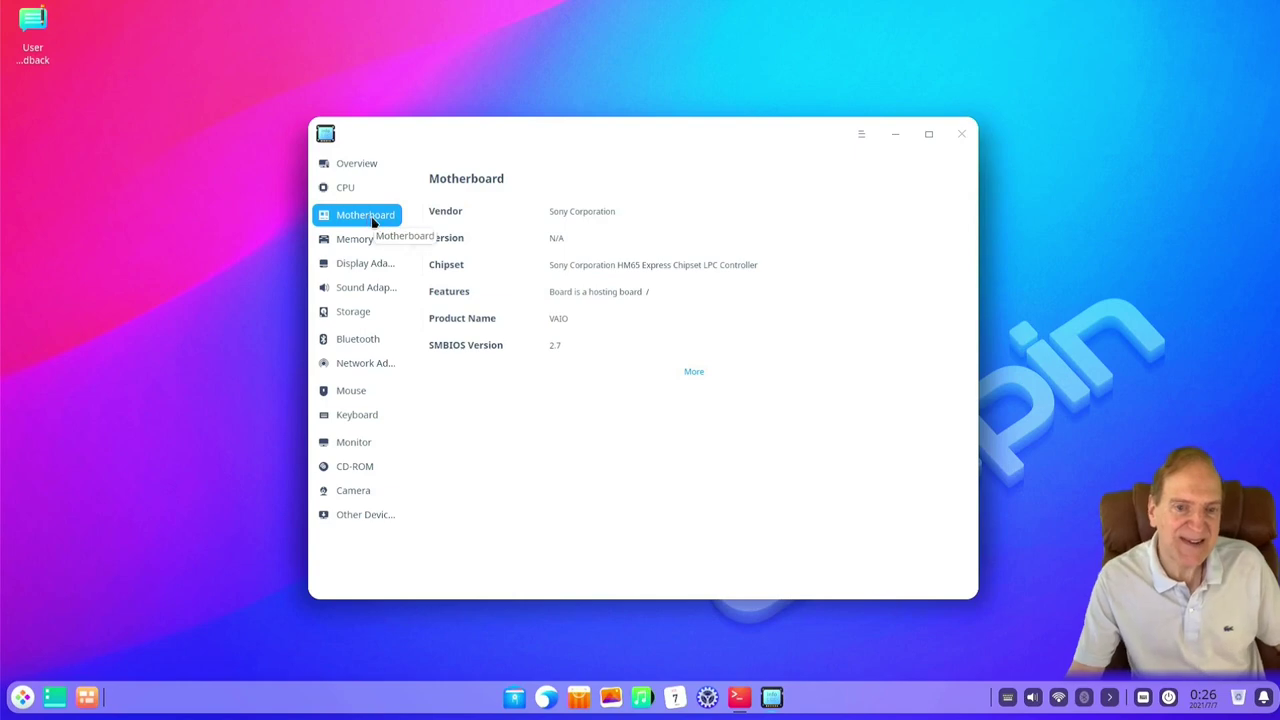
pyautogui.click(362, 242)
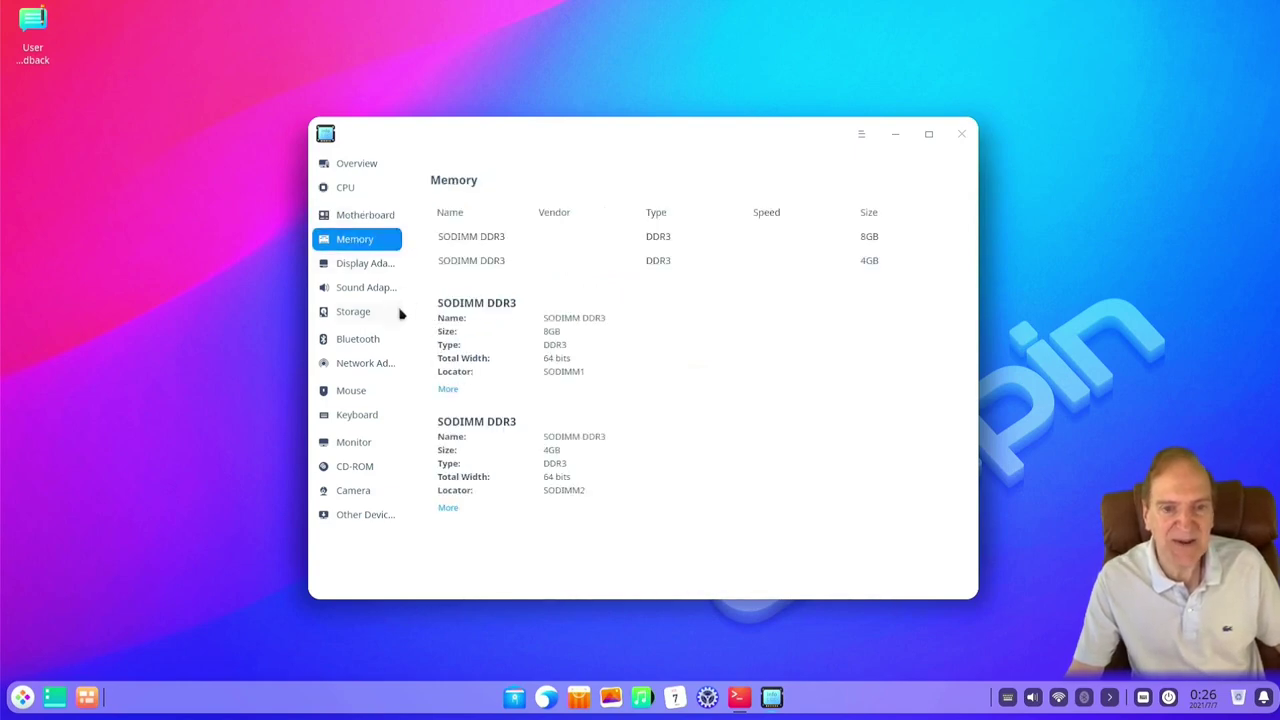
pyautogui.click(371, 264)
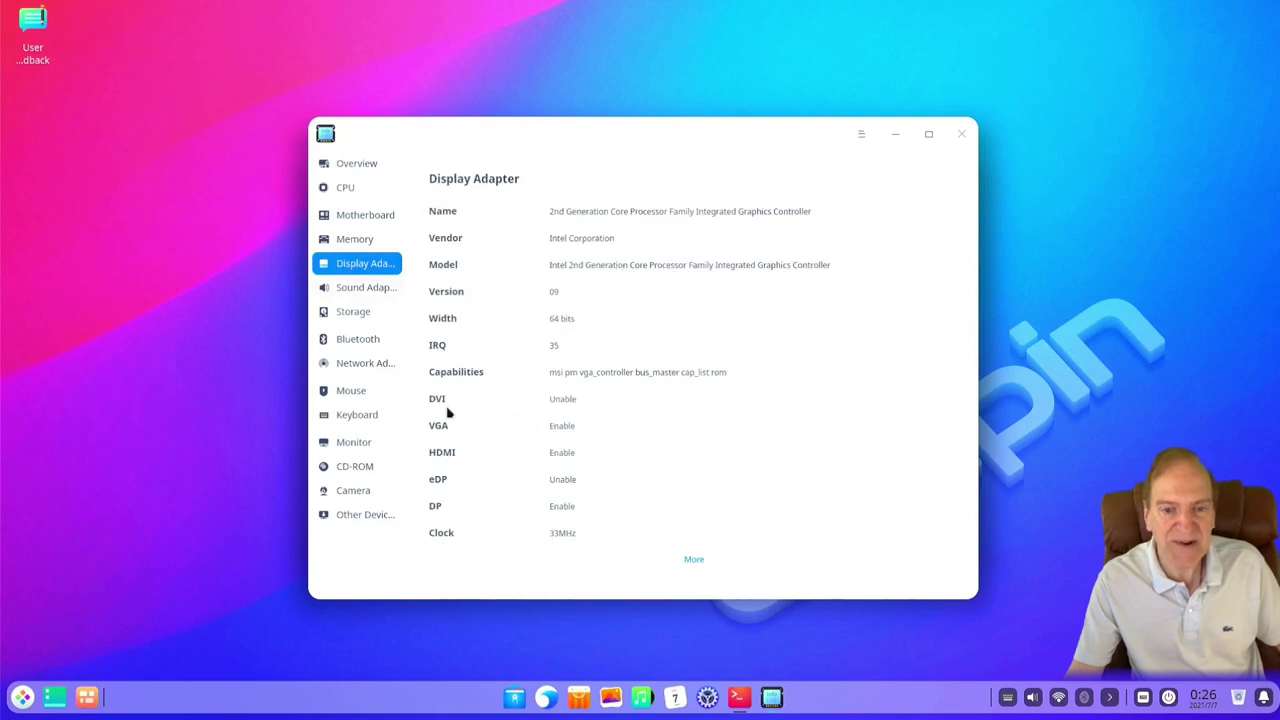
pyautogui.click(364, 292)
# View the full expanded Storage details in Device Manager, and view the Keyboard details
pyautogui.click(358, 310)
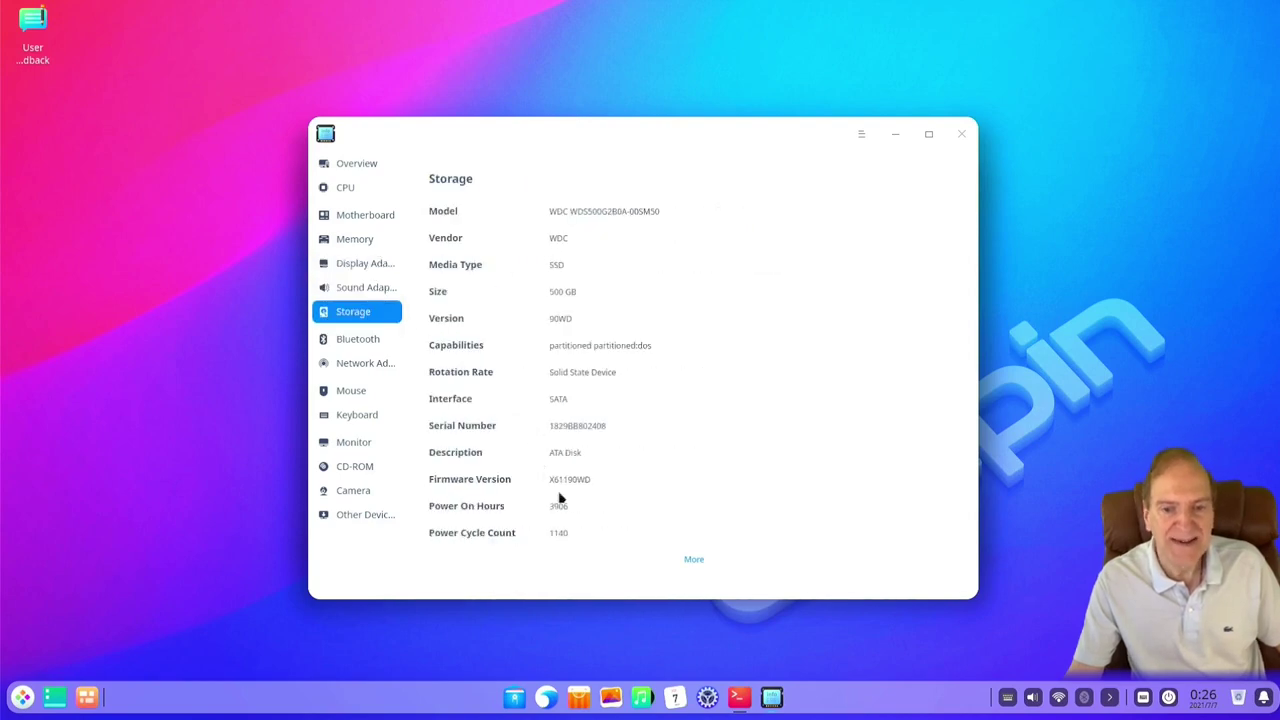
pyautogui.click(697, 562)
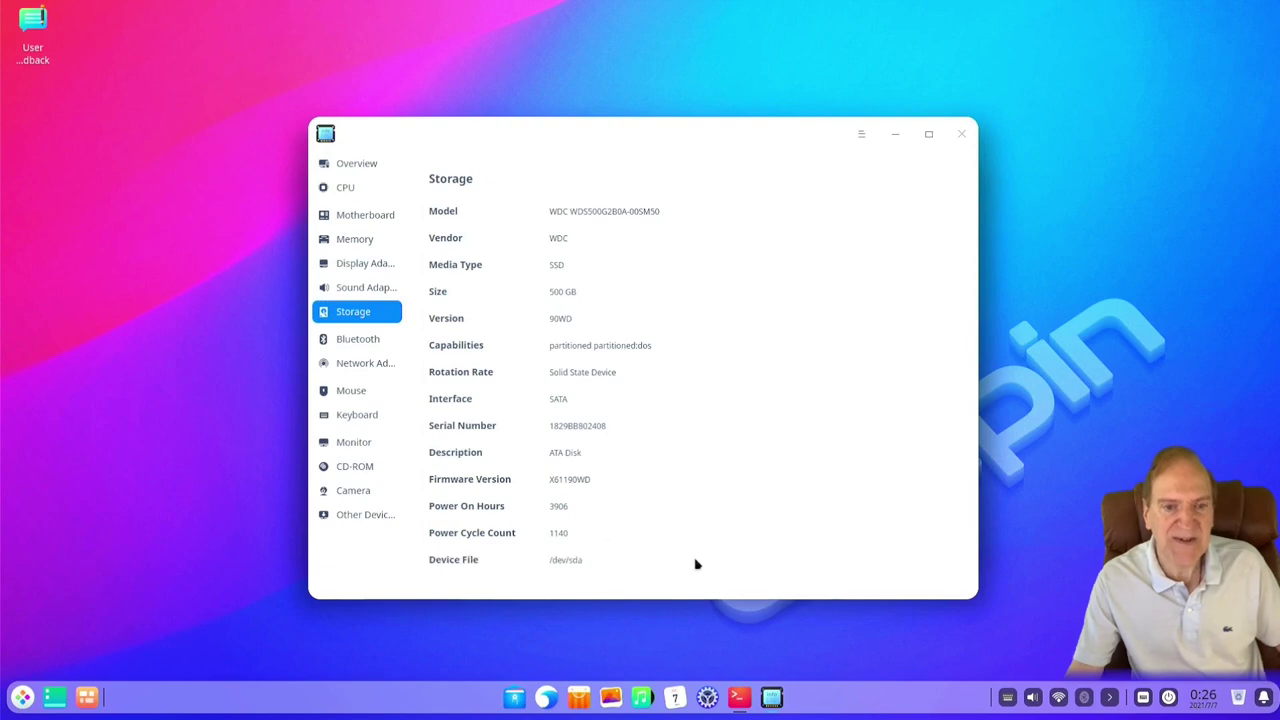
pyautogui.scroll(-3, 620, 550)
pyautogui.scroll(-2, 603, 542)
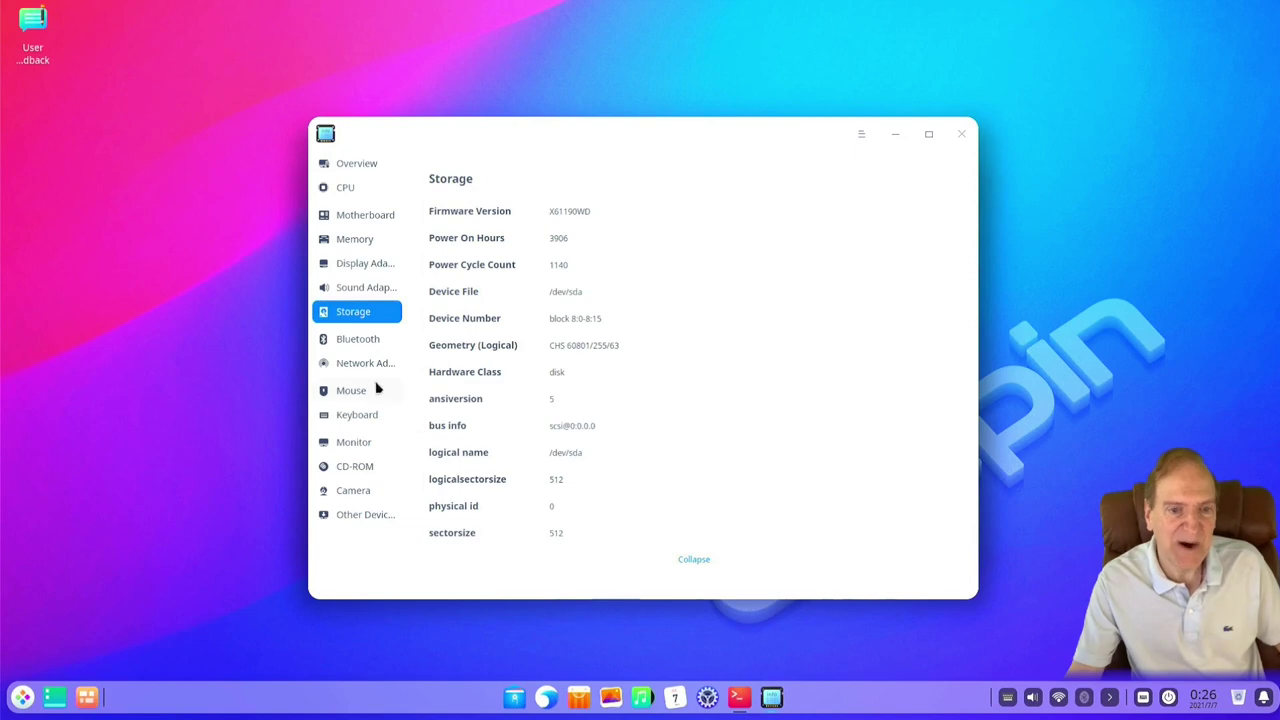
pyautogui.click(363, 421)
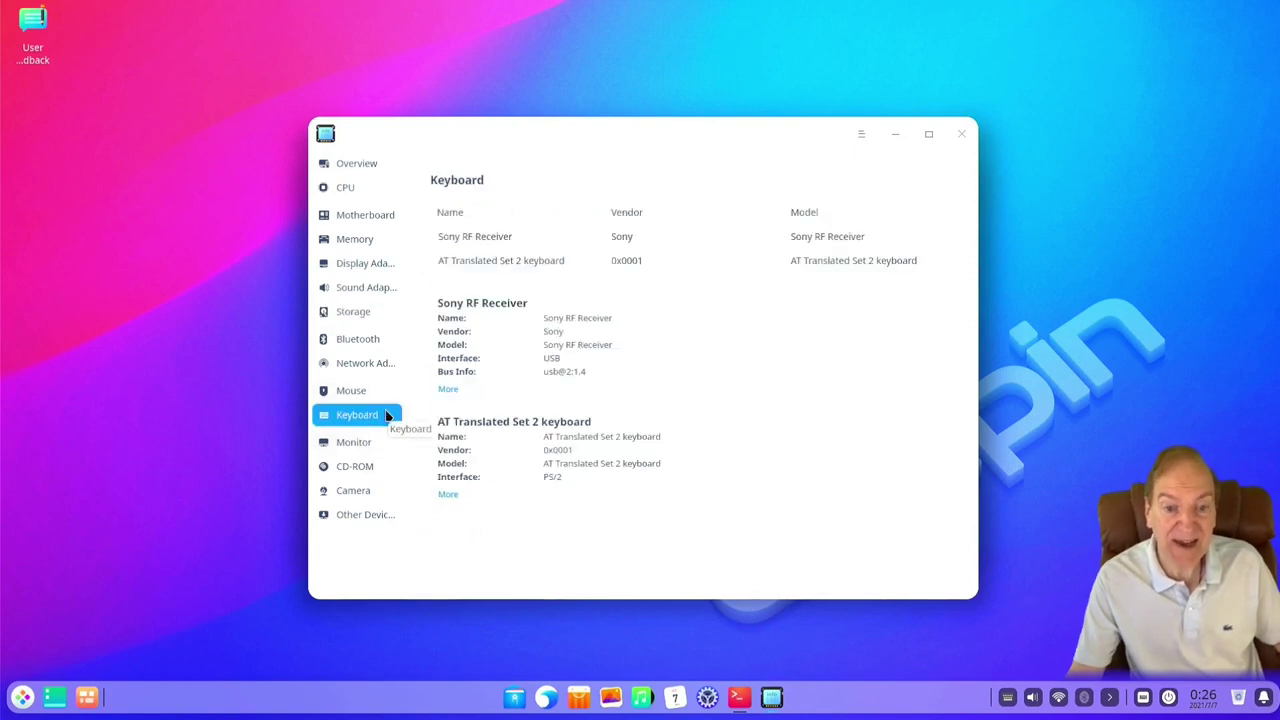
# Launch Log Viewer from the launcher and view the system, application, boot-shutdown, dpkg and Xorg logs
pyautogui.press('super')
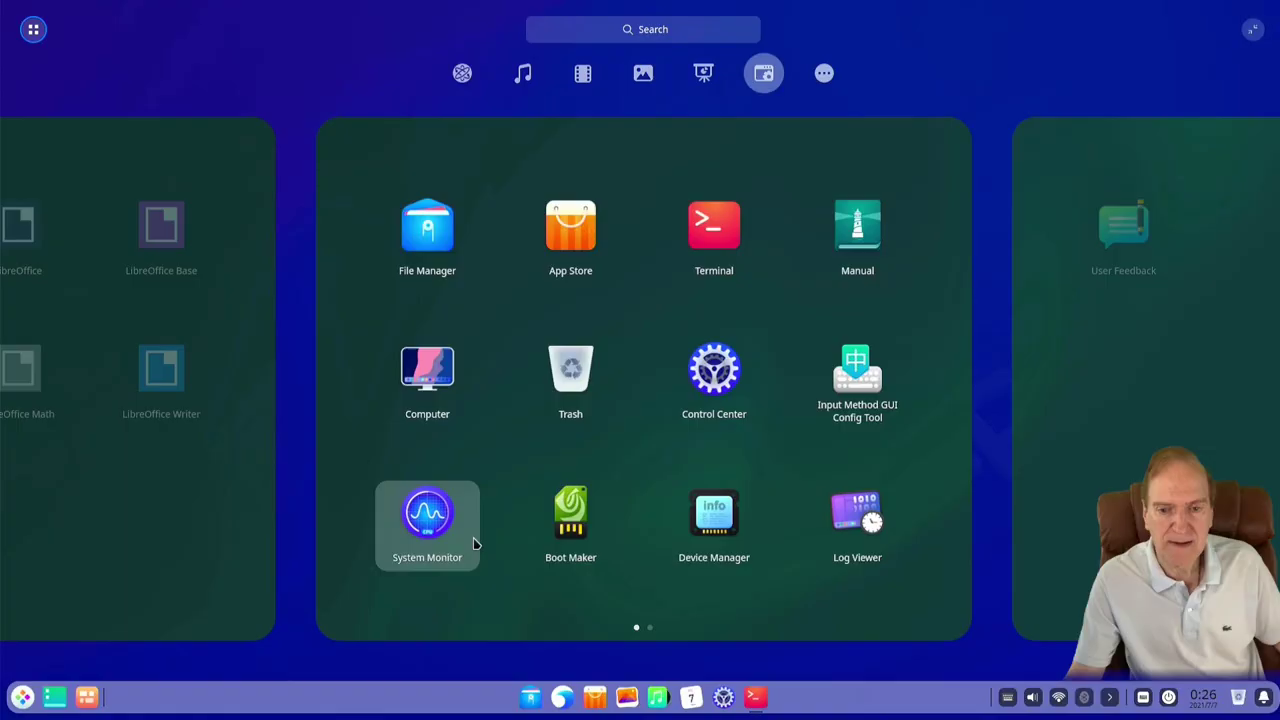
pyautogui.click(852, 519)
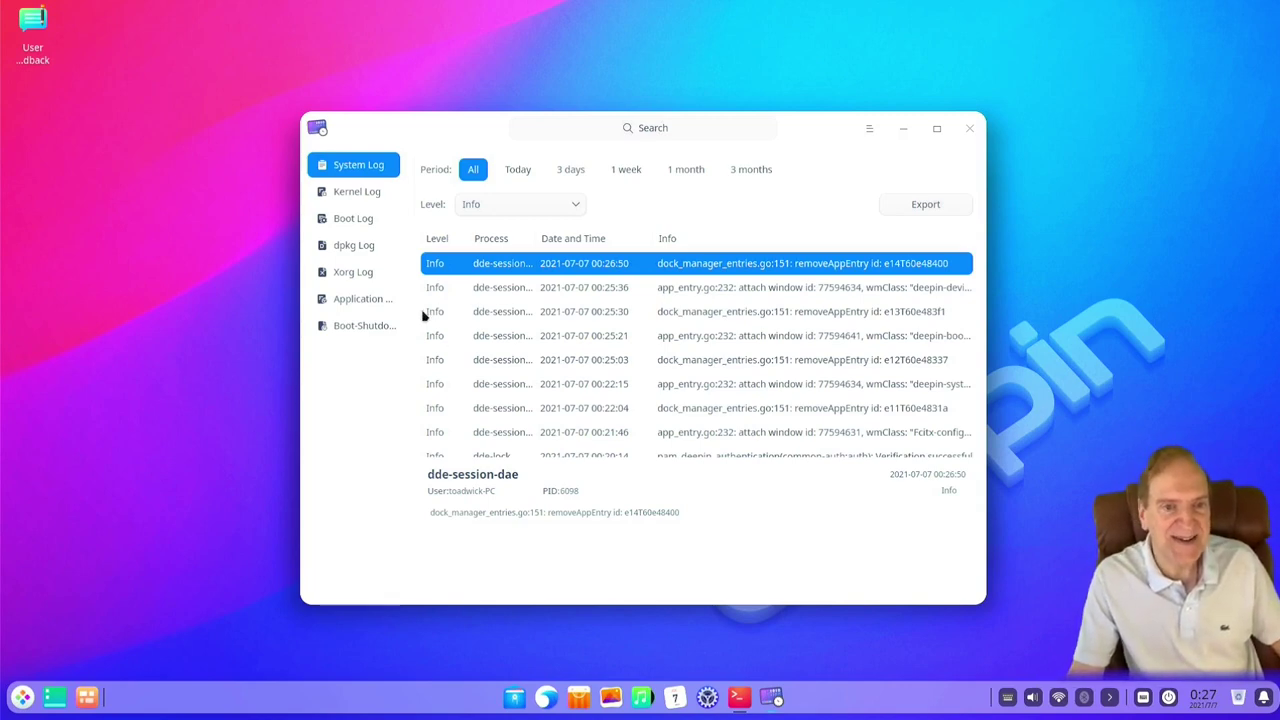
pyautogui.click(362, 299)
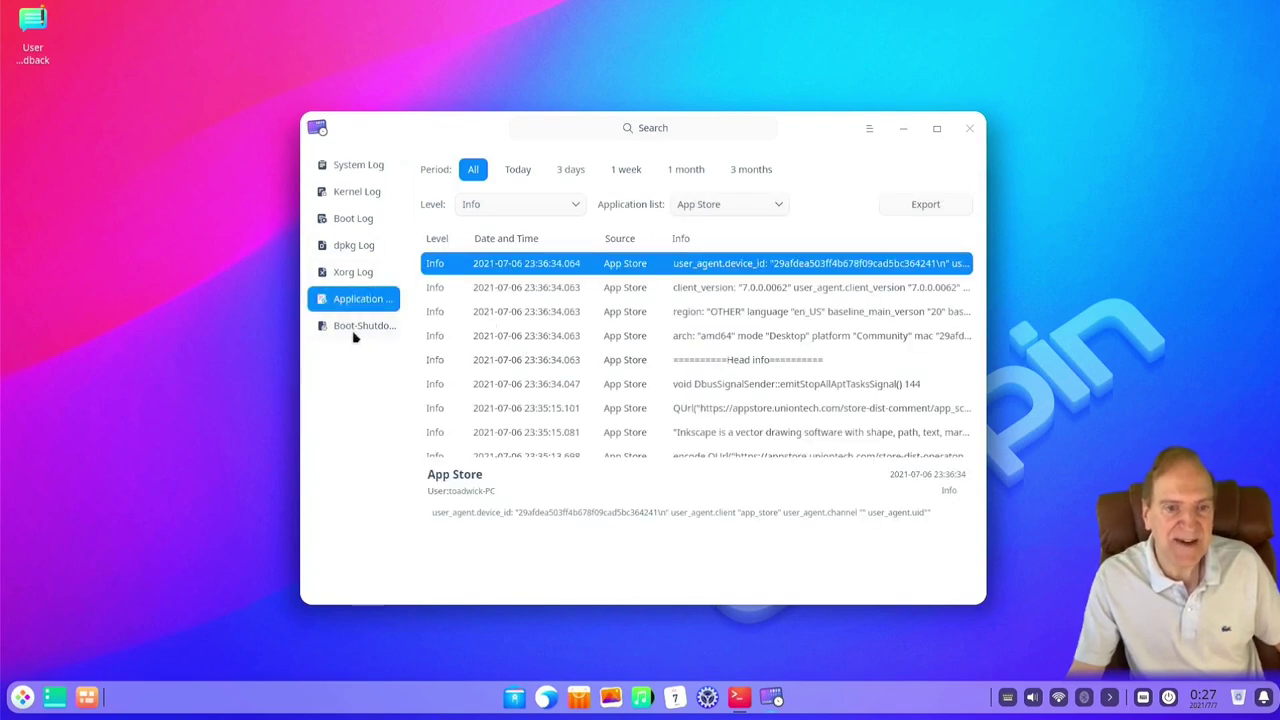
pyautogui.click(350, 330)
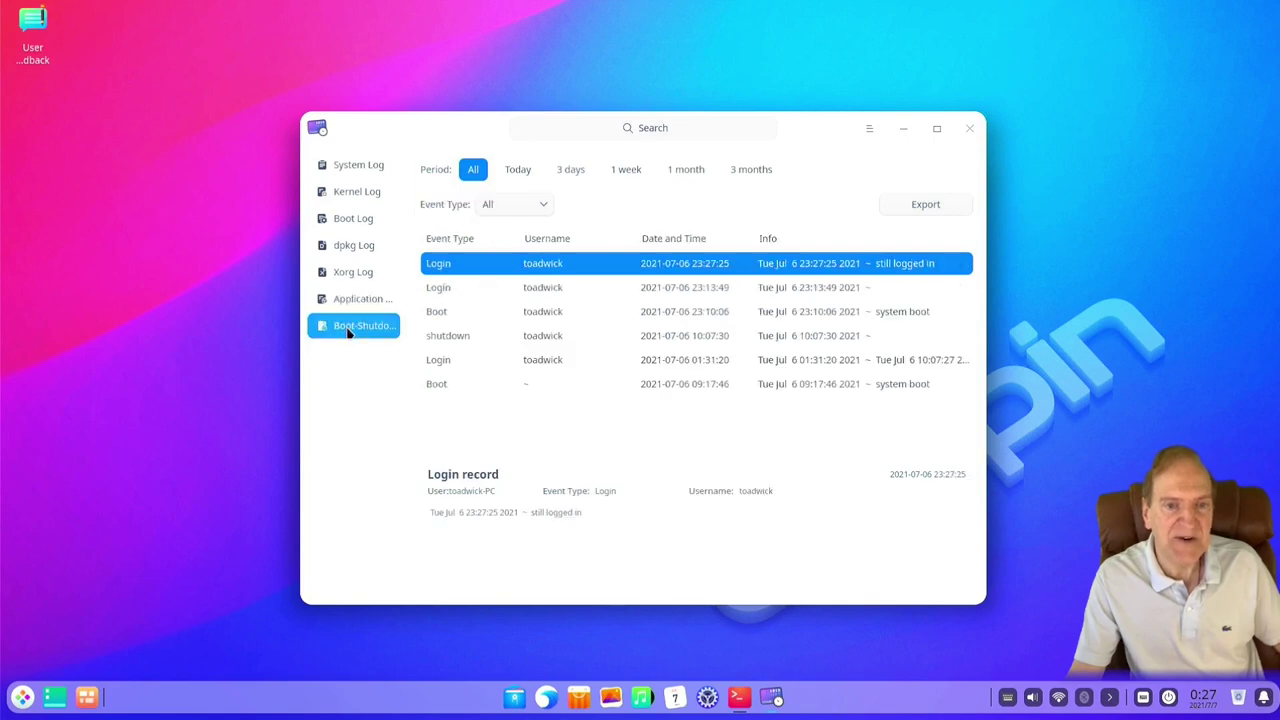
pyautogui.click(351, 248)
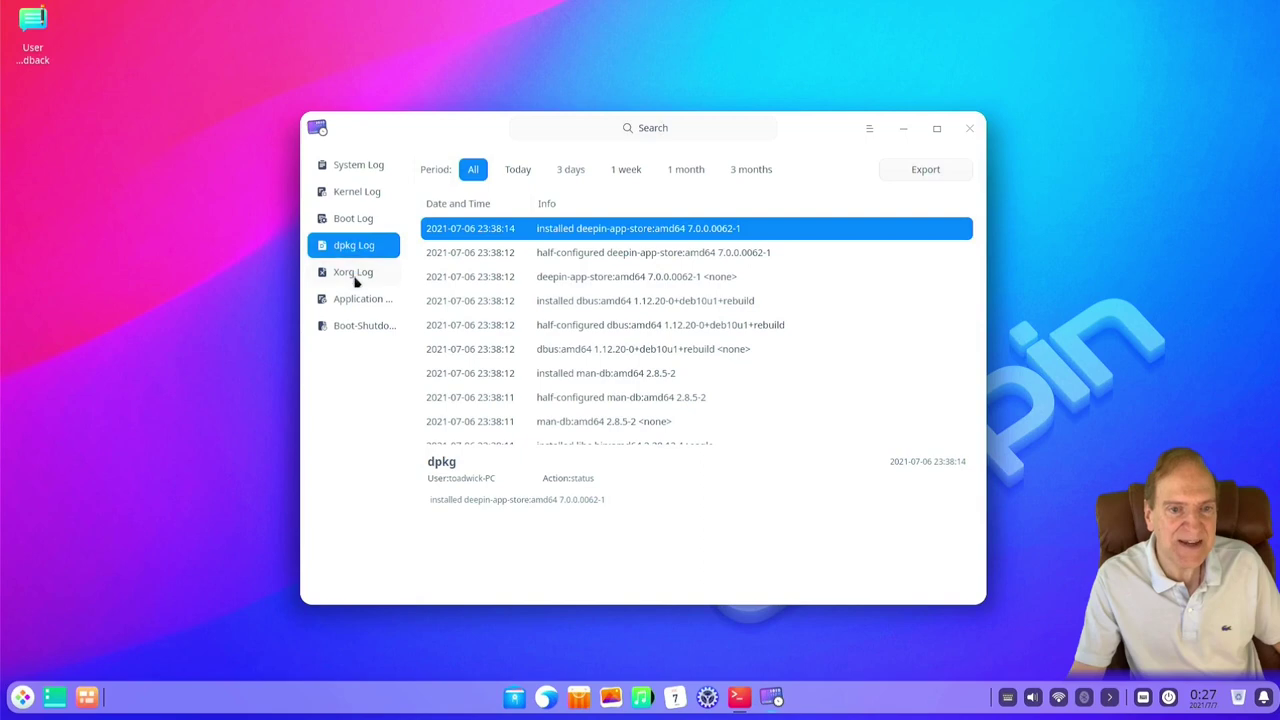
pyautogui.click(355, 276)
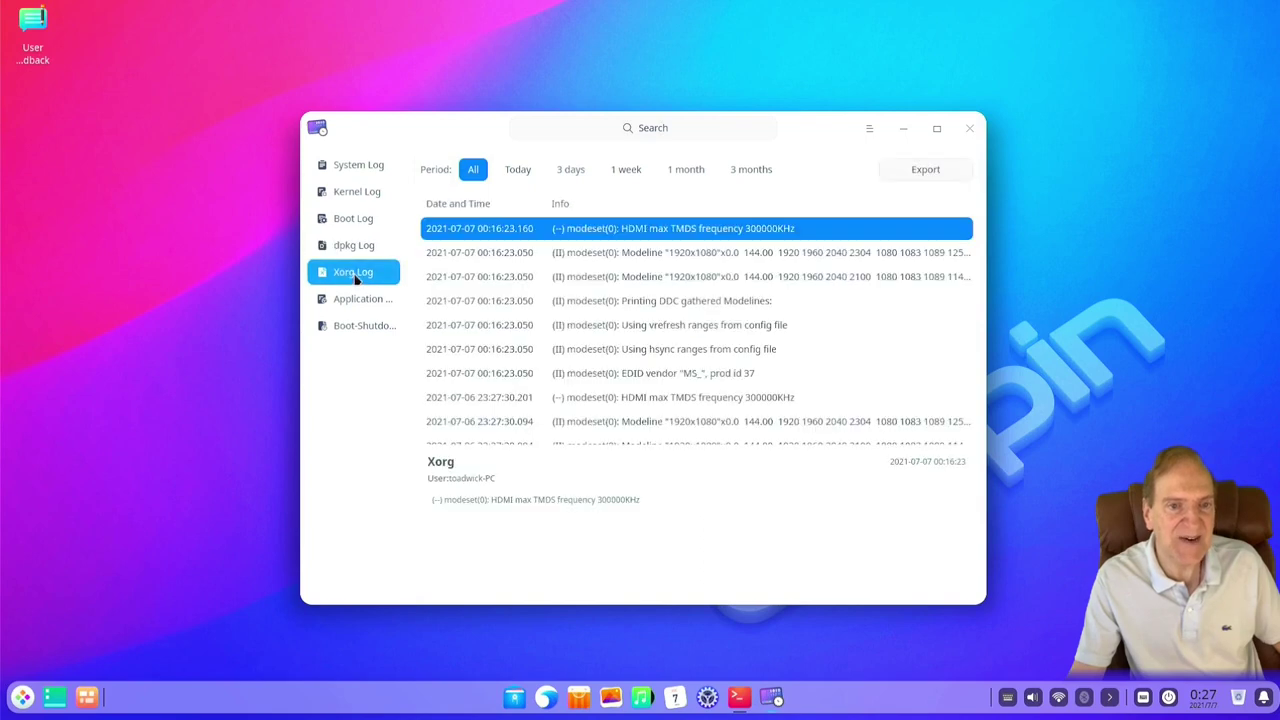
# Try to view the Boot Log and Kernel Log, cancelling authentication for both, and return to the System Log before closing Log Viewer
pyautogui.click(348, 222)
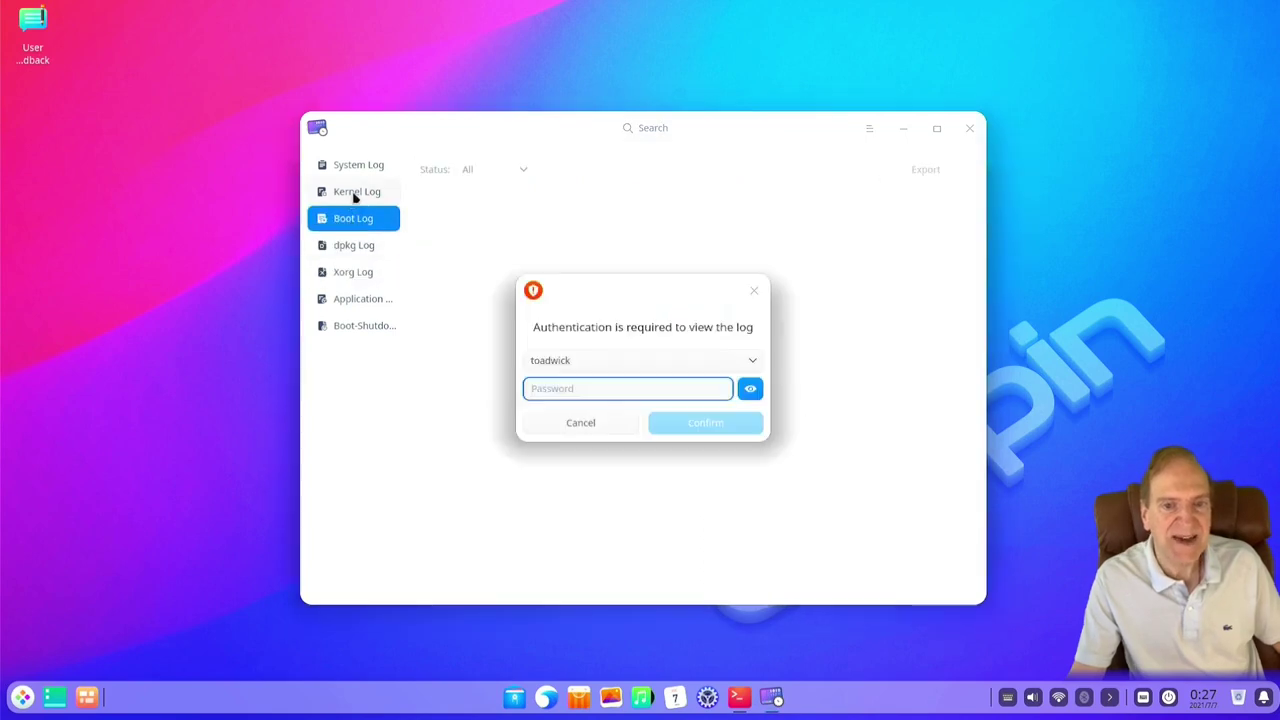
pyautogui.click(603, 430)
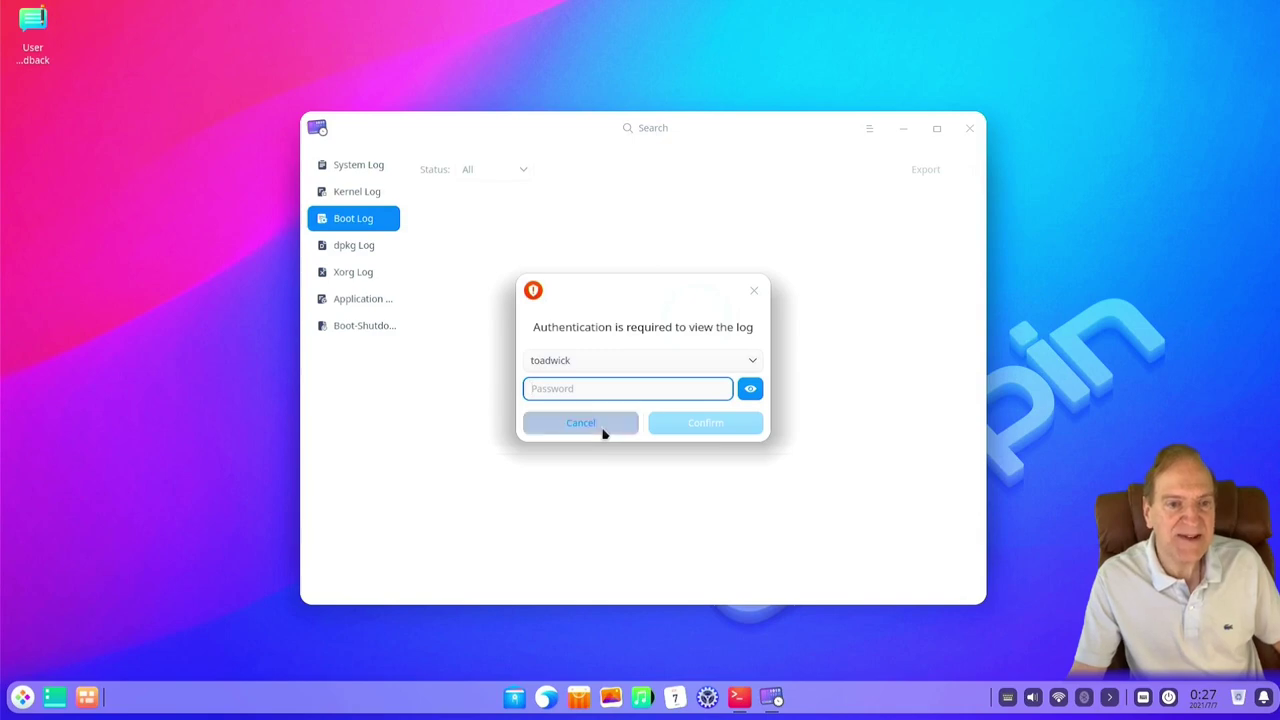
pyautogui.click(360, 195)
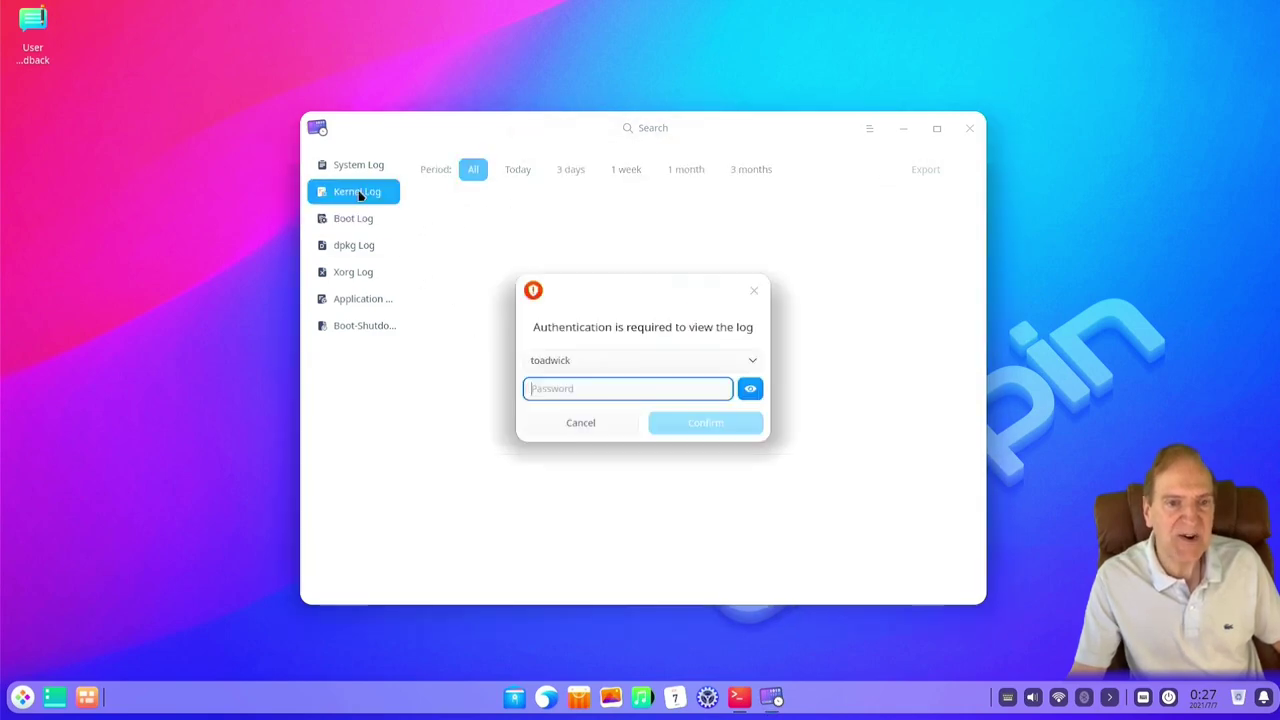
pyautogui.click(563, 424)
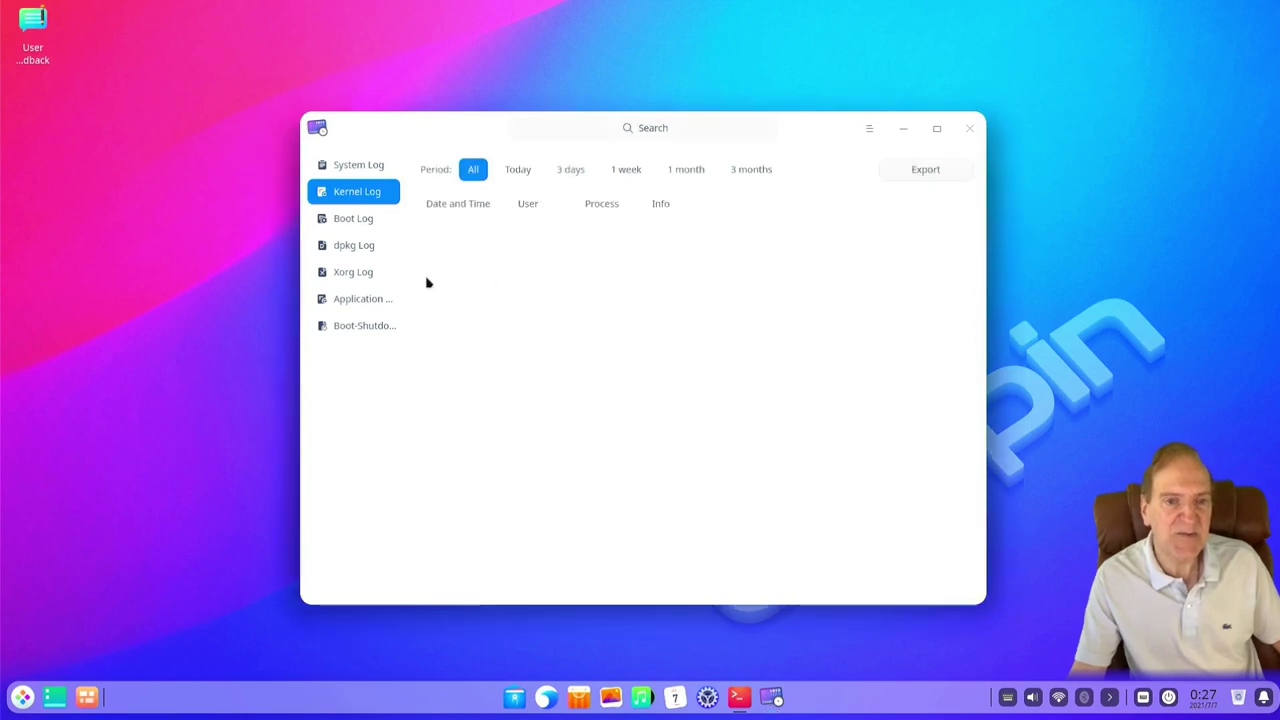
pyautogui.click(352, 168)
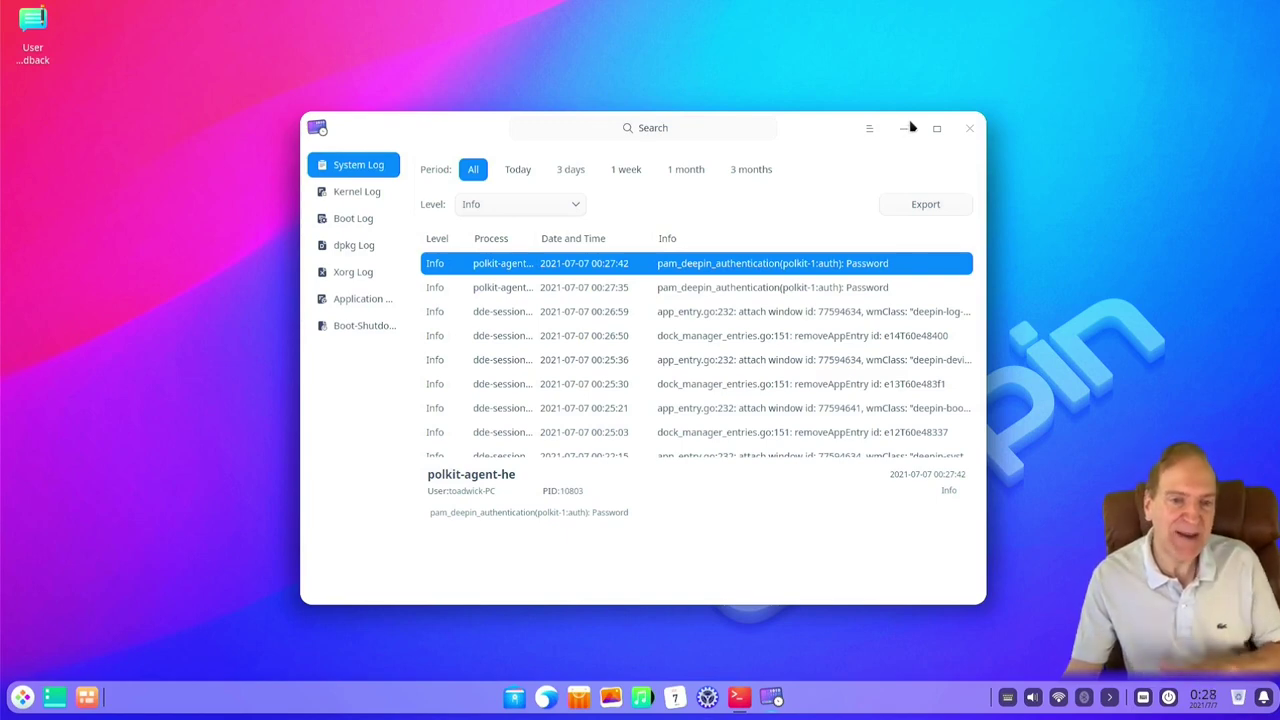
pyautogui.click(970, 130)
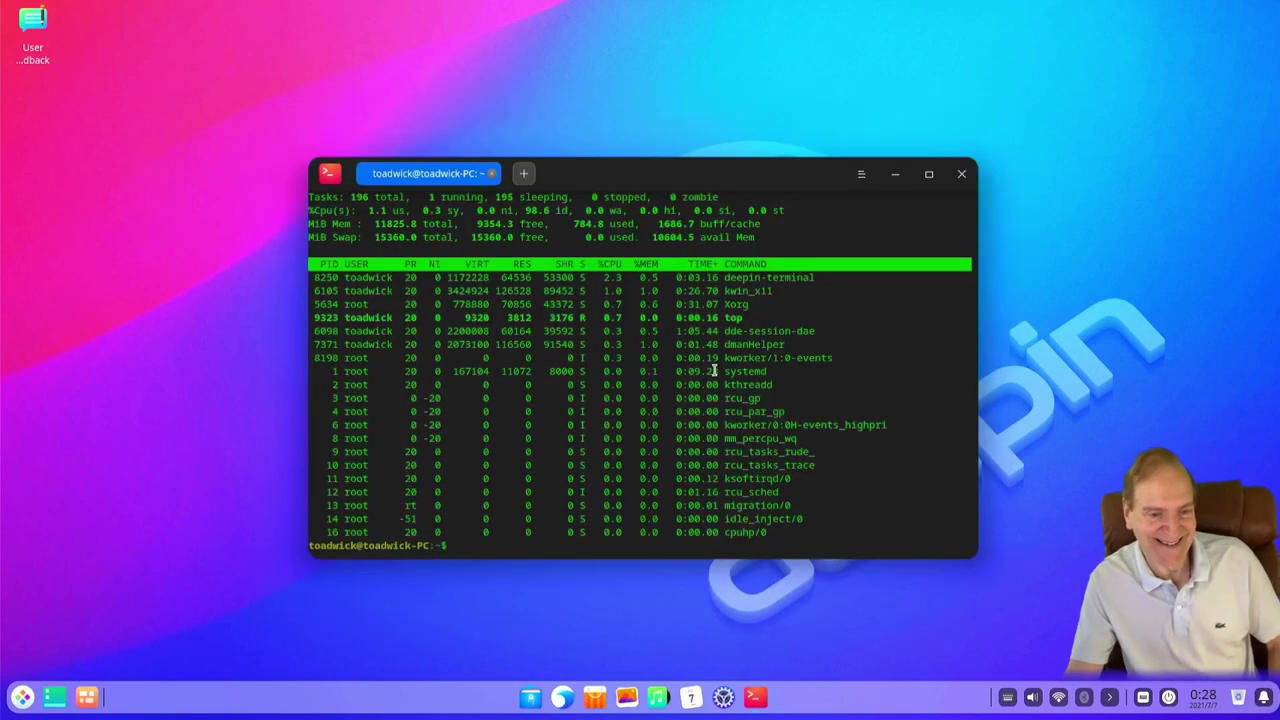
# Launch User Feedback from the launcher's other-applications category and look through the threads on the bbs.deepin.org community homepage
pyautogui.click(22, 697)
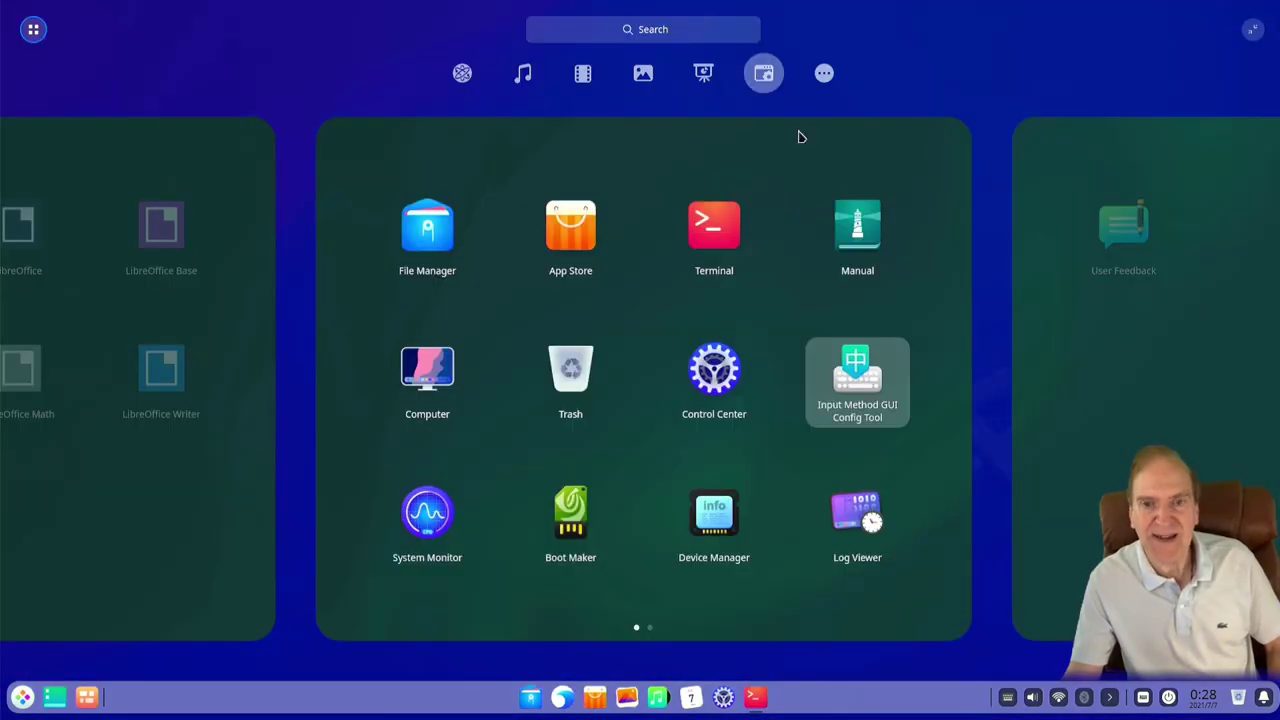
pyautogui.click(825, 75)
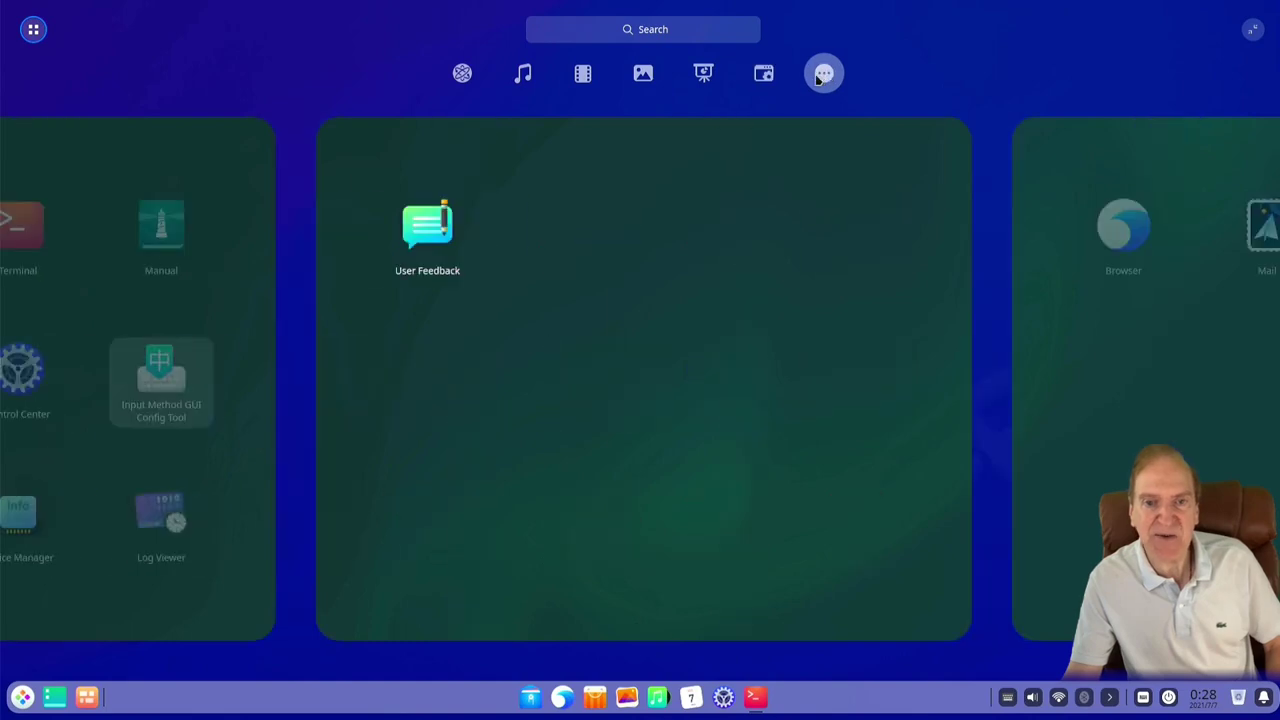
pyautogui.click(428, 226)
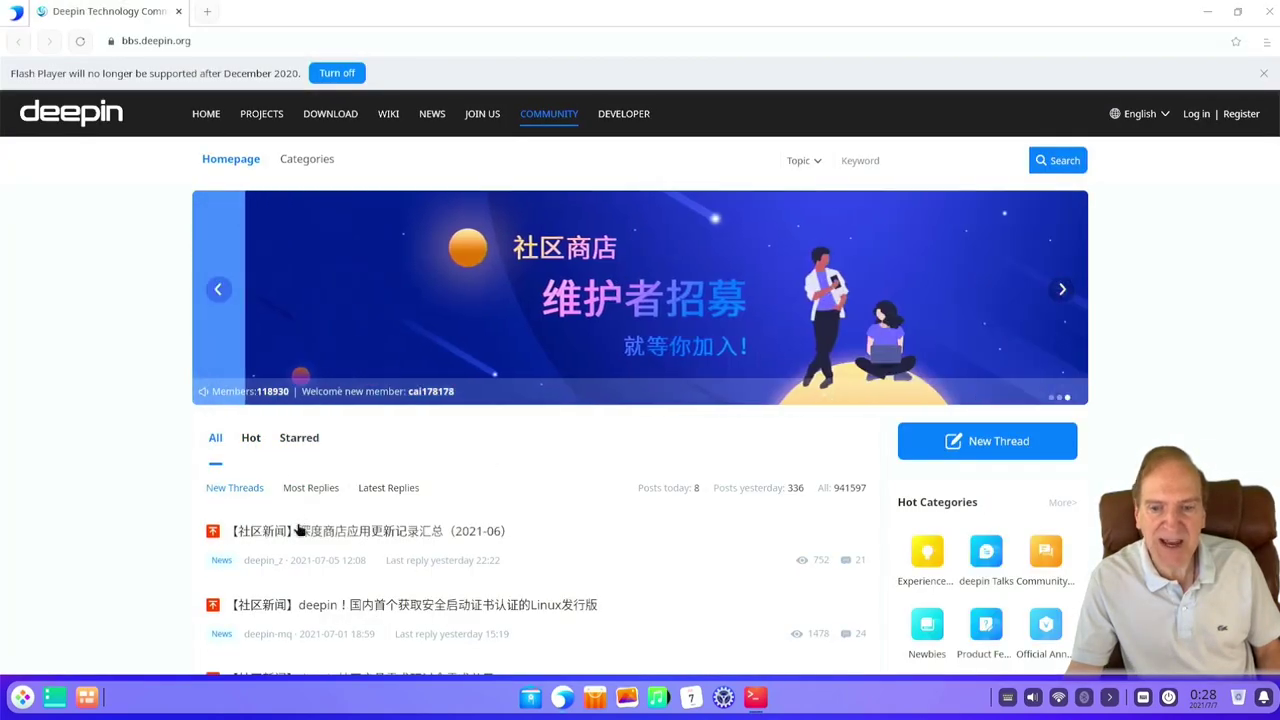
pyautogui.scroll(-3, 271, 538)
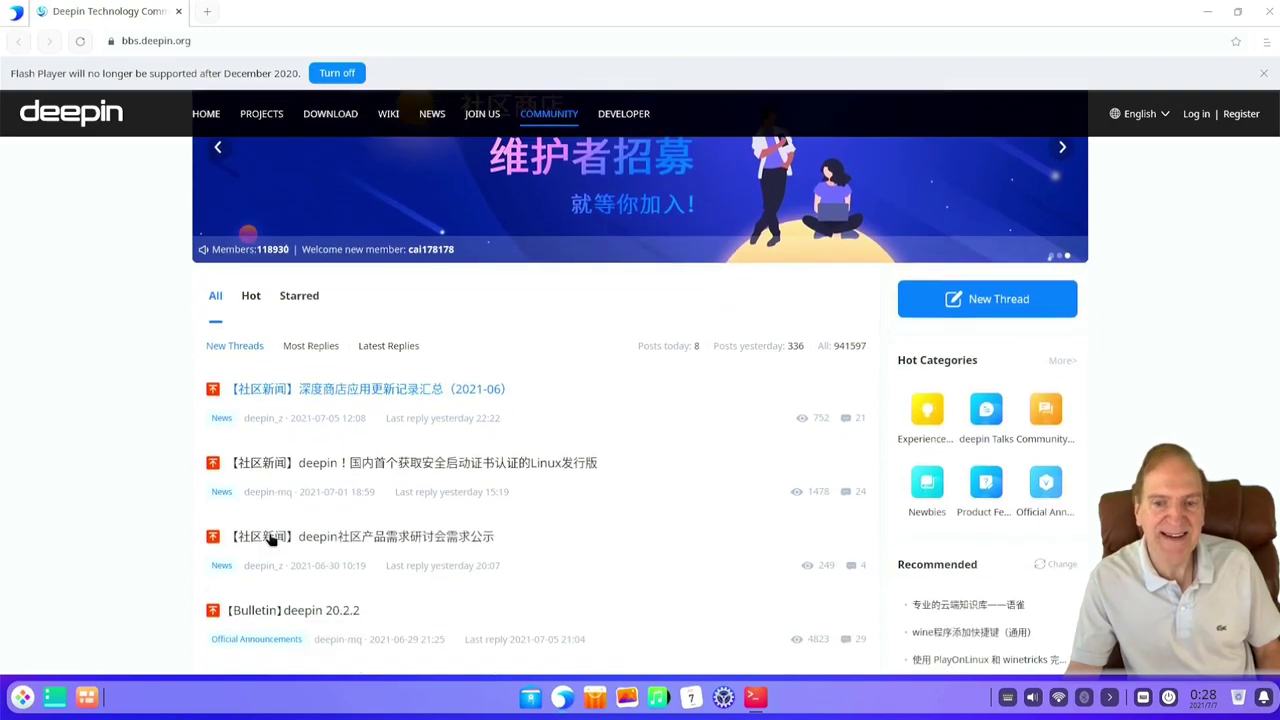
pyautogui.scroll(-2, 271, 538)
pyautogui.scroll(3, 290, 534)
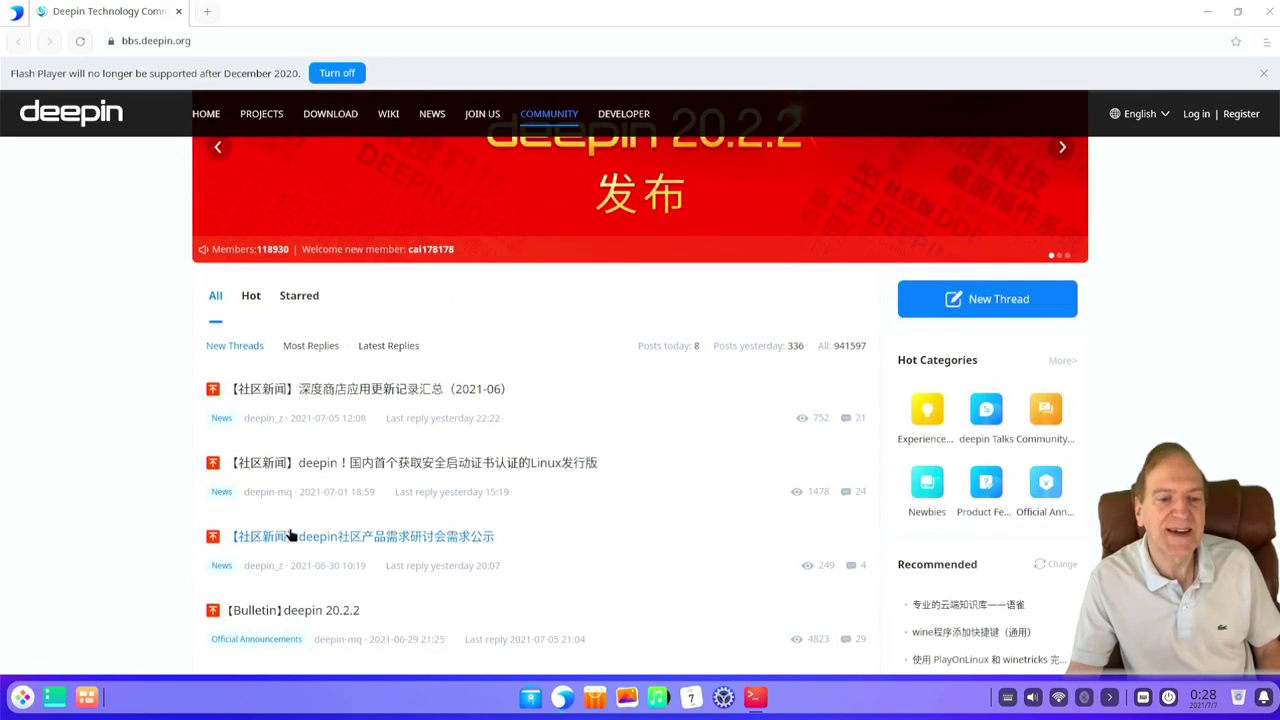
pyautogui.scroll(2, 316, 534)
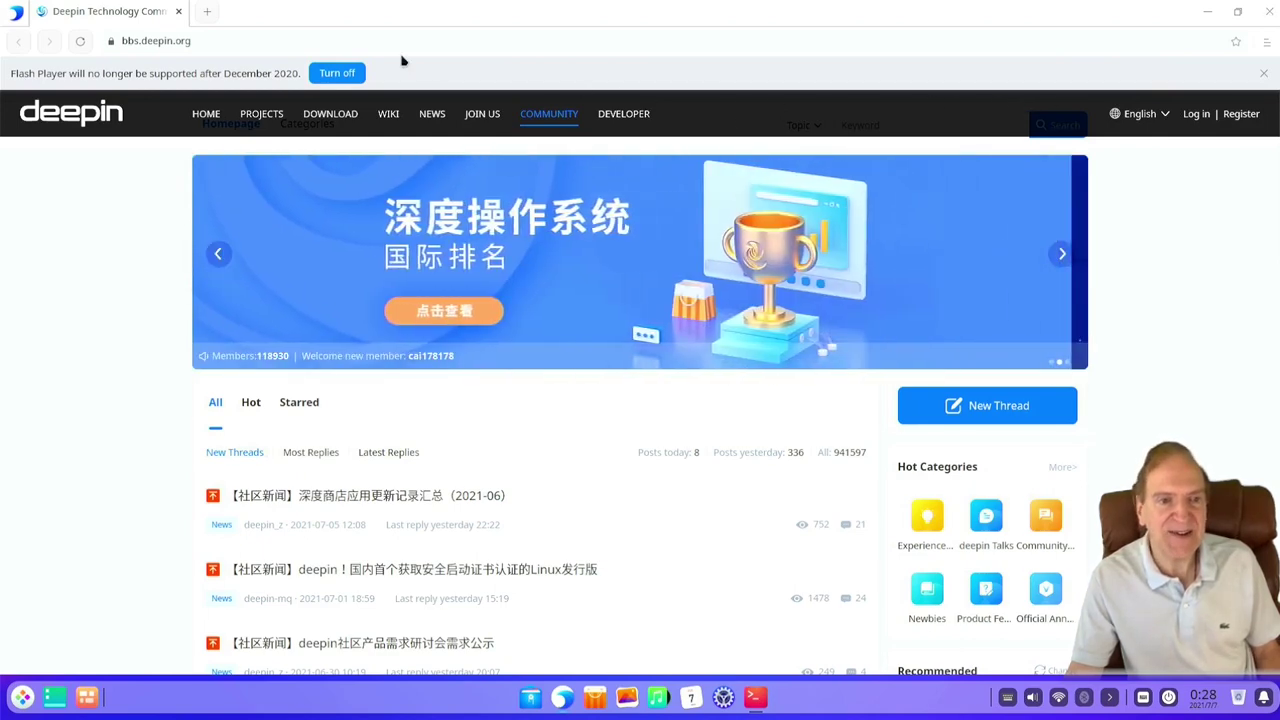
# Open a new tab, view the About Browser page, and return to the community forum tab before closing the browser
pyautogui.click(207, 11)
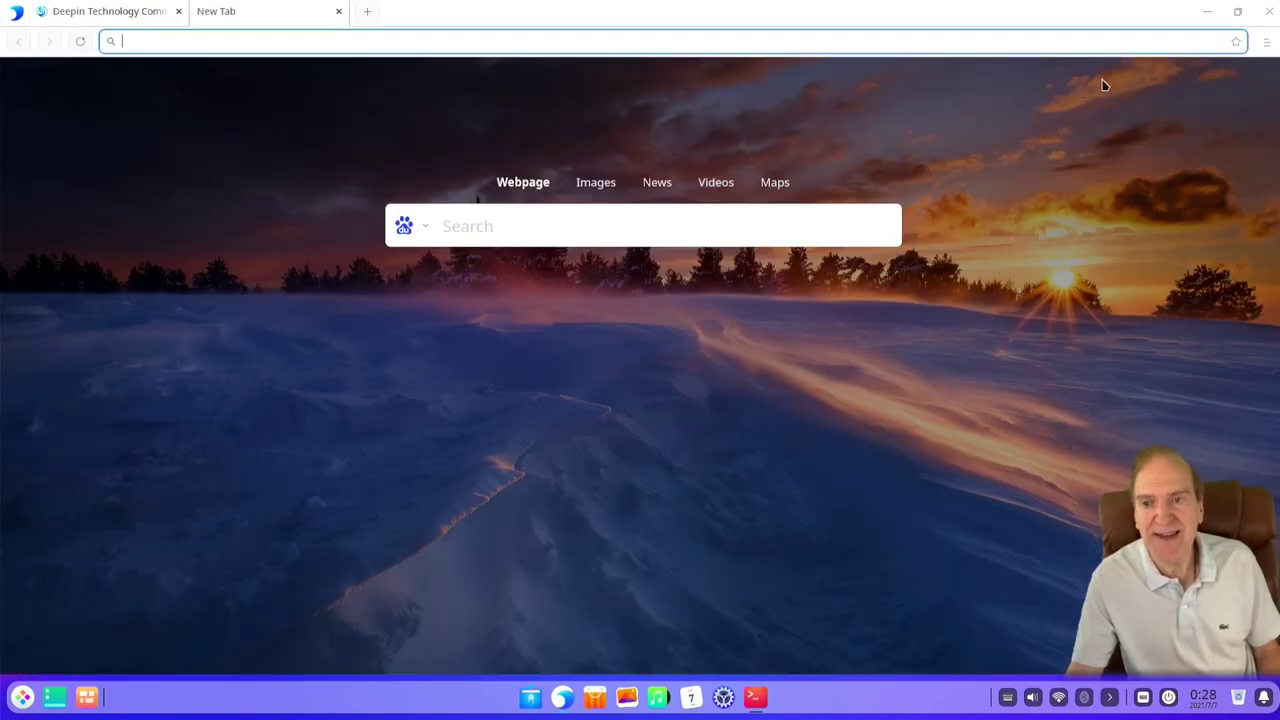
pyautogui.click(1266, 45)
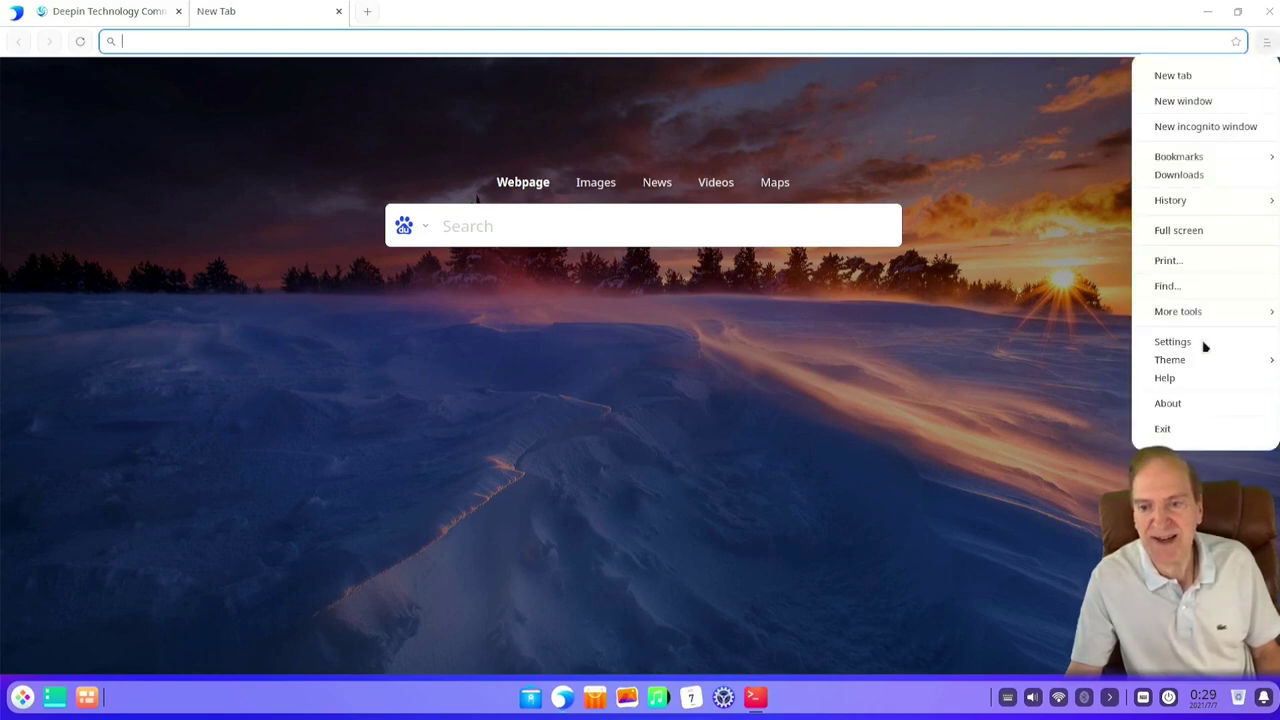
pyautogui.click(1190, 403)
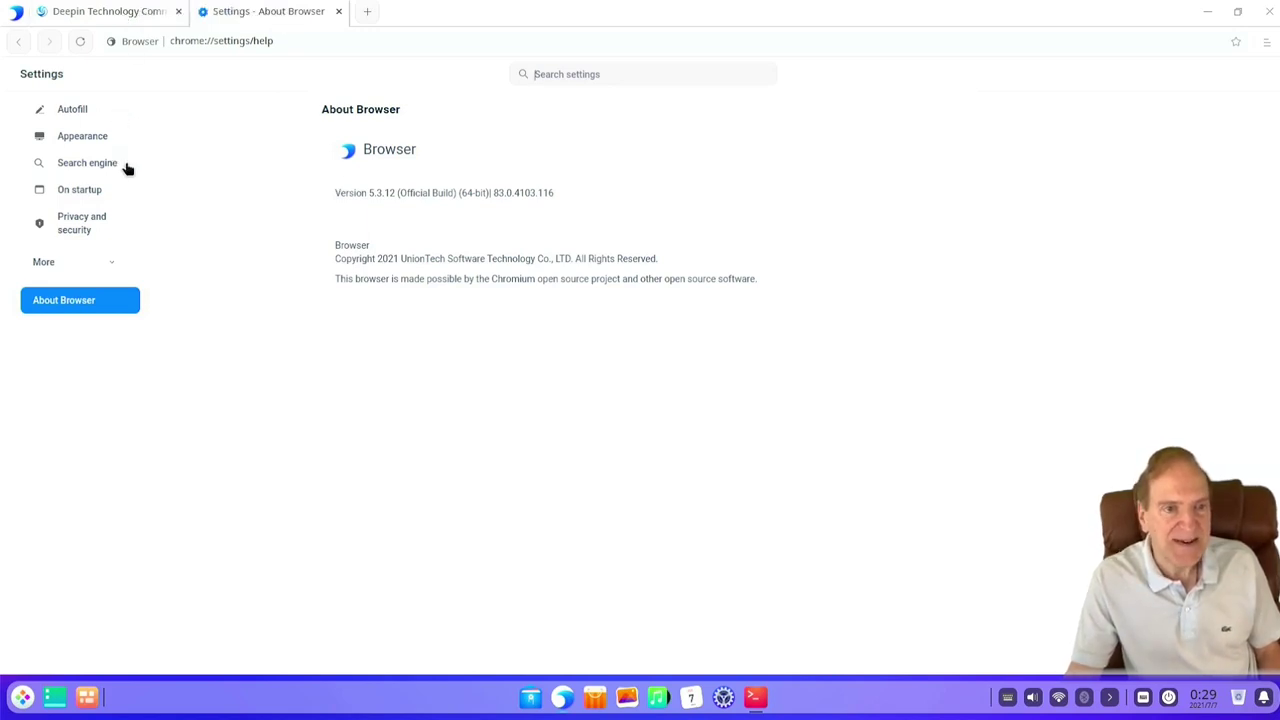
pyautogui.hotkey('ctrl', 'Tab')
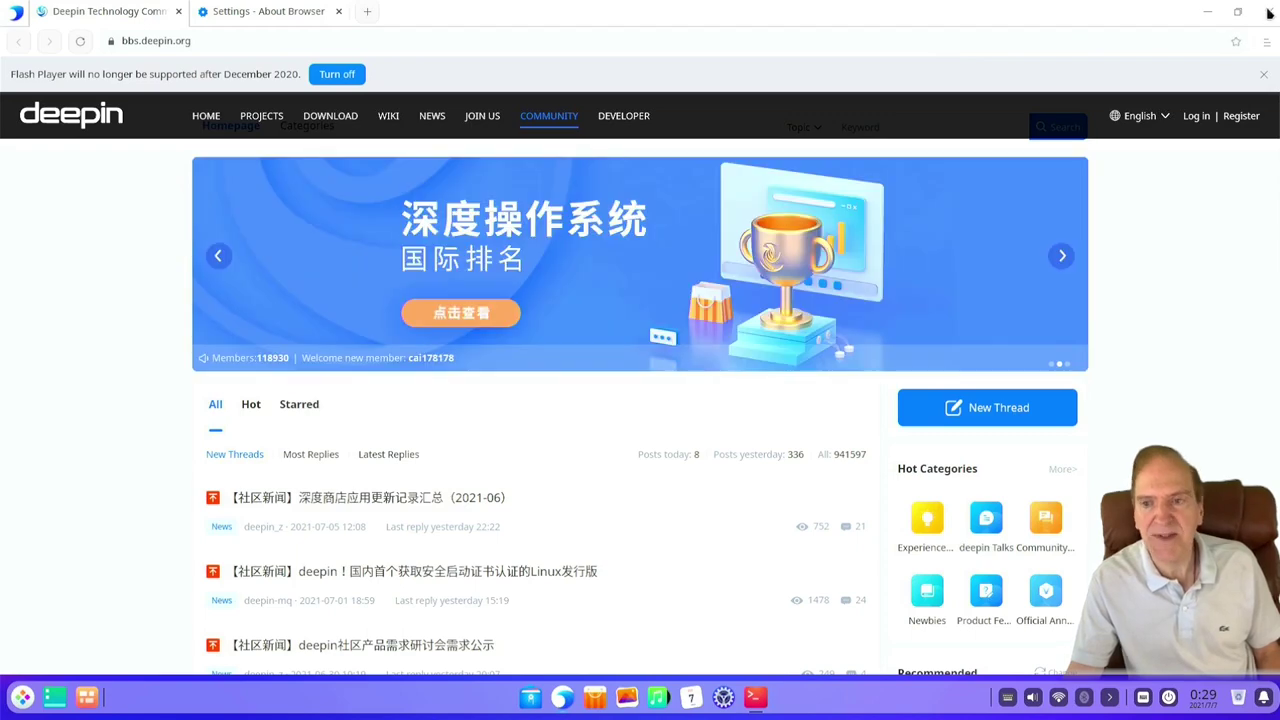
pyautogui.click(1274, 12)
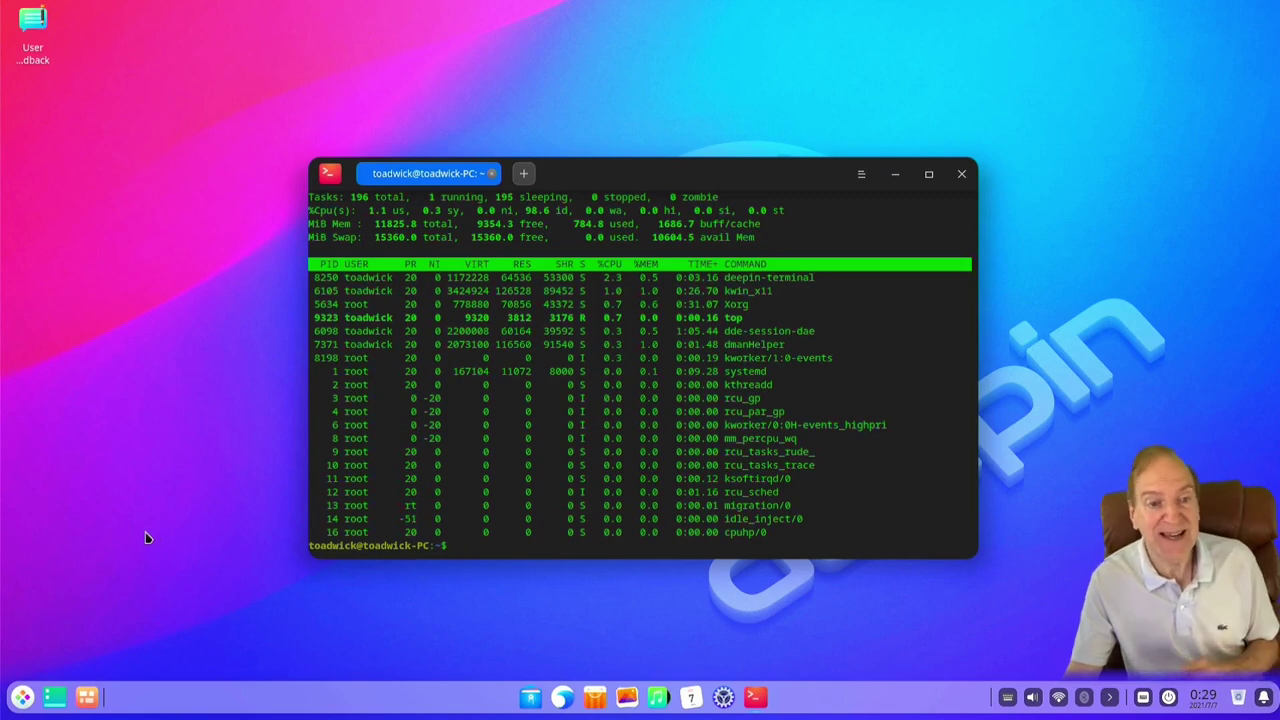
# Open and dismiss the launcher, and view the Control Center and App Store notifications in the Notification Center before closing it
pyautogui.press('super')
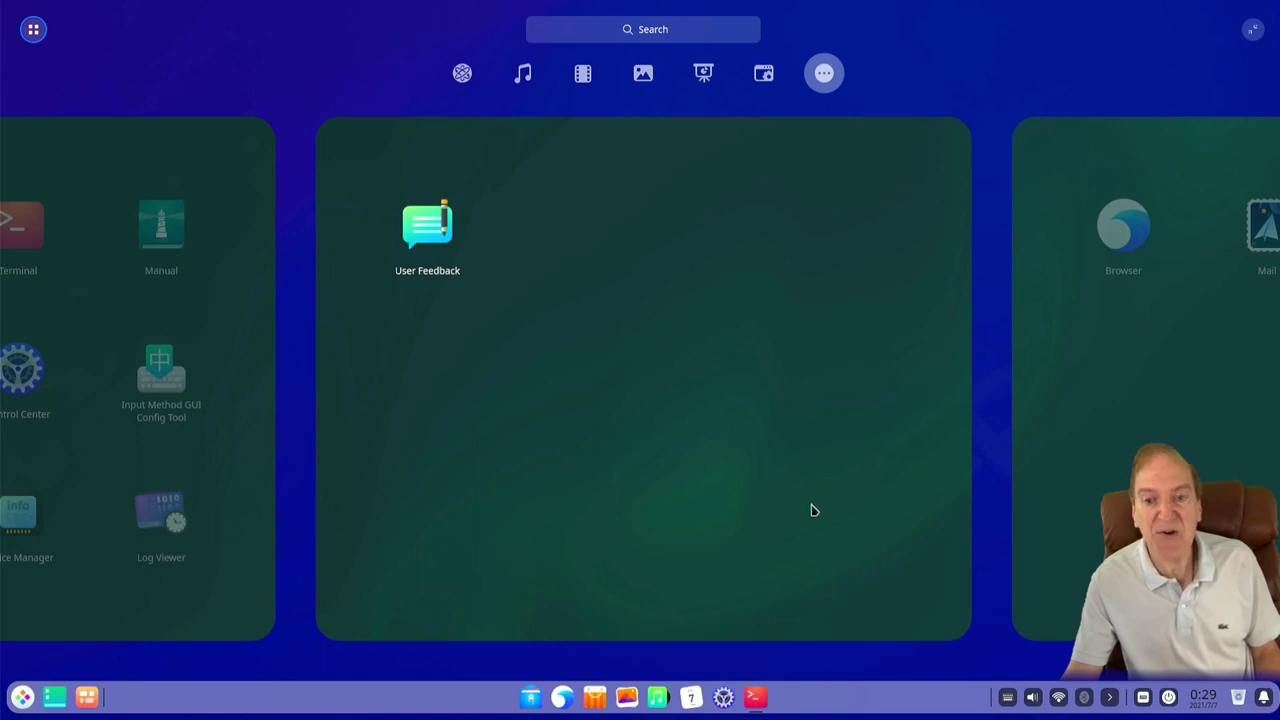
pyautogui.press('super')
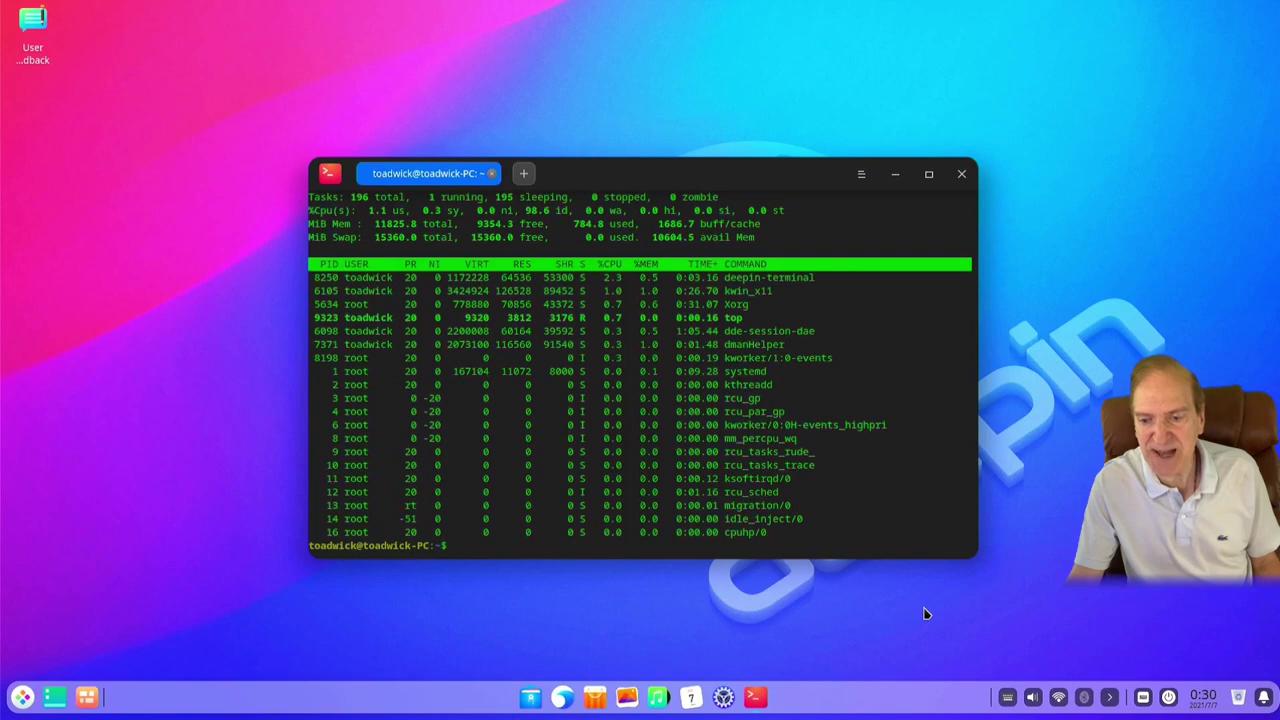
pyautogui.click(1250, 706)
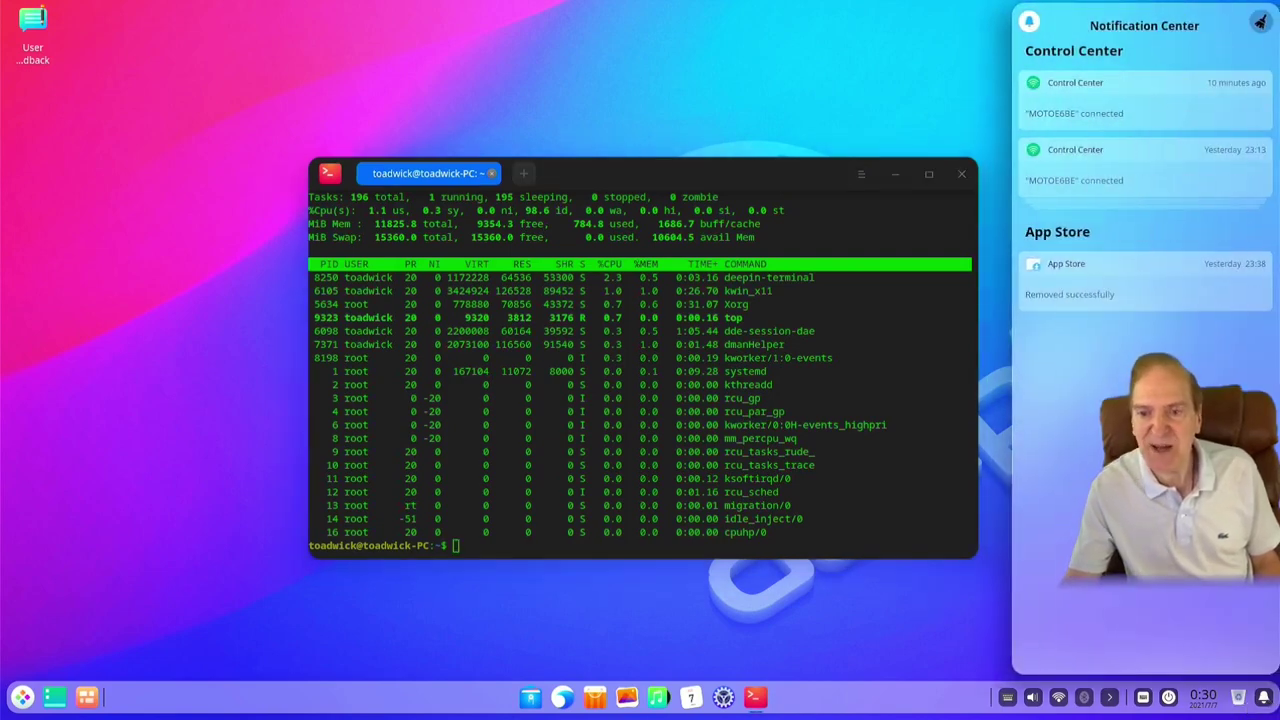
pyautogui.moveTo(1060, 306)
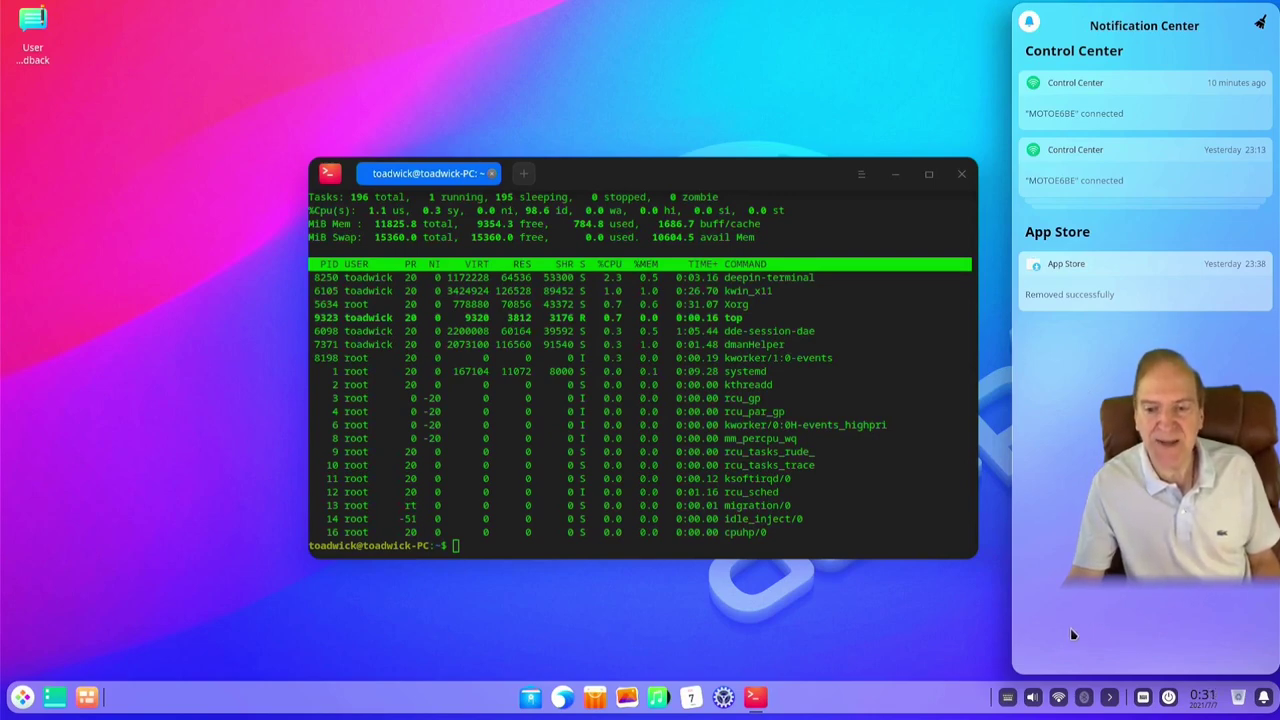
pyautogui.click(951, 706)
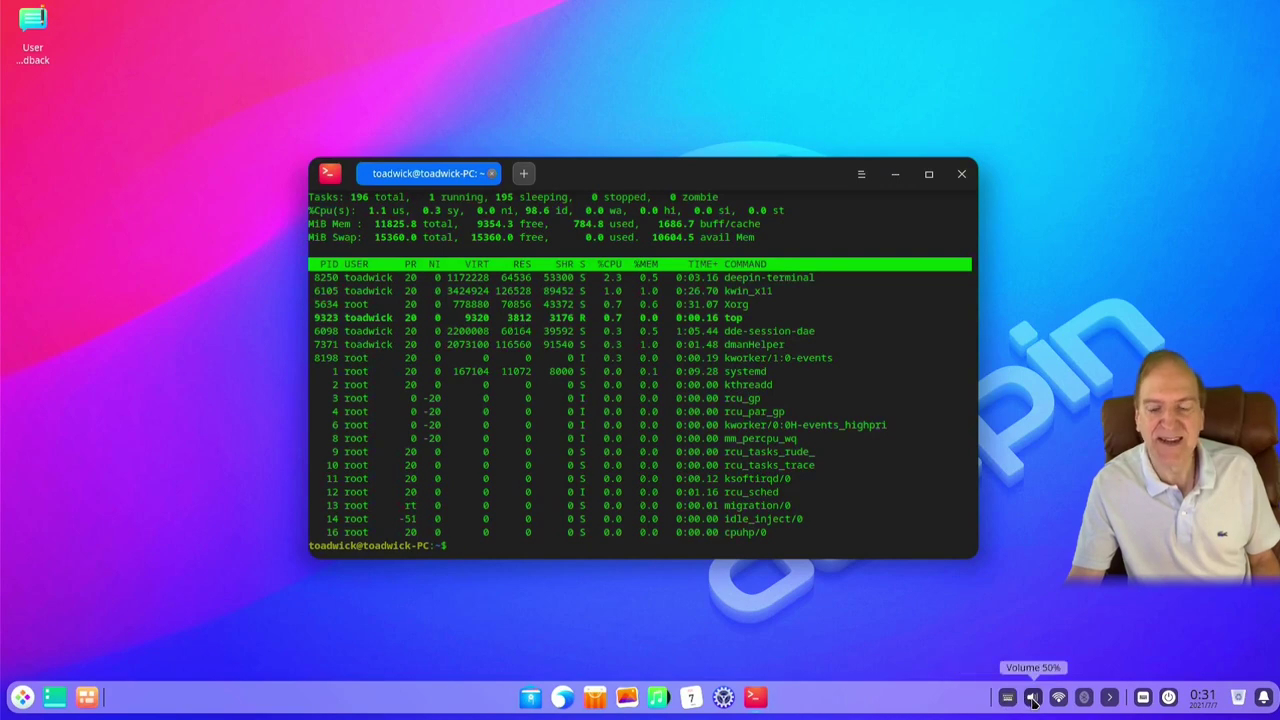
# View the dock's sound device, network and Bluetooth pop-ups one after another, and dismiss the last one
pyautogui.click(1033, 699)
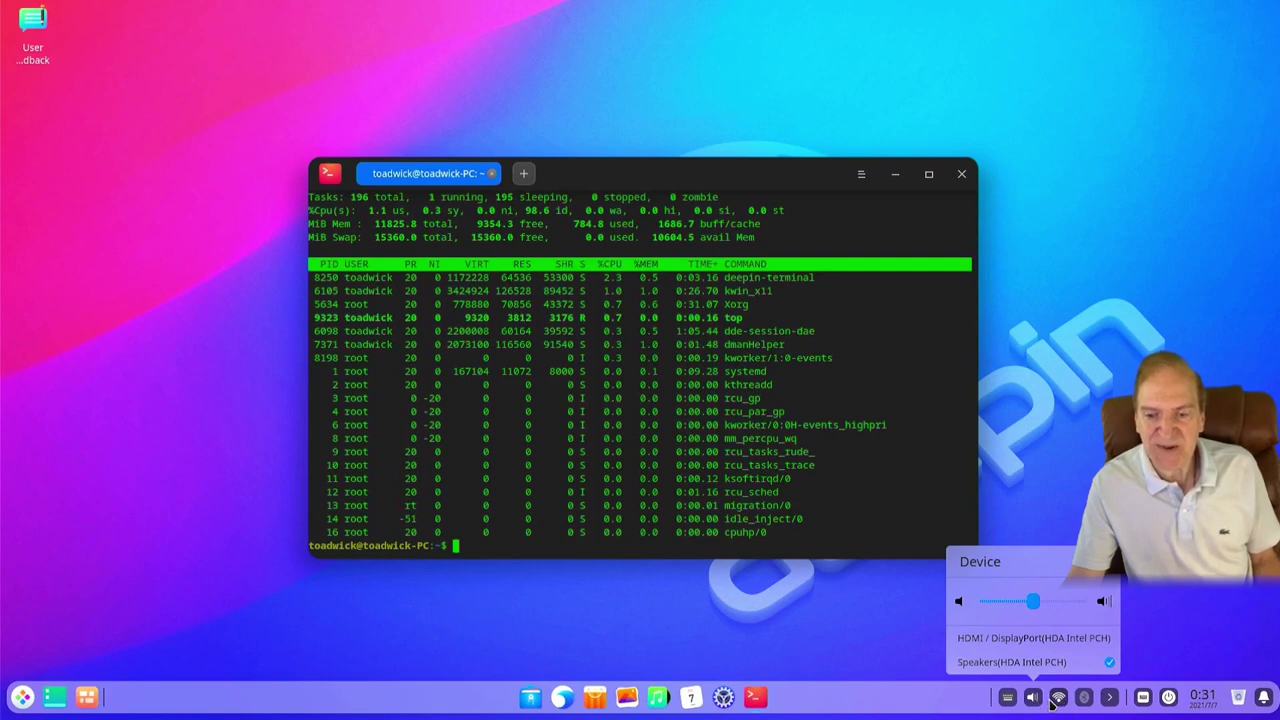
pyautogui.click(1058, 703)
pyautogui.click(1058, 703)
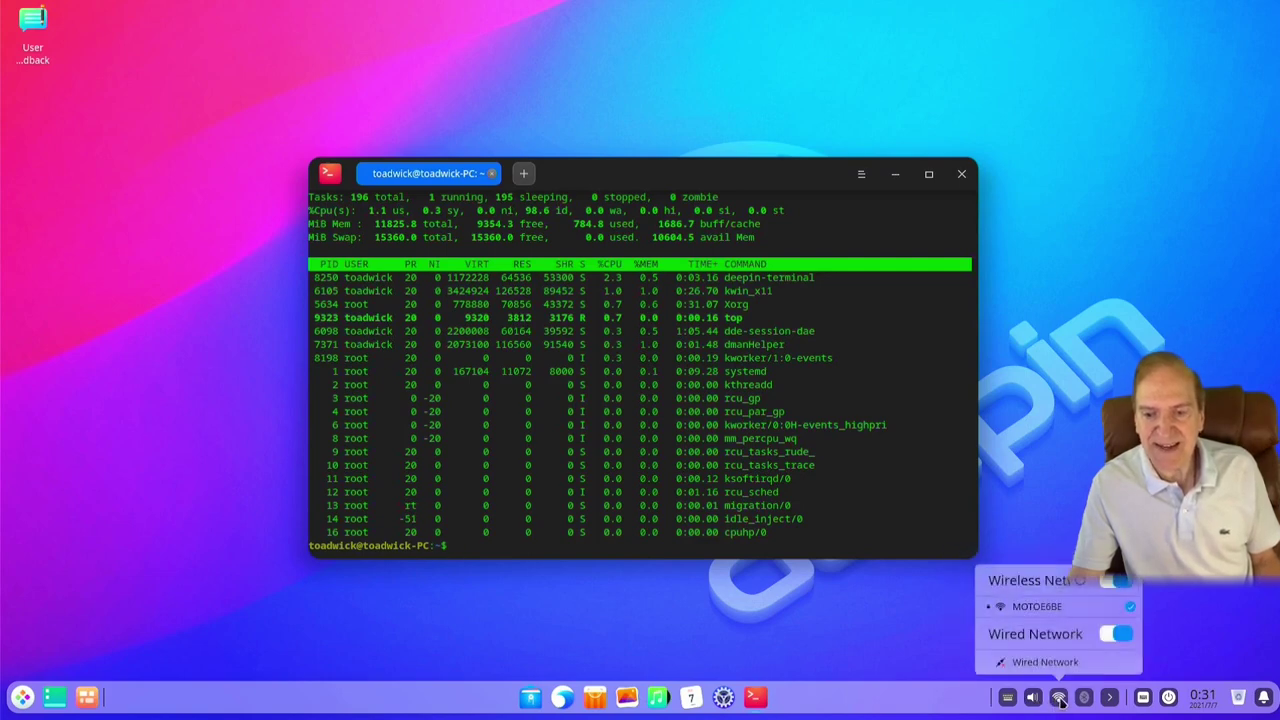
pyautogui.click(1082, 700)
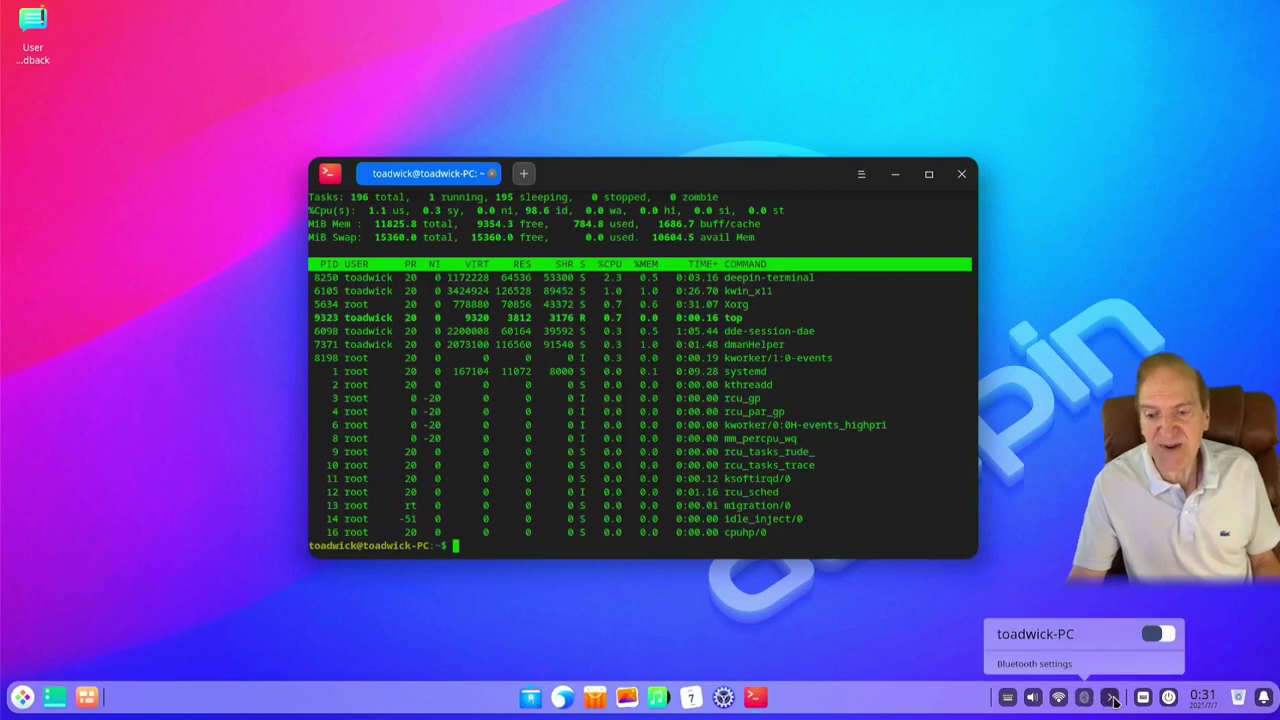
pyautogui.click(1110, 700)
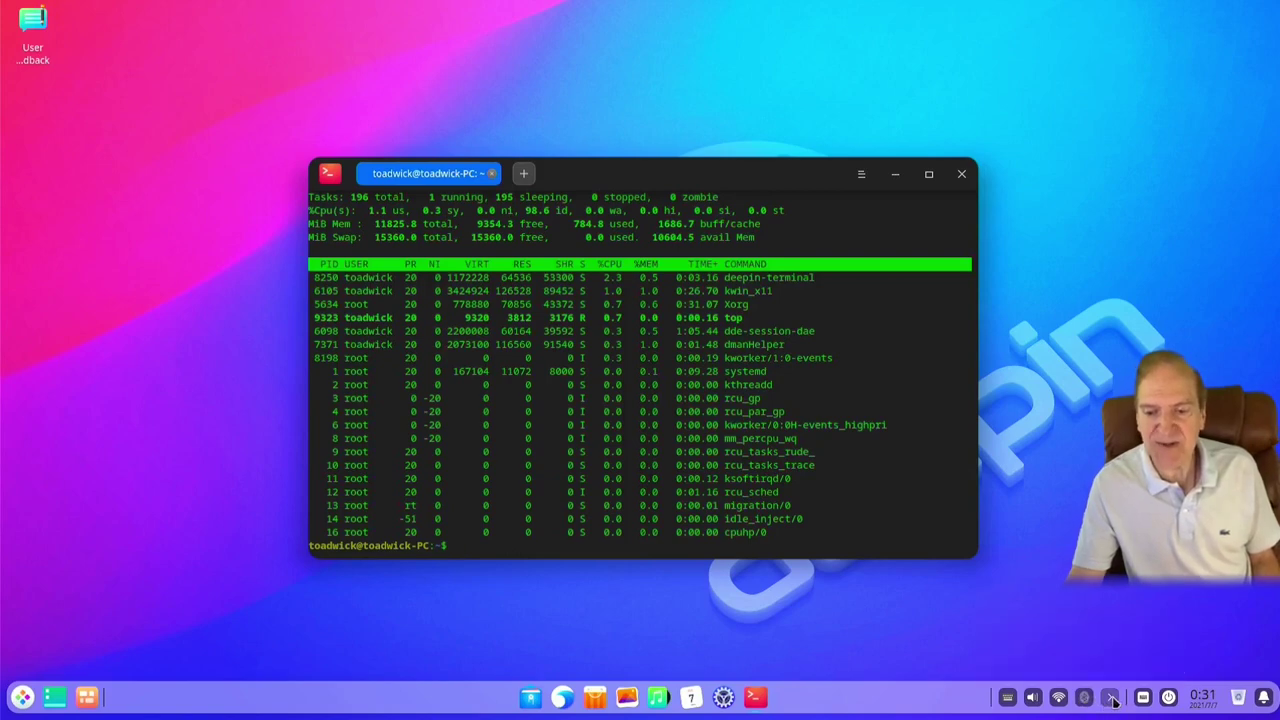
# Collapse and re-expand the system tray icons in the dock twice
pyautogui.click(1112, 701)
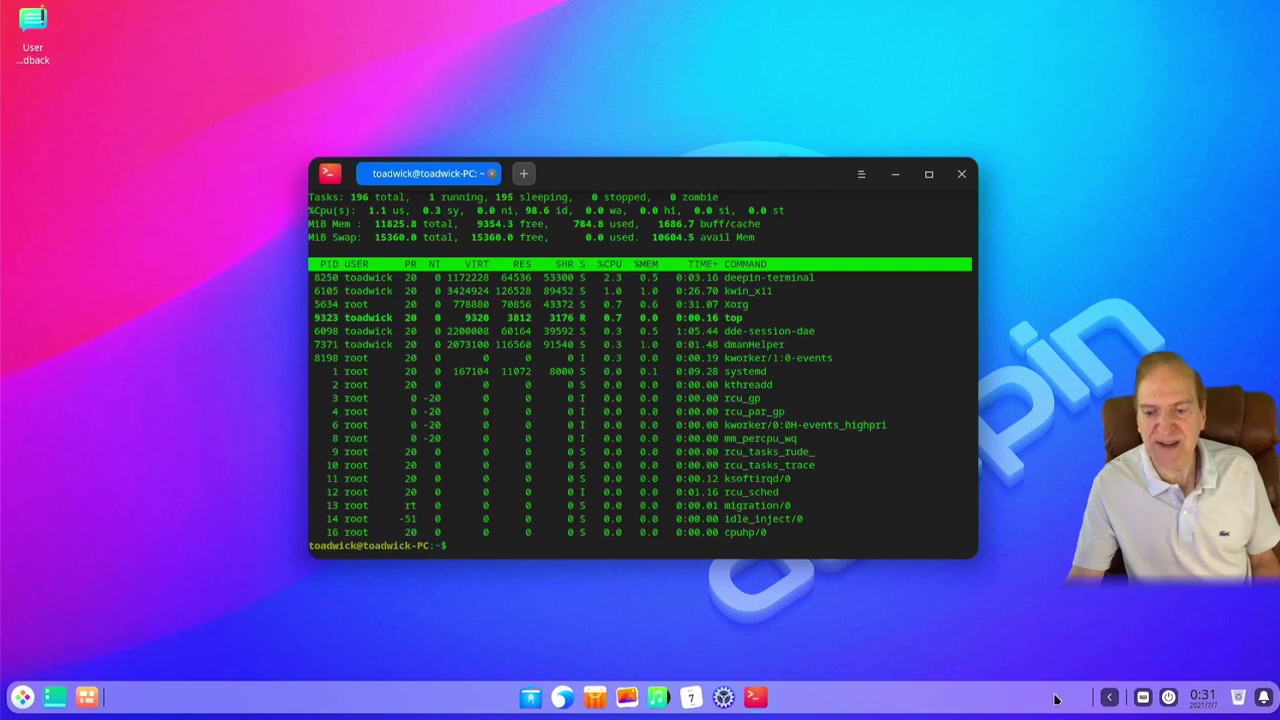
pyautogui.click(1109, 700)
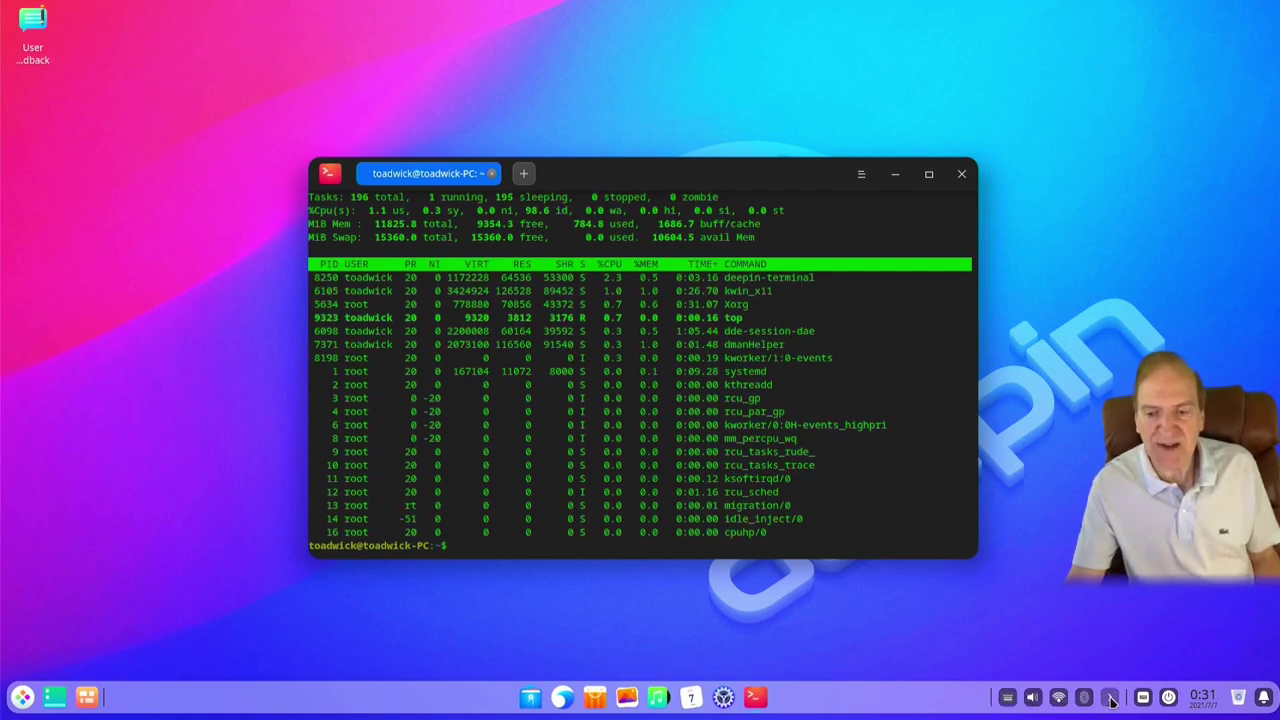
pyautogui.click(1111, 700)
pyautogui.click(1109, 699)
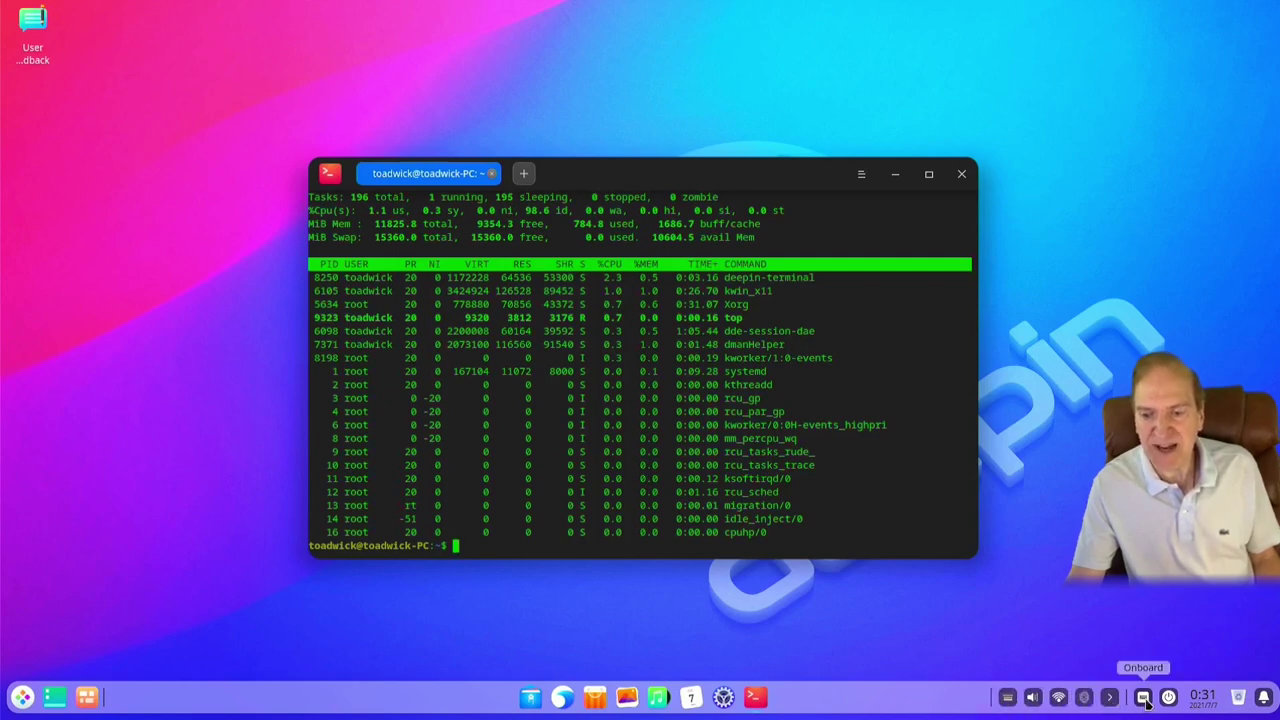
# Show and hide the Onboard on-screen keyboard, and view the power options before returning to the desktop
pyautogui.click(1146, 700)
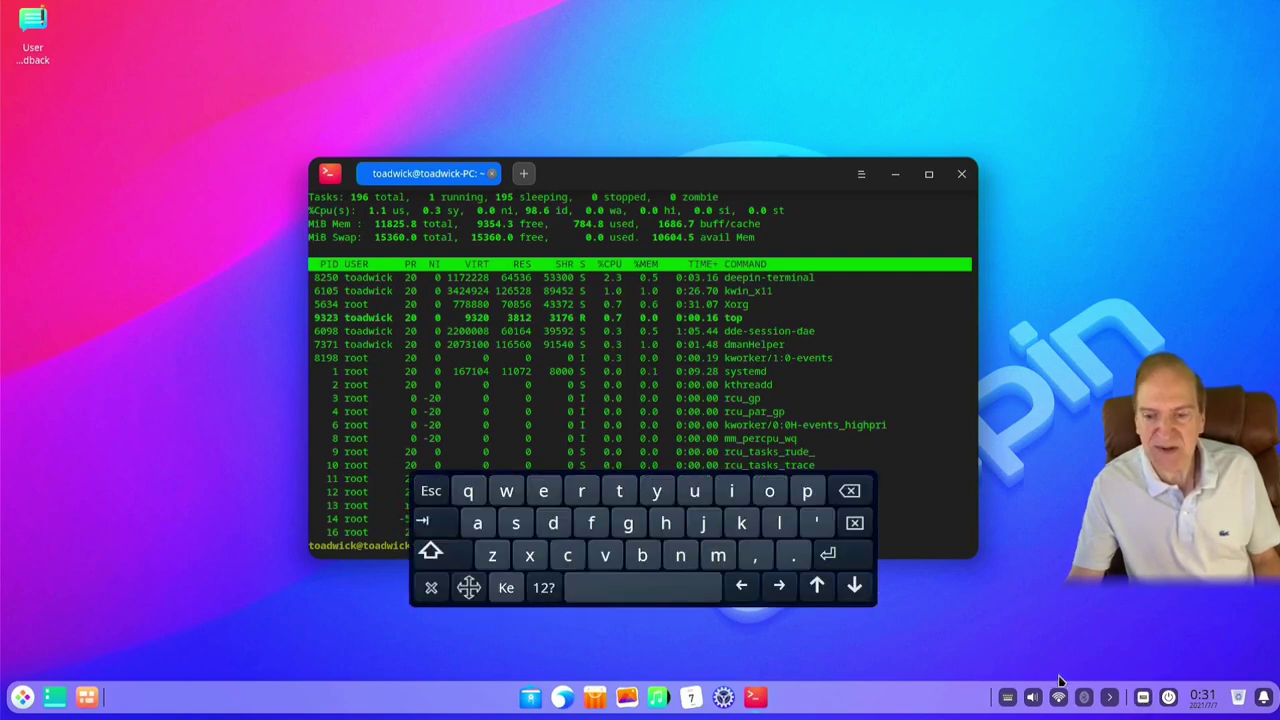
pyautogui.click(1143, 698)
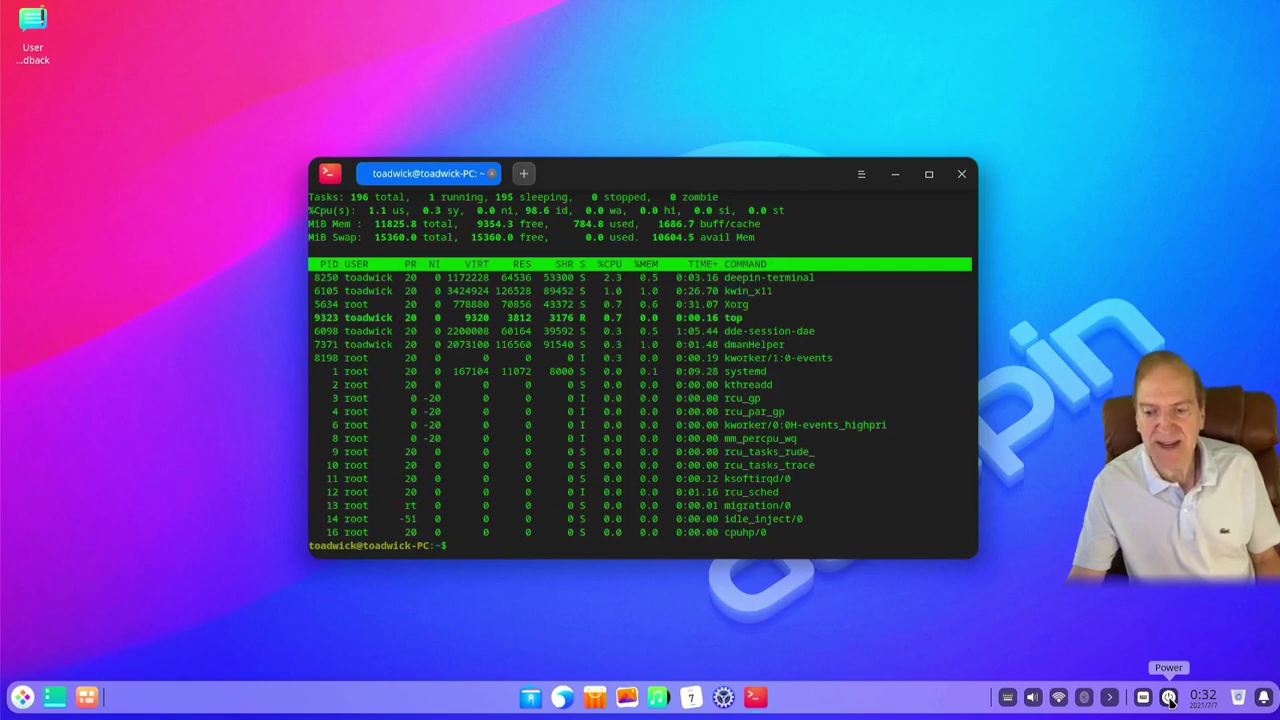
pyautogui.click(1170, 700)
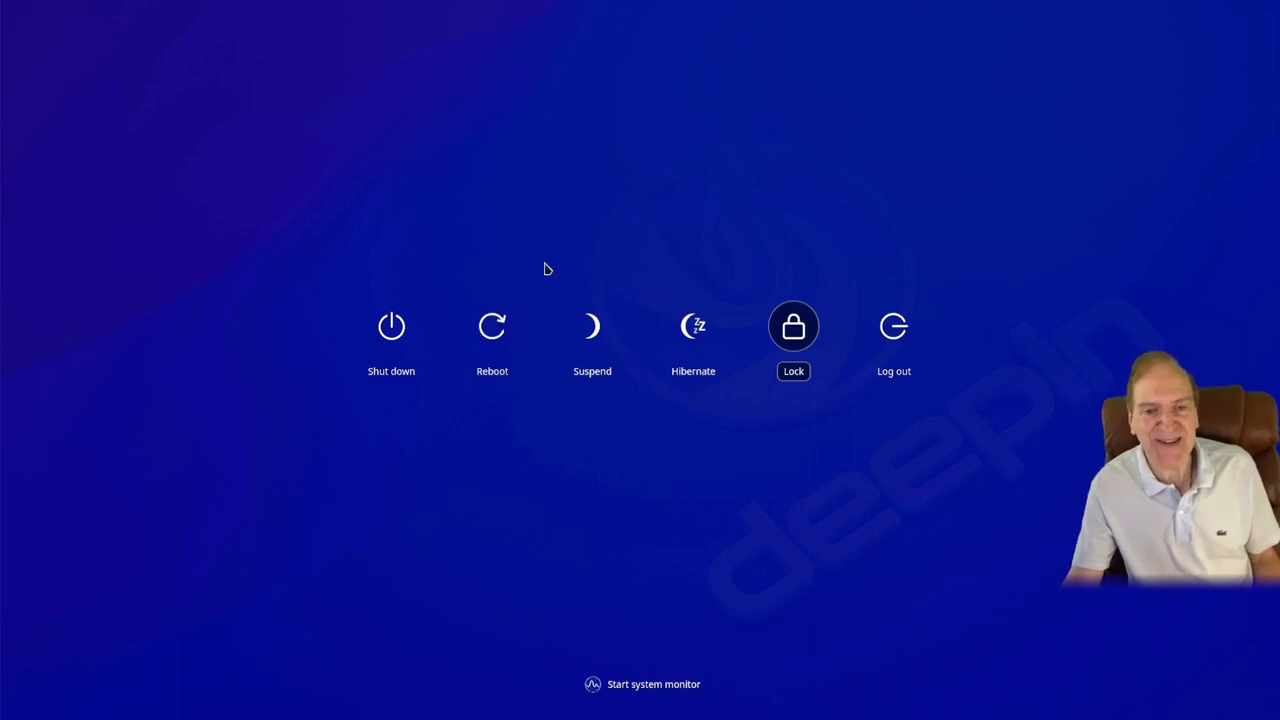
pyautogui.click(265, 224)
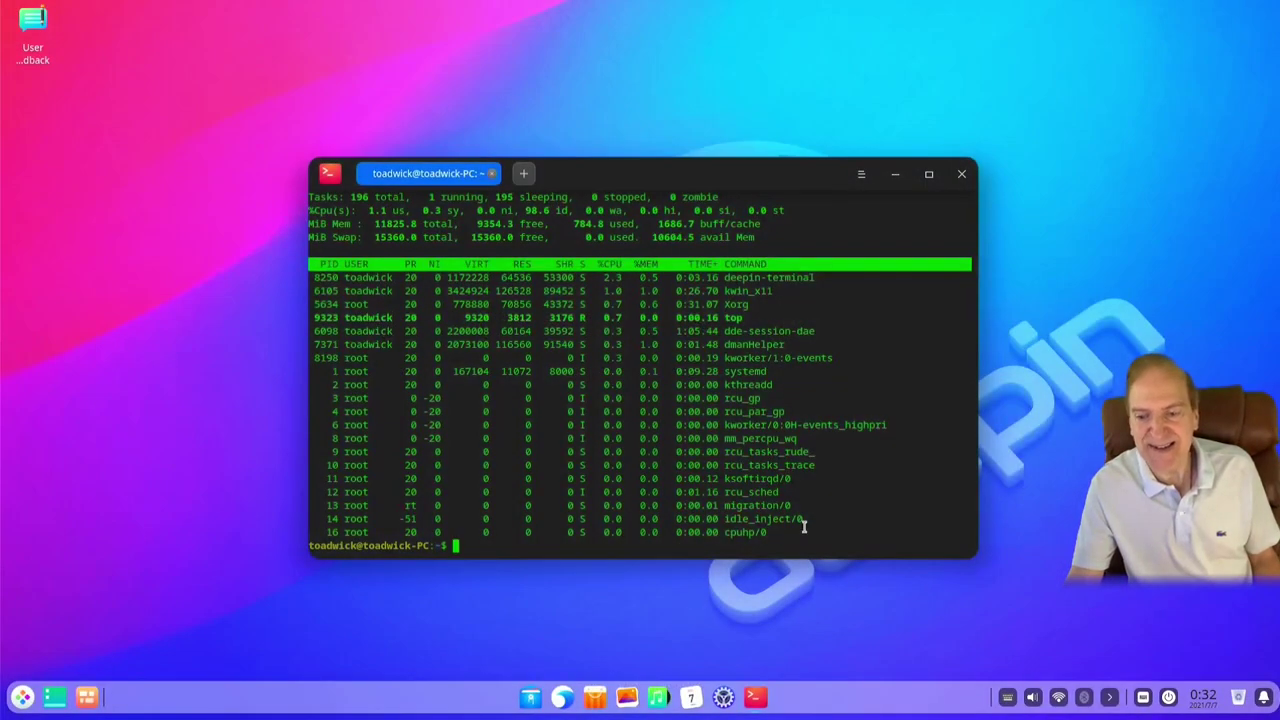
# Open Calendar from the dock clock, view the New Event form, and cancel it without saving
pyautogui.moveTo(1205, 704)
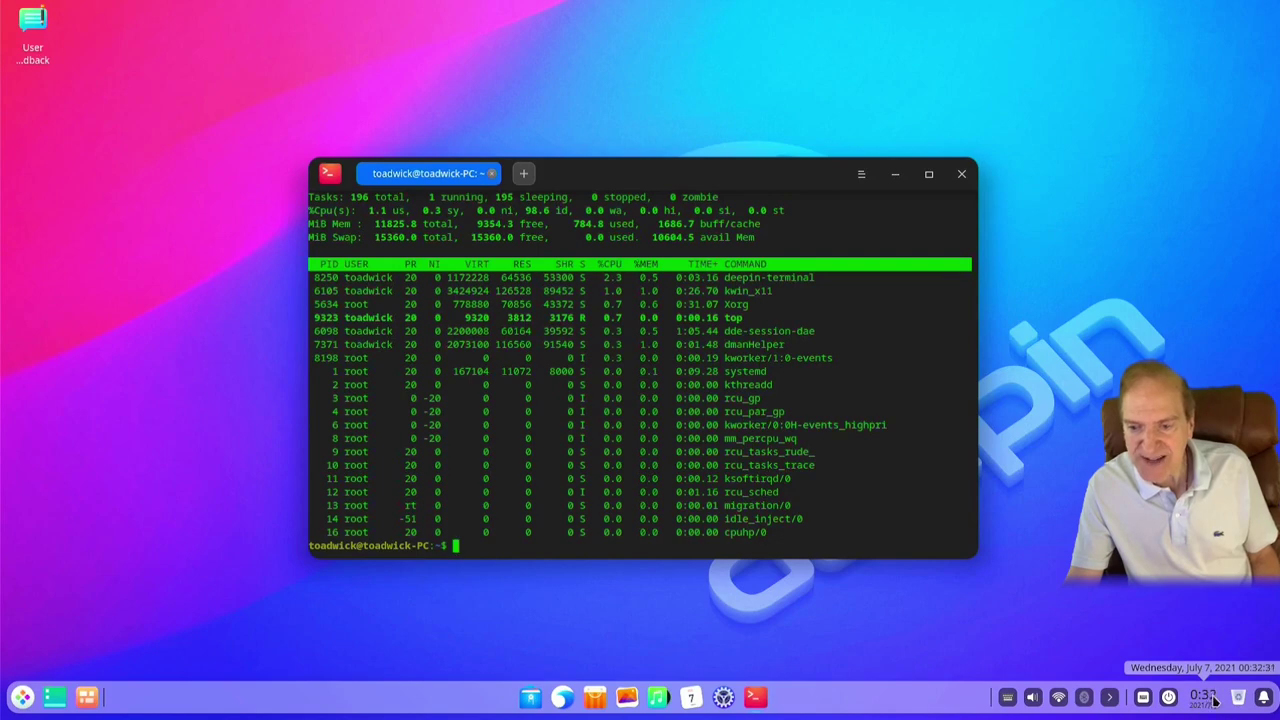
pyautogui.click(1207, 700)
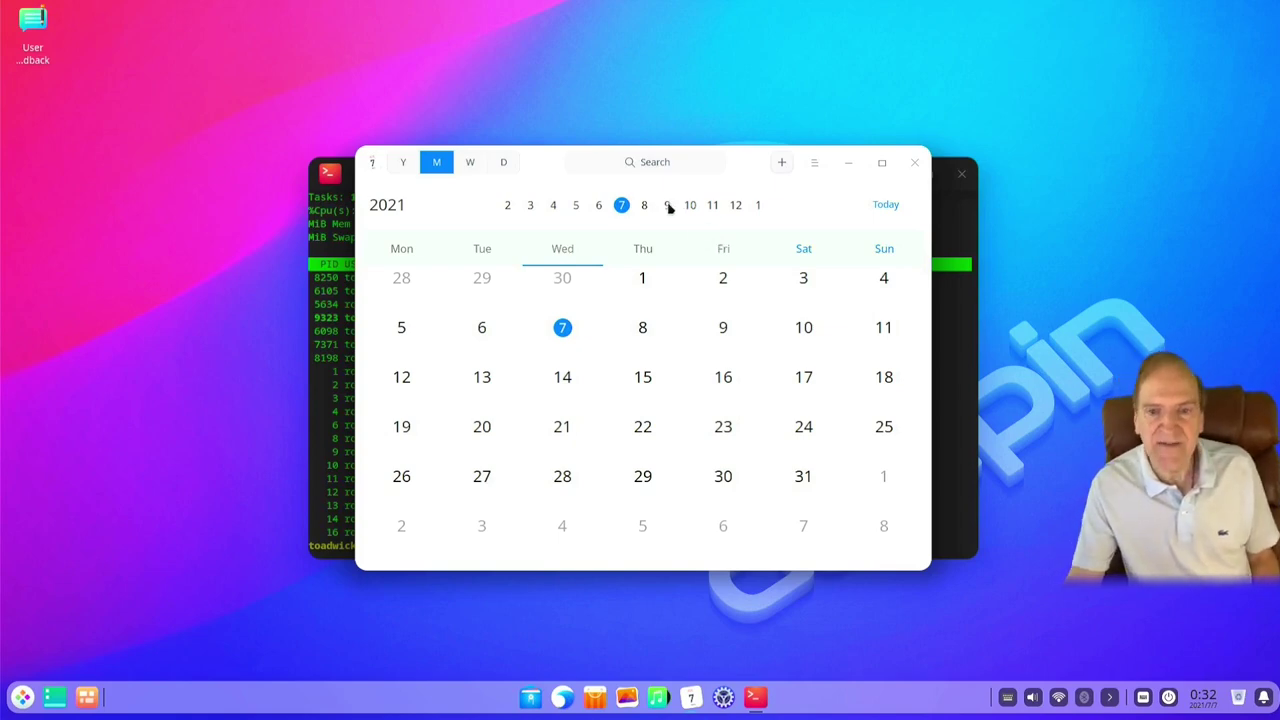
pyautogui.click(783, 163)
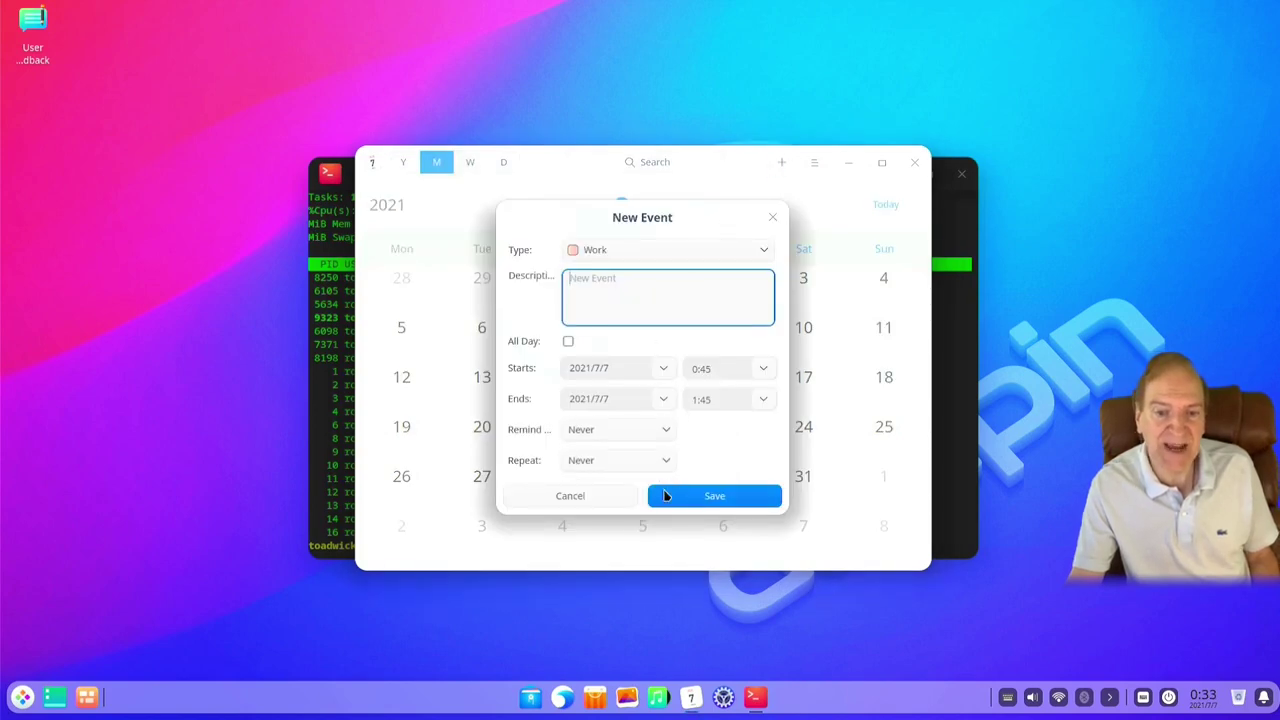
pyautogui.click(571, 496)
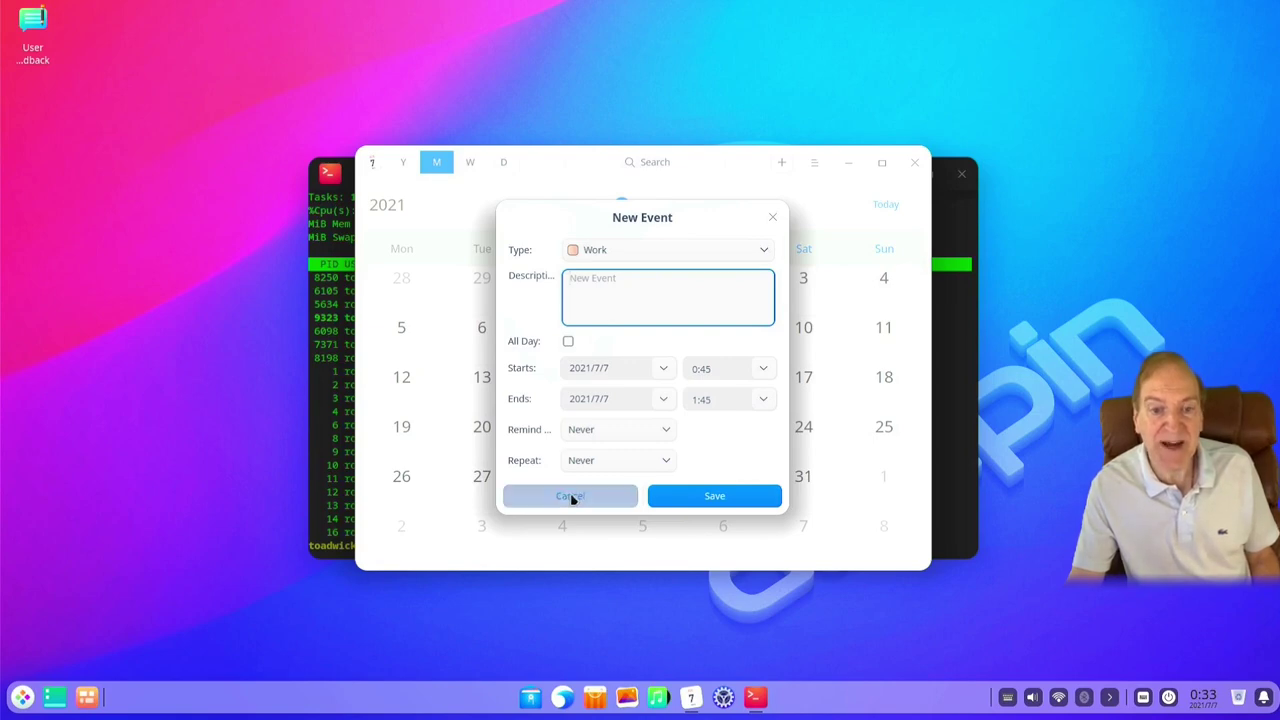
# Switch Calendar to the Dark Theme and move its window lower on the desktop
pyautogui.click(815, 163)
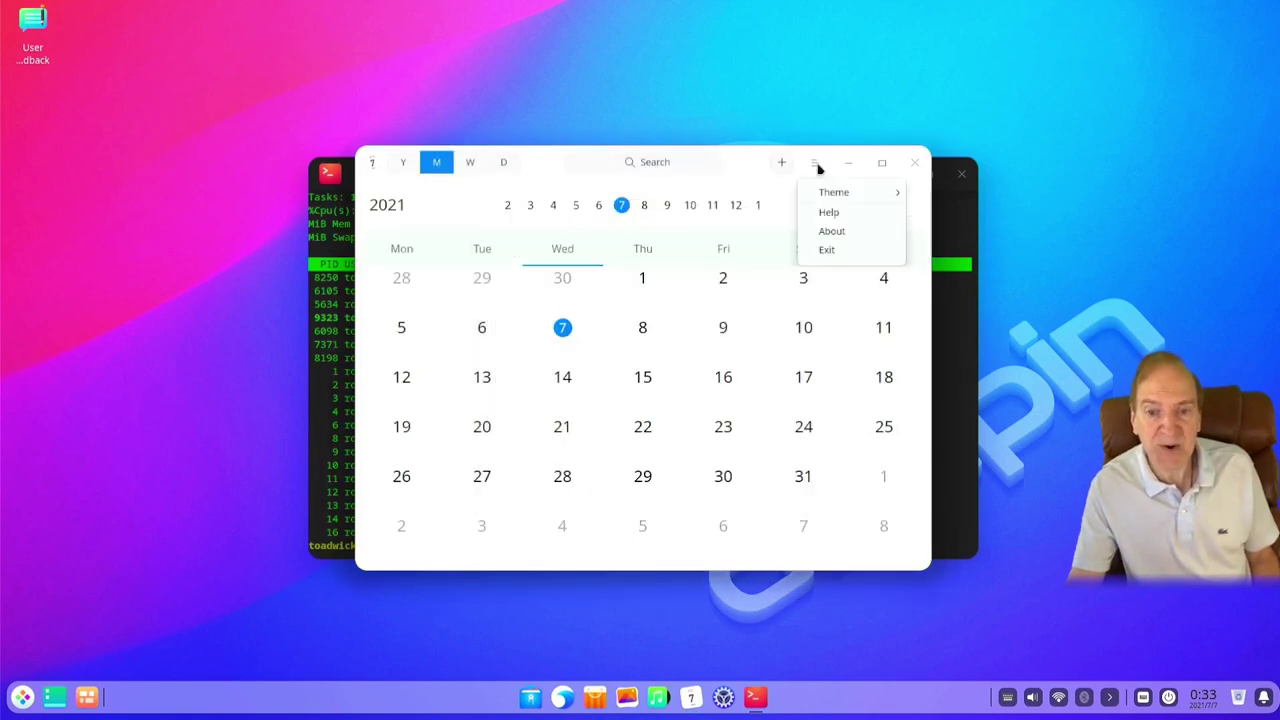
pyautogui.moveTo(830, 195)
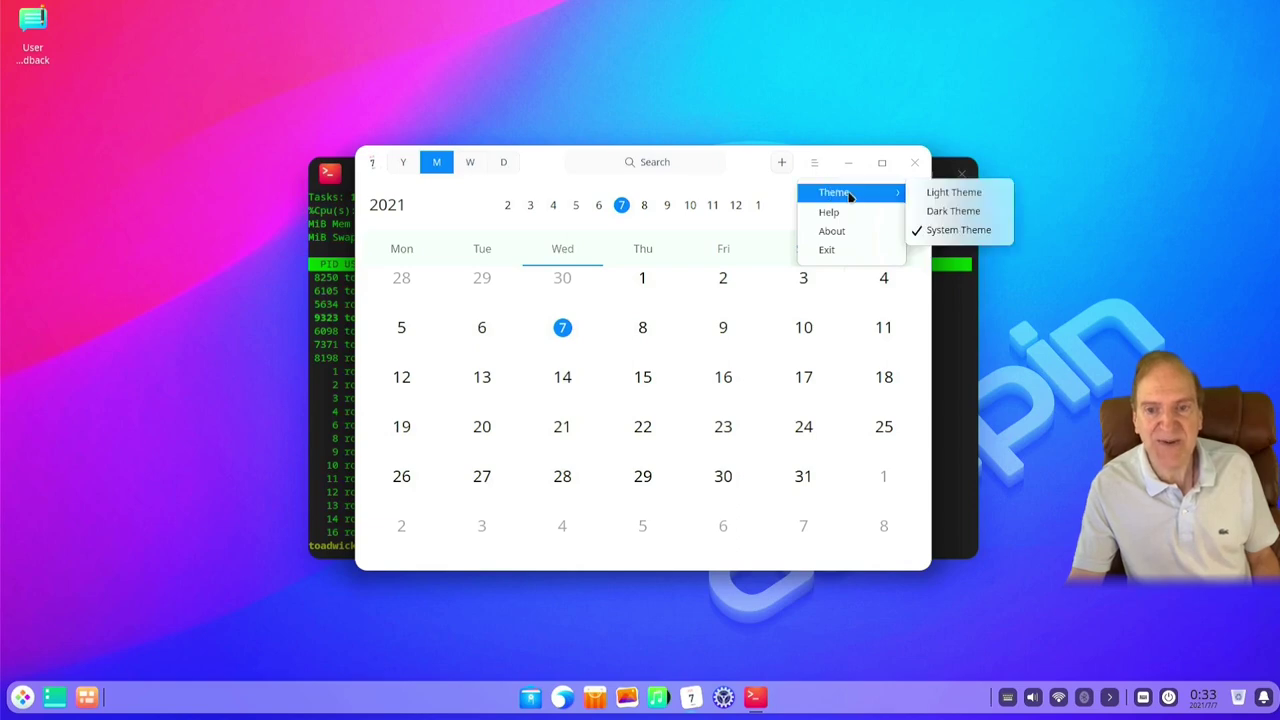
pyautogui.click(931, 214)
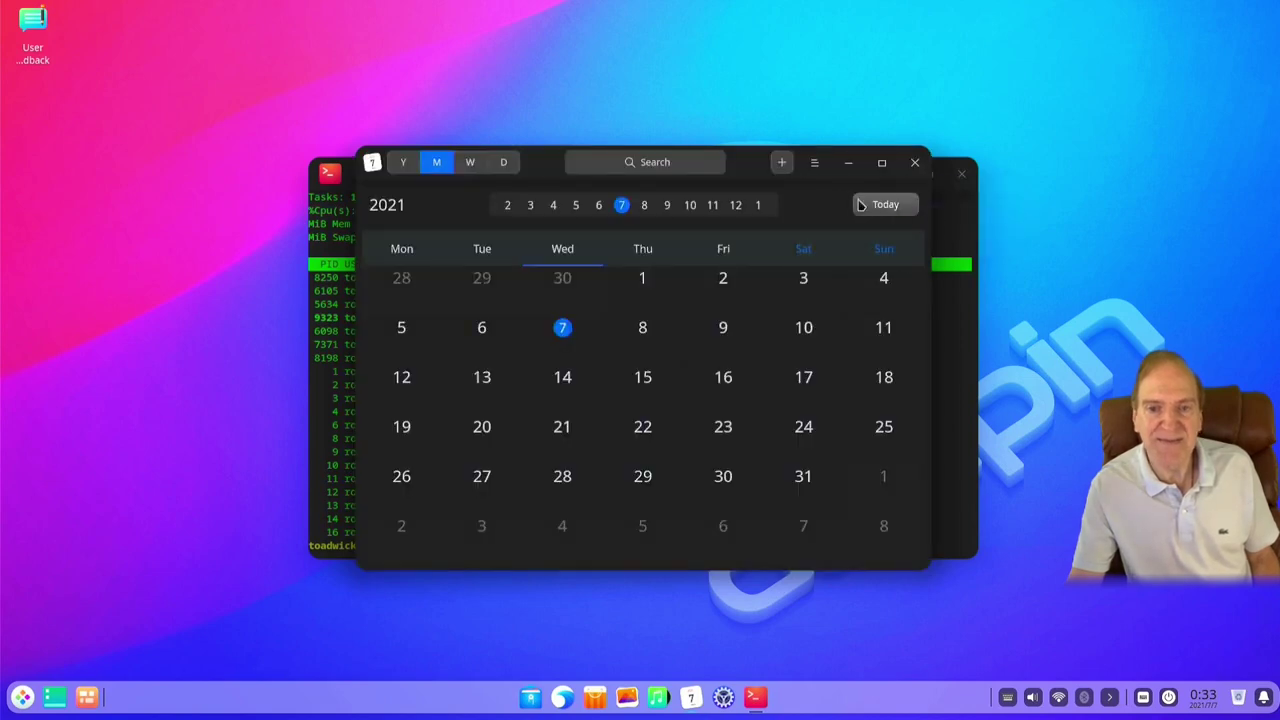
pyautogui.moveTo(737, 169); pyautogui.dragTo(676, 249)
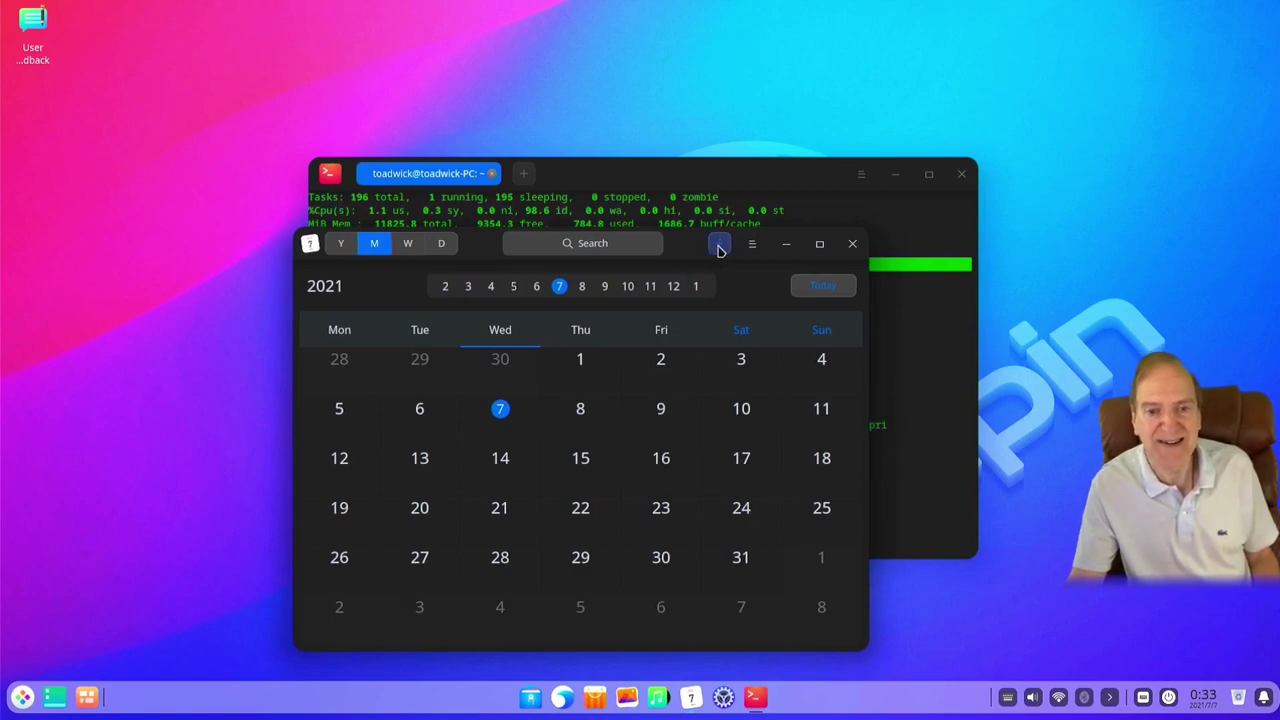
# Set Calendar's theme back to System Theme and close Calendar
pyautogui.click(720, 248)
pyautogui.click(711, 296)
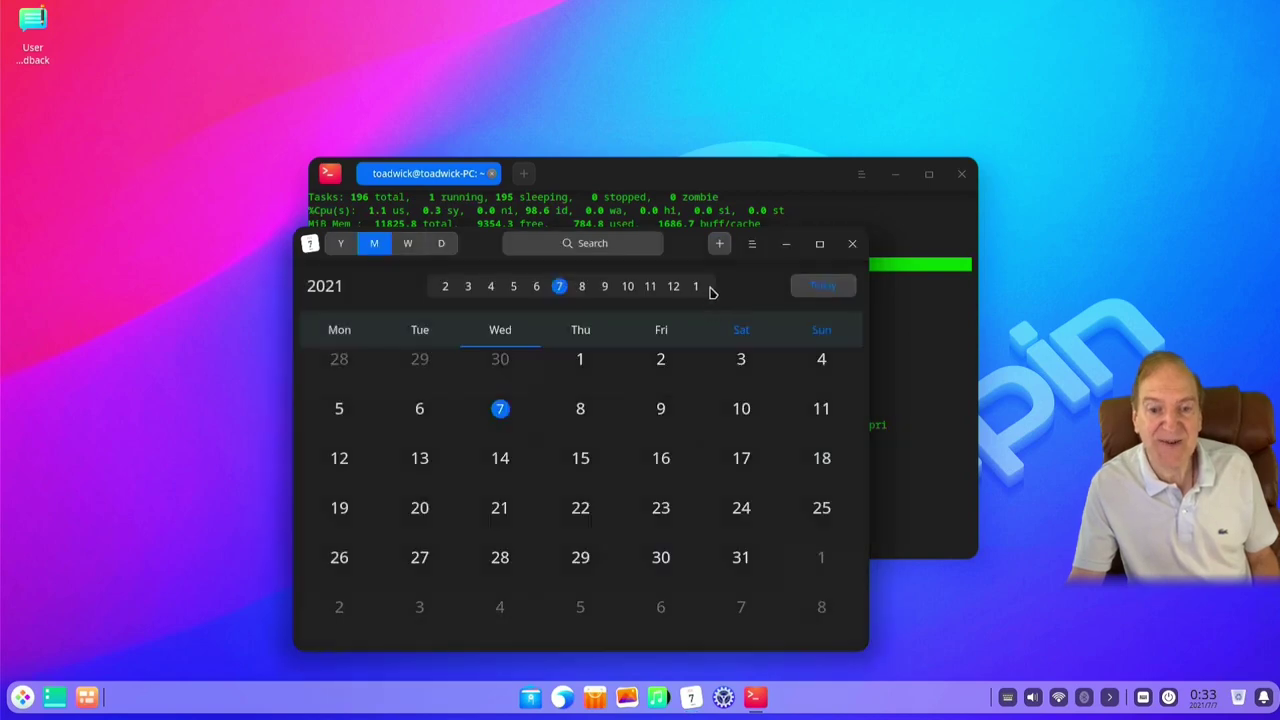
pyautogui.click(716, 246)
pyautogui.press('Escape')
pyautogui.click(752, 244)
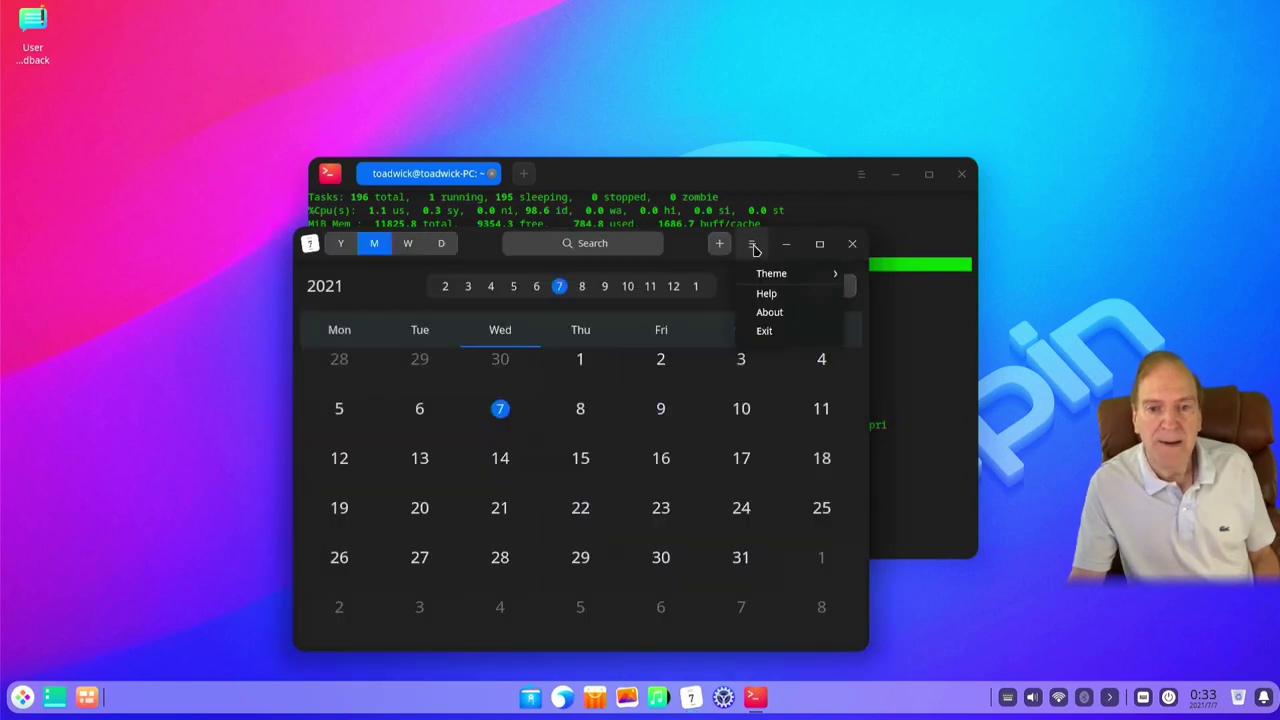
pyautogui.moveTo(782, 280)
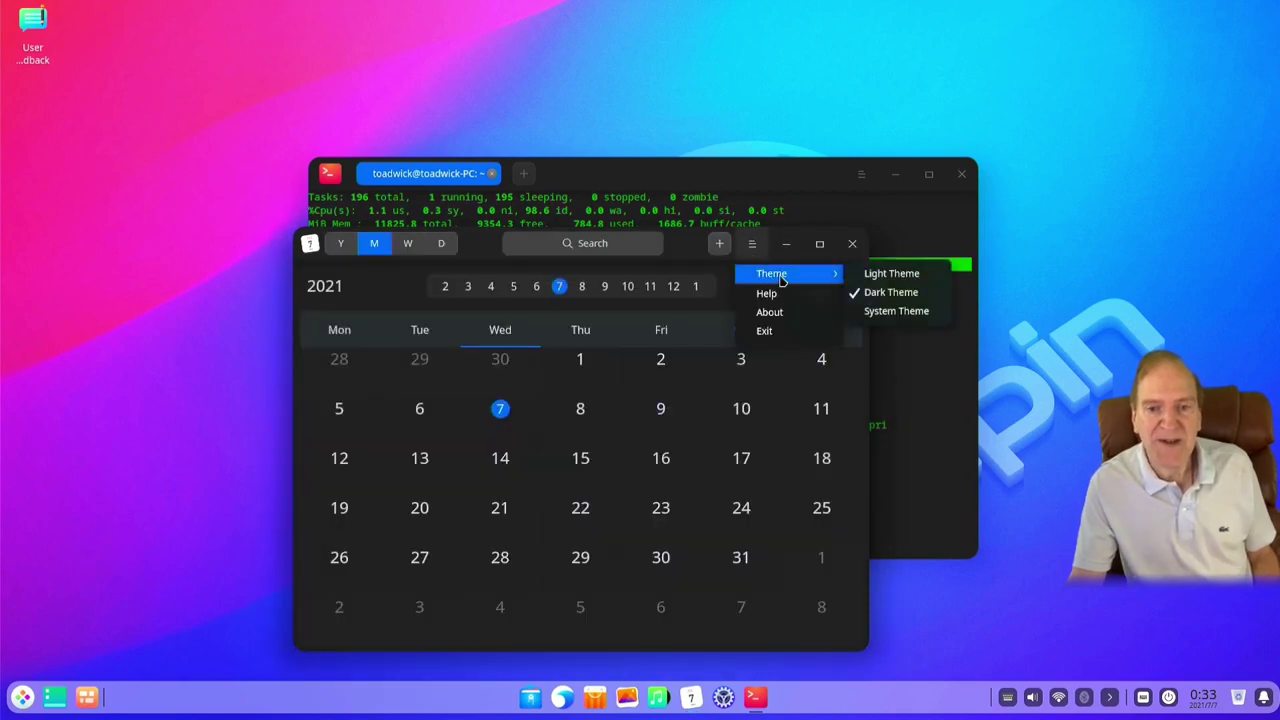
pyautogui.click(875, 316)
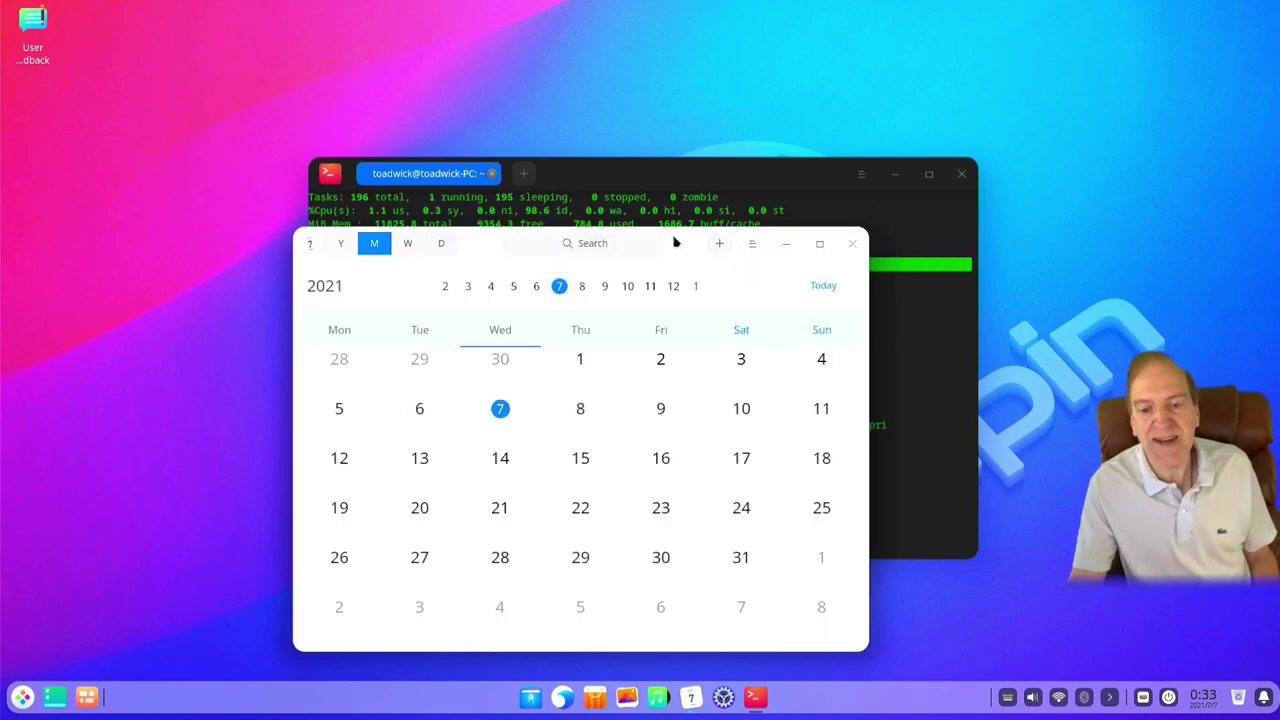
pyautogui.click(885, 252)
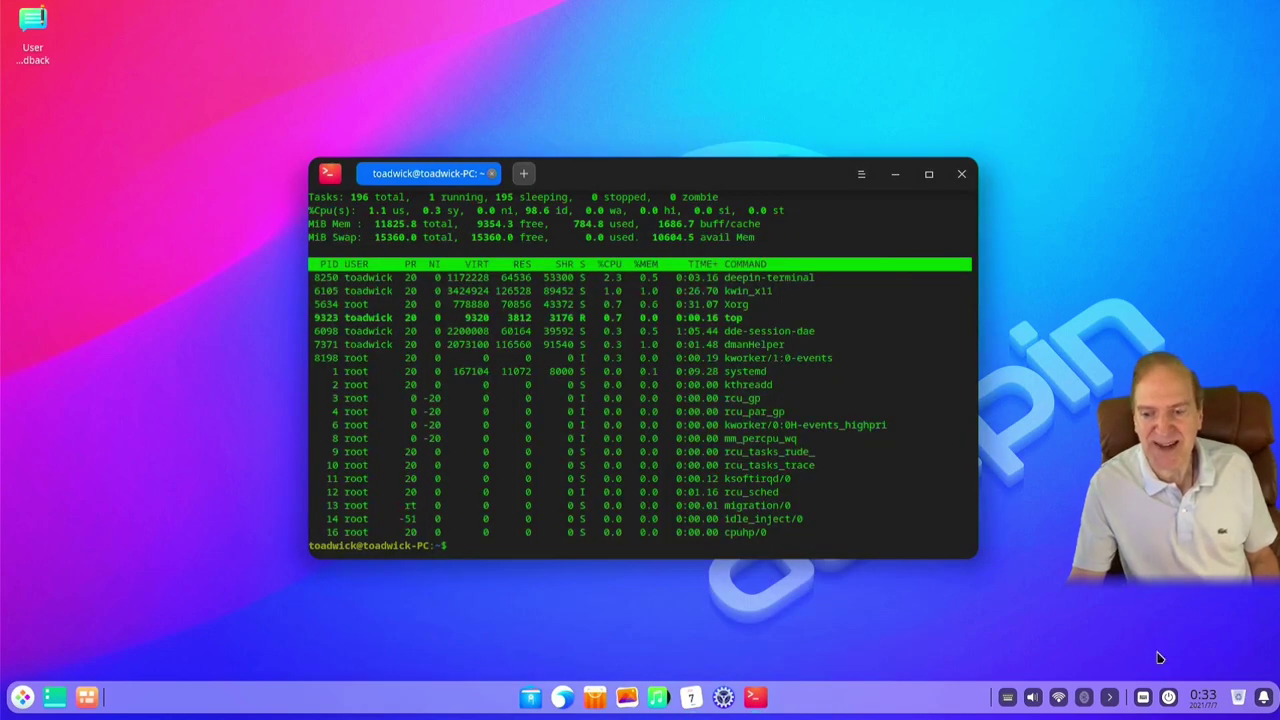
# Open the Trash folder from the dock
pyautogui.click(1239, 700)
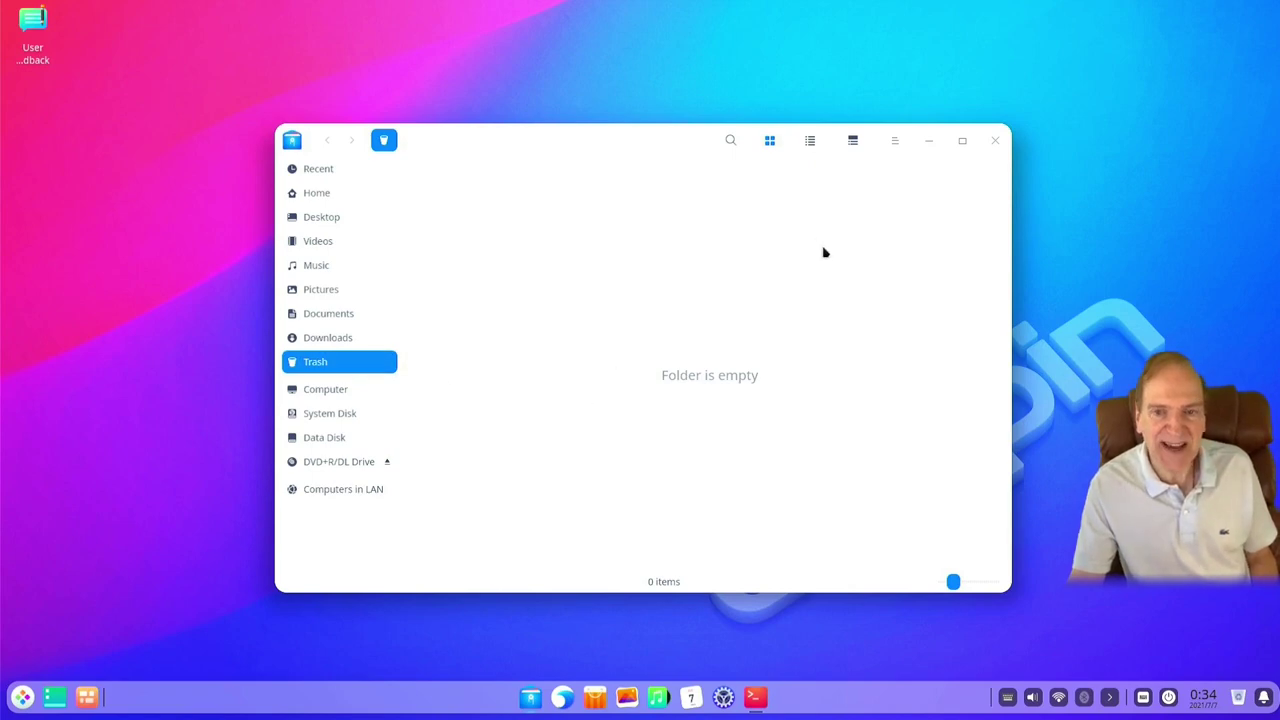
# Close the Trash window, and view the Album application's empty photo library before closing it
pyautogui.click(996, 141)
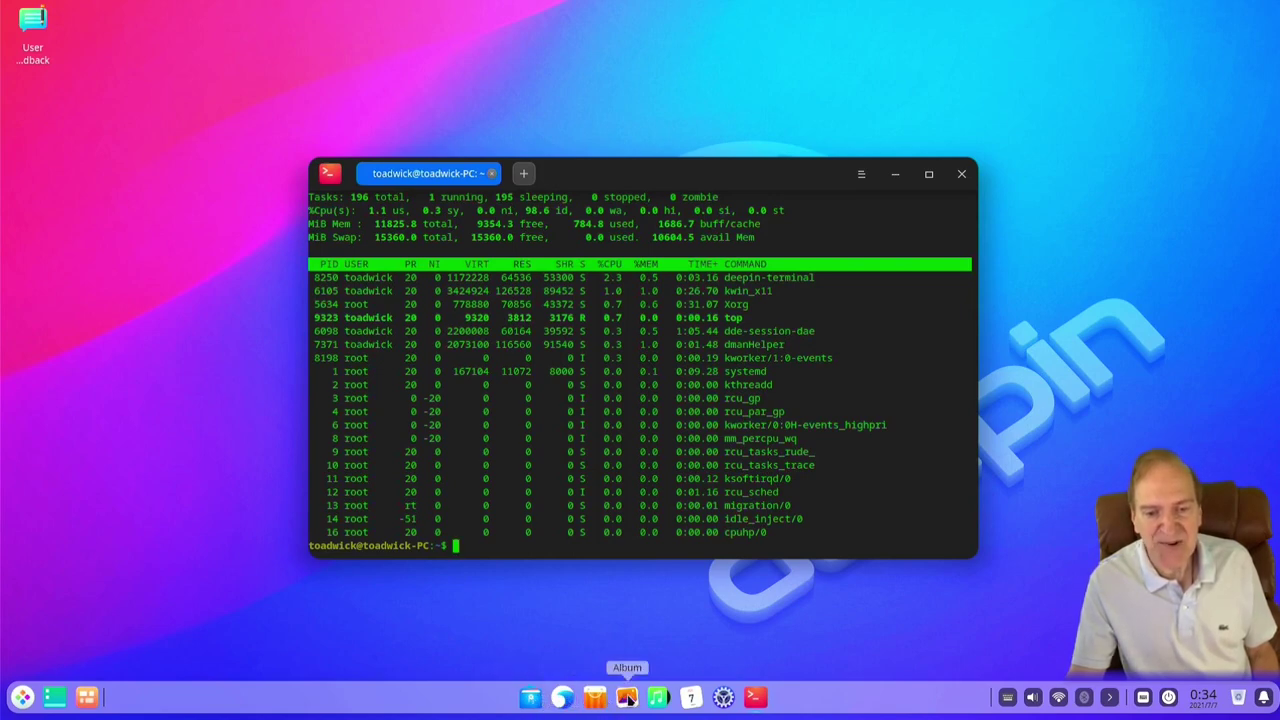
pyautogui.click(630, 698)
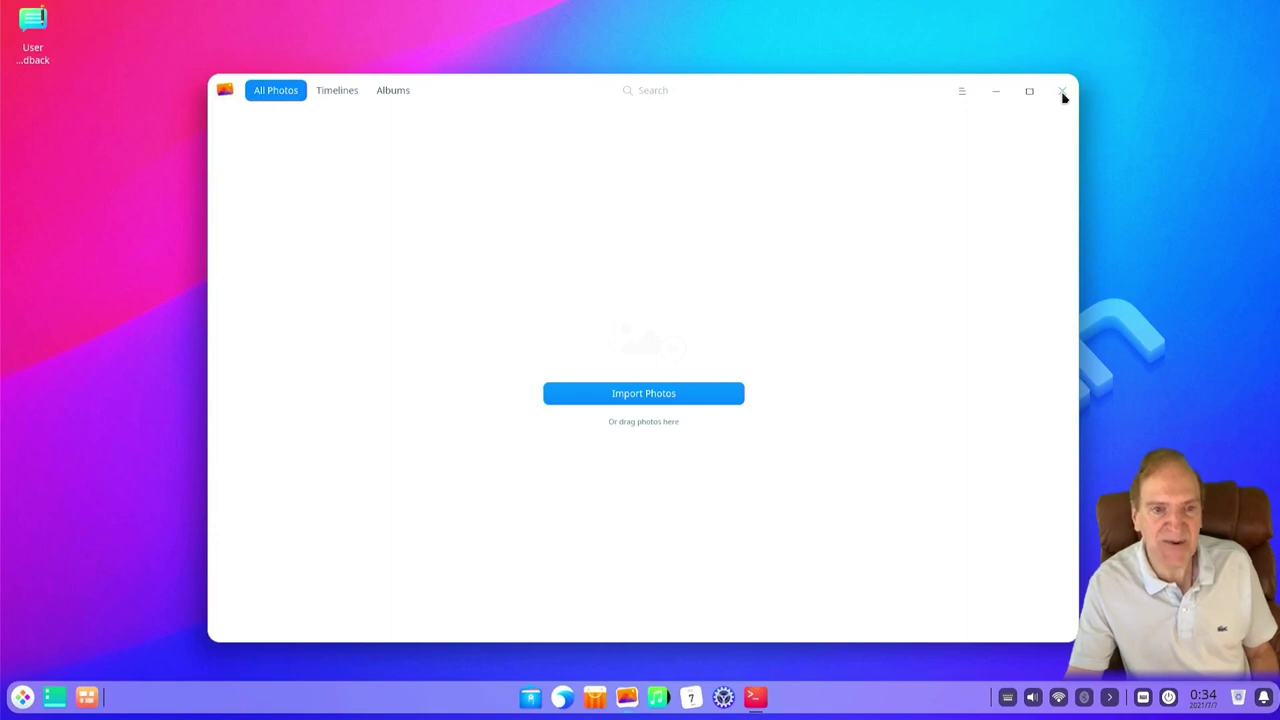
pyautogui.click(1063, 93)
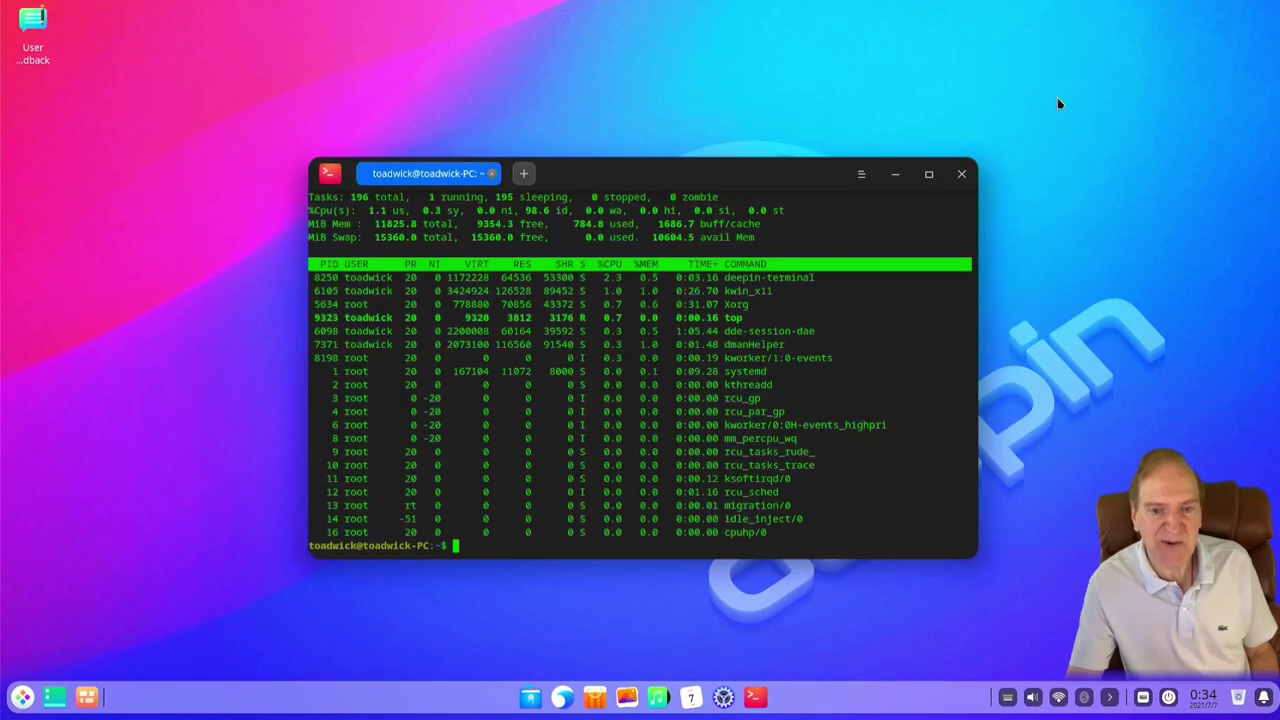
# Open Music, cancel its first closing prompt, and quit it with the Exit option instead of minimizing to the system tray
pyautogui.click(656, 697)
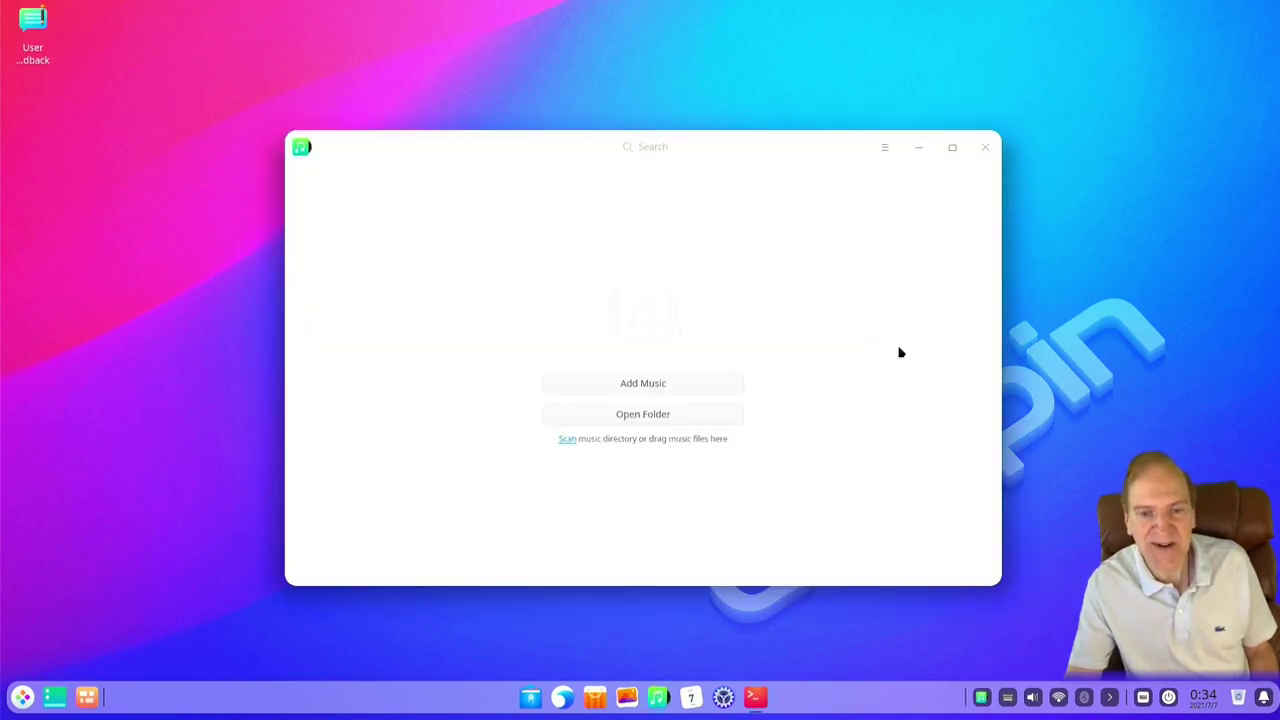
pyautogui.click(985, 150)
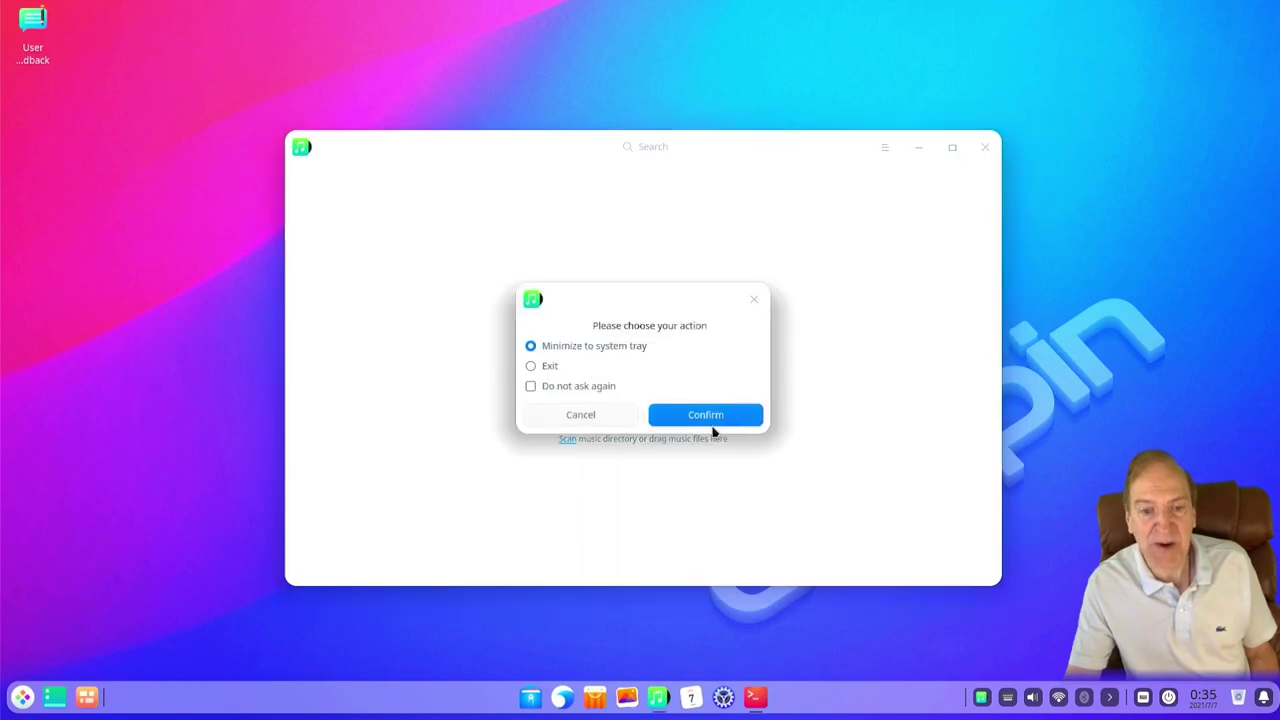
pyautogui.click(591, 420)
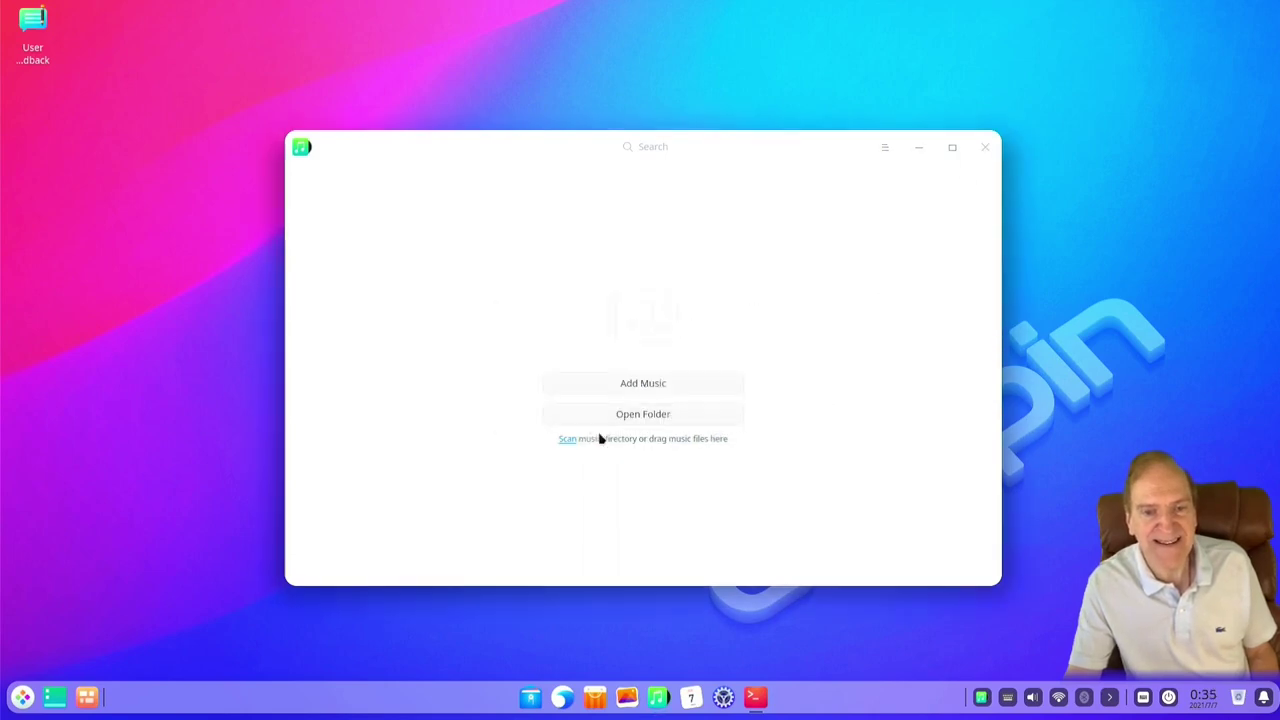
pyautogui.click(983, 149)
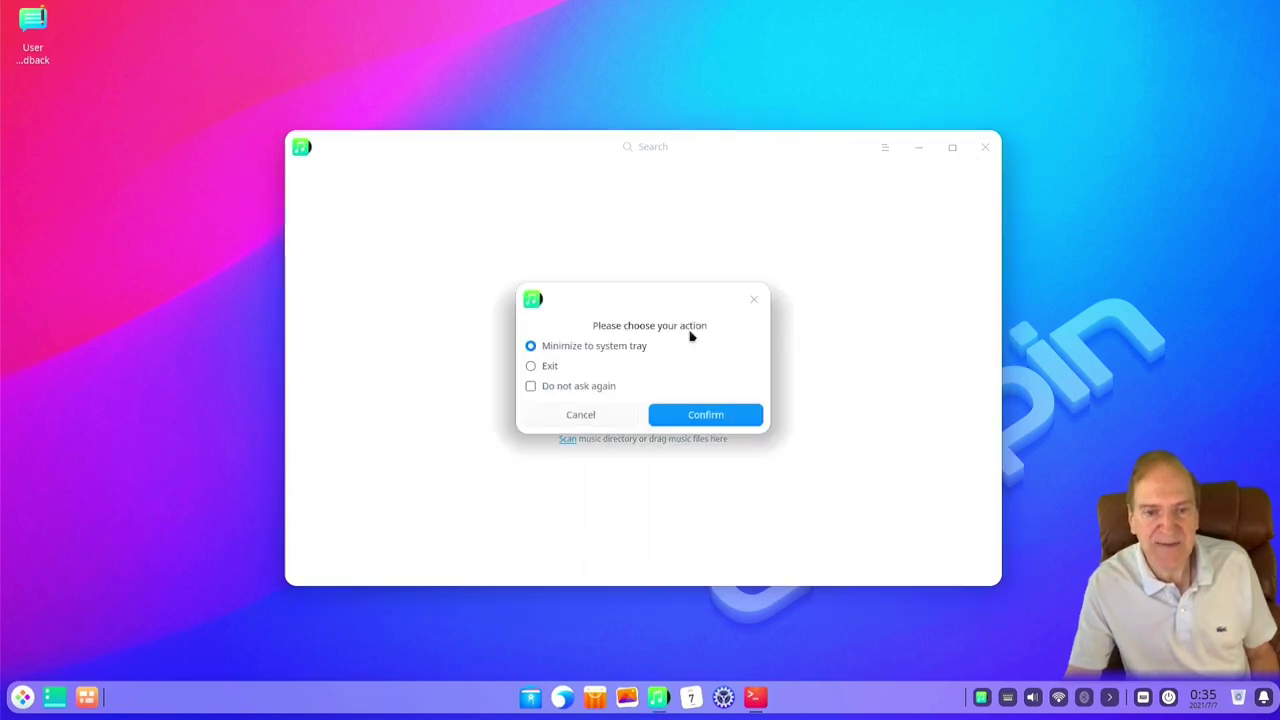
pyautogui.click(531, 369)
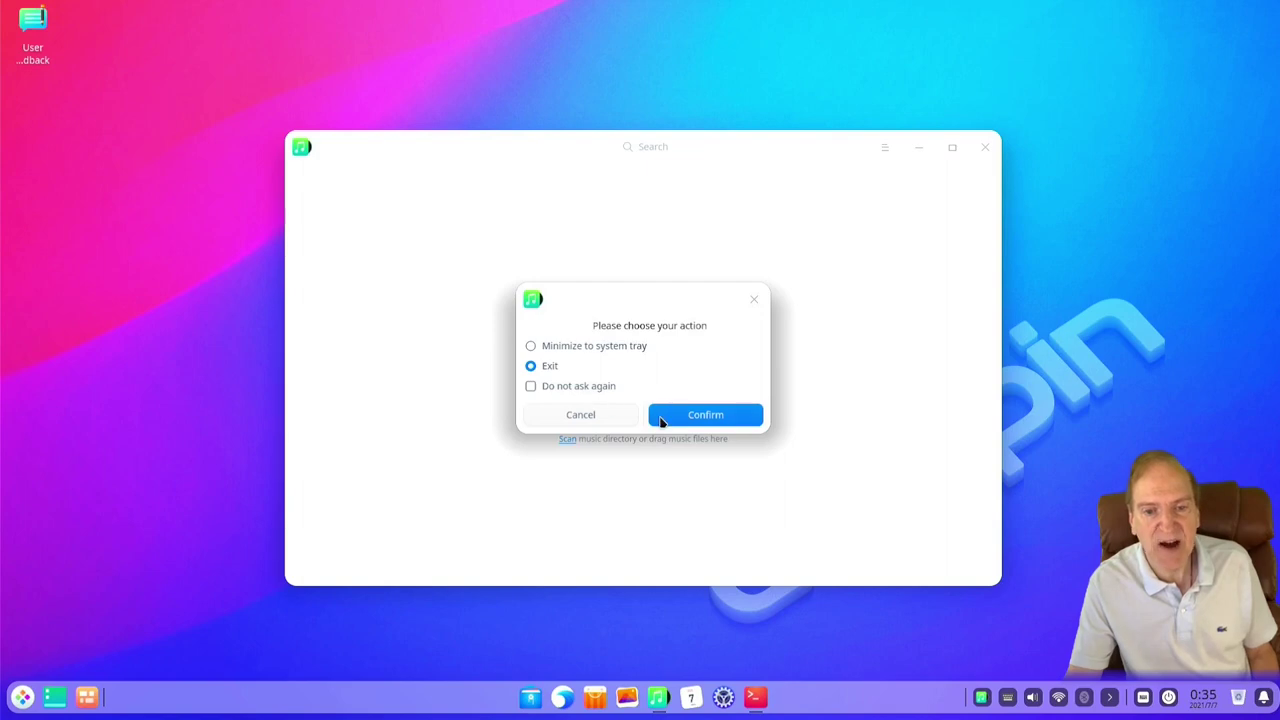
pyautogui.click(684, 420)
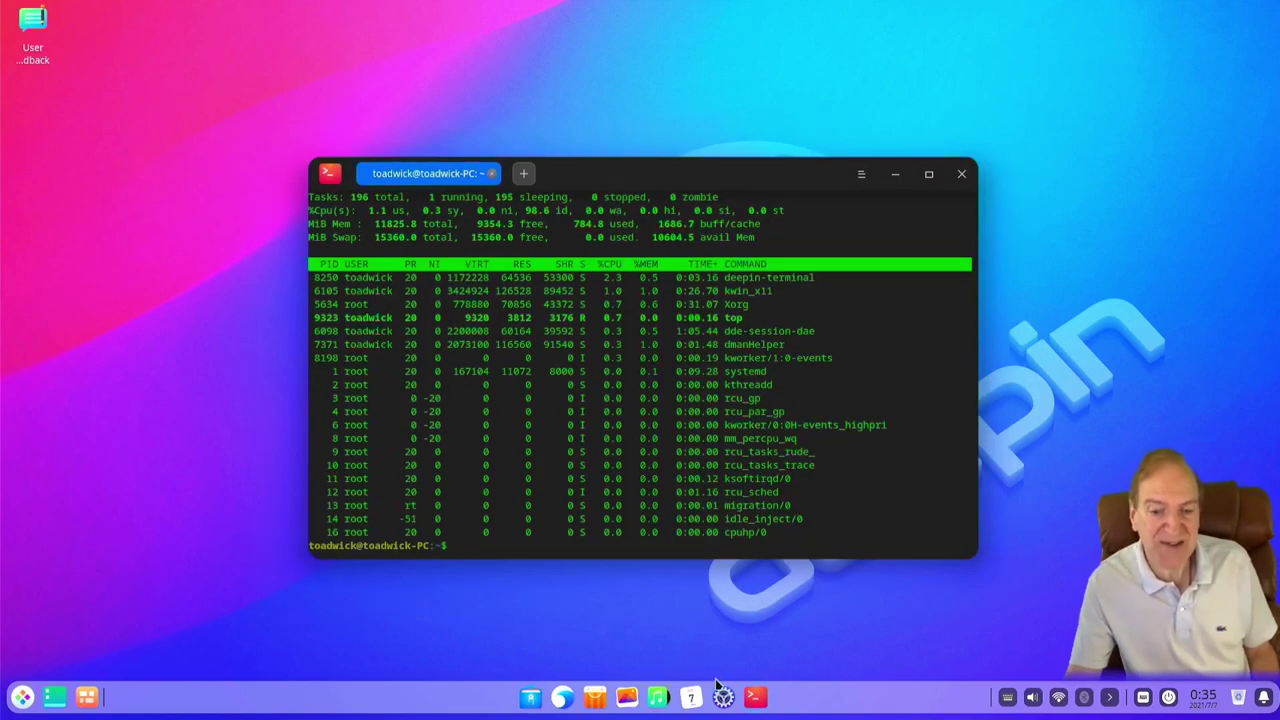
# Show the bare desktop by hiding the Terminal window, and restore the window
pyautogui.moveTo(757, 705)
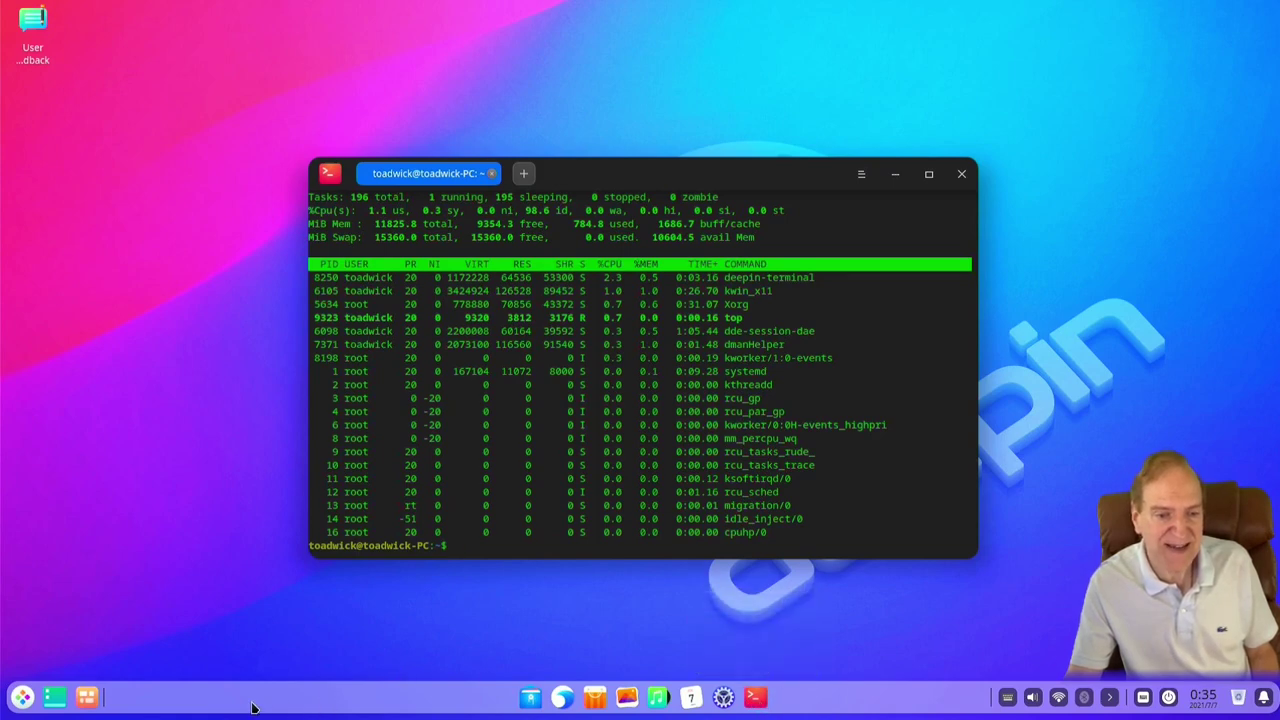
pyautogui.click(57, 701)
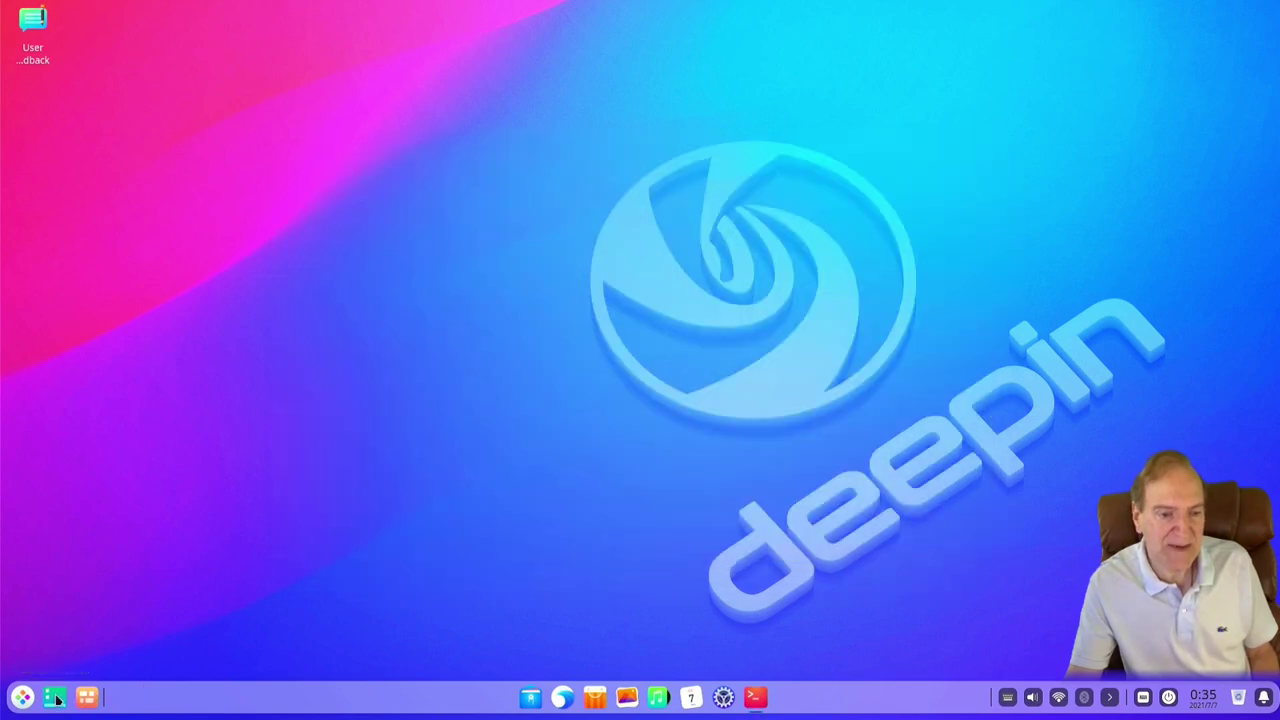
pyautogui.click(57, 701)
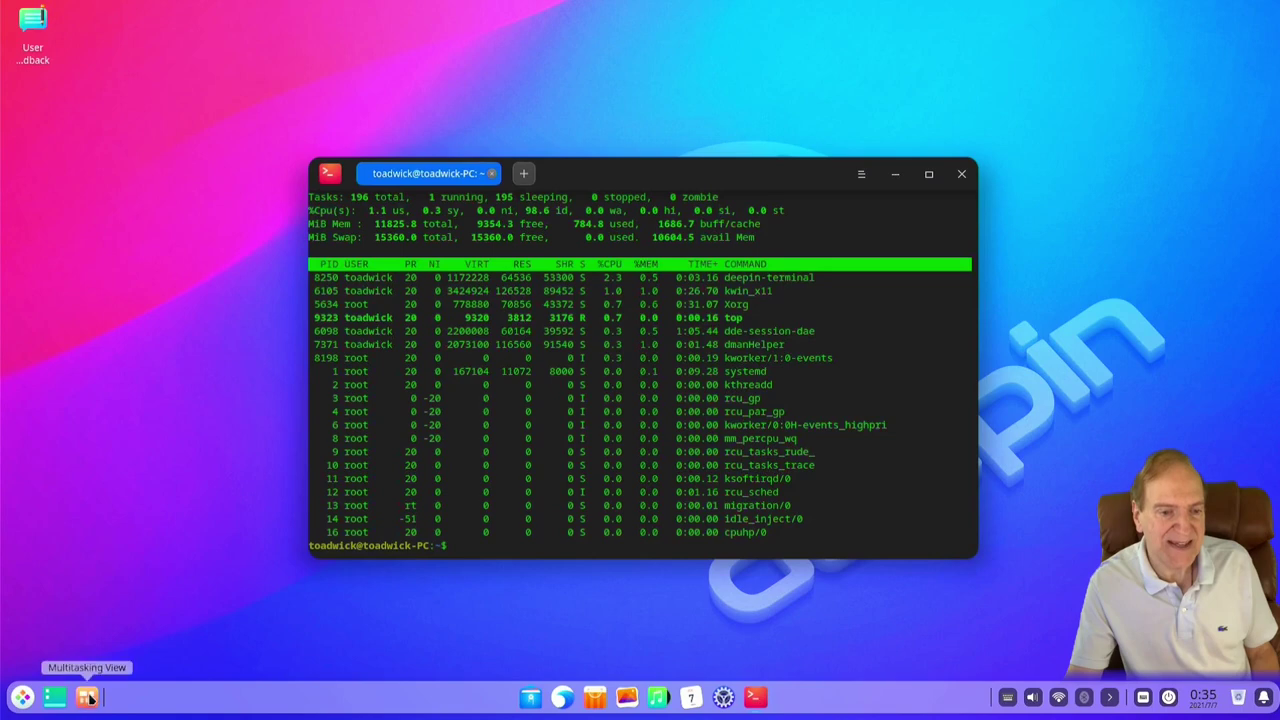
# Switch to the second workspace, the one with the red canyon wallpaper, through Multitasking View
pyautogui.click(88, 699)
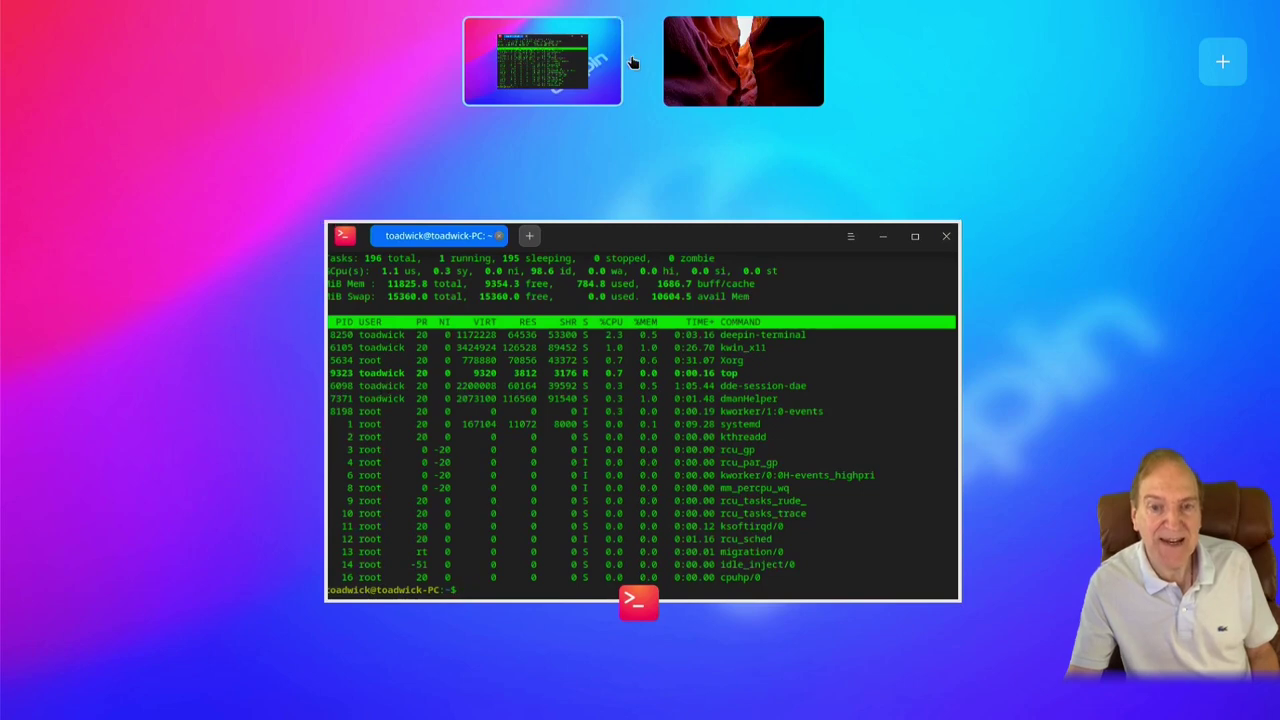
pyautogui.click(751, 74)
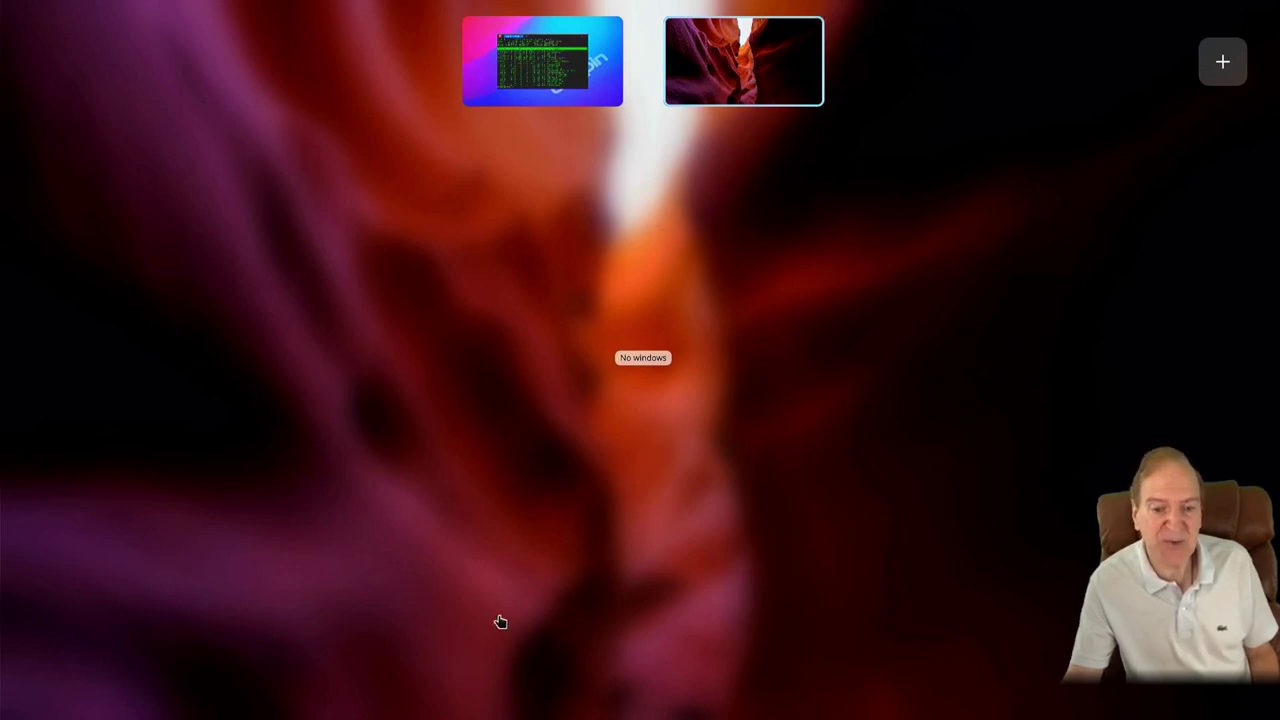
pyautogui.click(534, 406)
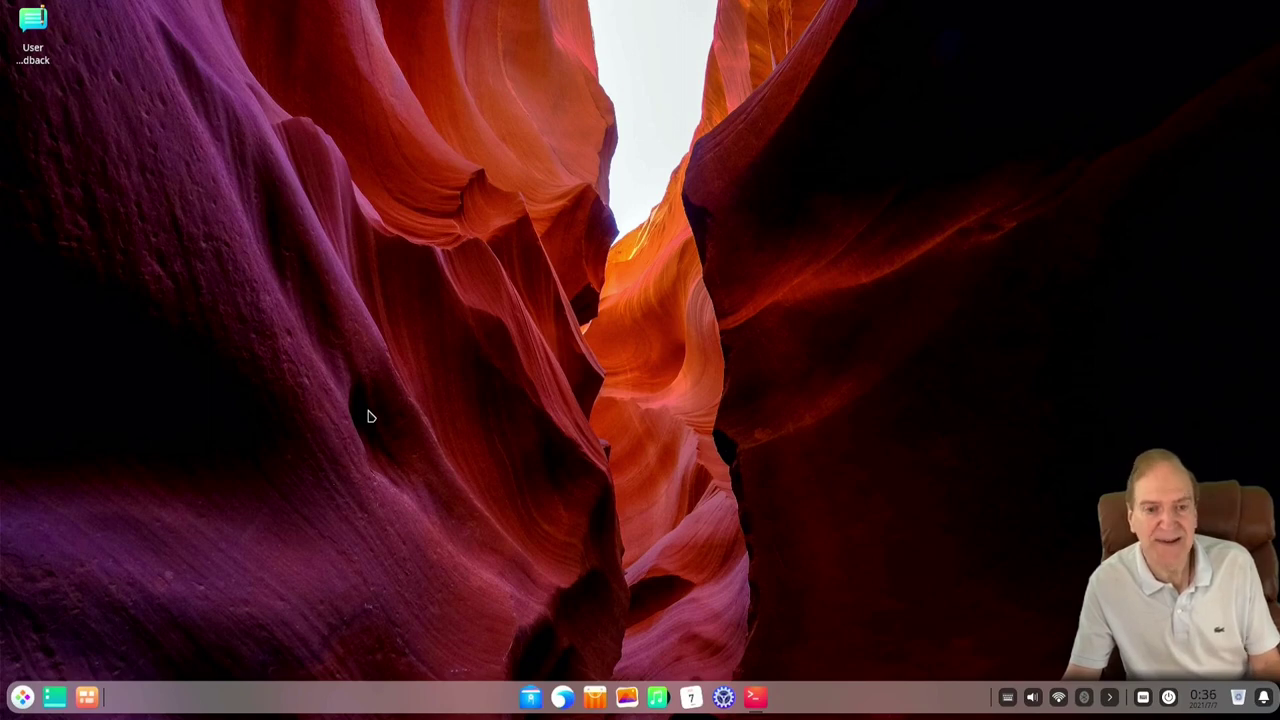
# Return to the first workspace with the Deepin wallpaper through Multitasking View
pyautogui.click(87, 703)
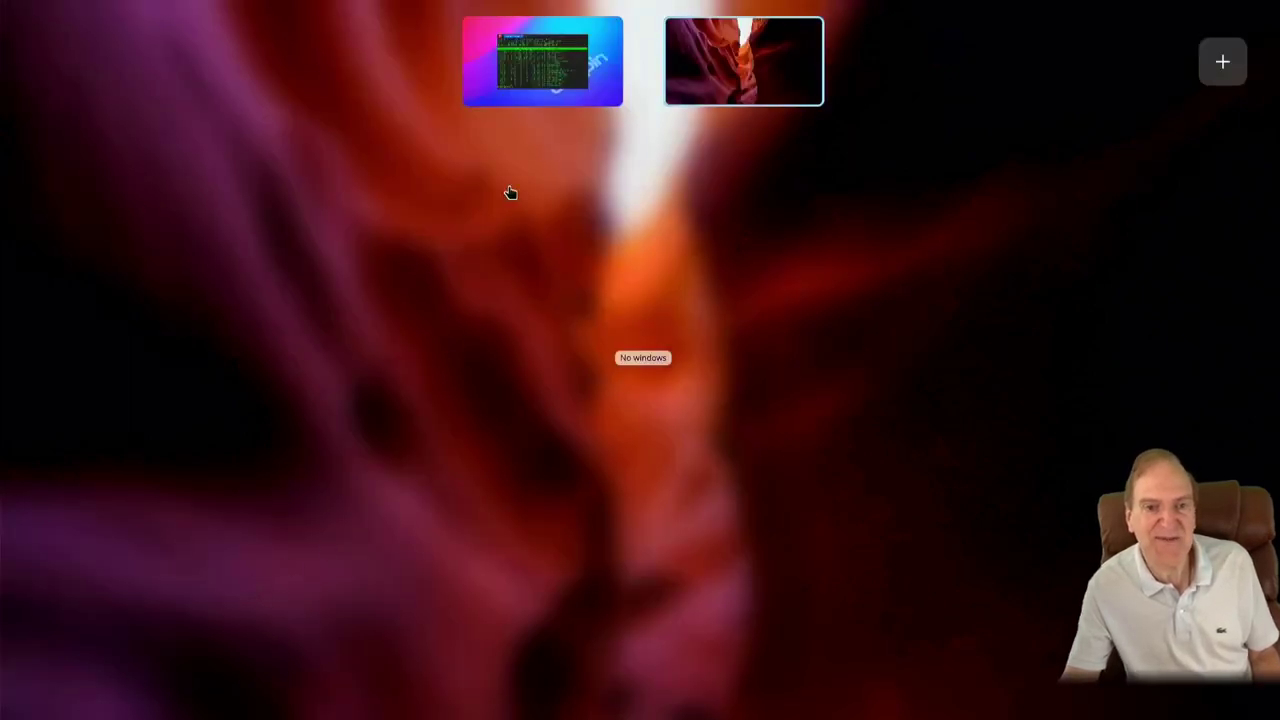
pyautogui.click(558, 84)
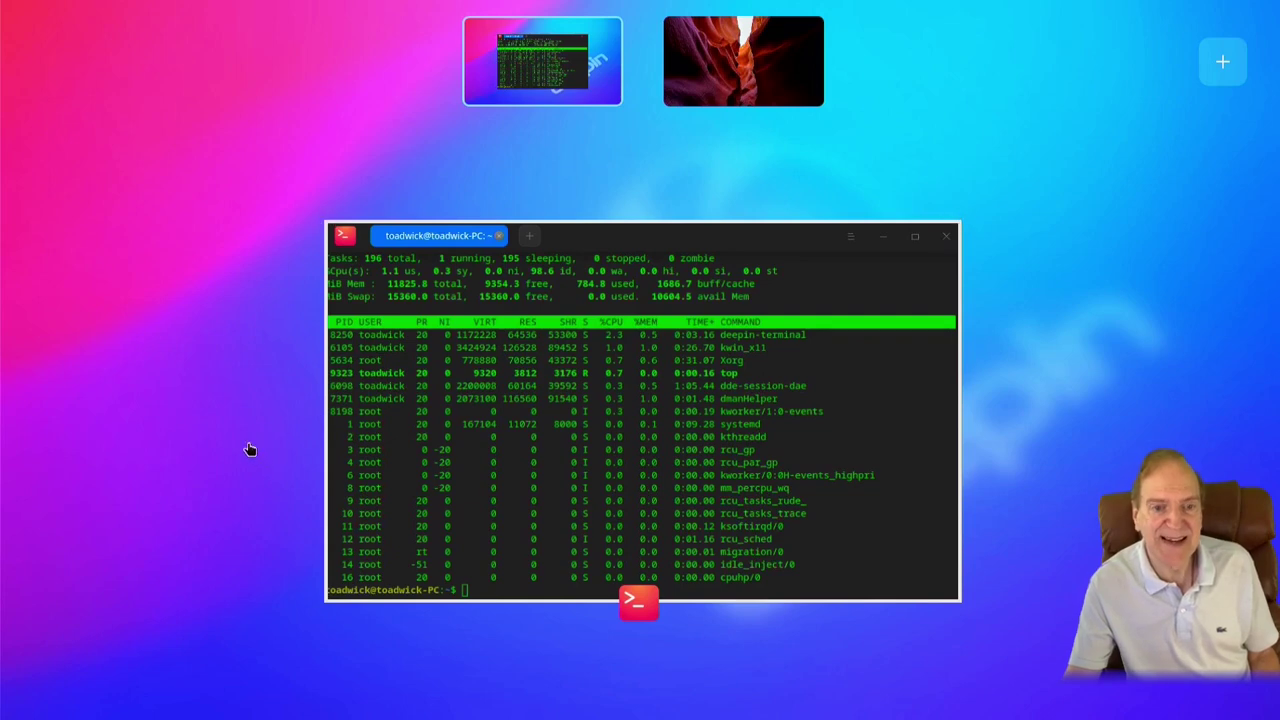
pyautogui.click(206, 443)
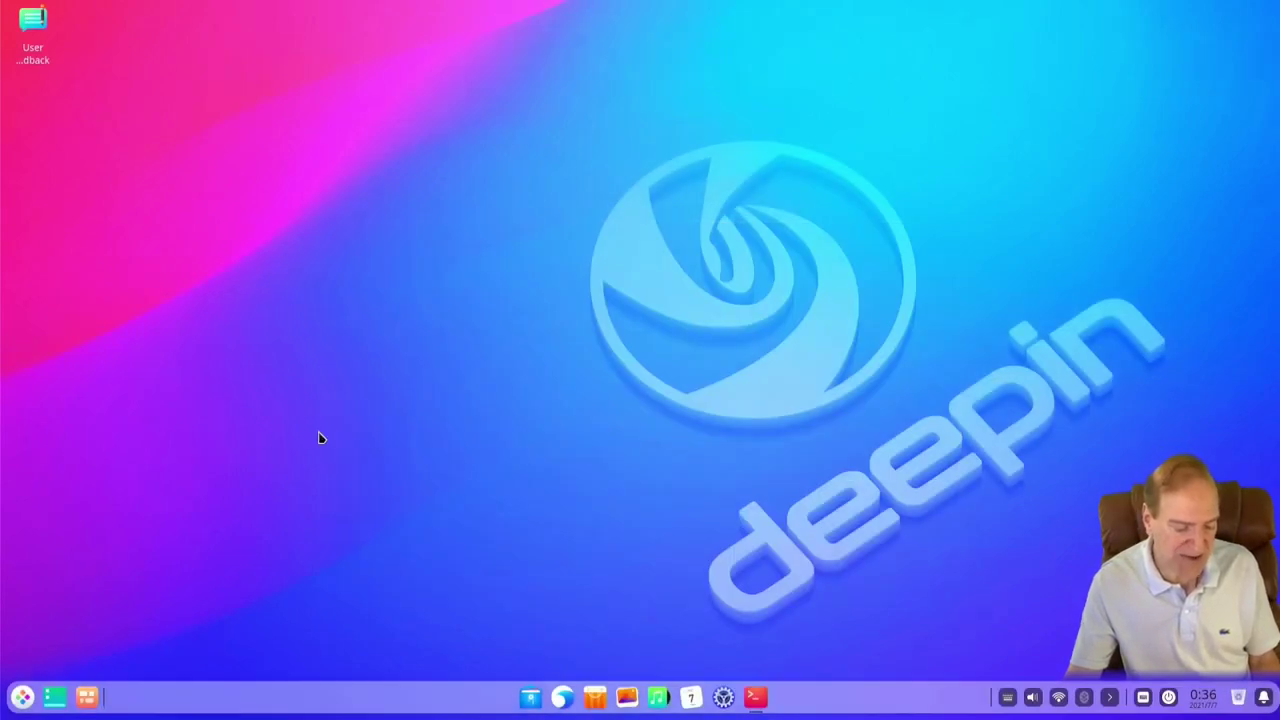
# Switch back and forth between the two workspaces without Multitasking View, opening and dismissing the launcher in between
pyautogui.press('super+Right')
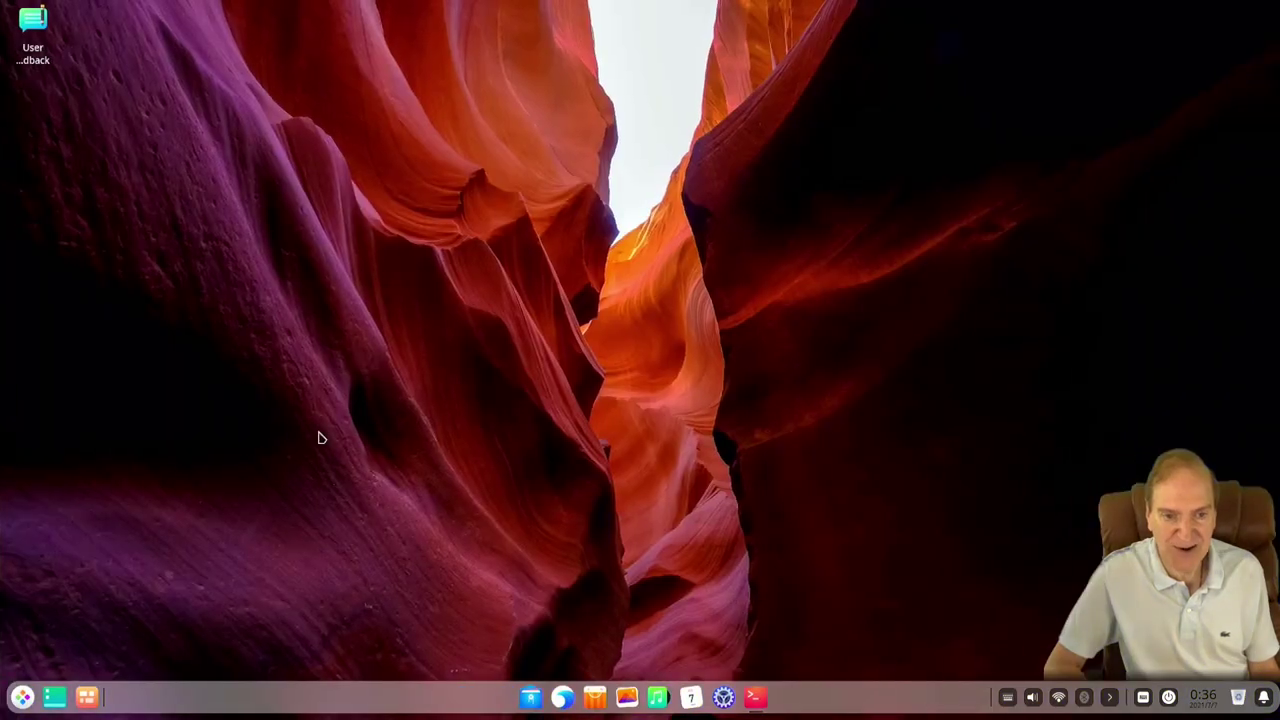
pyautogui.press('super')
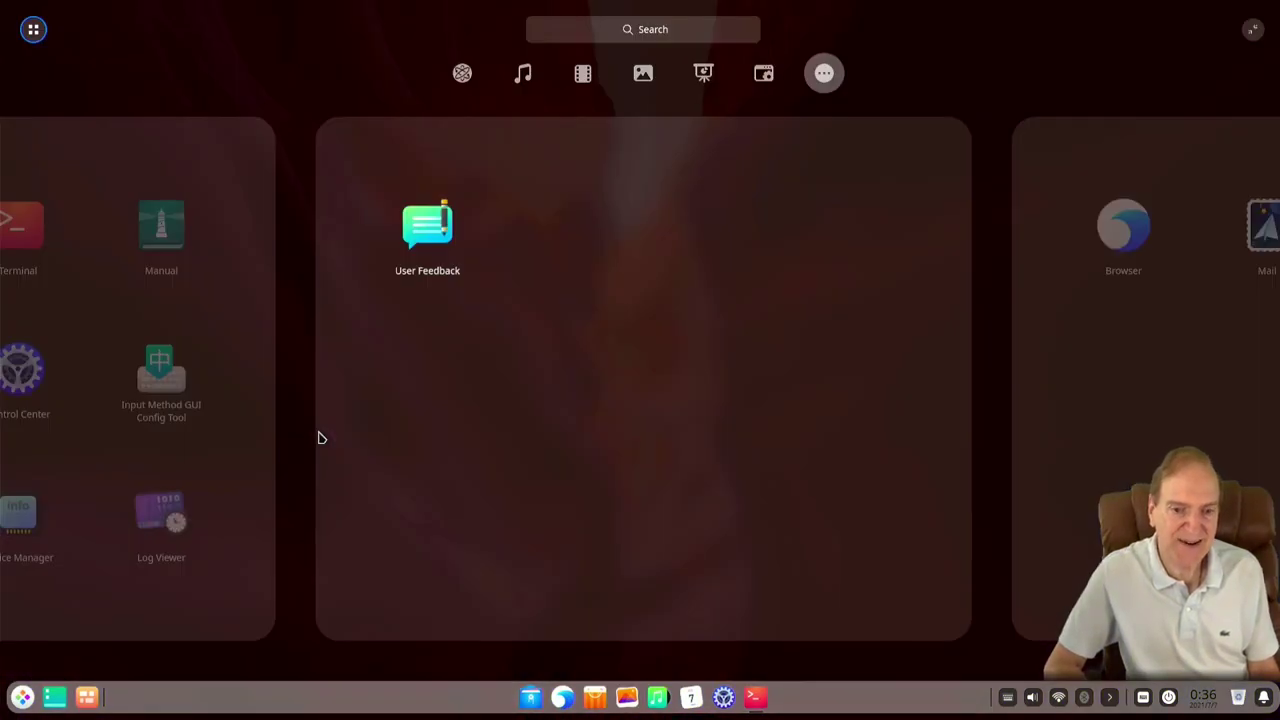
pyautogui.click(320, 438)
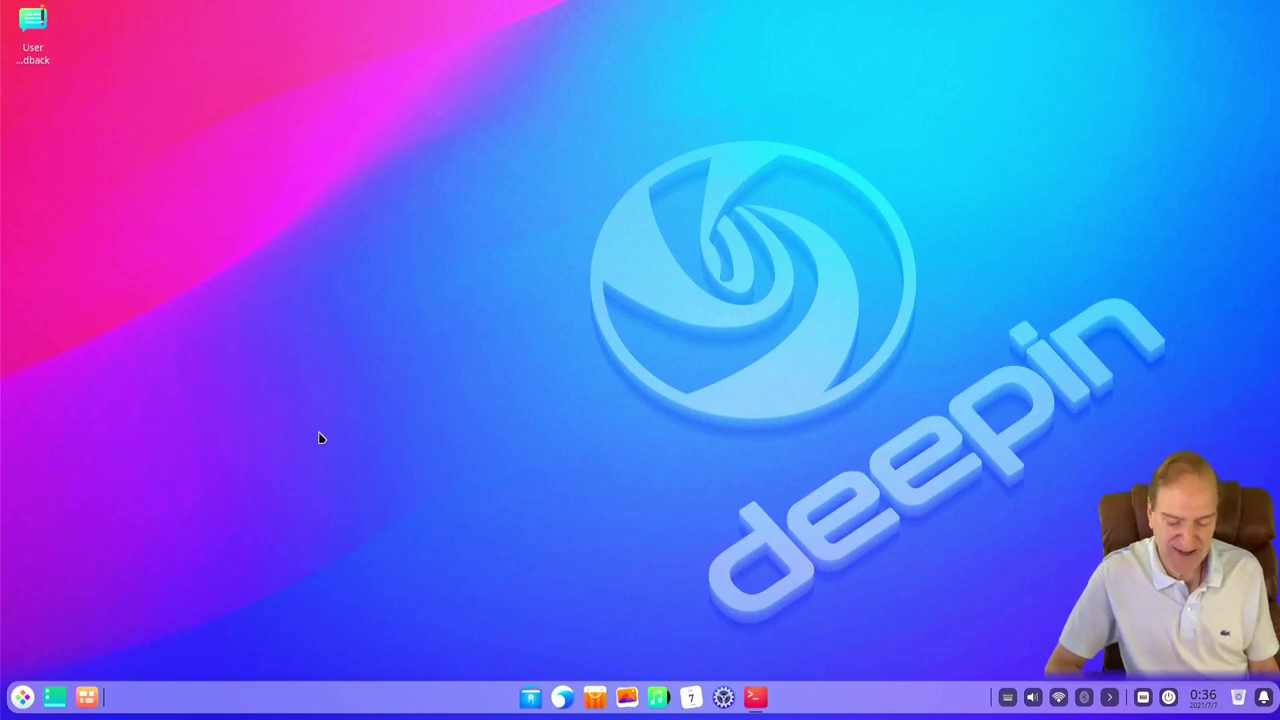
pyautogui.press('super')
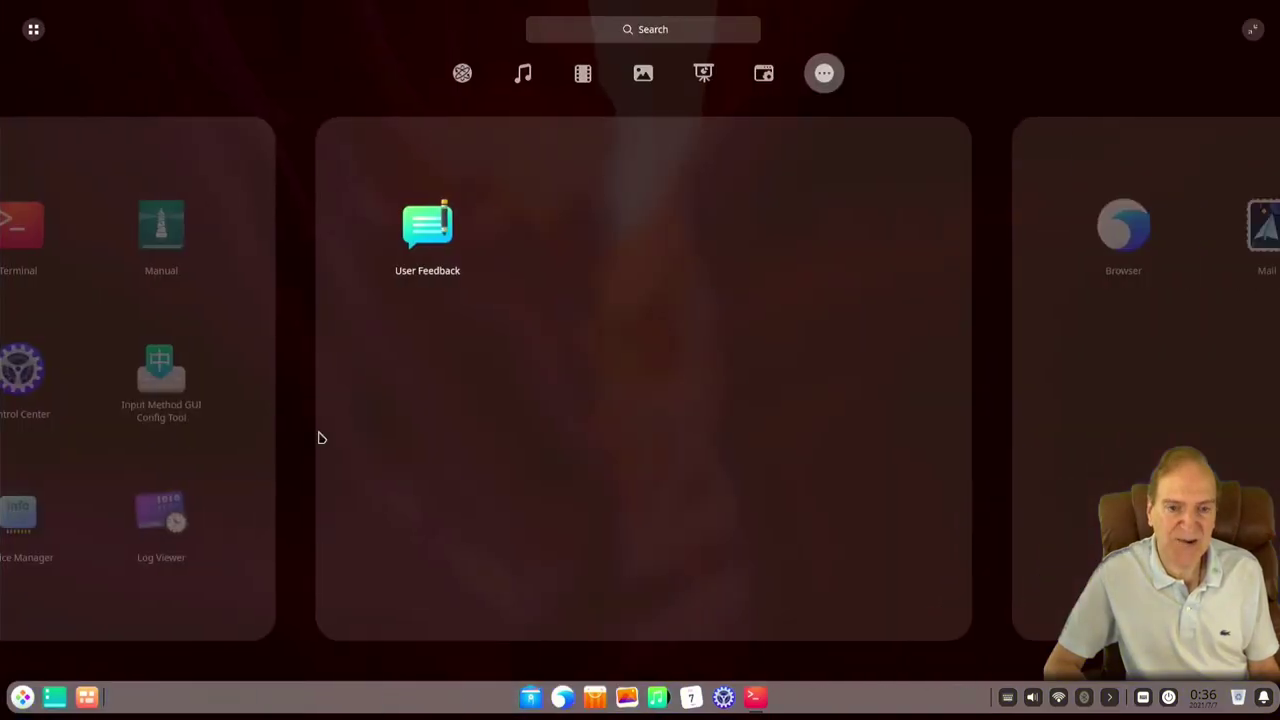
pyautogui.click(320, 438)
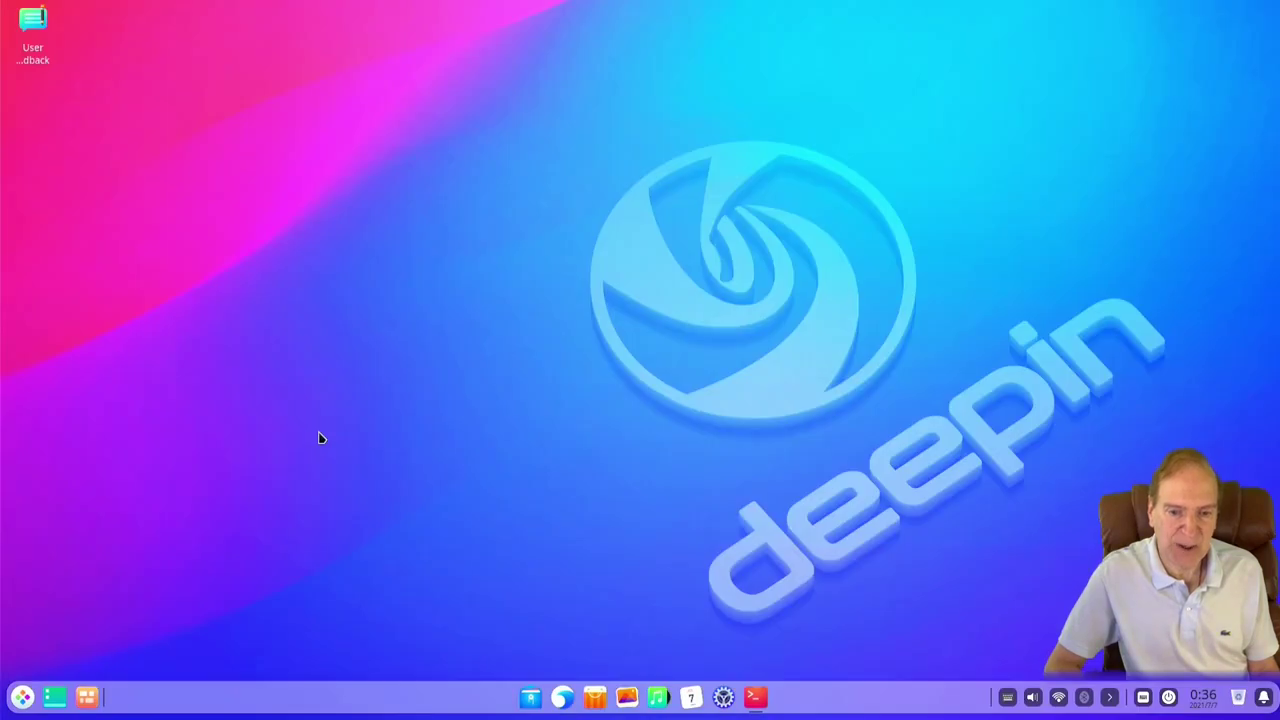
pyautogui.press('super')
pyautogui.press('super')
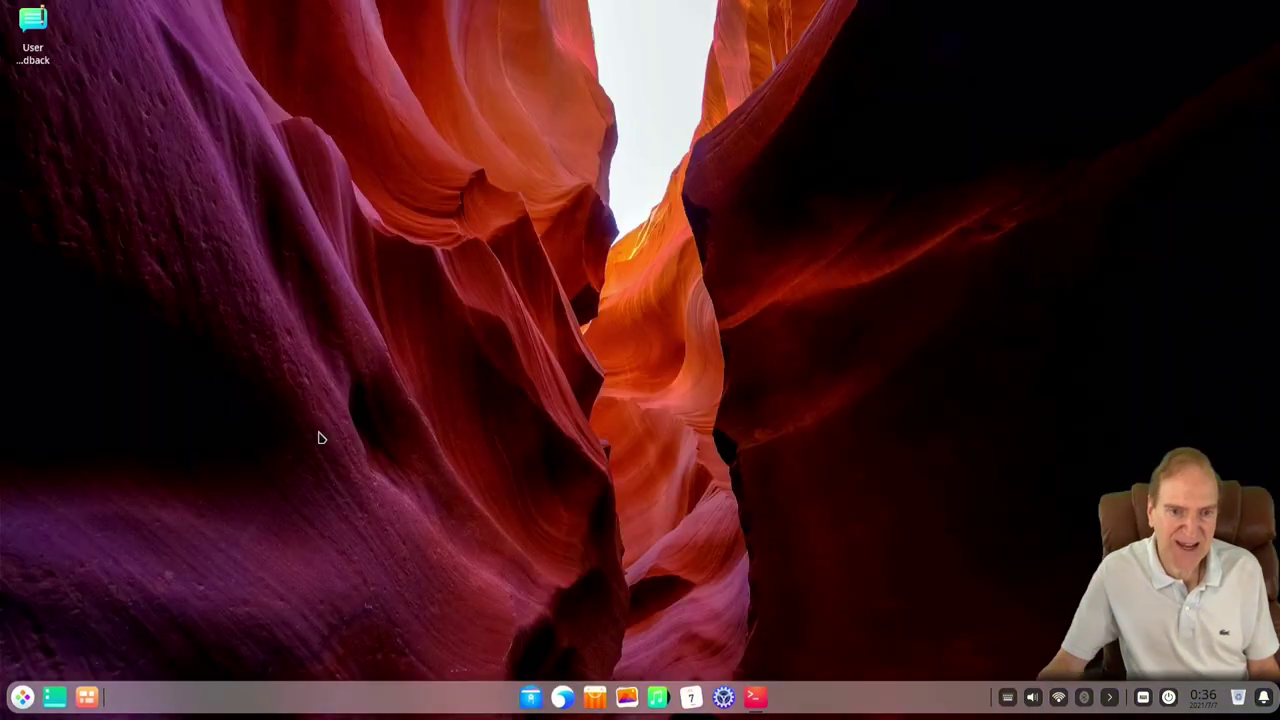
pyautogui.press('super')
pyautogui.press('super')
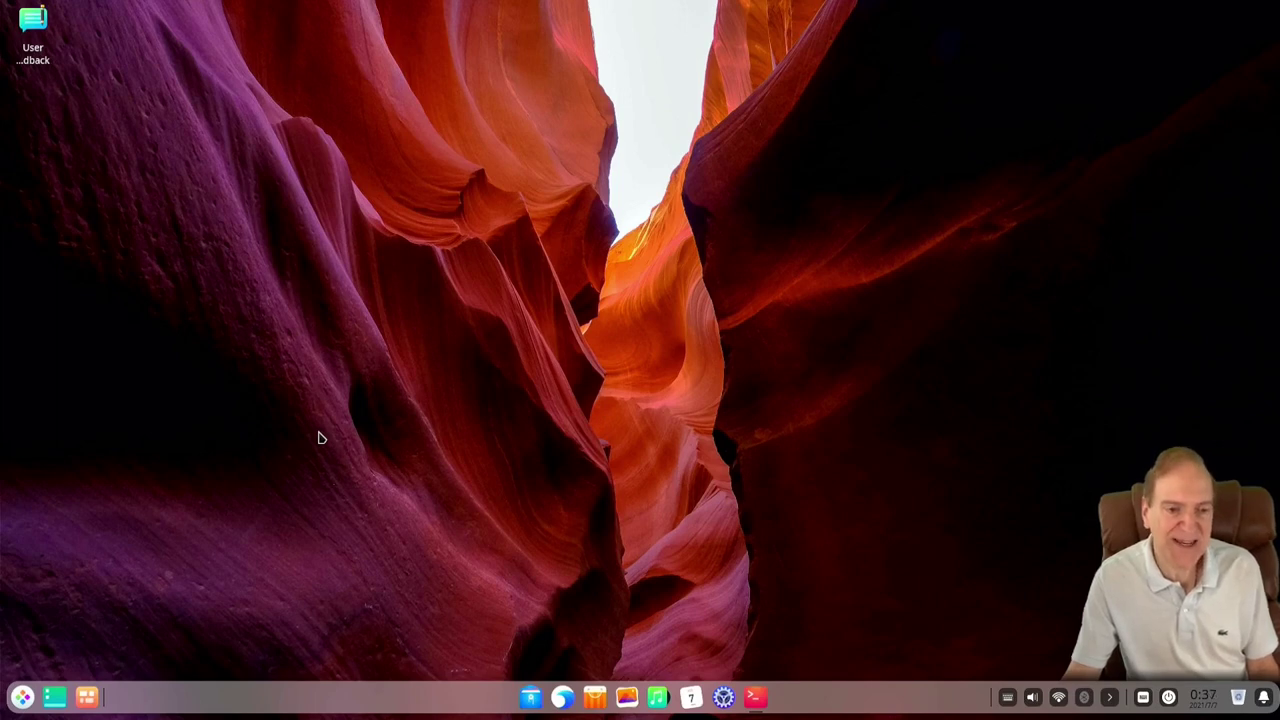
# Open and close the launcher repeatedly on the canyon workspace, and finish on the first workspace
pyautogui.press('super')
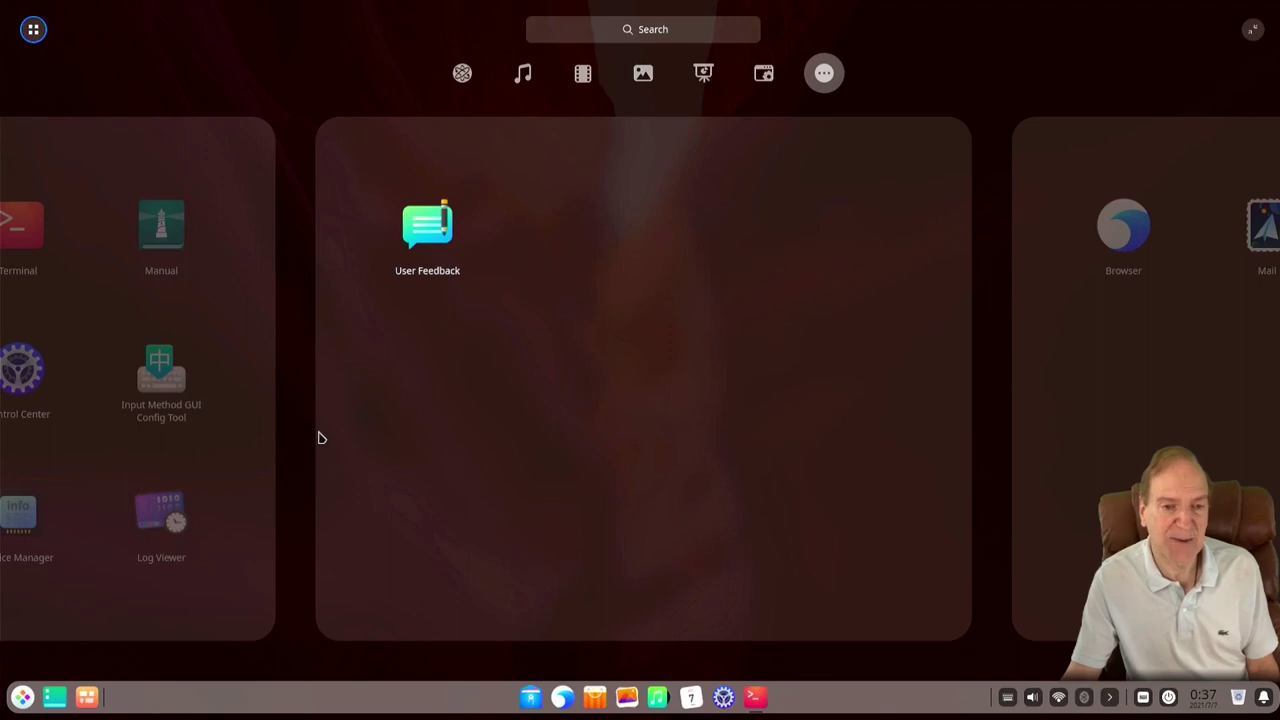
pyautogui.press('super')
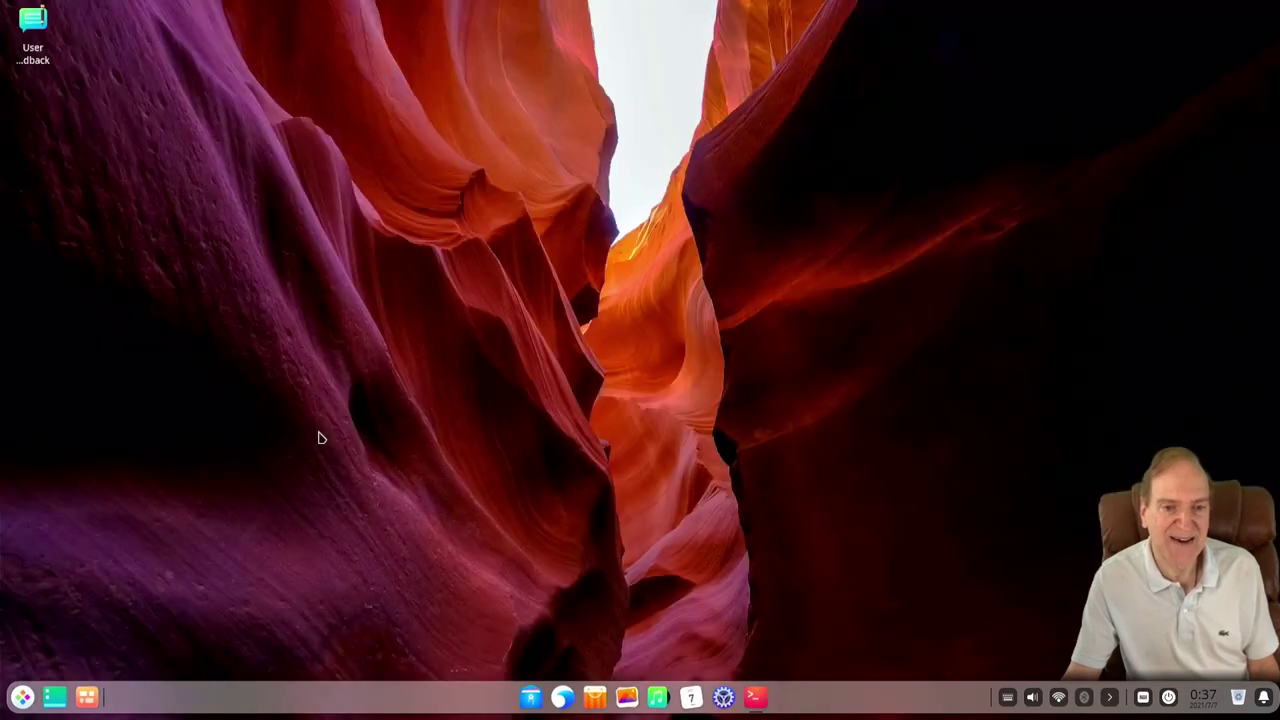
pyautogui.press('super')
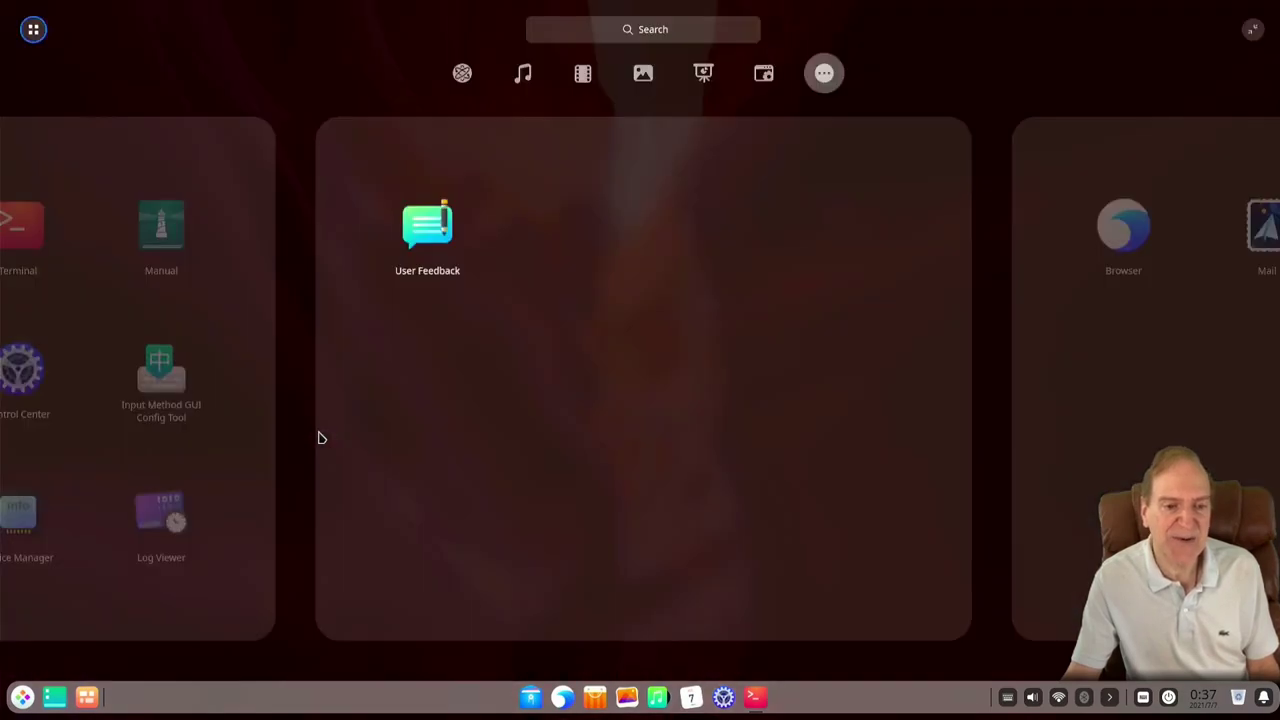
pyautogui.press('super')
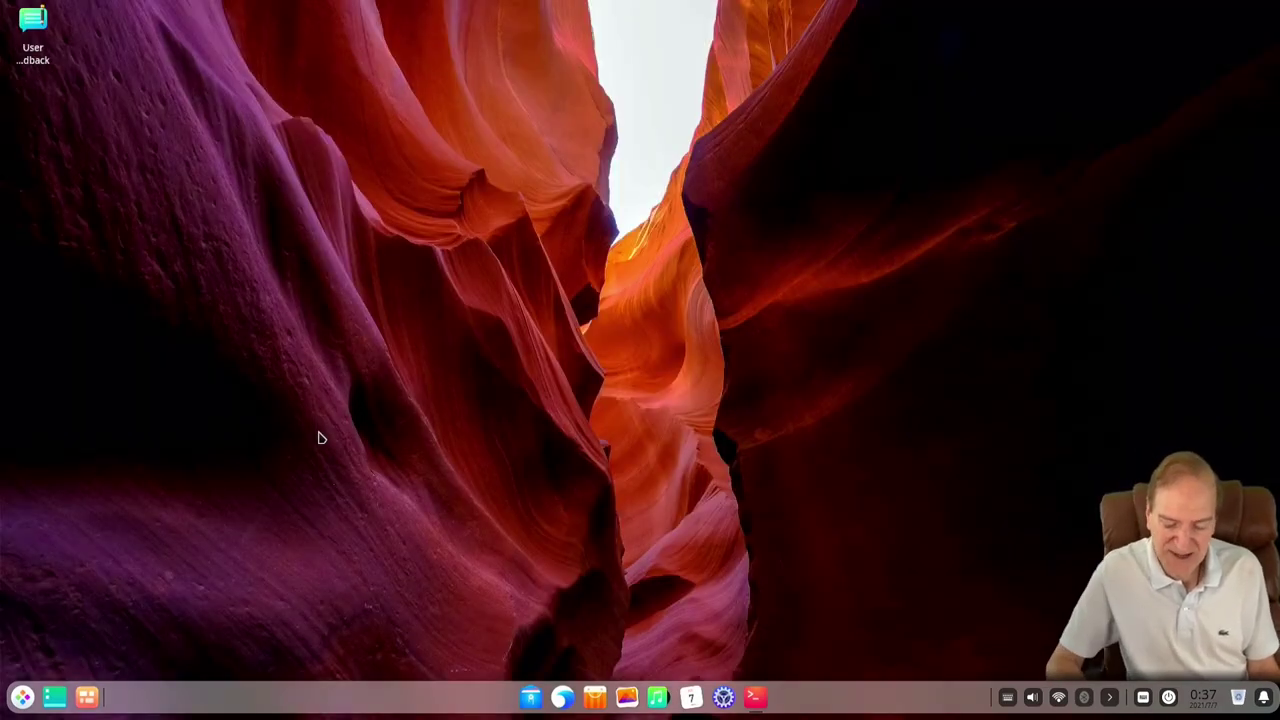
pyautogui.press('super')
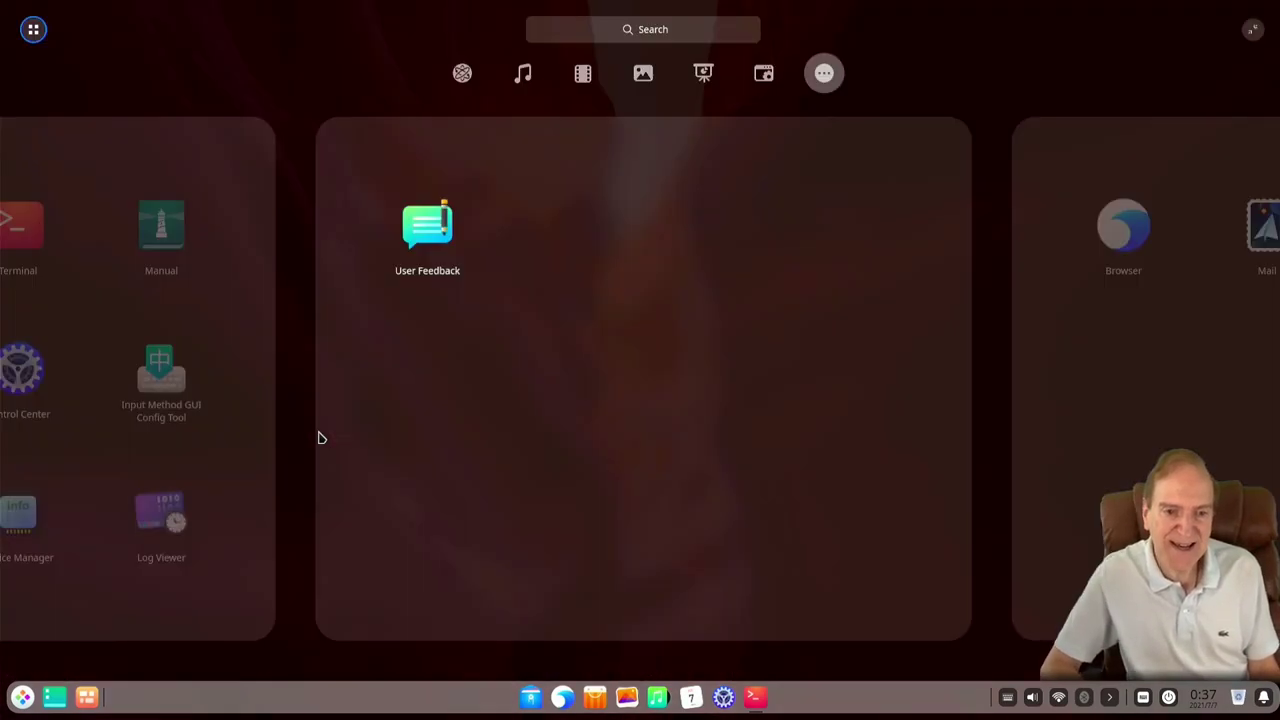
pyautogui.press('super')
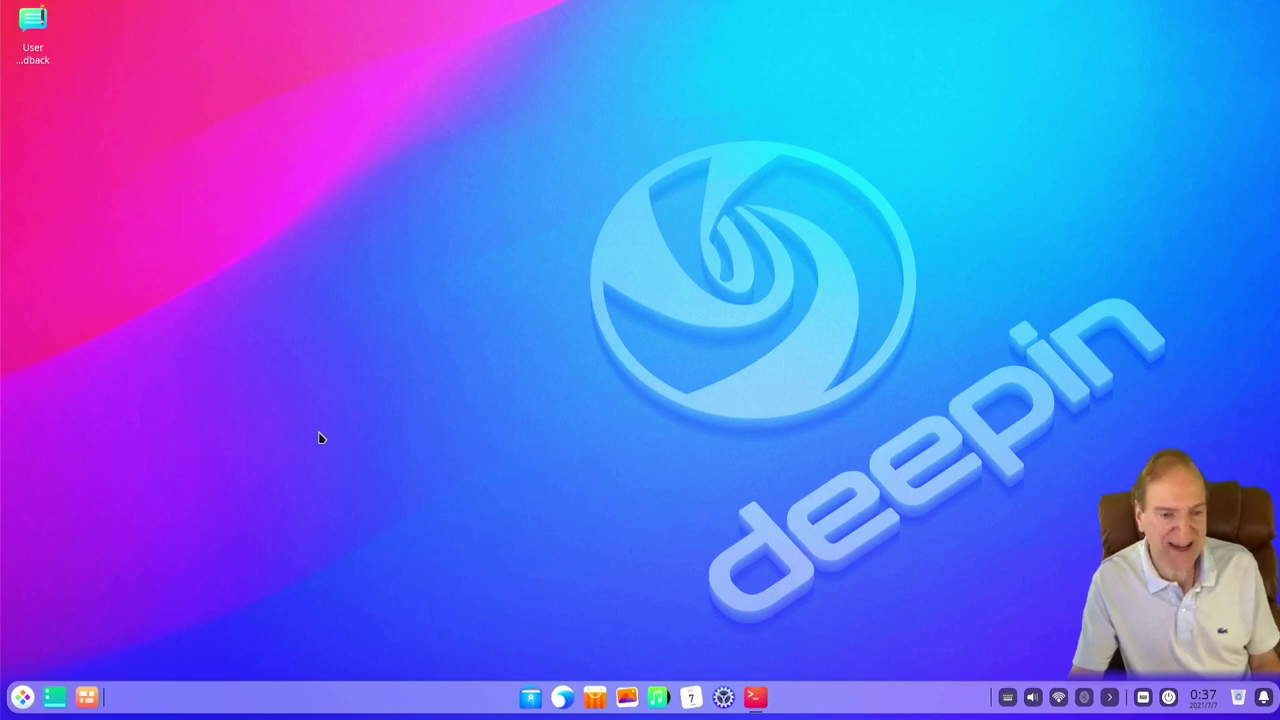
pyautogui.press('super')
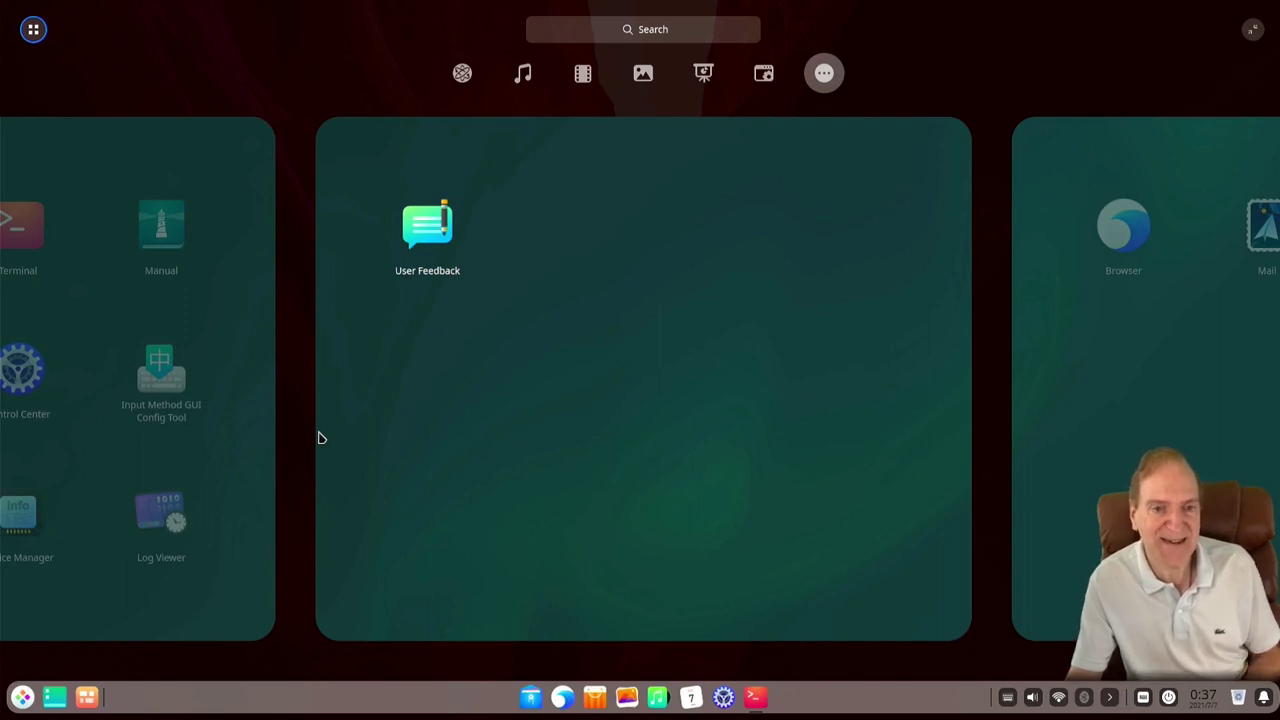
pyautogui.click(320, 438)
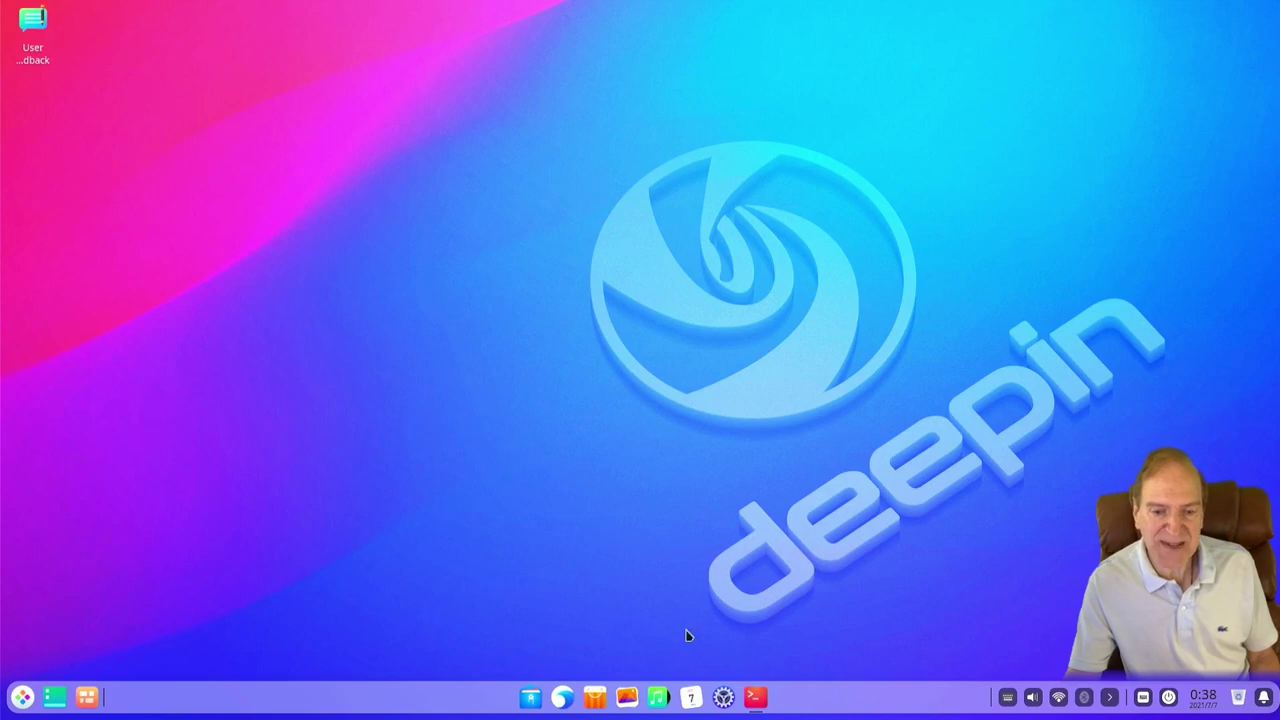
# Open Control Center from the dock and view the Accounts settings
pyautogui.click(724, 697)
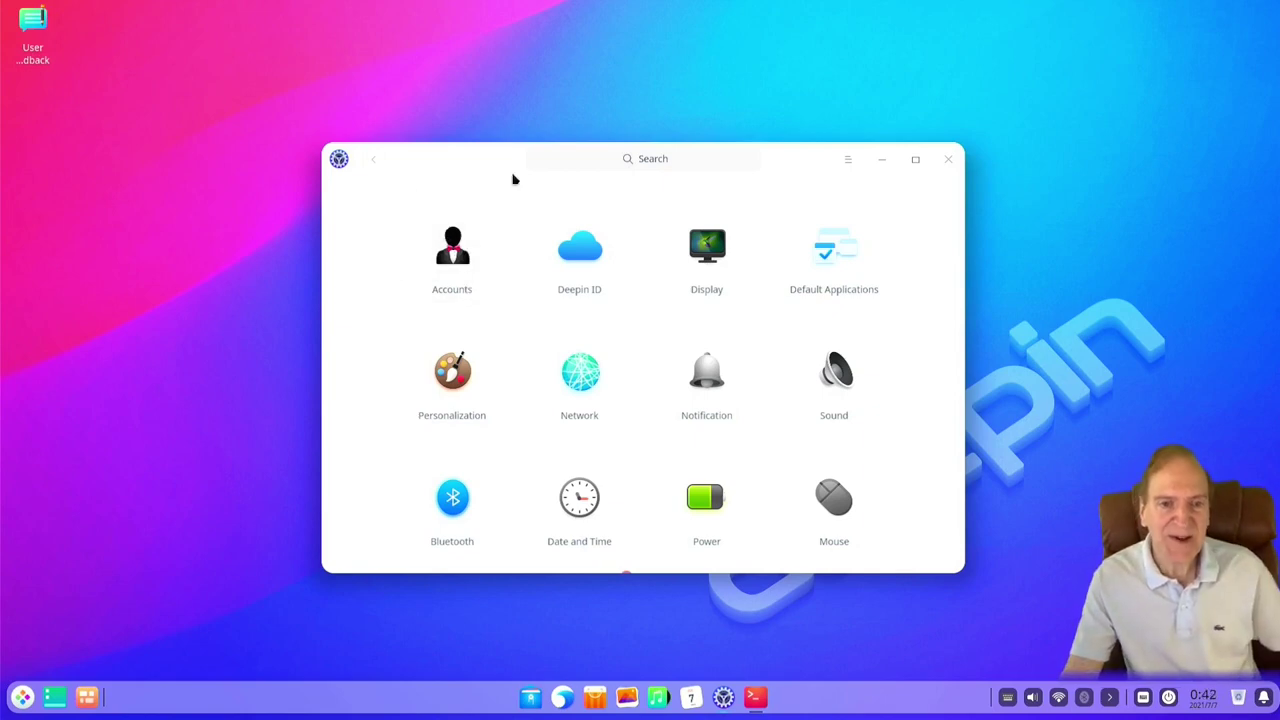
pyautogui.click(446, 253)
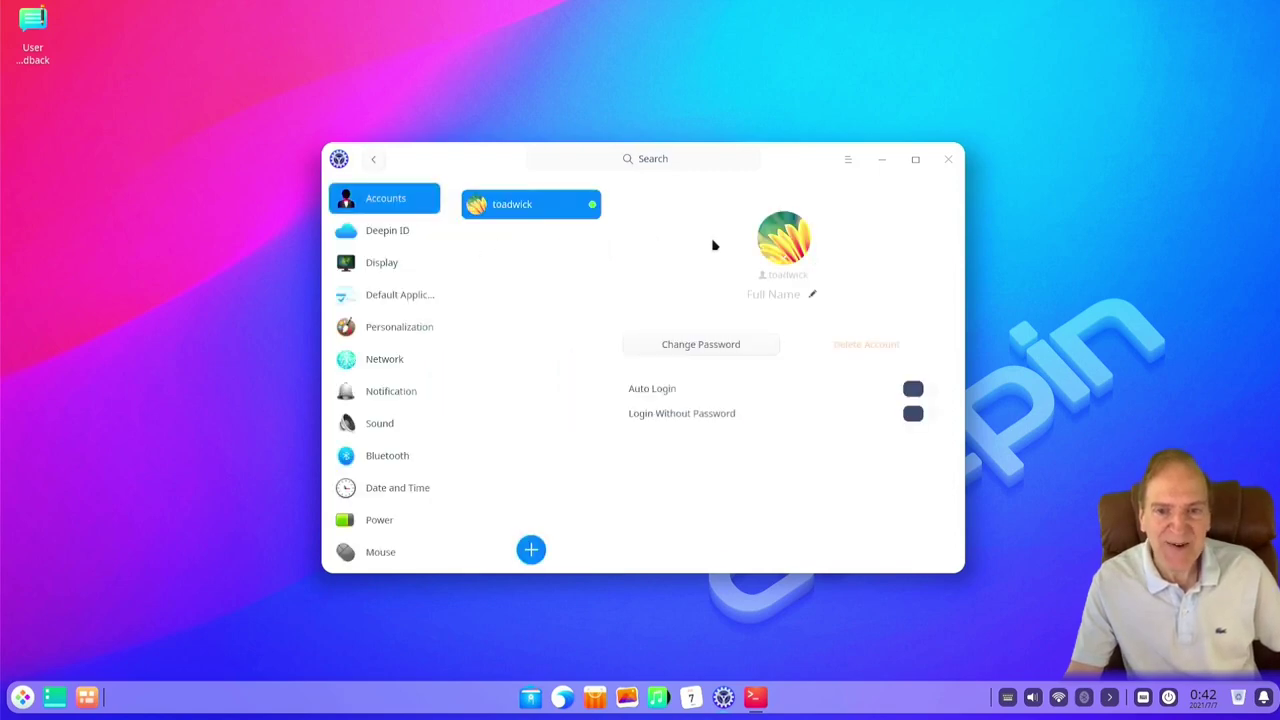
# Change the account's avatar to the white cat picture, and reopen and close the avatar choices
pyautogui.click(785, 238)
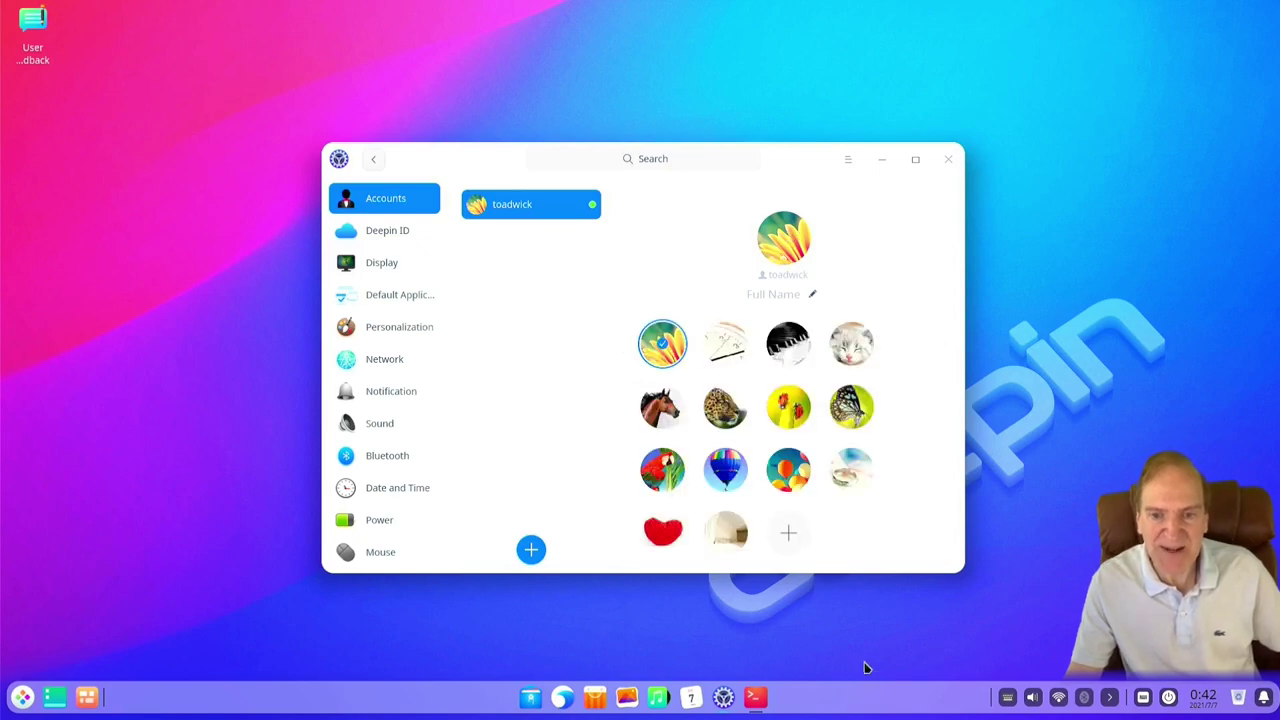
pyautogui.click(850, 345)
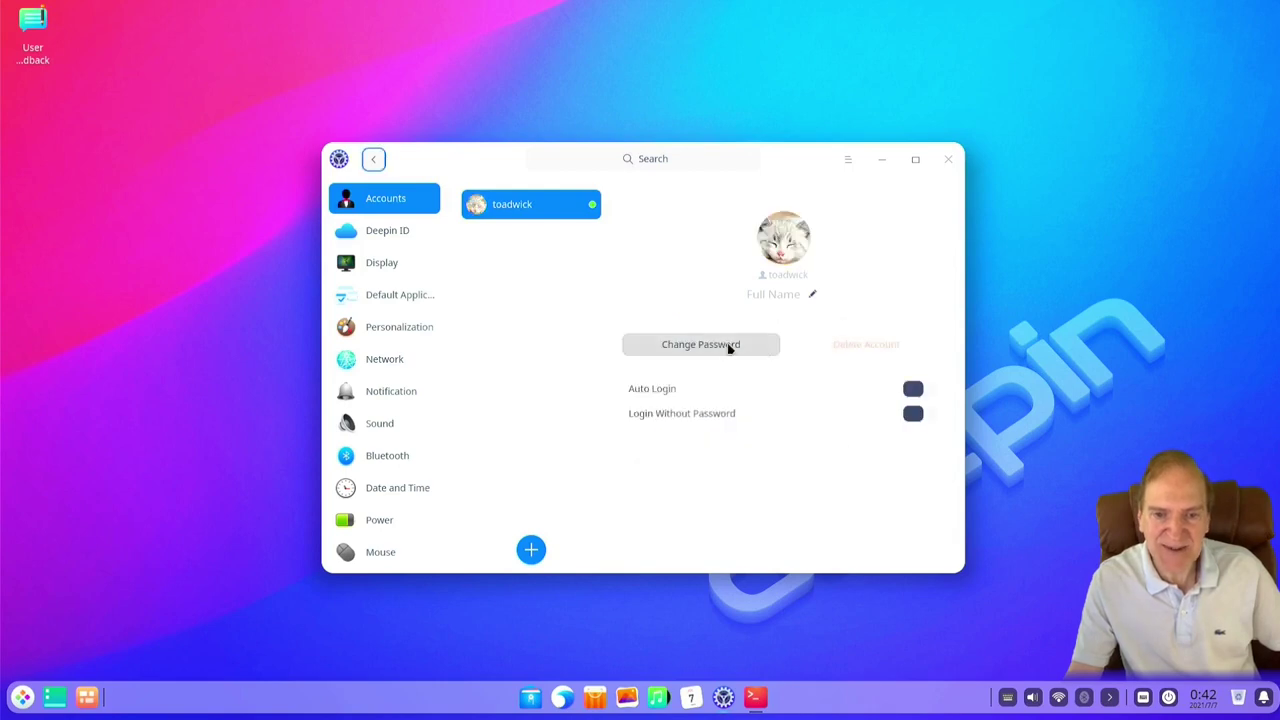
pyautogui.click(783, 250)
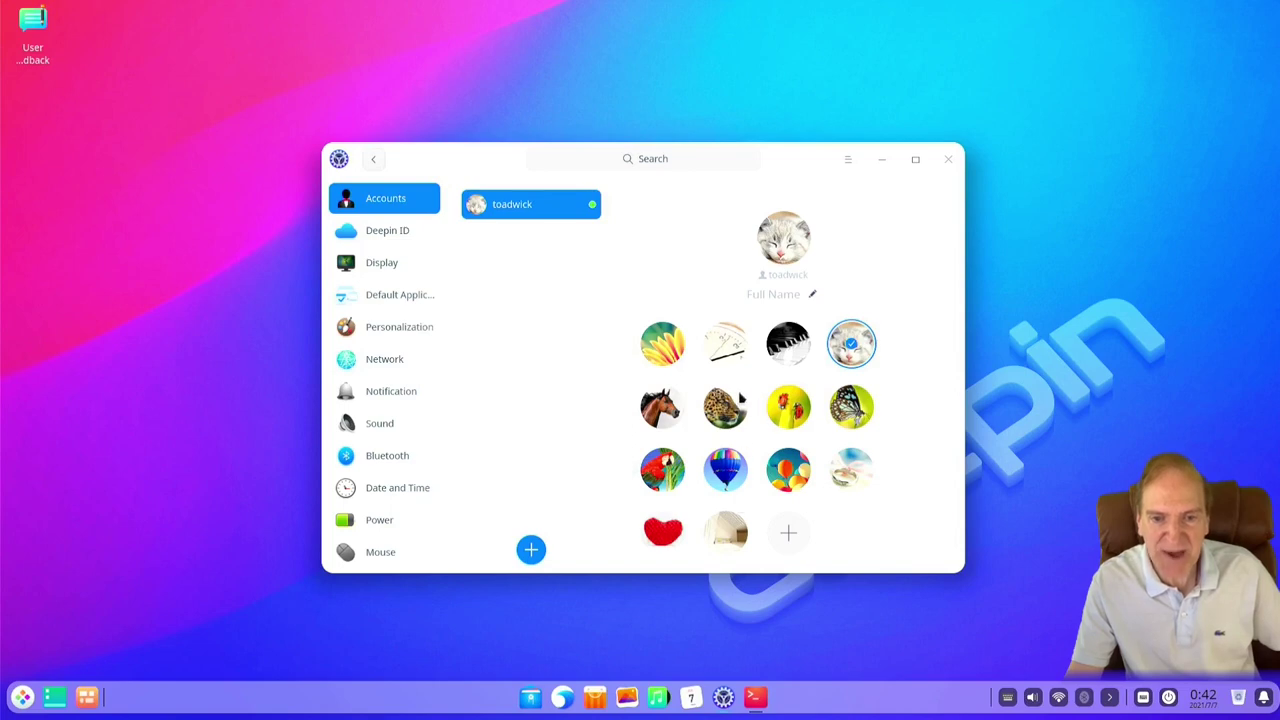
pyautogui.click(783, 243)
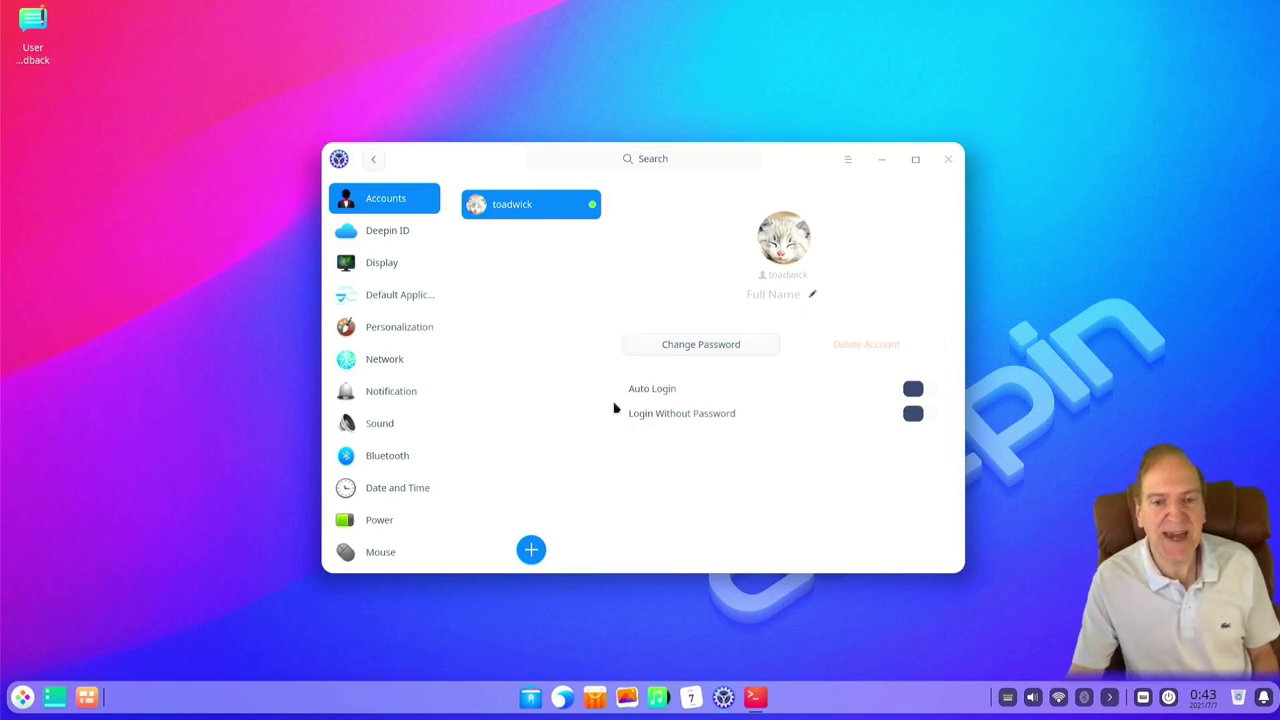
# View the Deepin ID page and examine the Display settings down to scaling, resolution and the available refresh rates
pyautogui.click(376, 234)
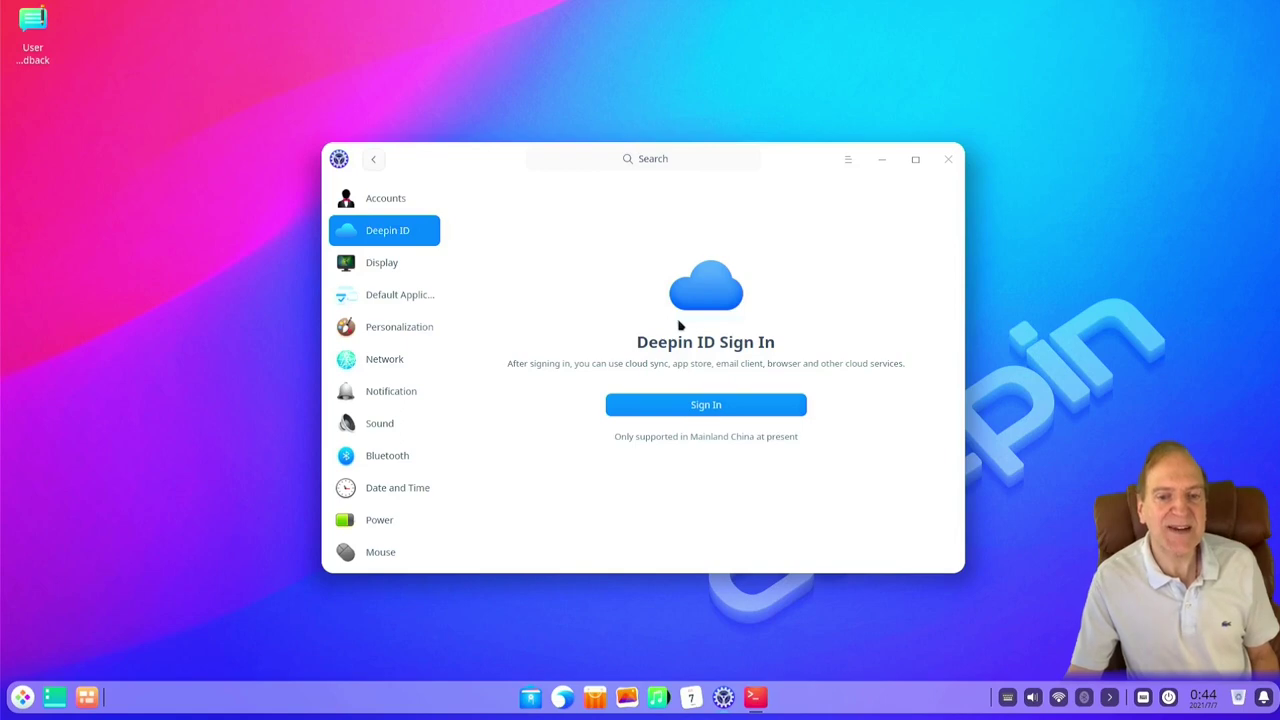
pyautogui.click(389, 268)
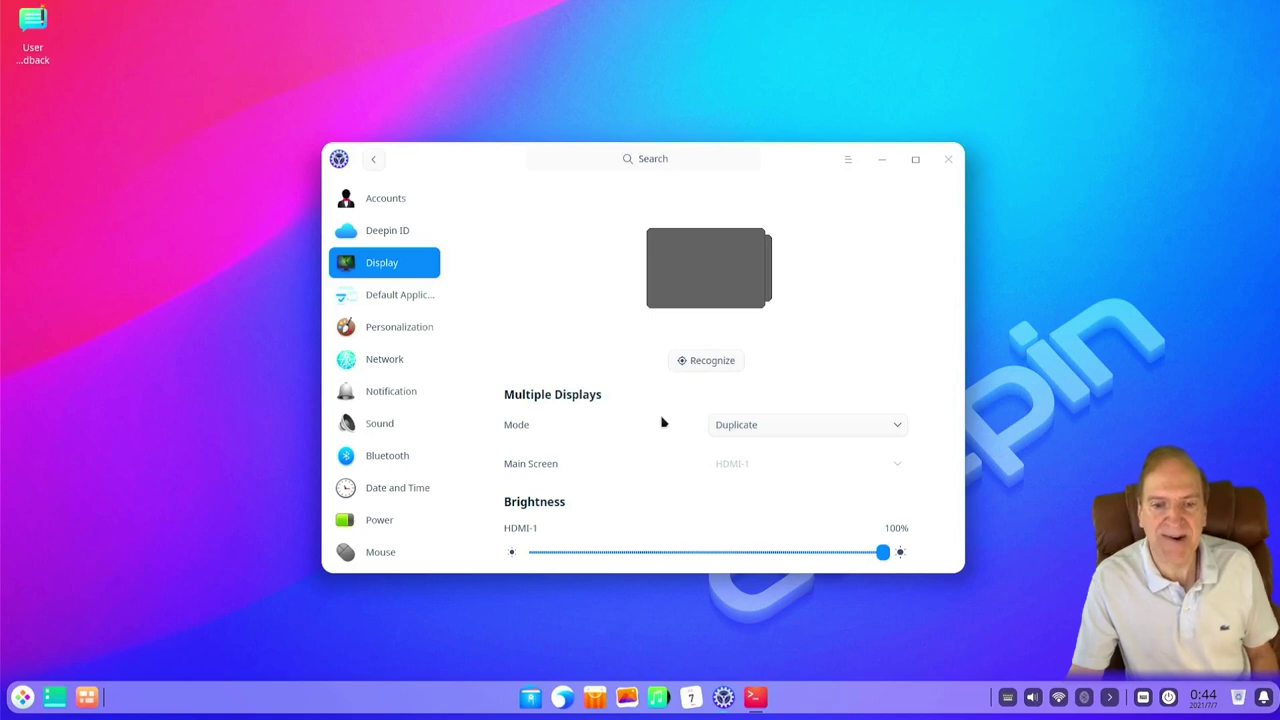
pyautogui.scroll(-2, 663, 430)
pyautogui.scroll(-2, 663, 435)
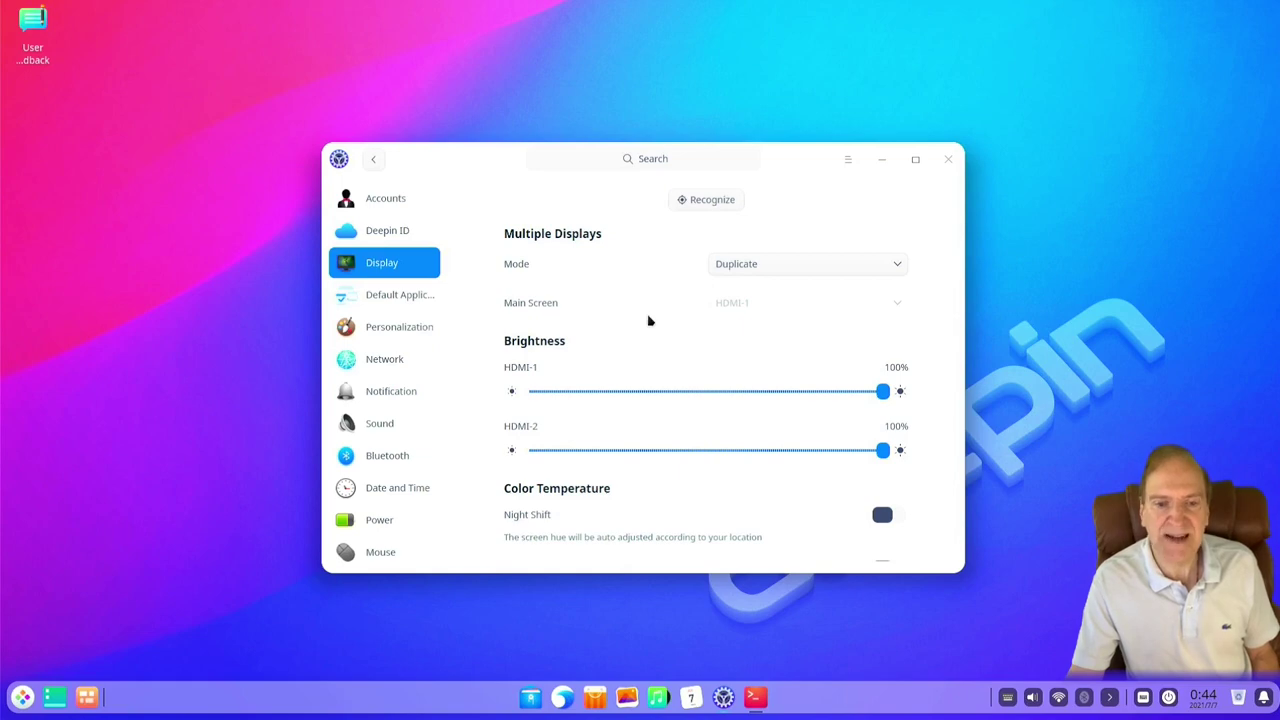
pyautogui.scroll(-5, 667, 360)
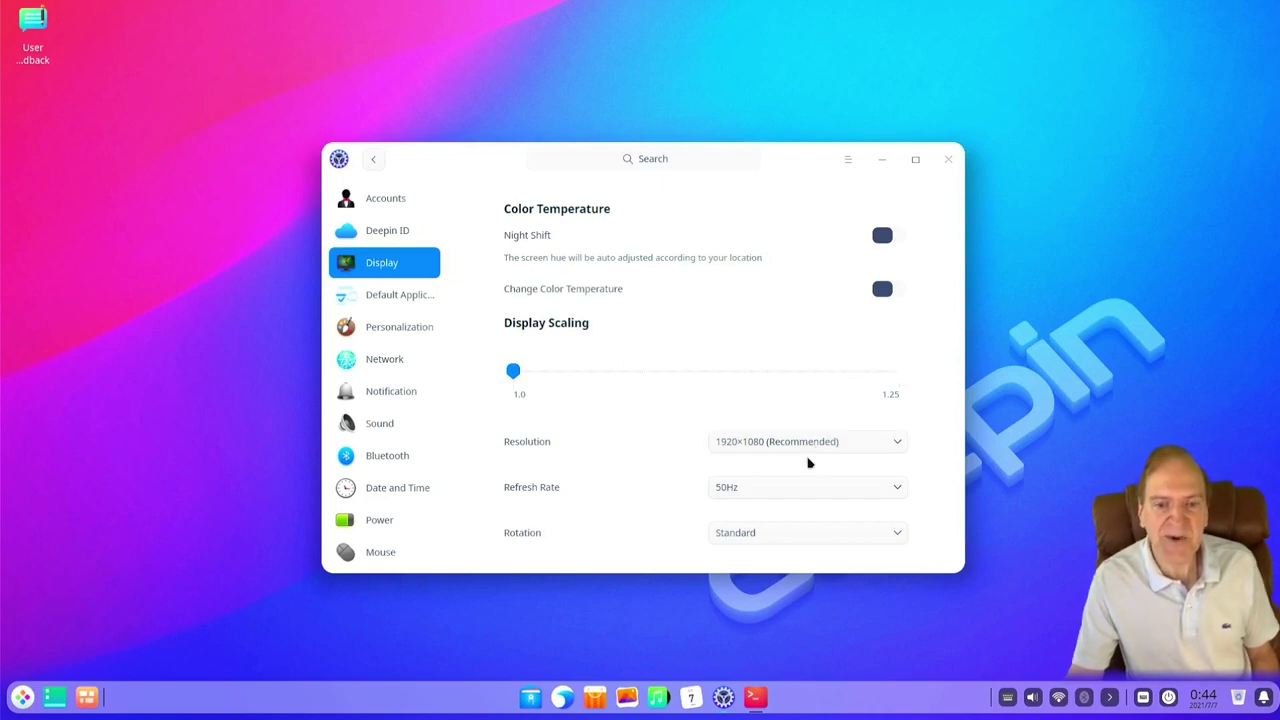
pyautogui.click(890, 489)
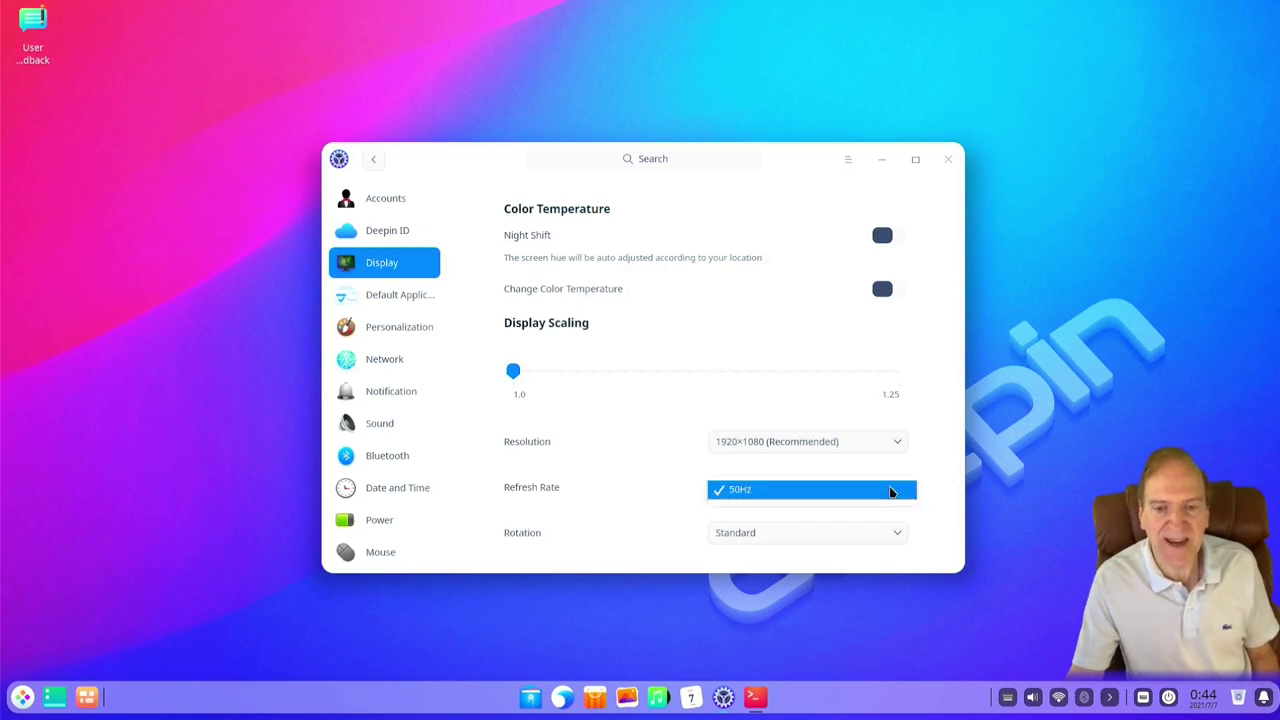
pyautogui.click(890, 489)
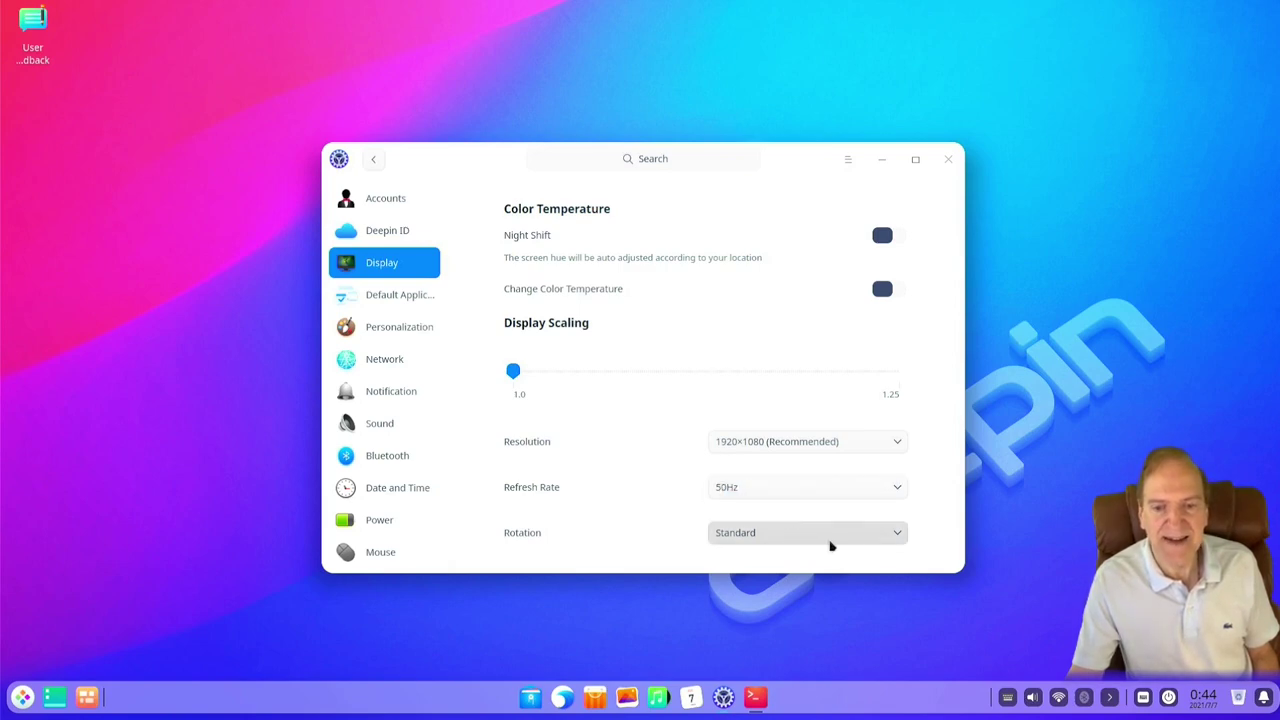
# Review the Webpage and Mail defaults under Default Applications, then look over the Control Center overview and return to Default Applications
pyautogui.click(415, 296)
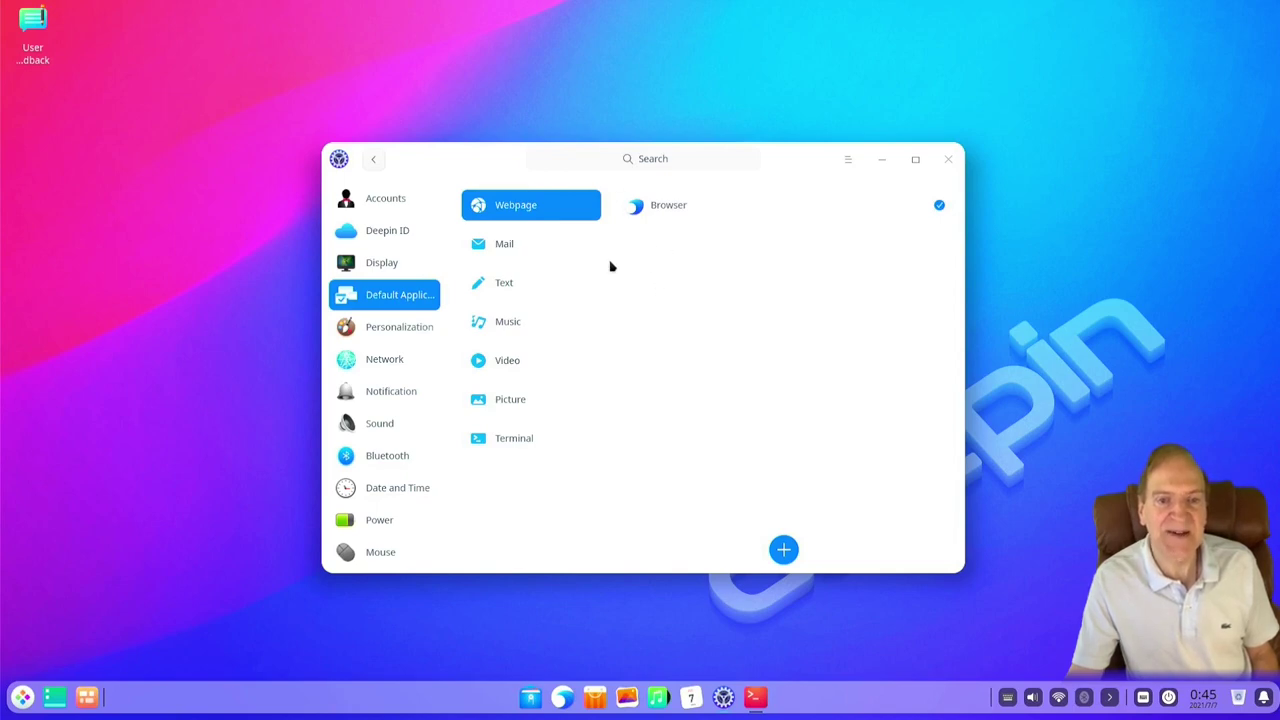
pyautogui.click(504, 244)
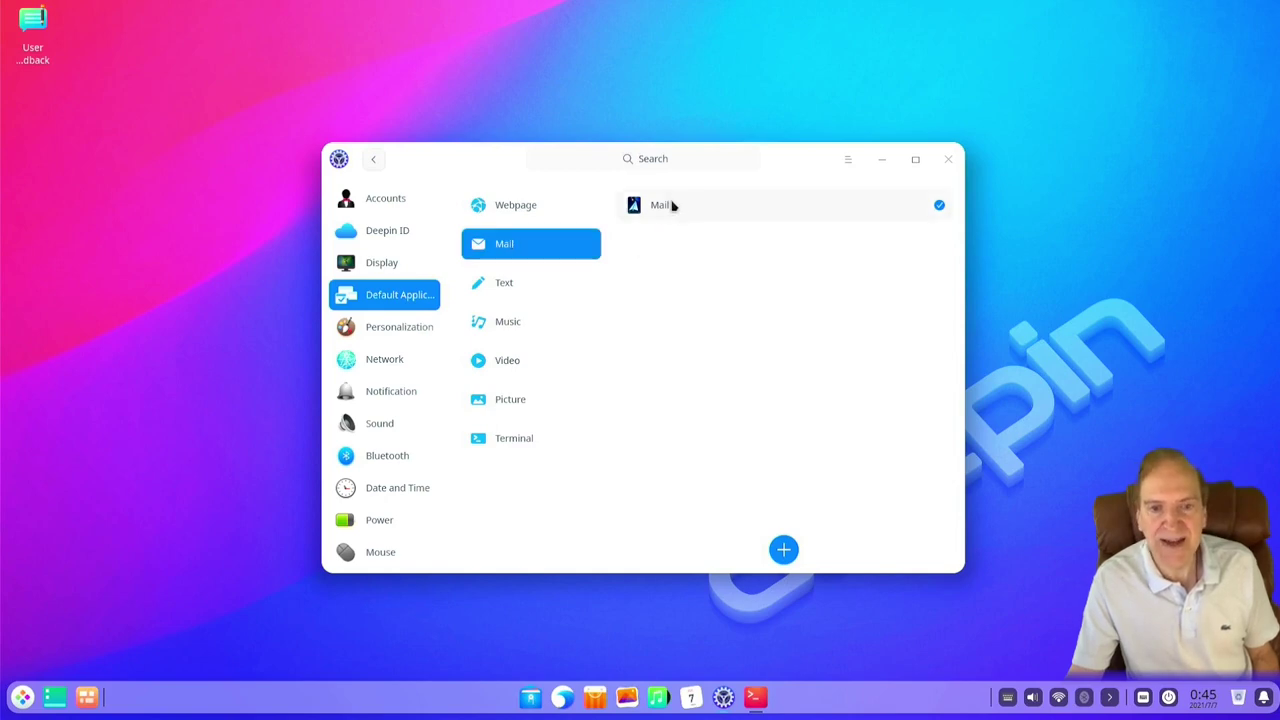
pyautogui.press('Up')
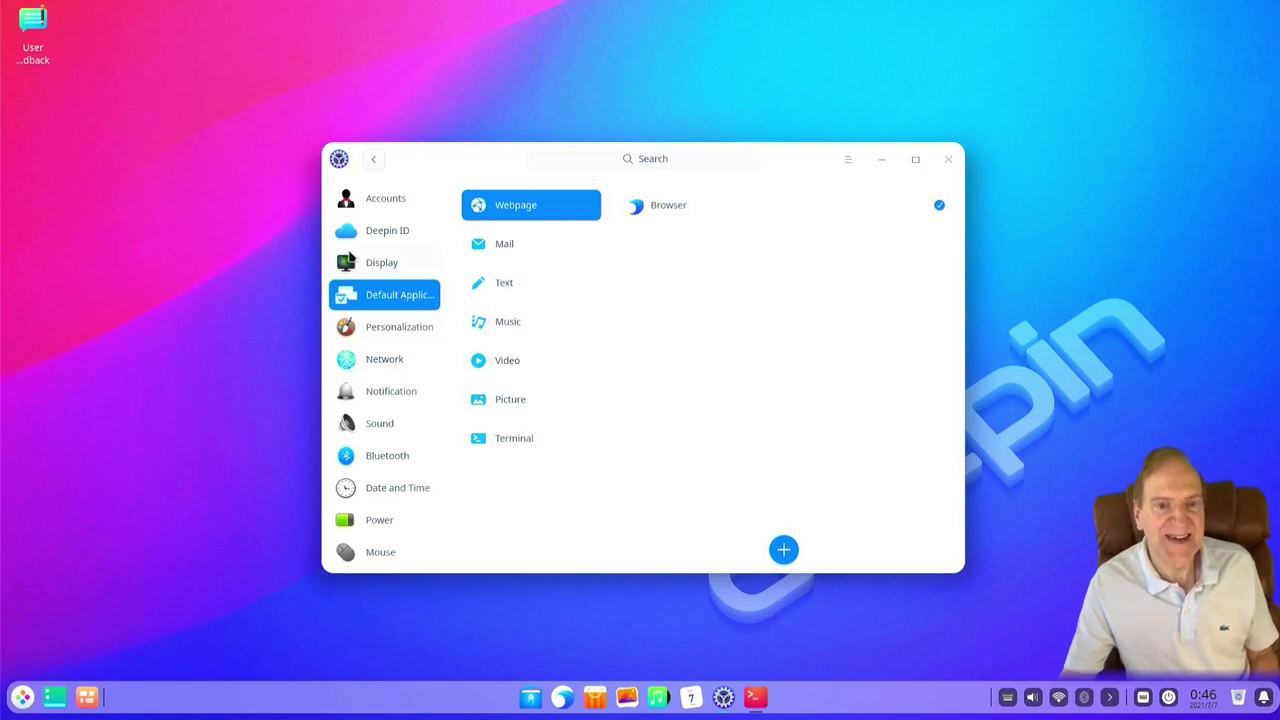
pyautogui.click(373, 161)
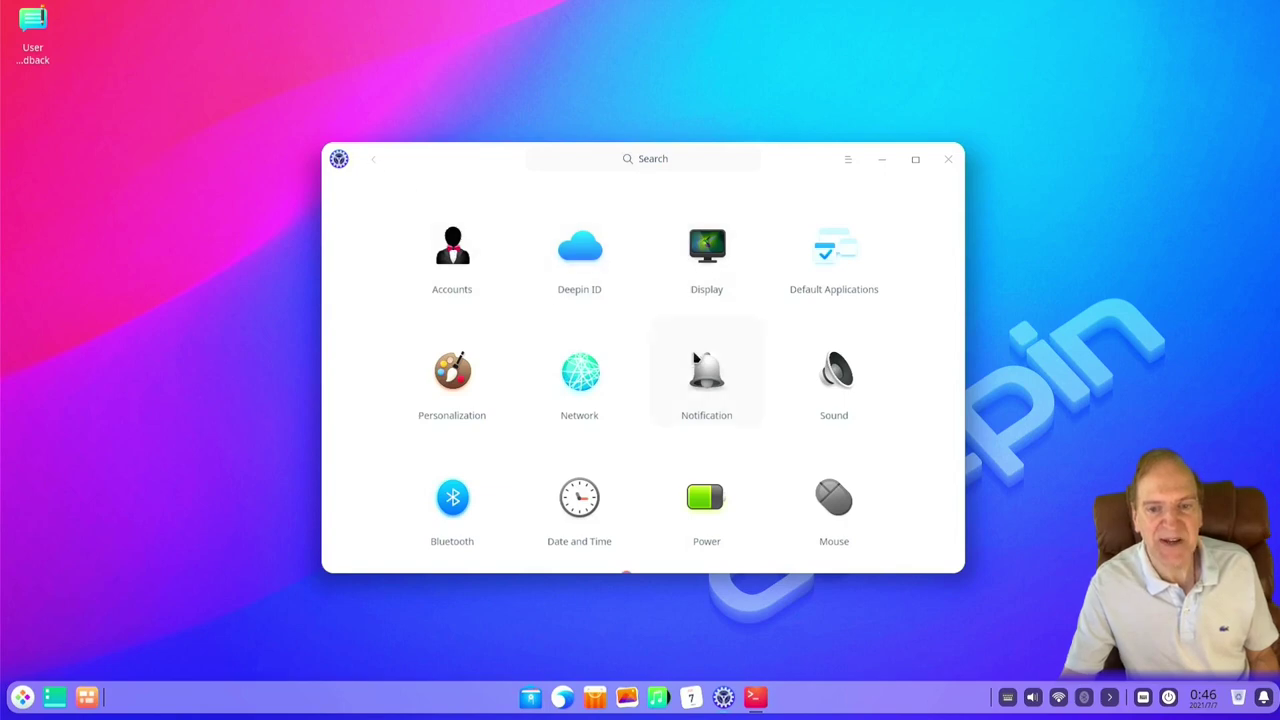
pyautogui.scroll(-2, 697, 361)
pyautogui.scroll(2, 697, 361)
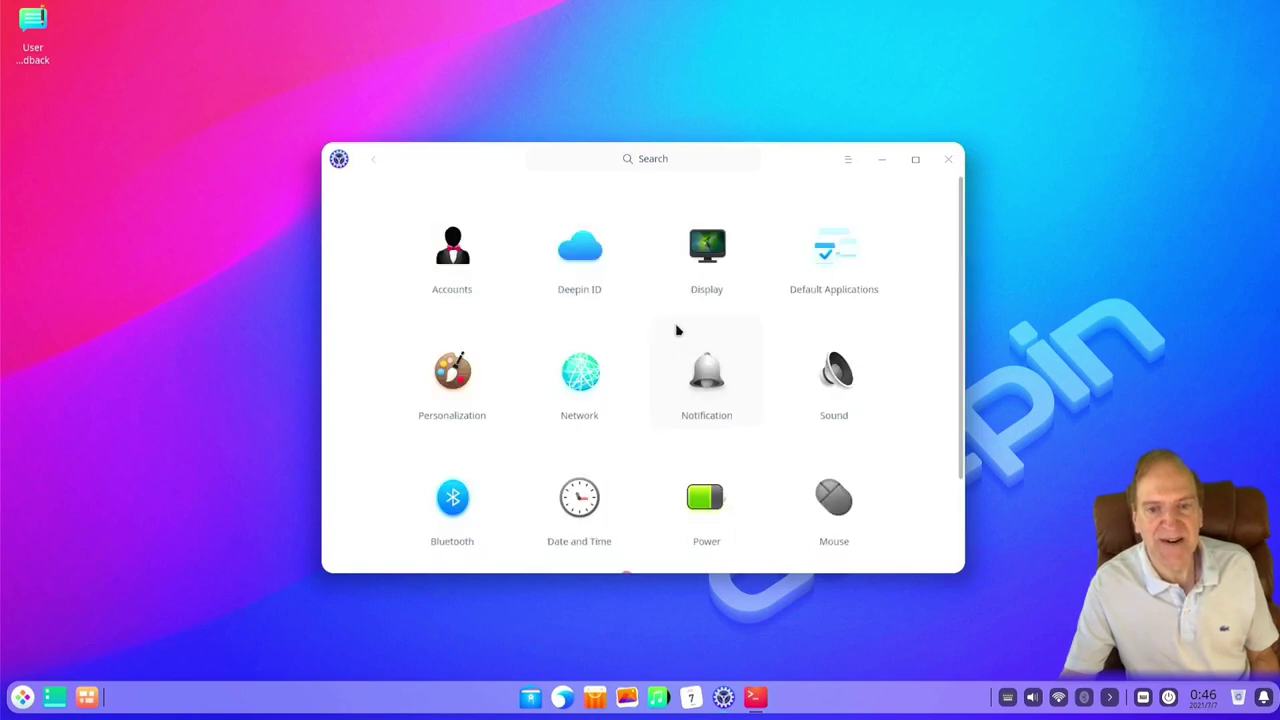
pyautogui.click(836, 252)
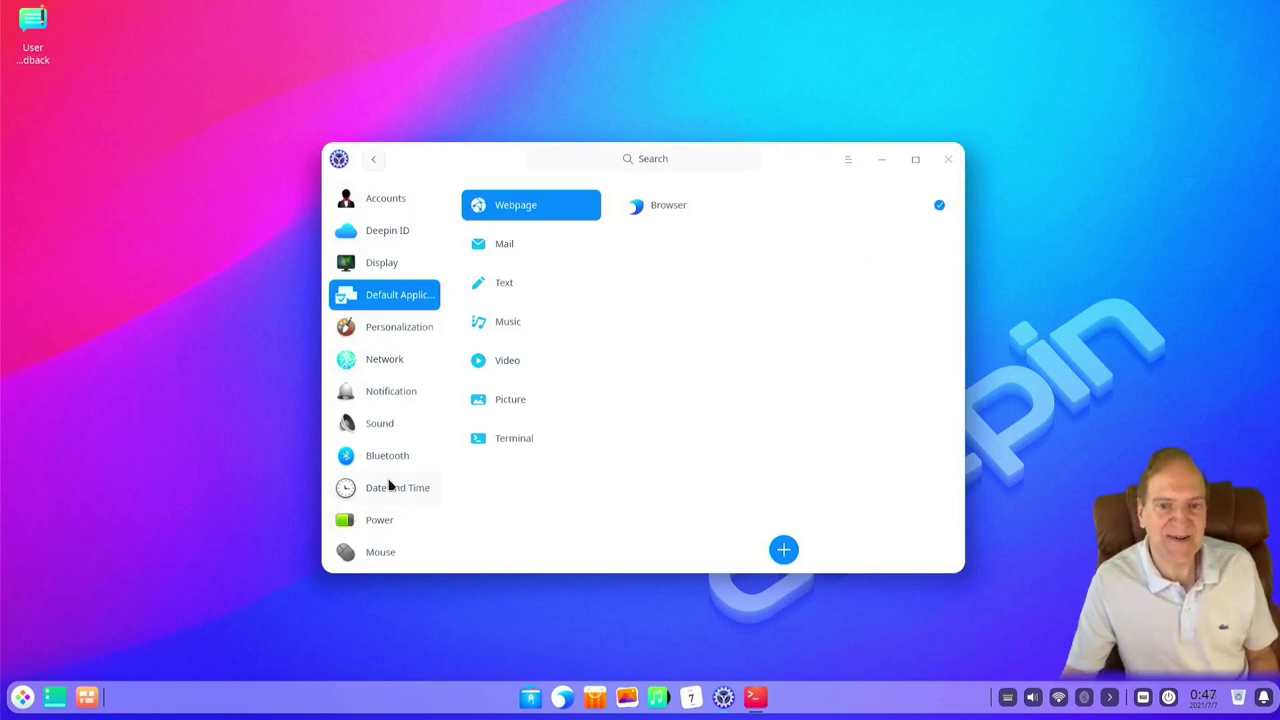
# Set the Personalization theme to Dark, trying the Auto theme along the way
pyautogui.click(381, 330)
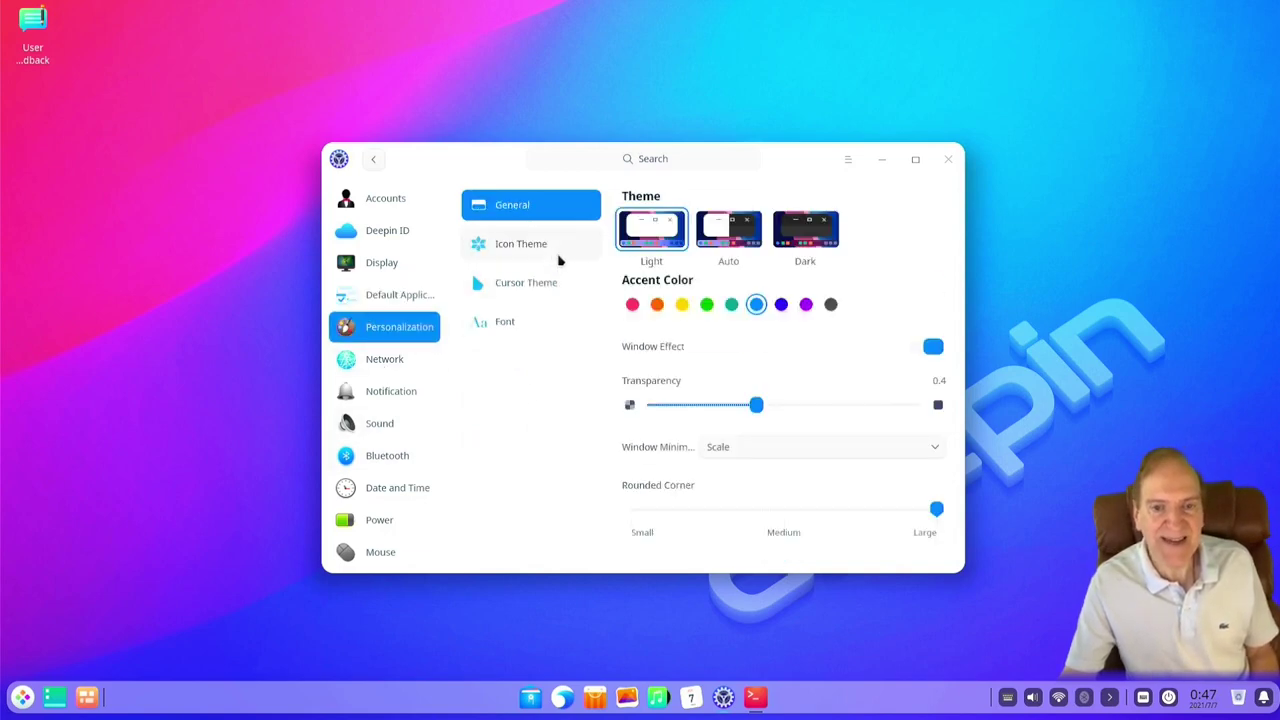
pyautogui.click(812, 238)
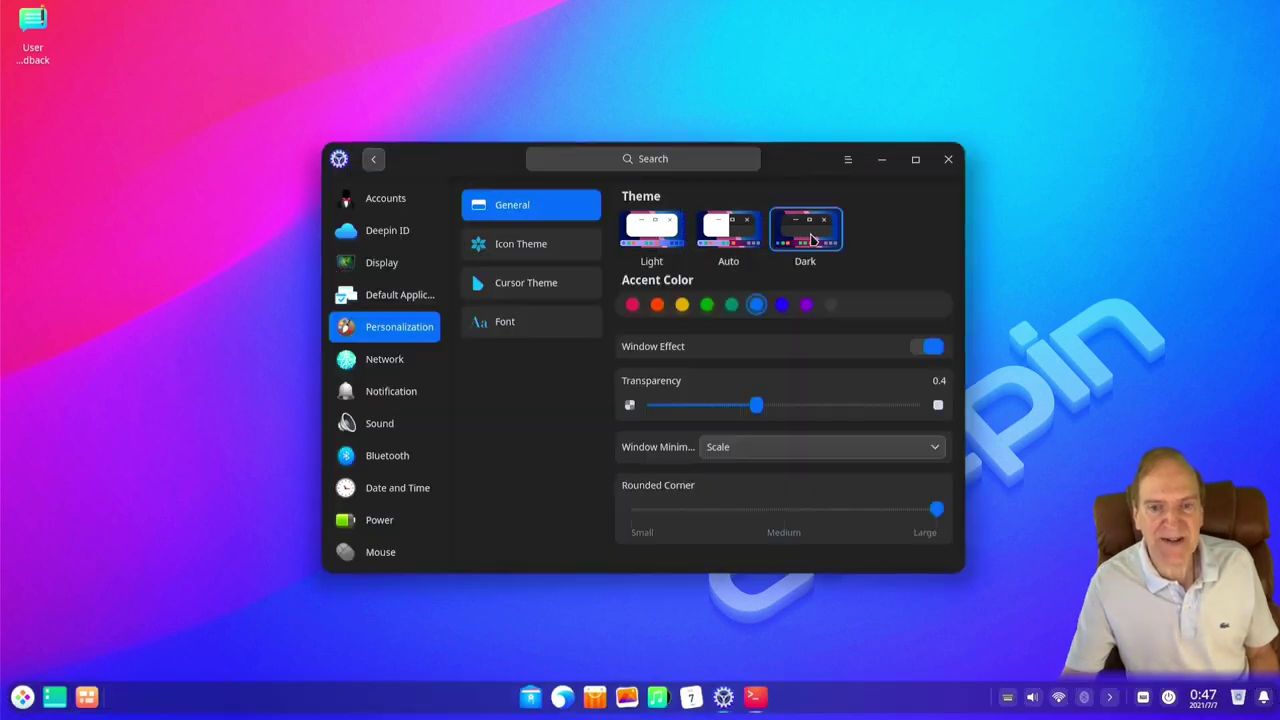
pyautogui.click(739, 233)
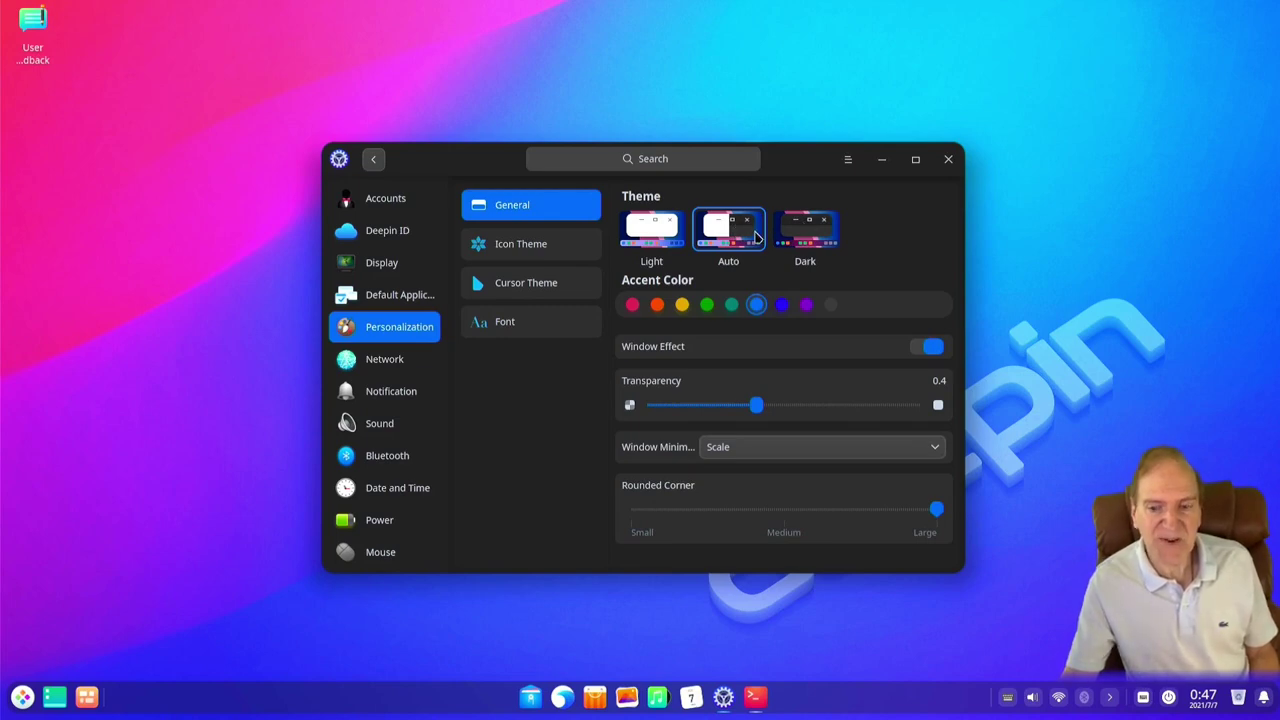
pyautogui.click(809, 235)
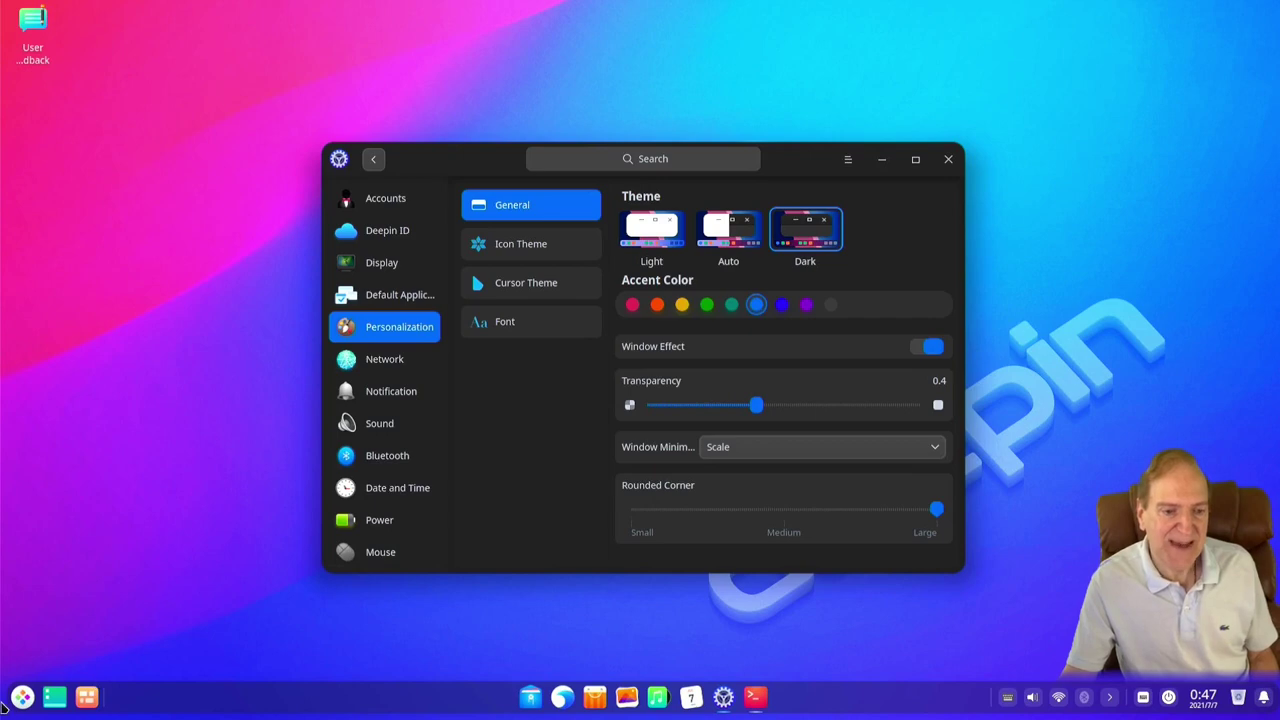
# Open the launcher, switch it from full screen to the compact window mode, and dismiss it
pyautogui.click(22, 697)
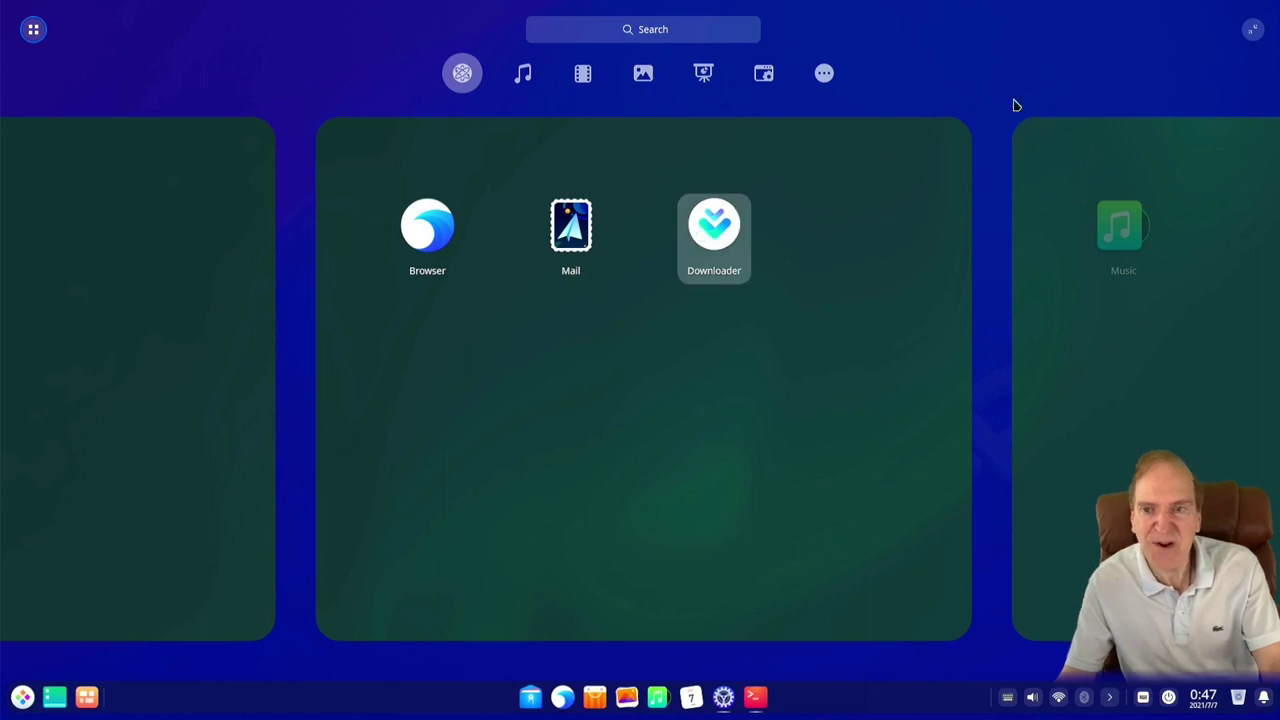
pyautogui.click(1255, 32)
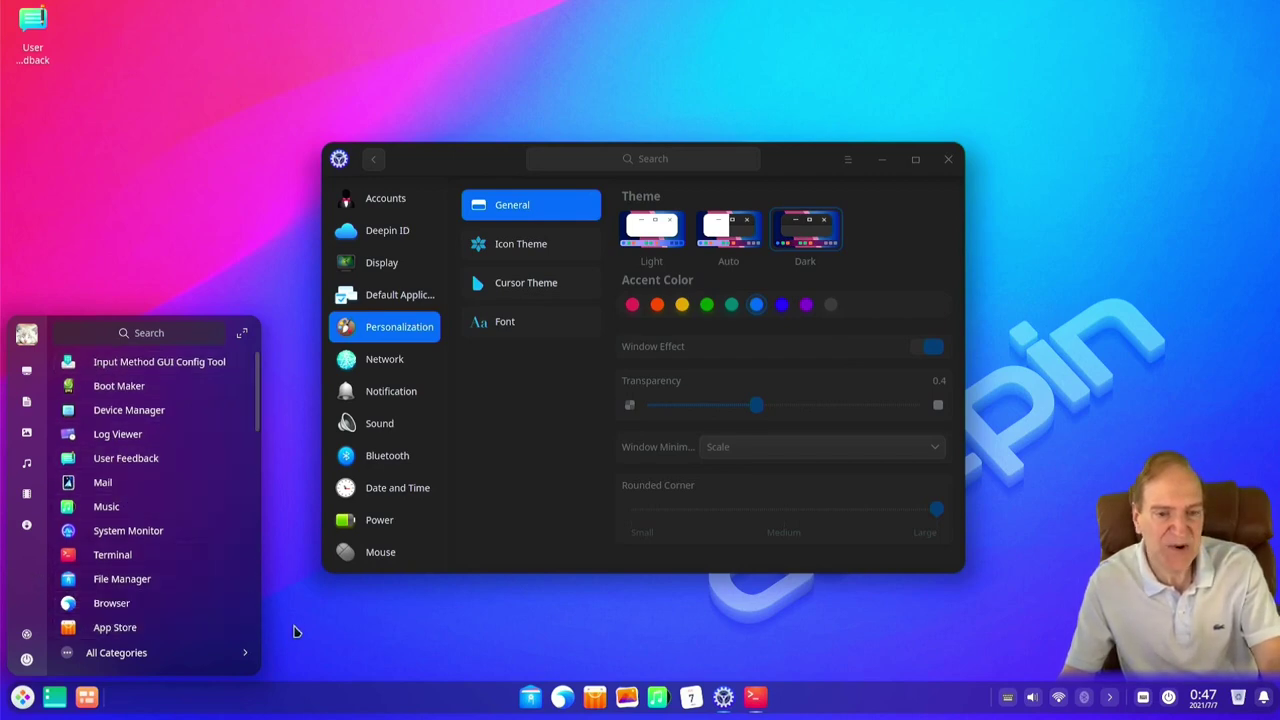
pyautogui.click(563, 322)
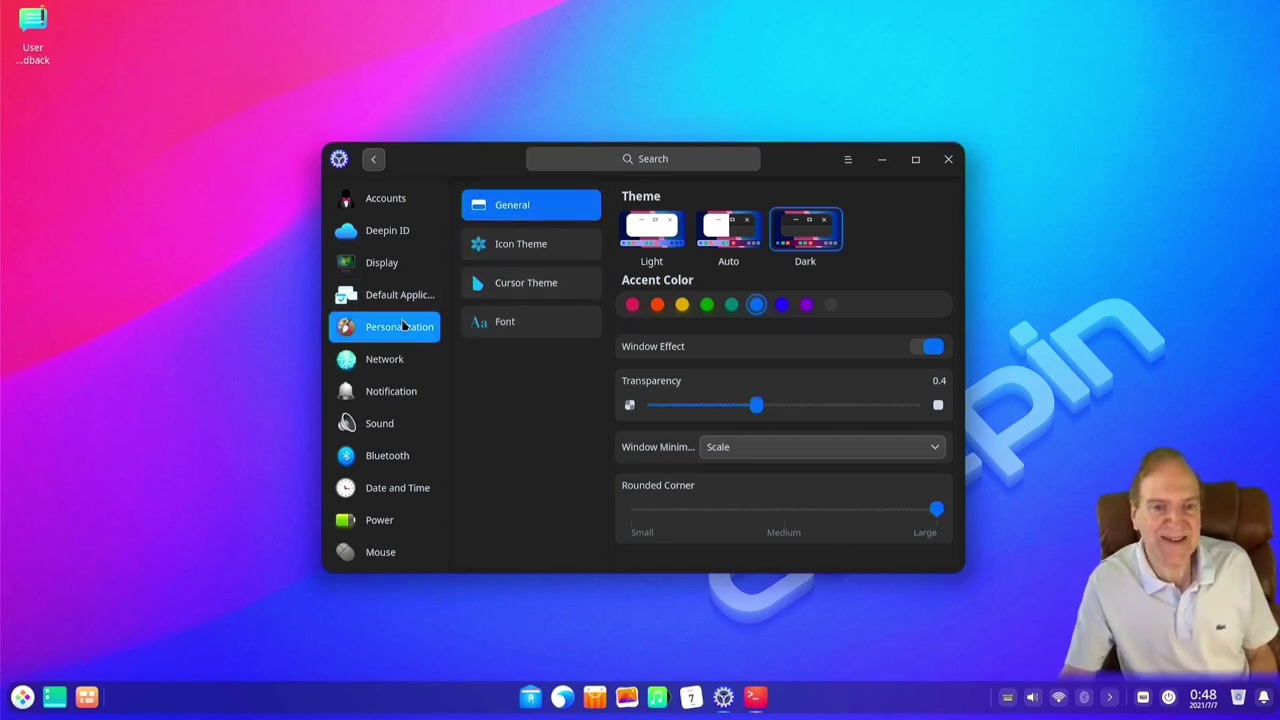
# Try the crimson, orange, yellow, green, teal, indigo, purple and grey accent colors, and finish on crimson
pyautogui.click(633, 306)
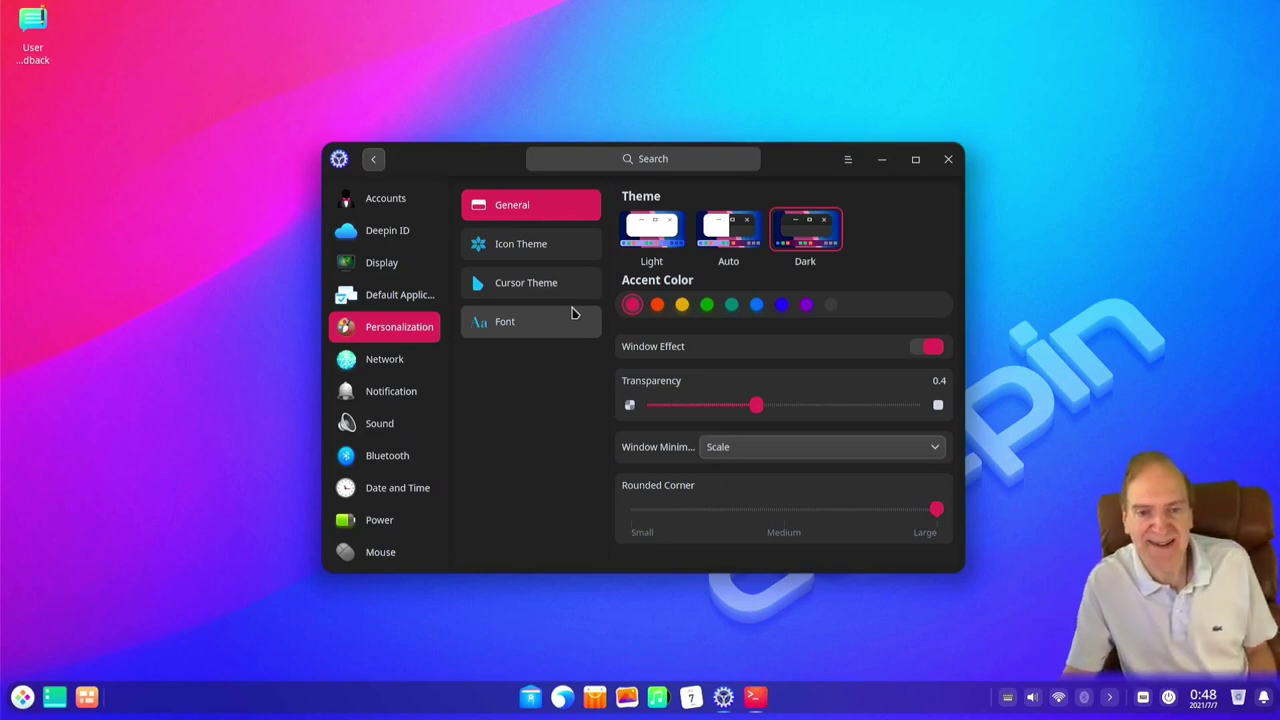
pyautogui.click(657, 306)
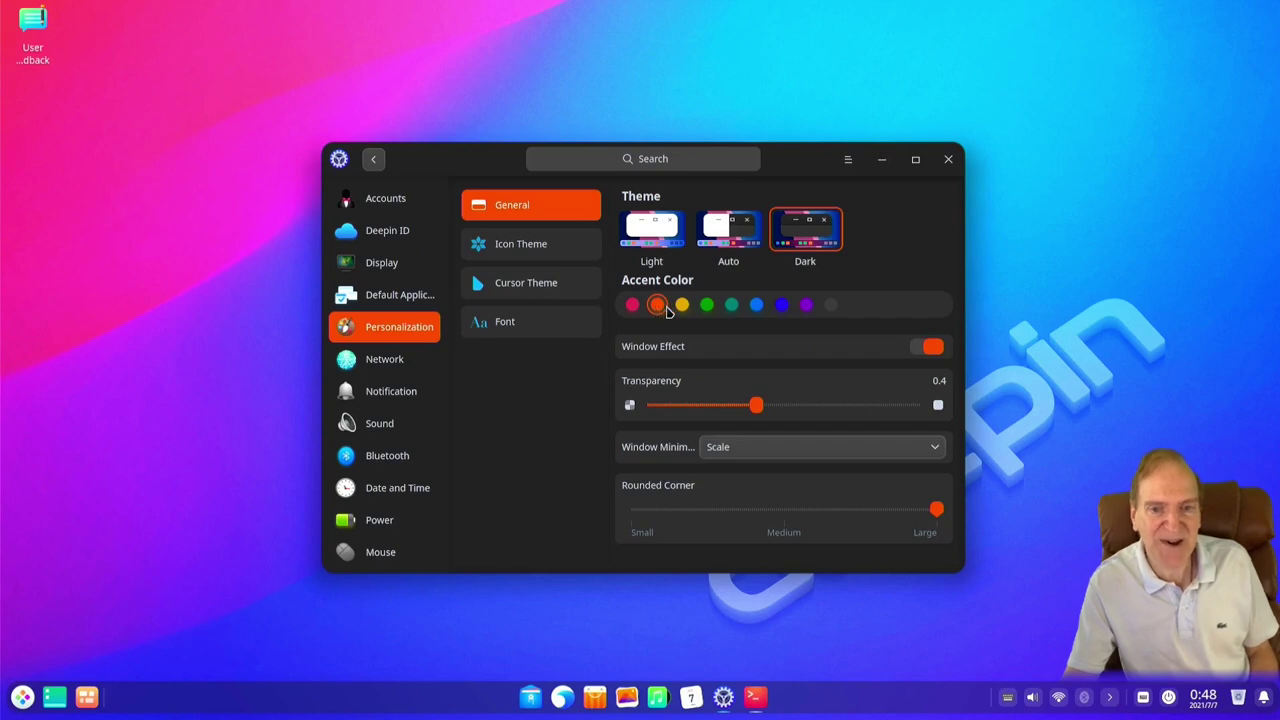
pyautogui.click(682, 305)
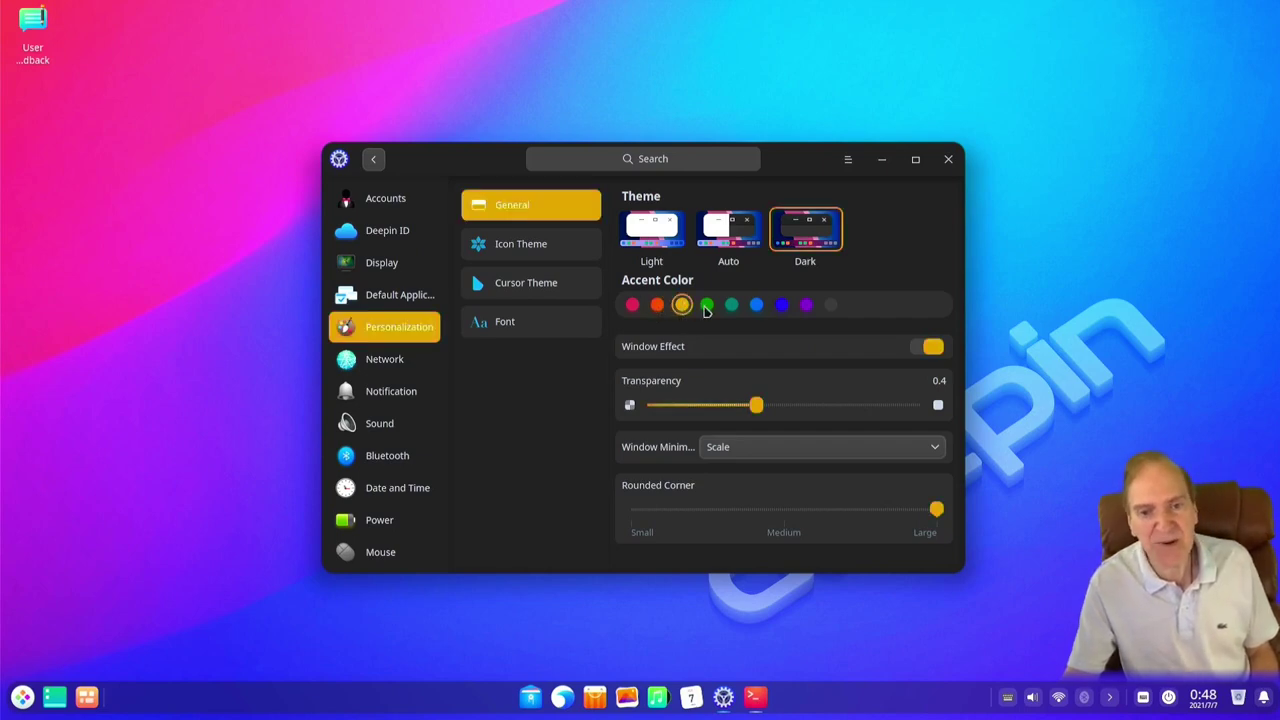
pyautogui.click(707, 306)
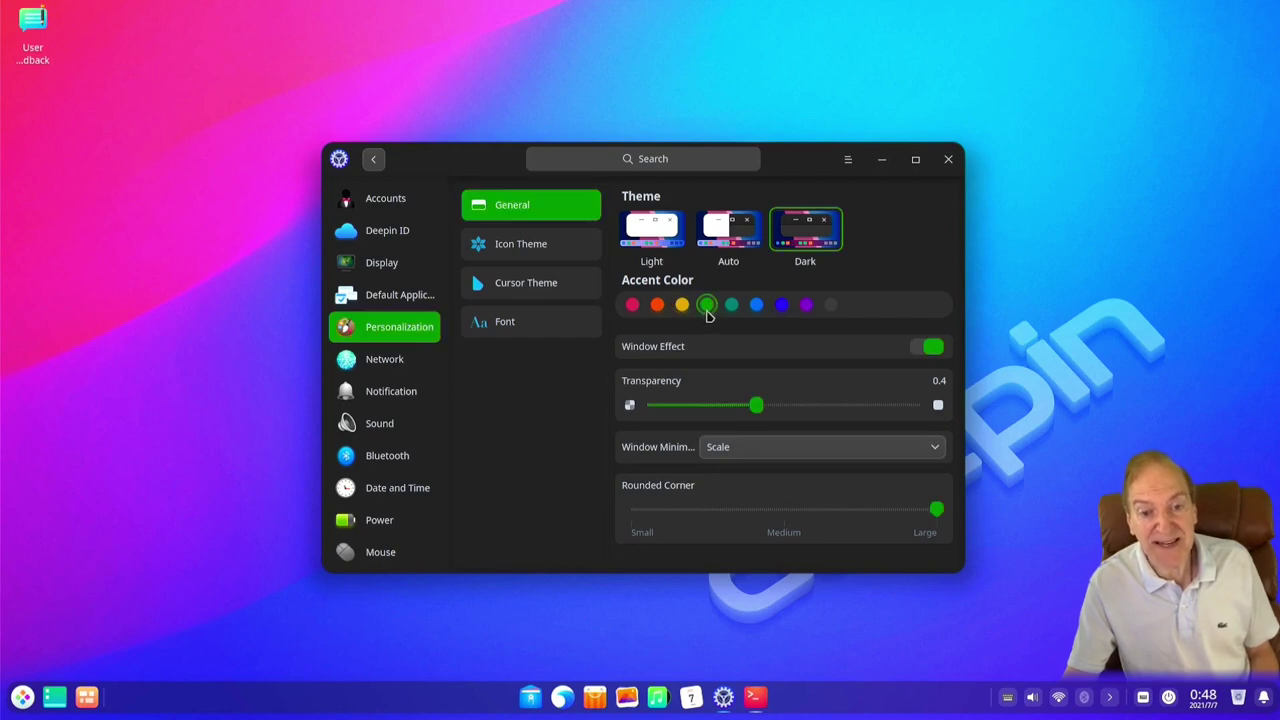
pyautogui.click(733, 306)
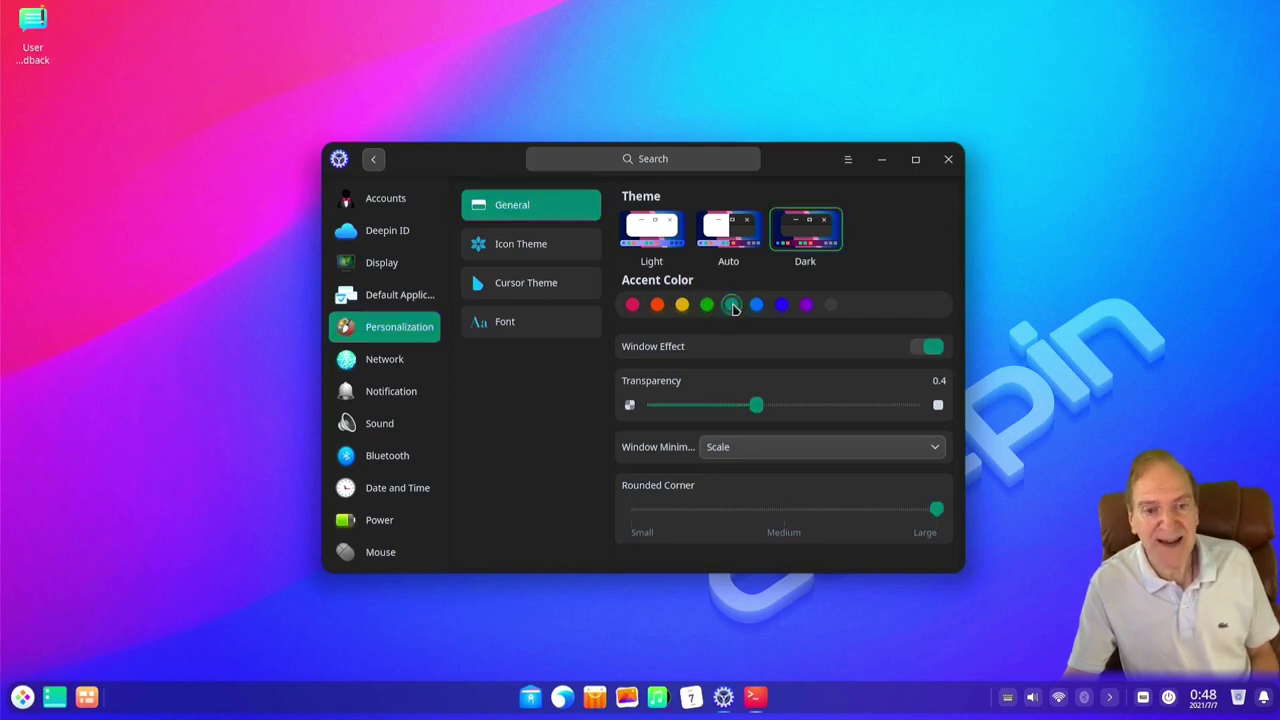
pyautogui.click(784, 305)
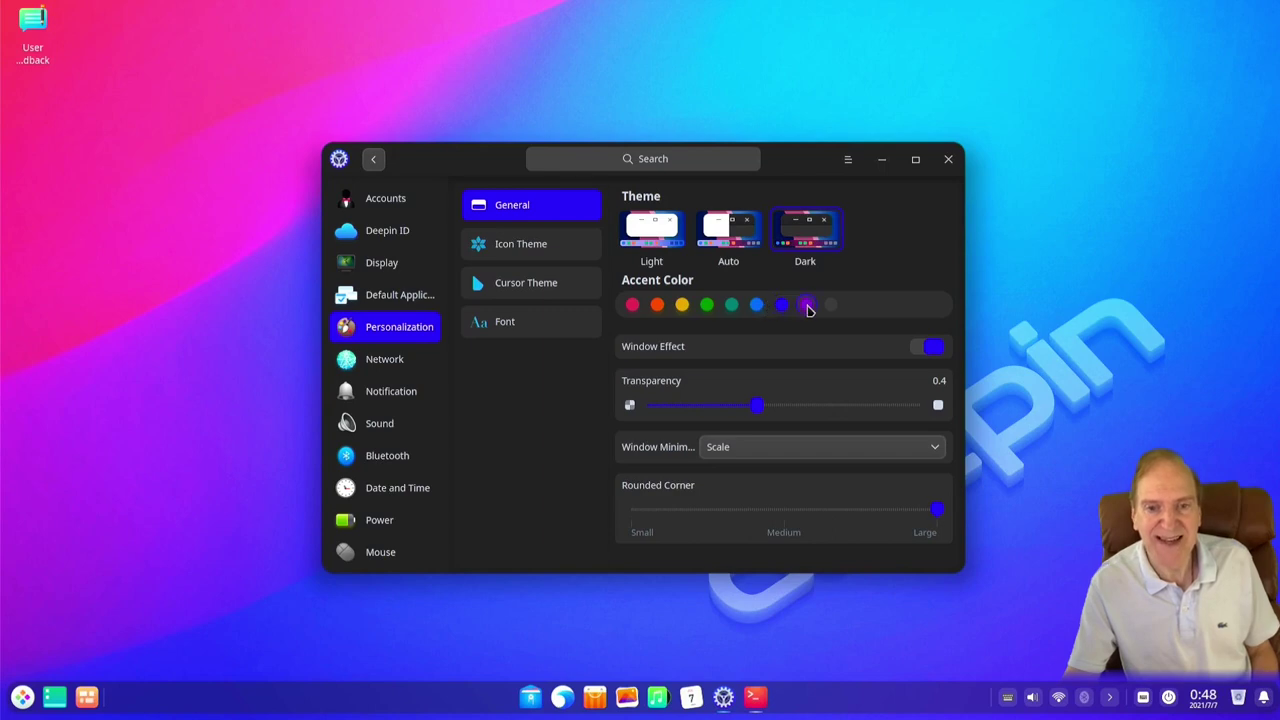
pyautogui.click(805, 306)
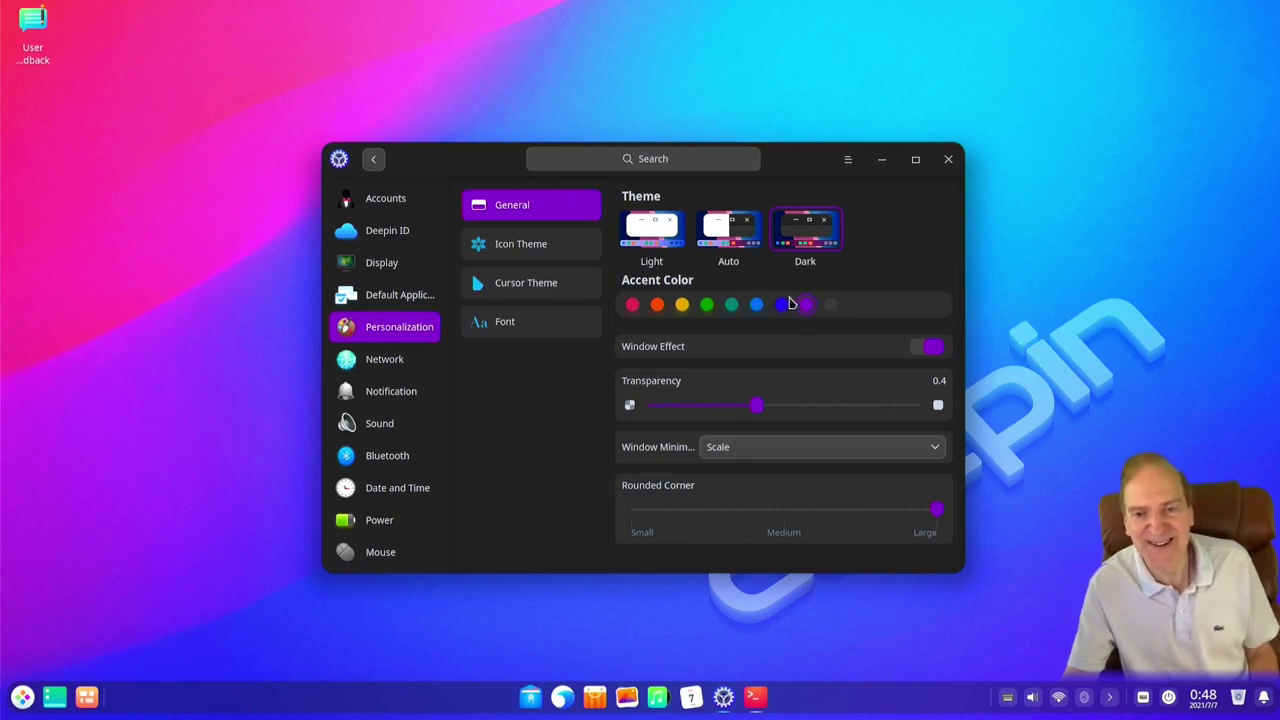
pyautogui.click(834, 306)
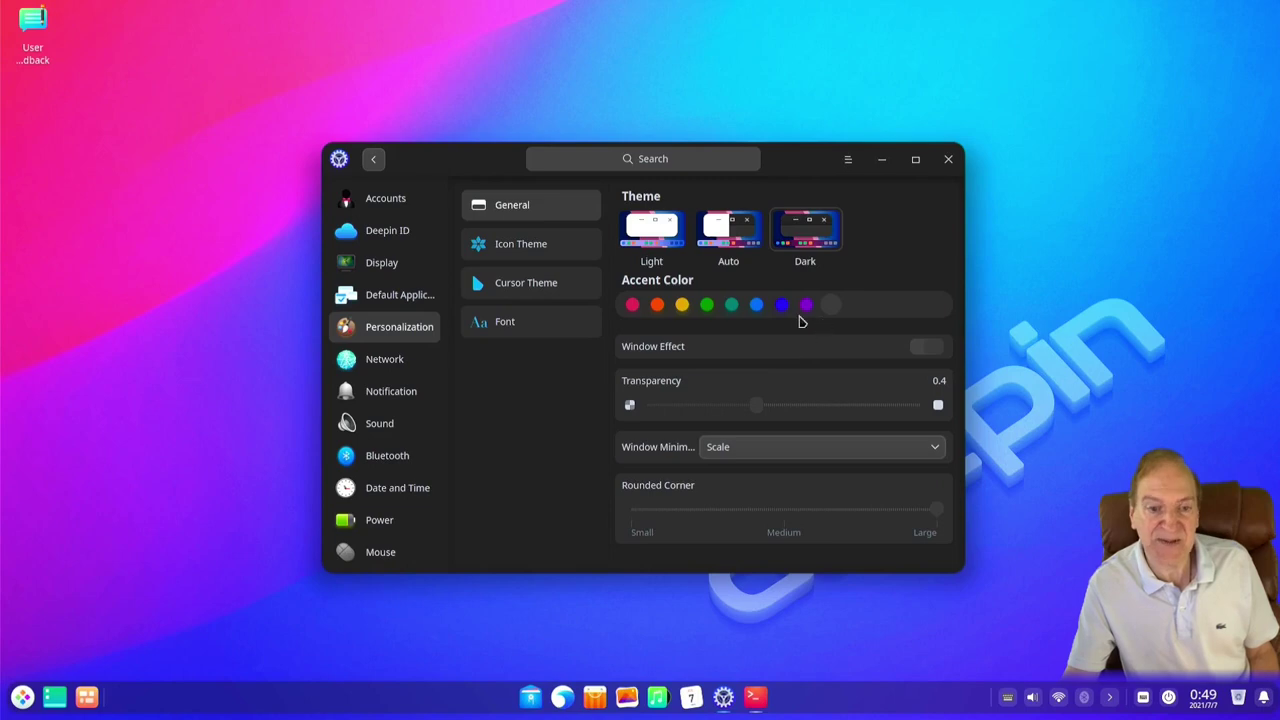
pyautogui.click(632, 305)
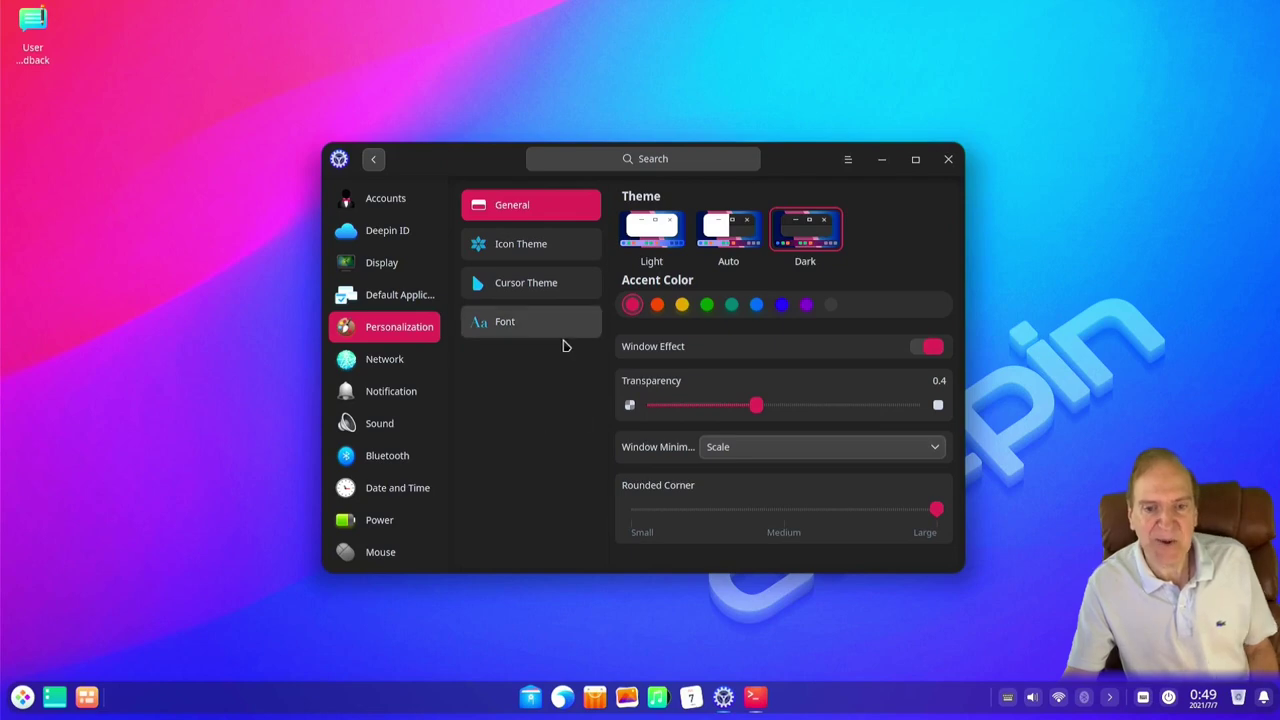
# Browse the available icon themes in Personalization, from Papirus to bloom-dark
pyautogui.click(524, 252)
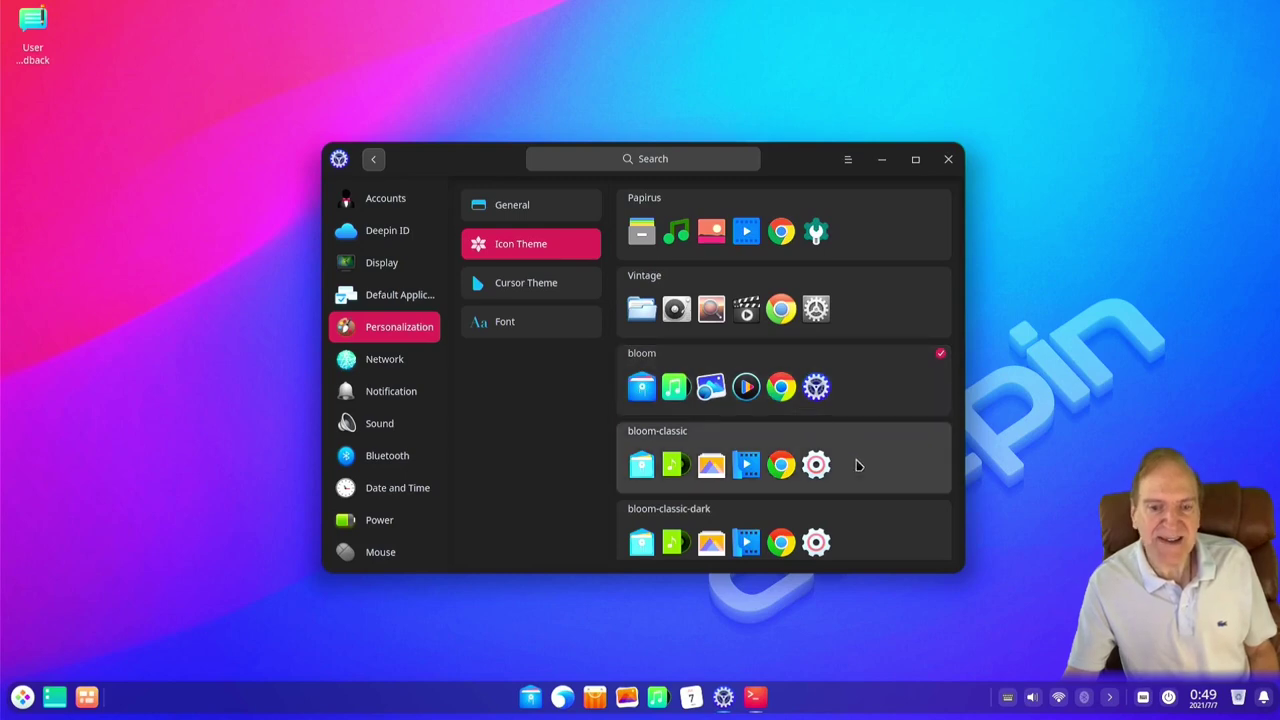
pyautogui.scroll(-2, 857, 465)
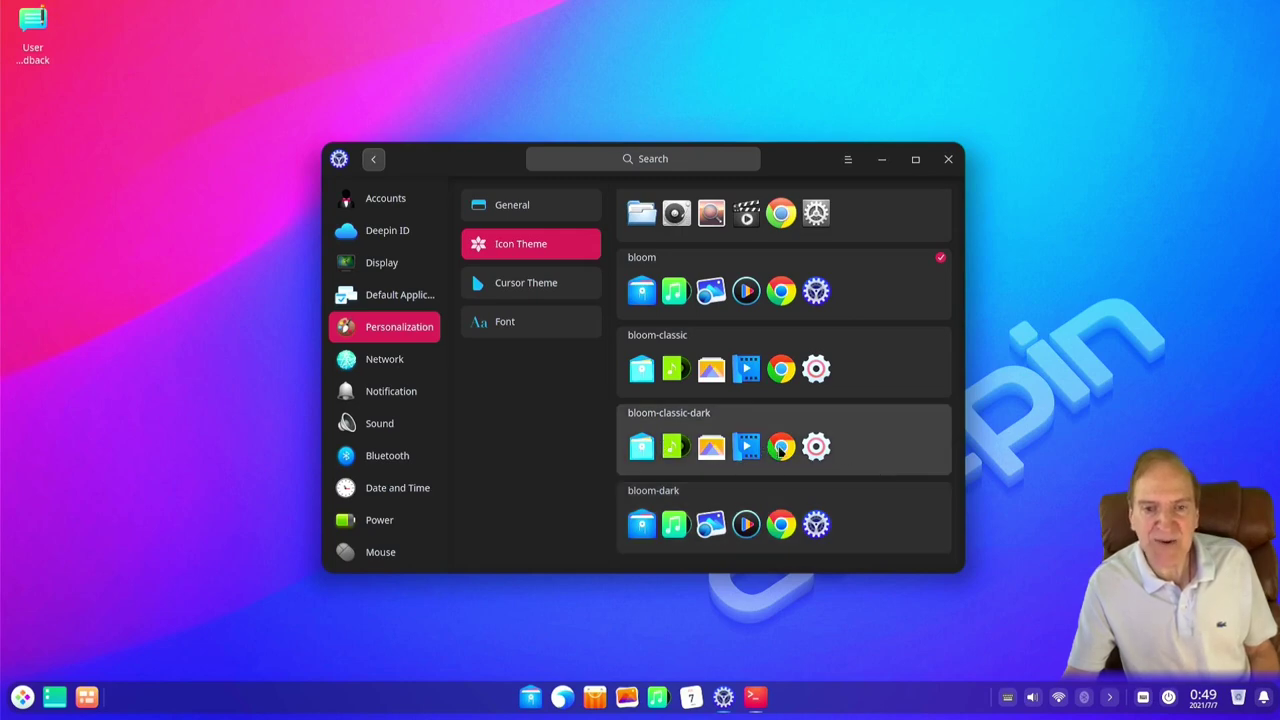
pyautogui.scroll(2, 835, 457)
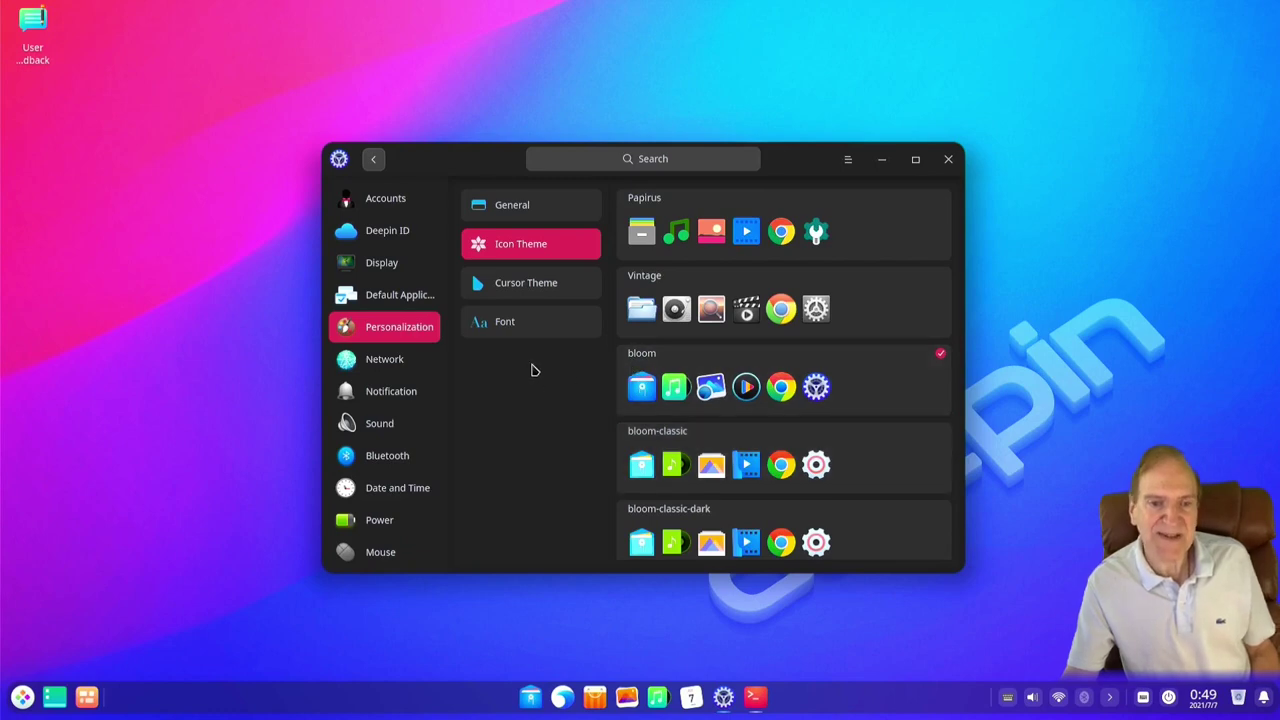
# View the cursor themes and the font settings in Personalization, including the list of available standard fonts
pyautogui.click(552, 283)
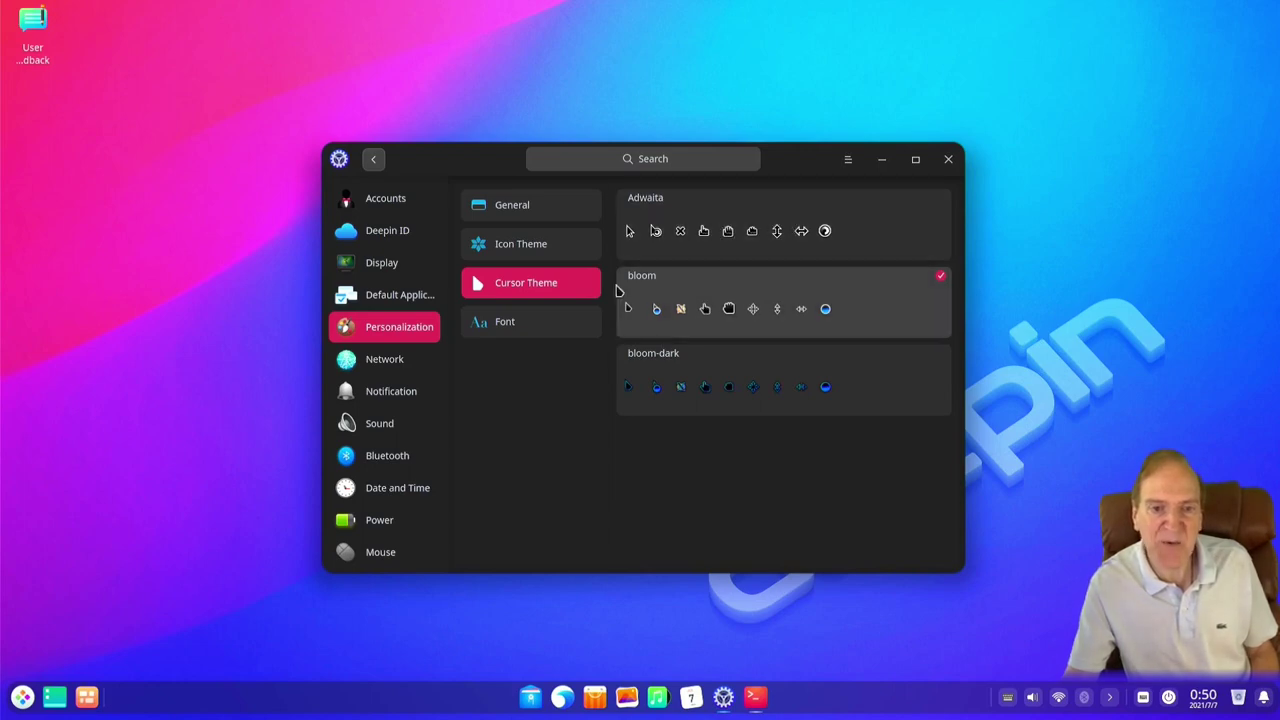
pyautogui.click(531, 321)
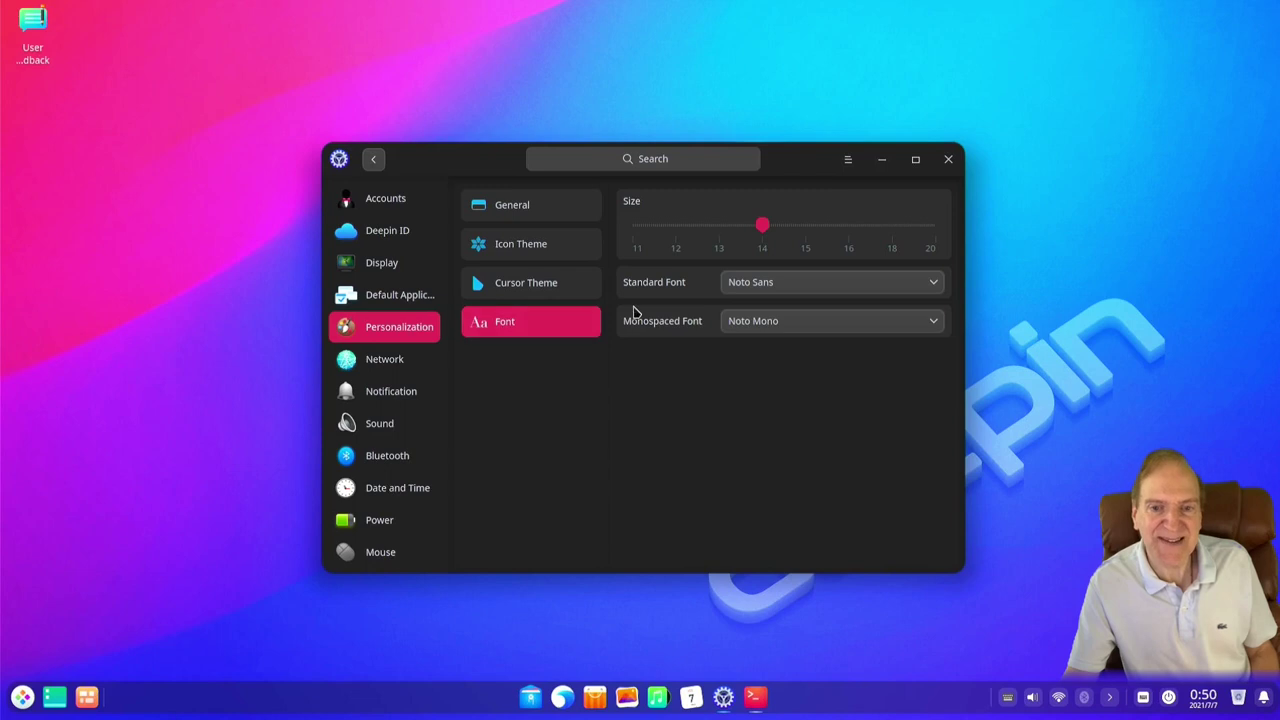
pyautogui.click(933, 286)
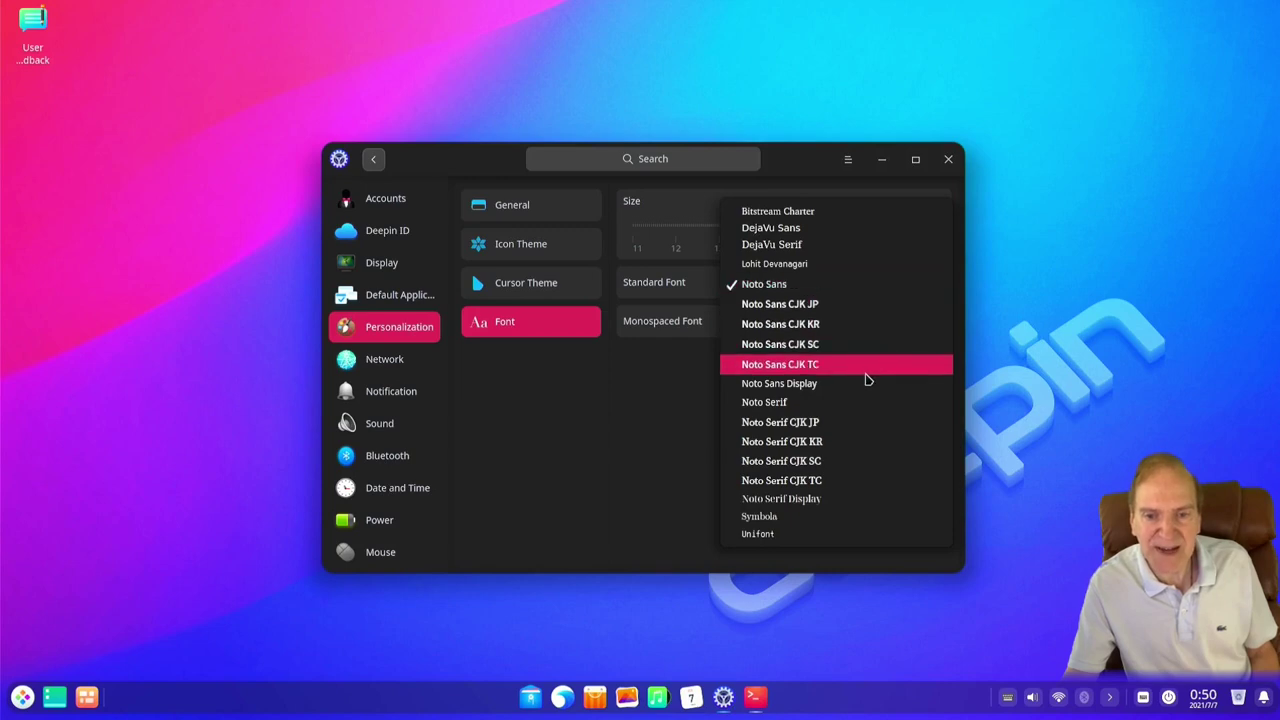
pyautogui.click(657, 389)
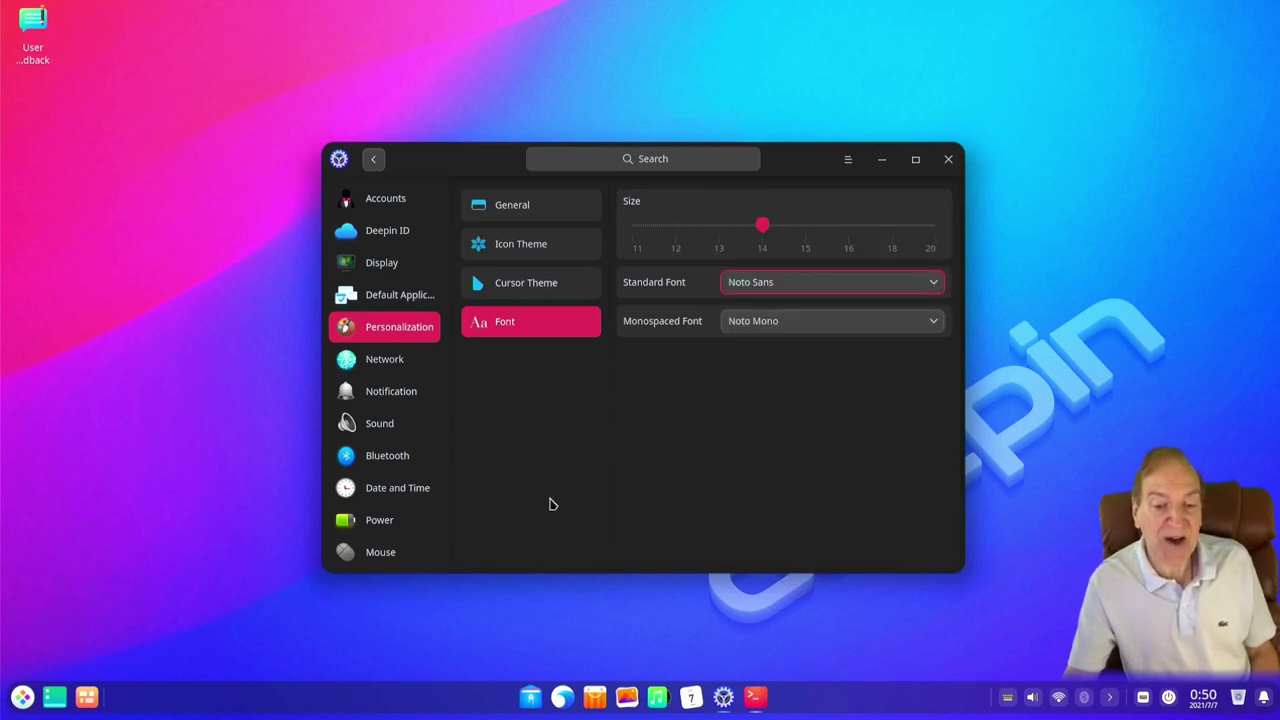
# Open the Home folder in the file manager, move its window aside and show the hidden files
pyautogui.click(531, 700)
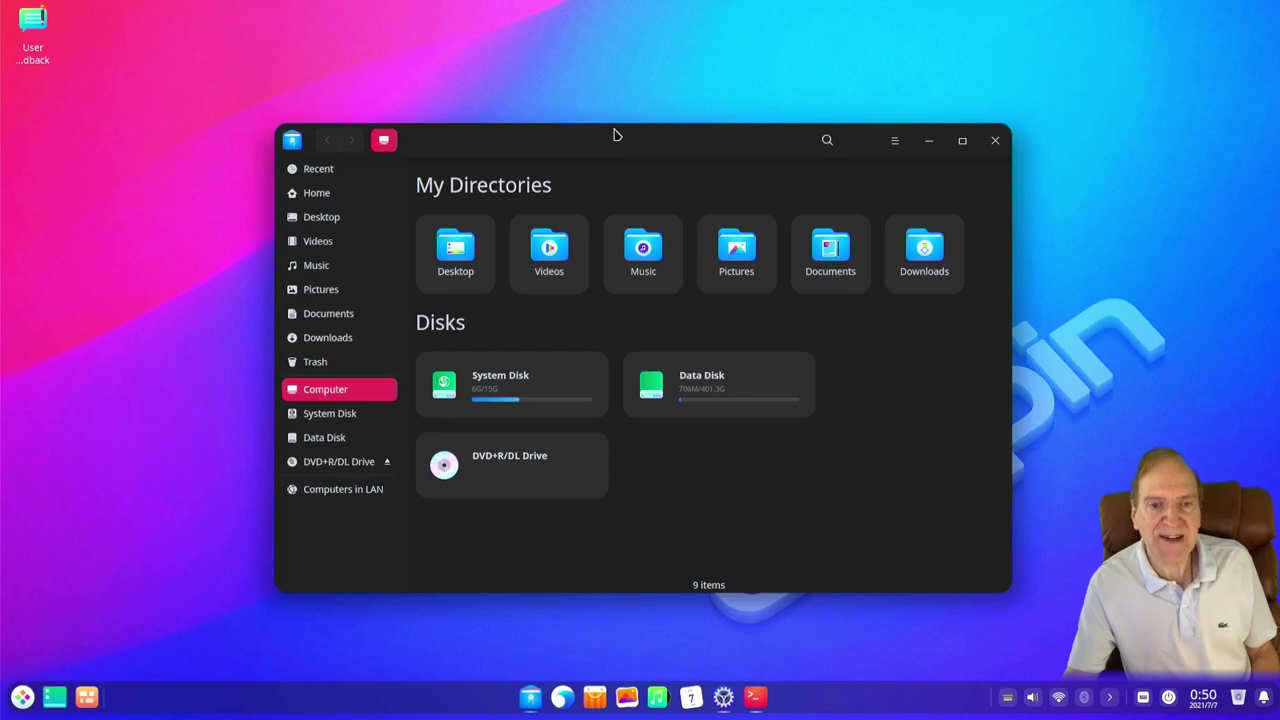
pyautogui.moveTo(613, 143); pyautogui.dragTo(843, 146)
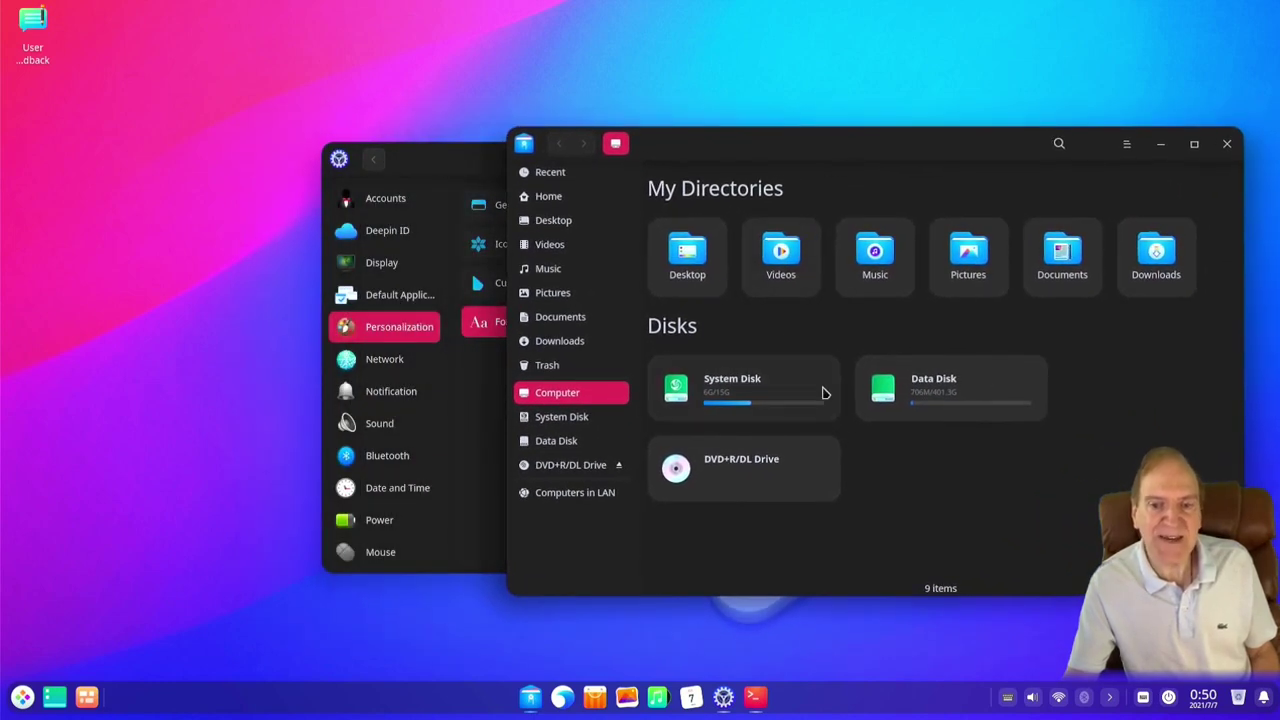
pyautogui.click(548, 196)
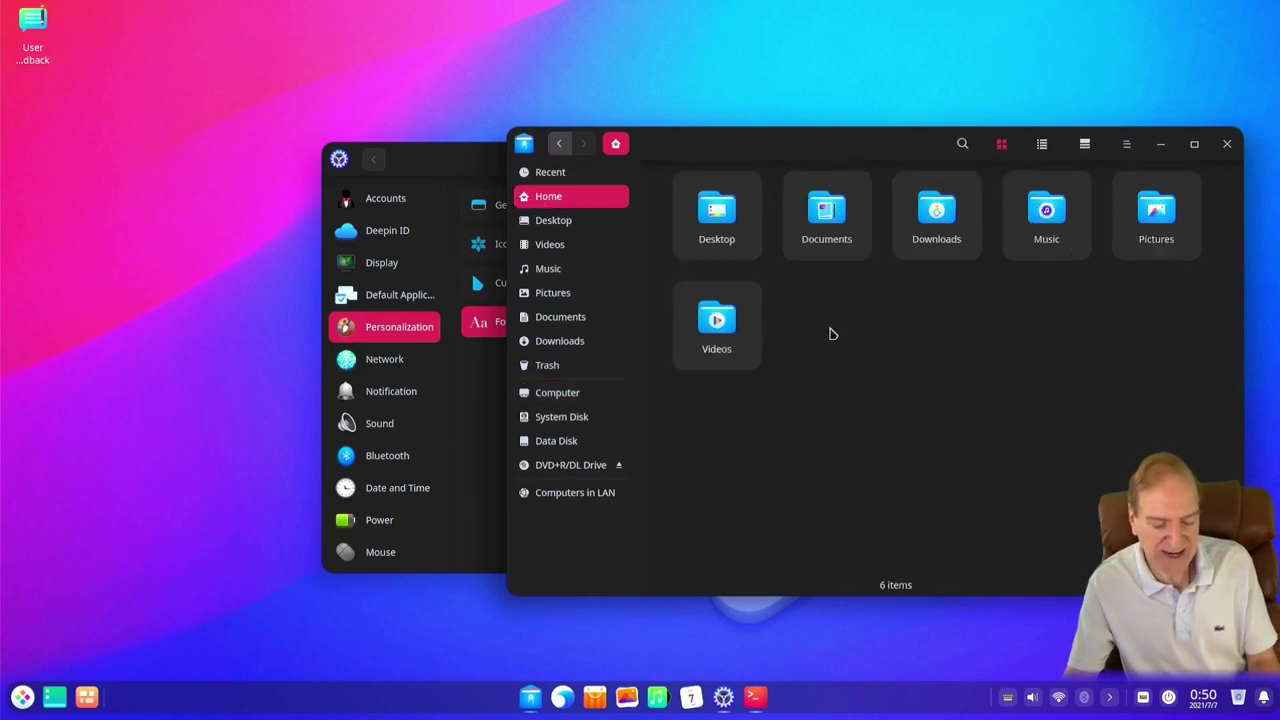
pyautogui.hotkey('ctrl', 'h')
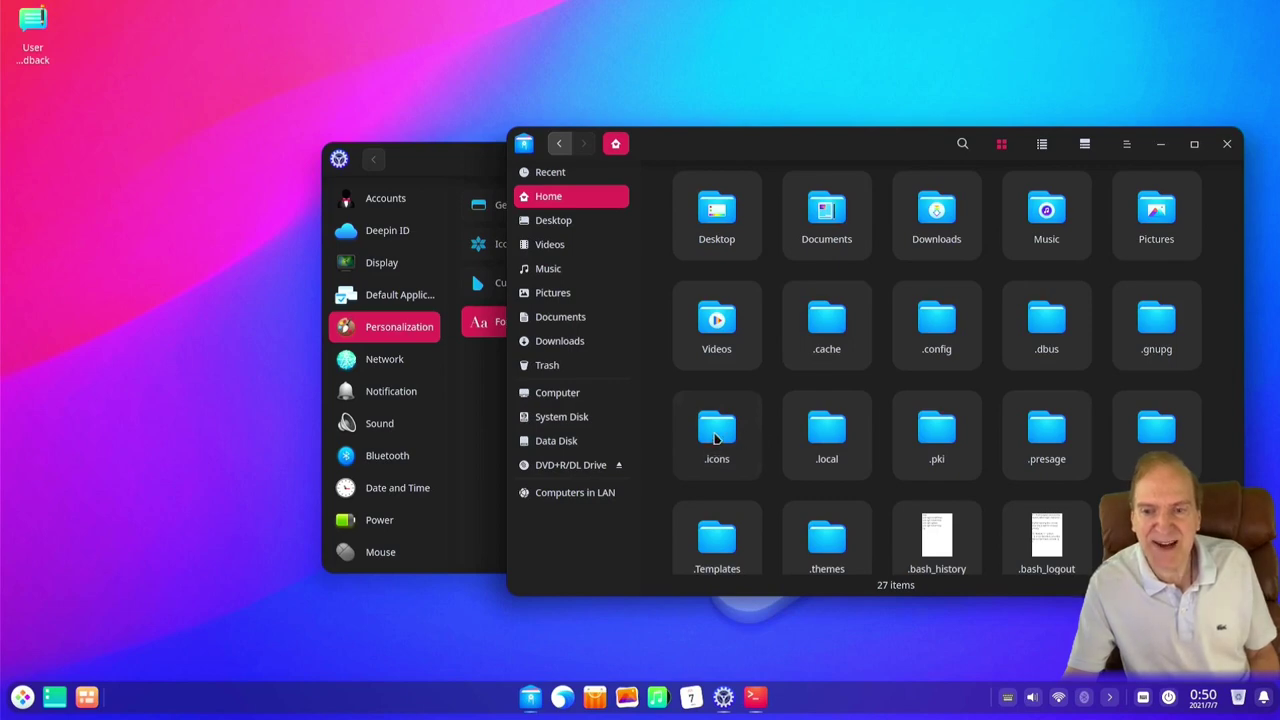
pyautogui.scroll(-5, 715, 437)
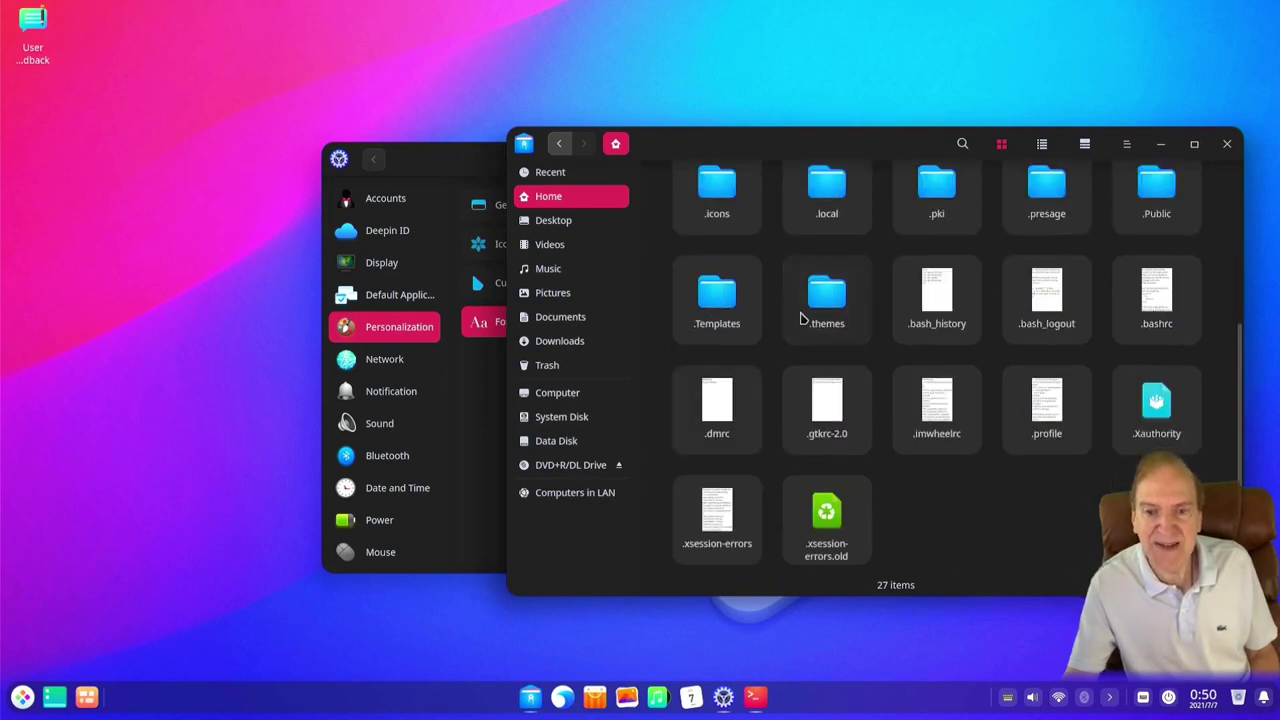
pyautogui.scroll(1, 803, 320)
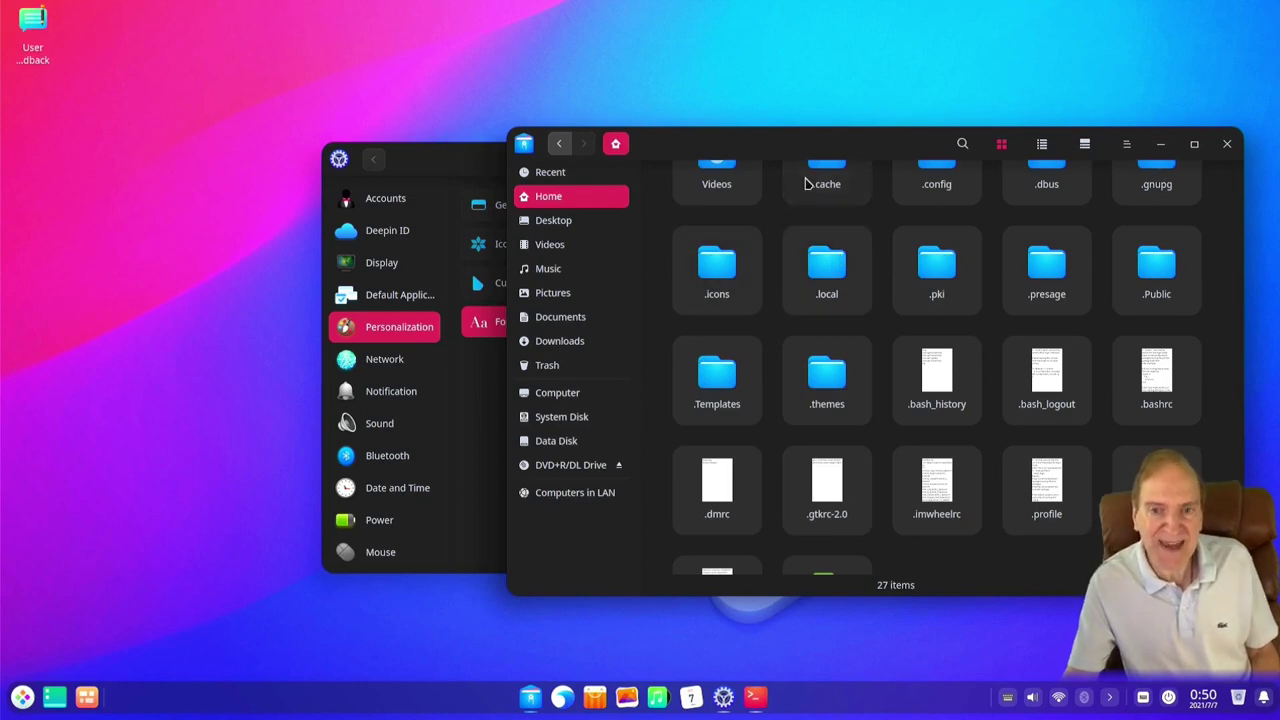
# Reposition the file manager and Control Center windows so both are accessible, and select the hidden .themes folder
pyautogui.moveTo(809, 143); pyautogui.dragTo(742, 197)
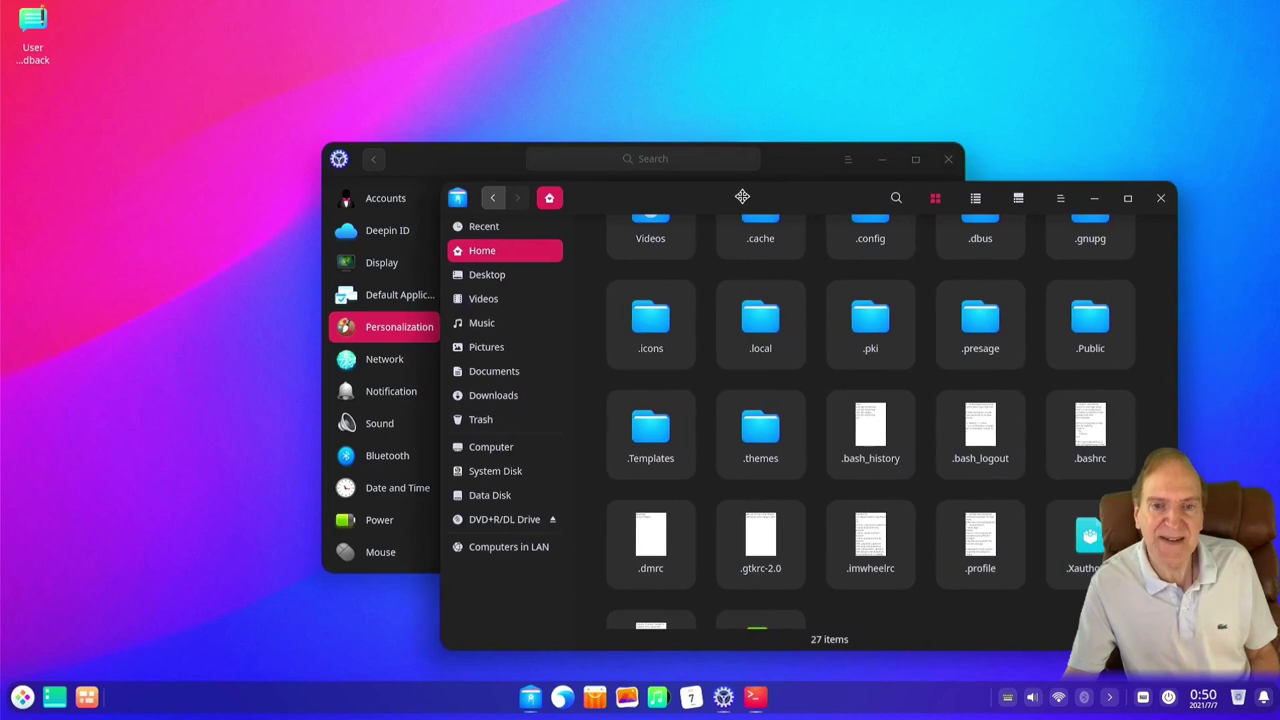
pyautogui.click(797, 160)
pyautogui.click(925, 322)
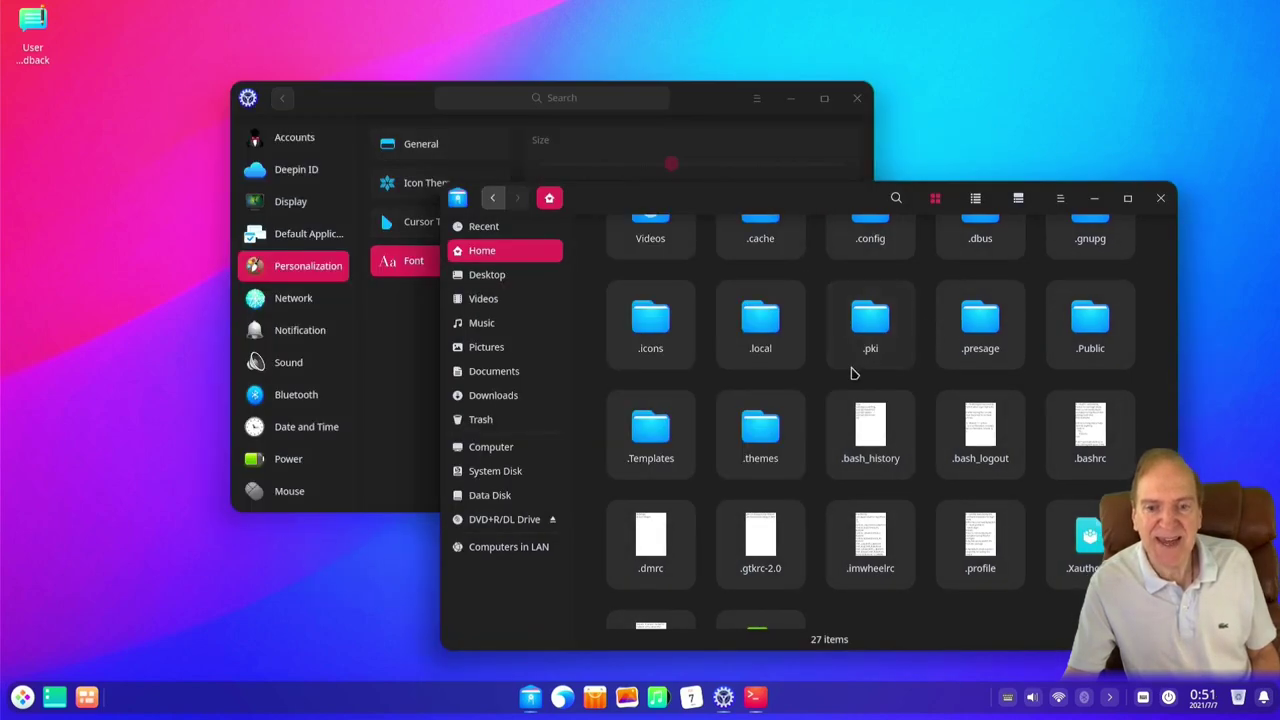
pyautogui.click(761, 443)
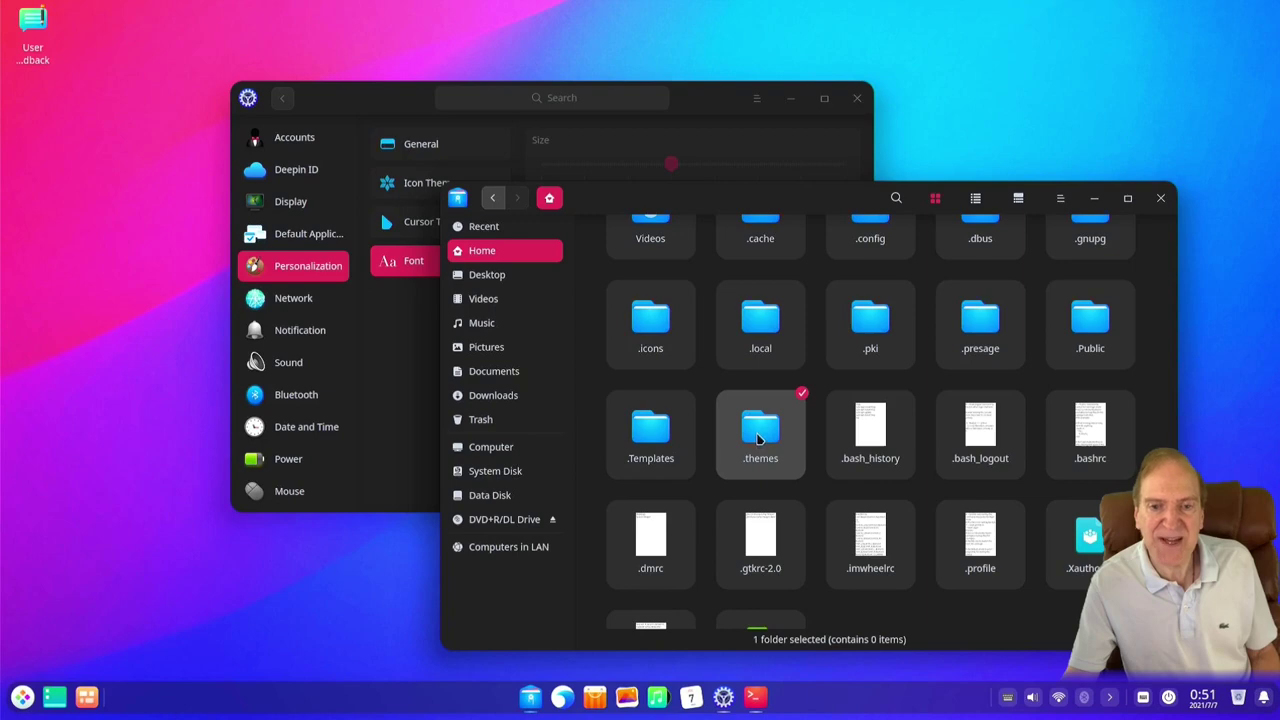
# Examine the hidden .icons folder alongside the Icon Theme choices in Personalization, switching between the two windows
pyautogui.click(366, 100)
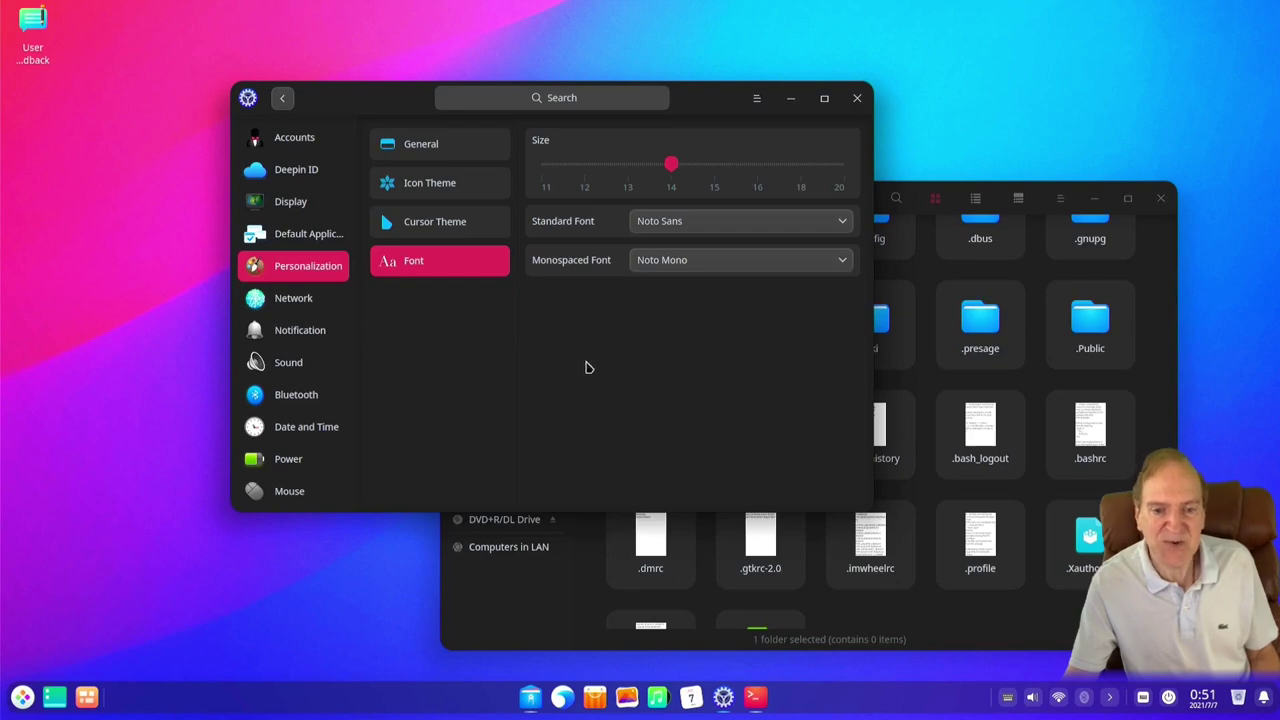
pyautogui.click(524, 603)
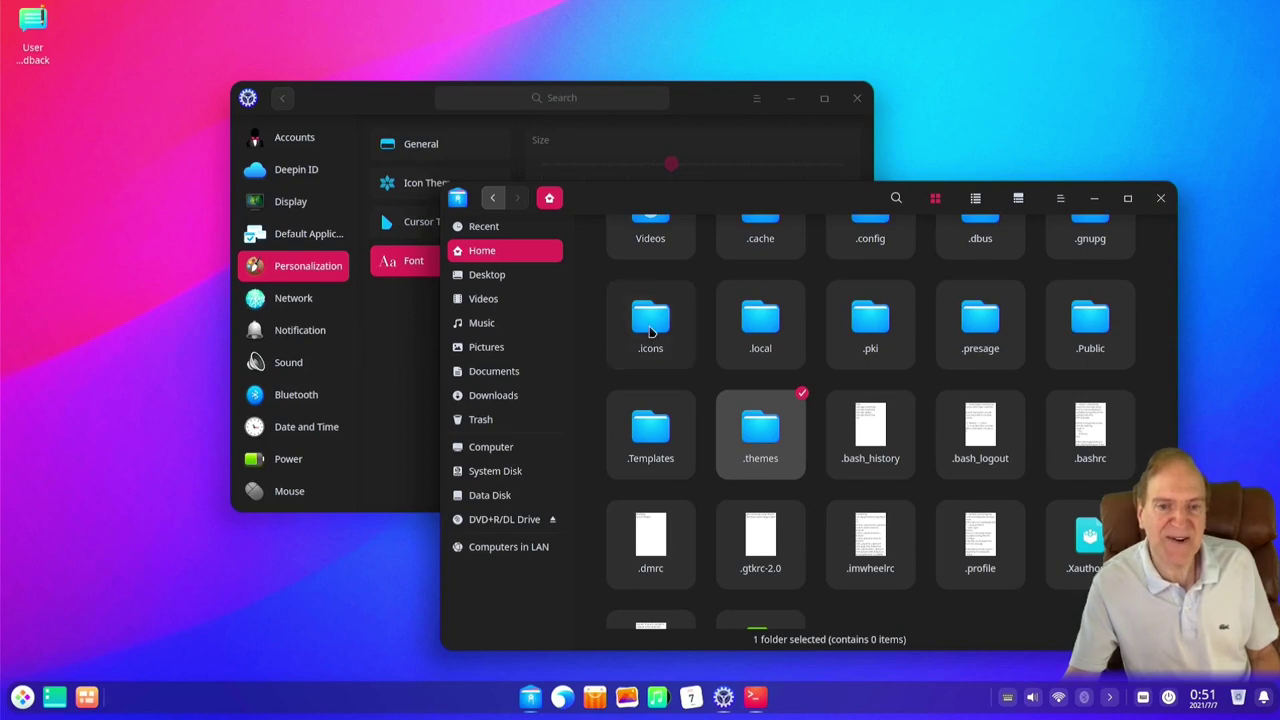
pyautogui.click(378, 336)
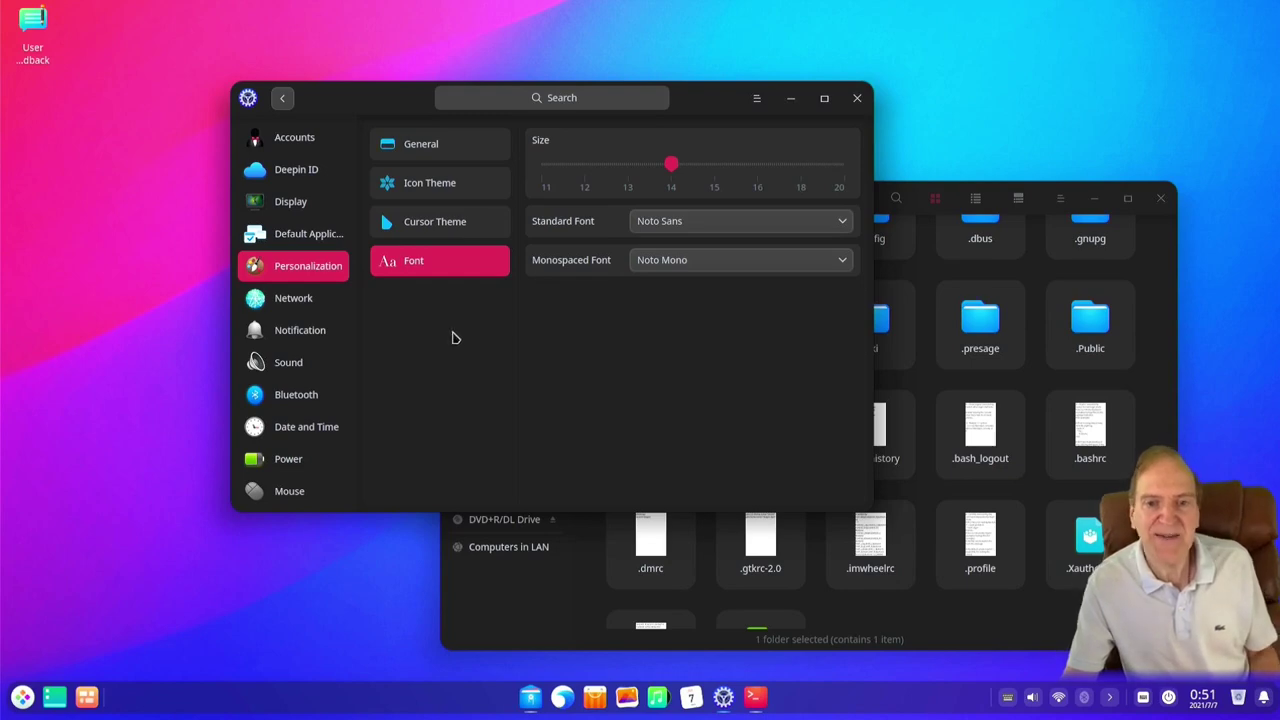
pyautogui.click(447, 193)
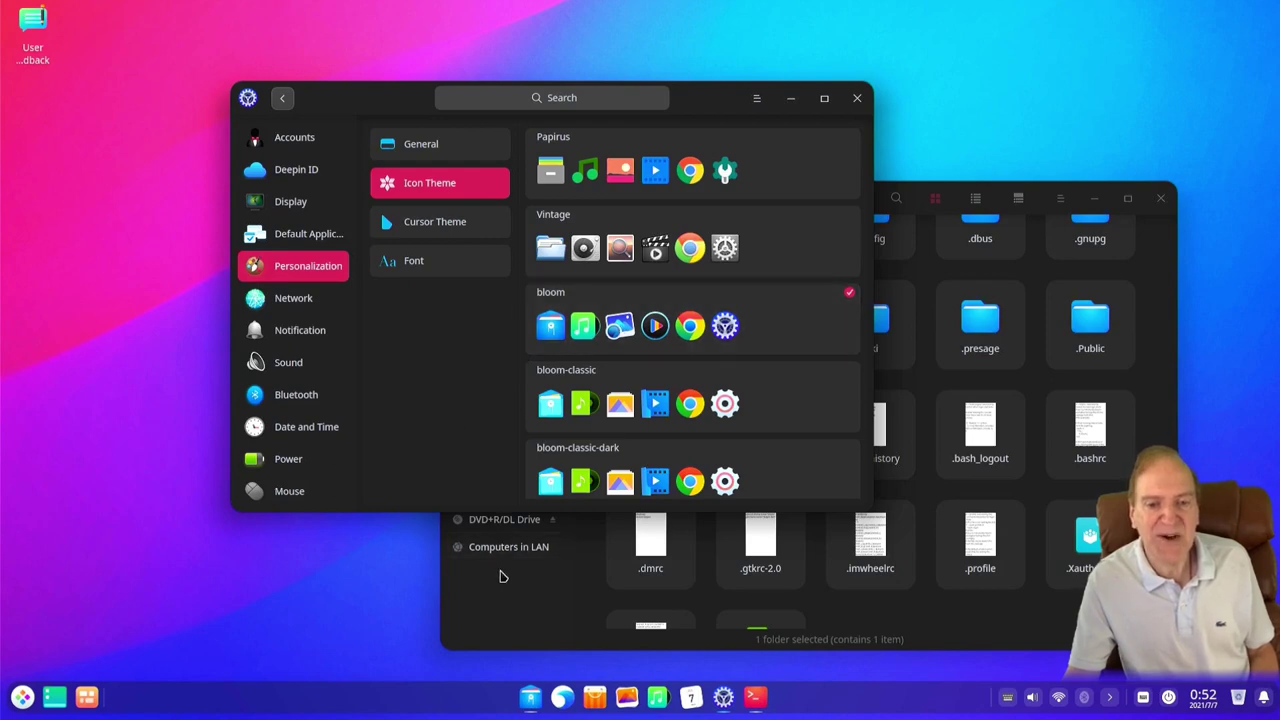
pyautogui.click(508, 612)
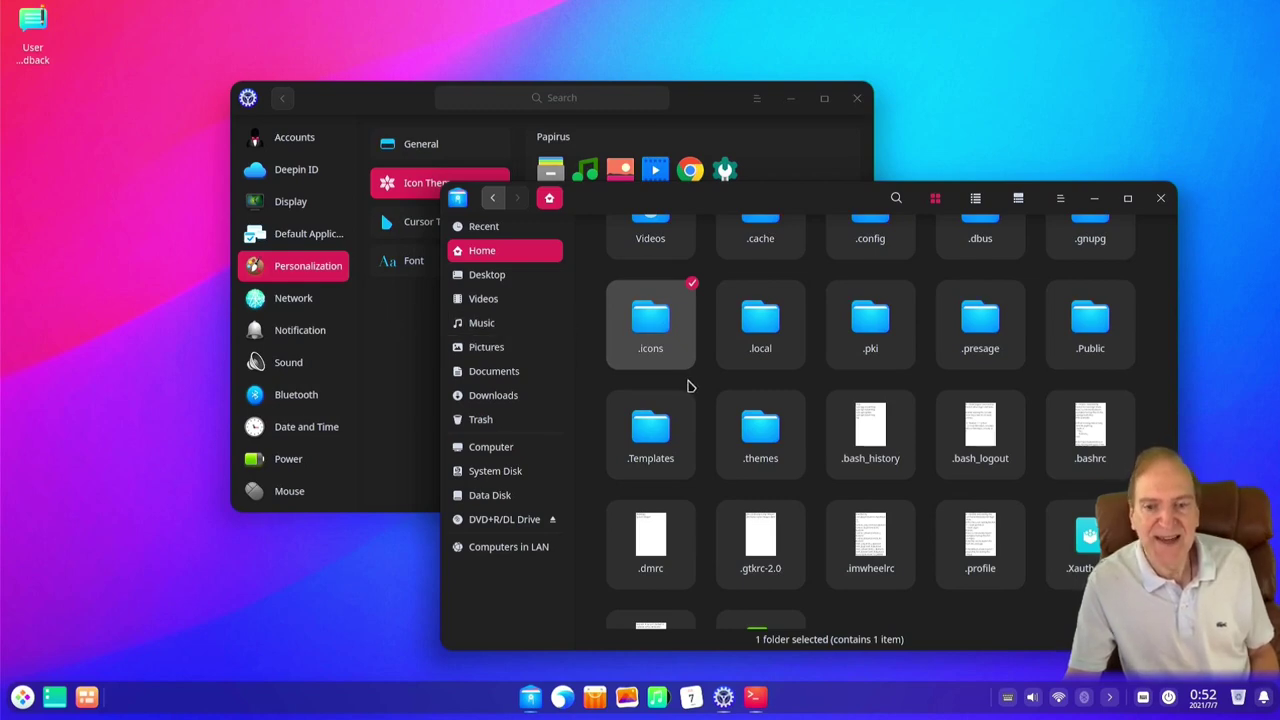
pyautogui.scroll(3, 680, 390)
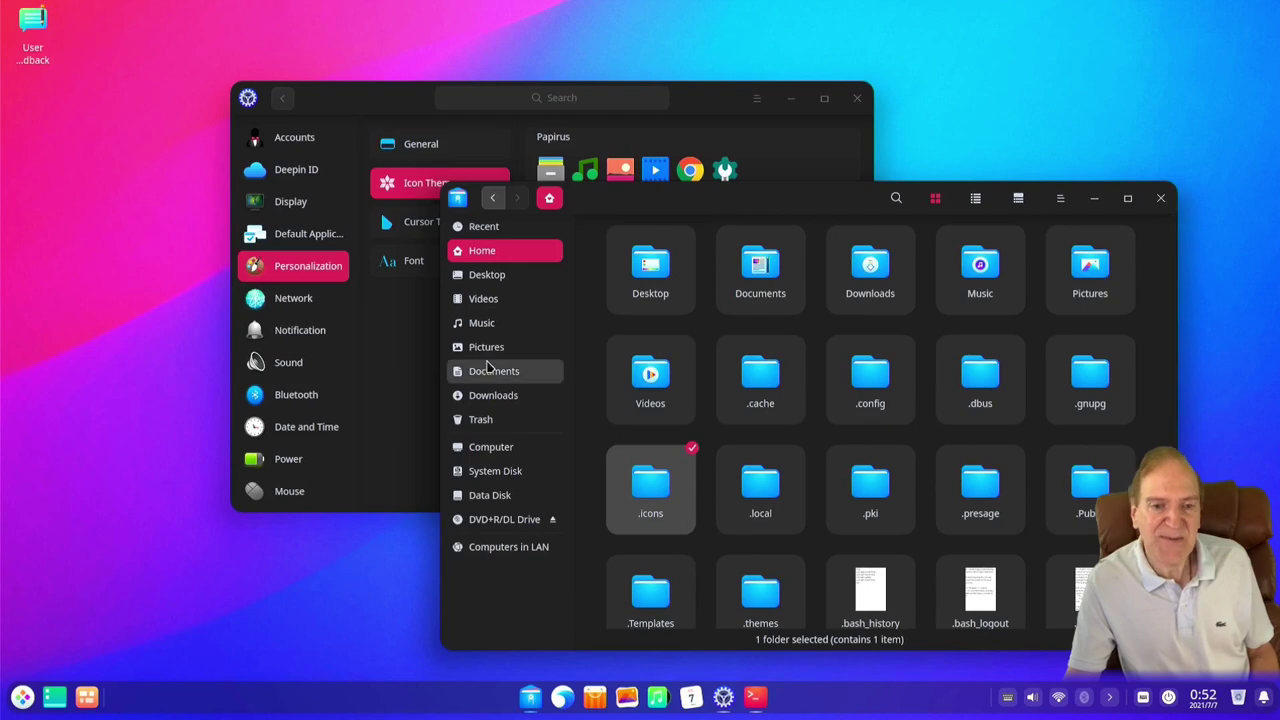
pyautogui.click(392, 349)
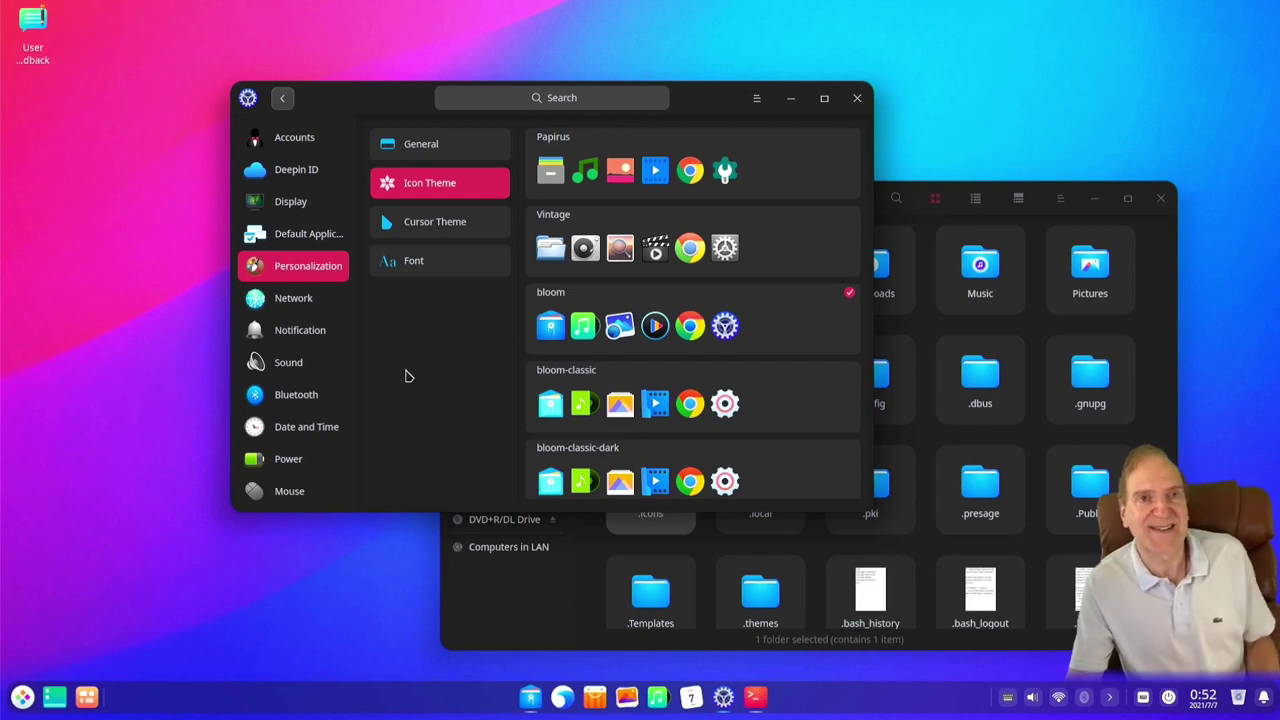
# Switch the dock to Efficient Mode
pyautogui.click(380, 705)
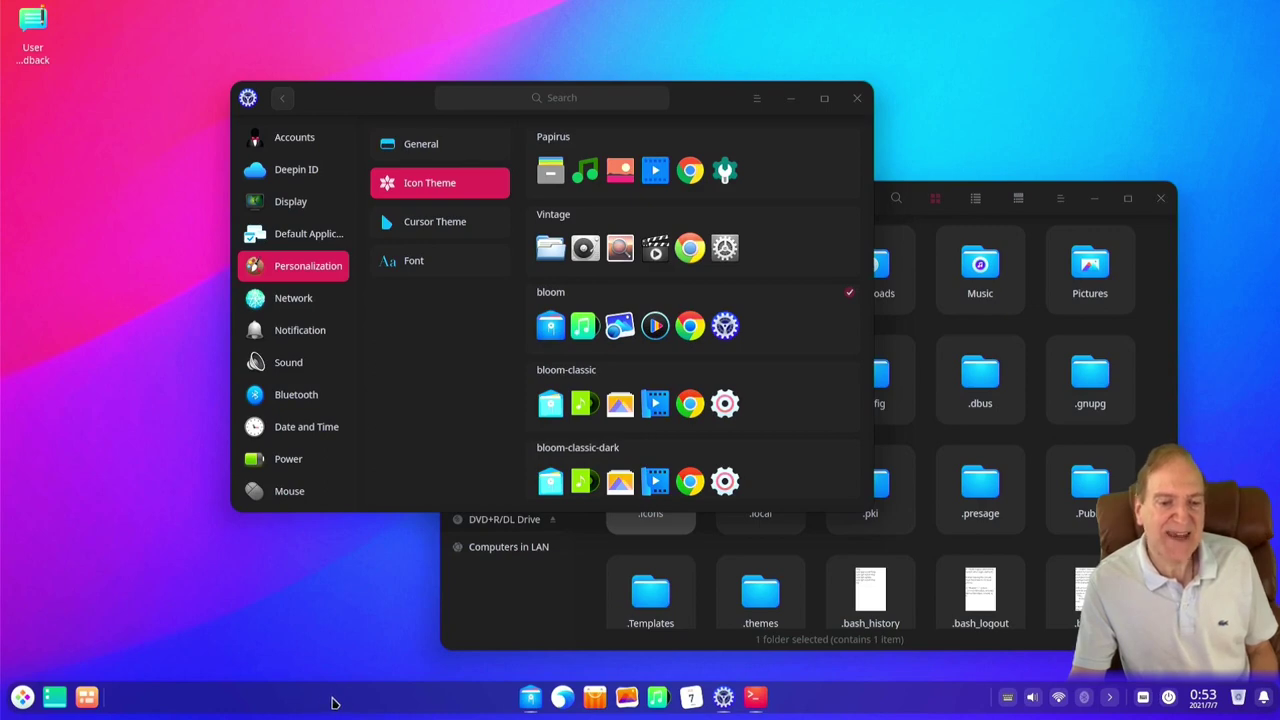
pyautogui.rightClick(335, 703)
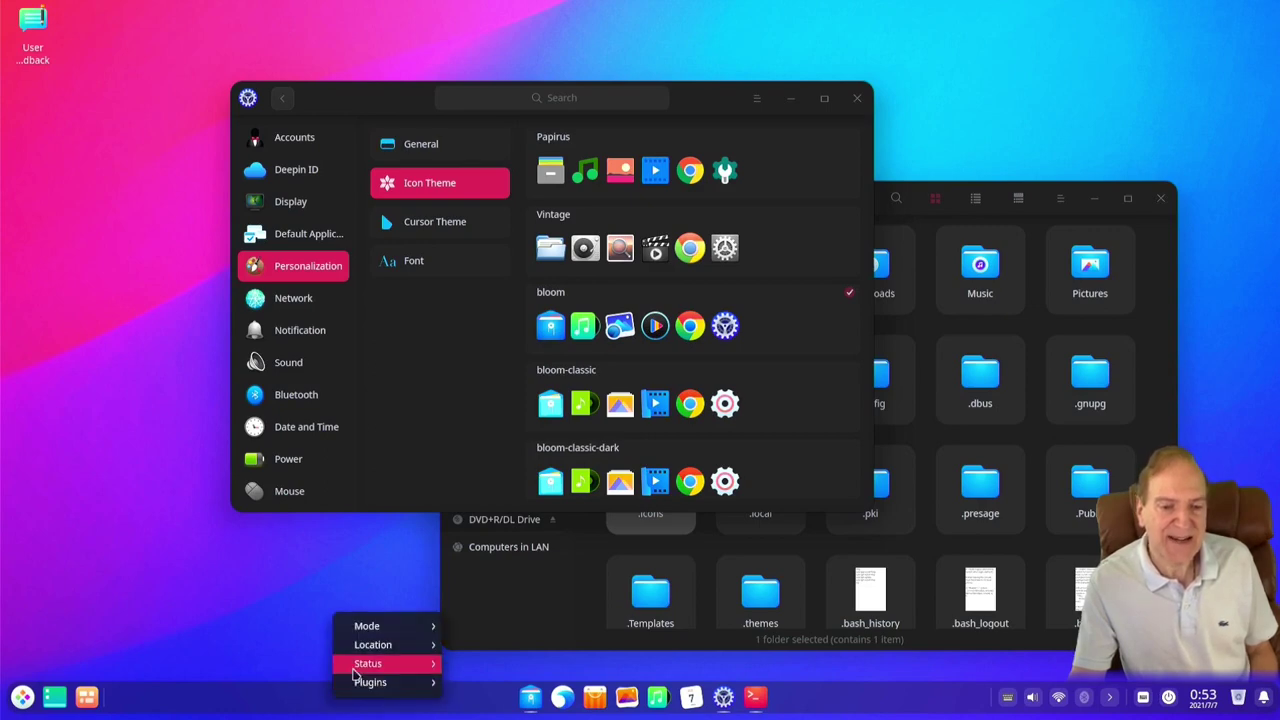
pyautogui.moveTo(368, 628)
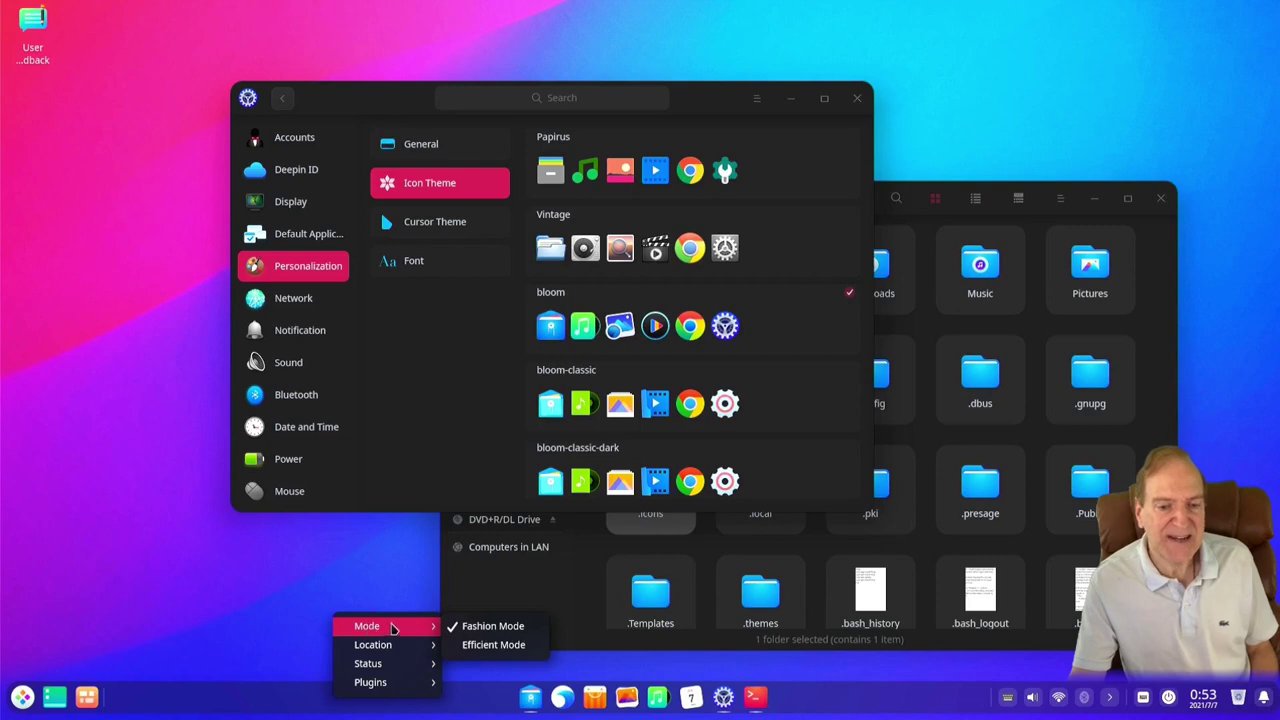
pyautogui.click(480, 647)
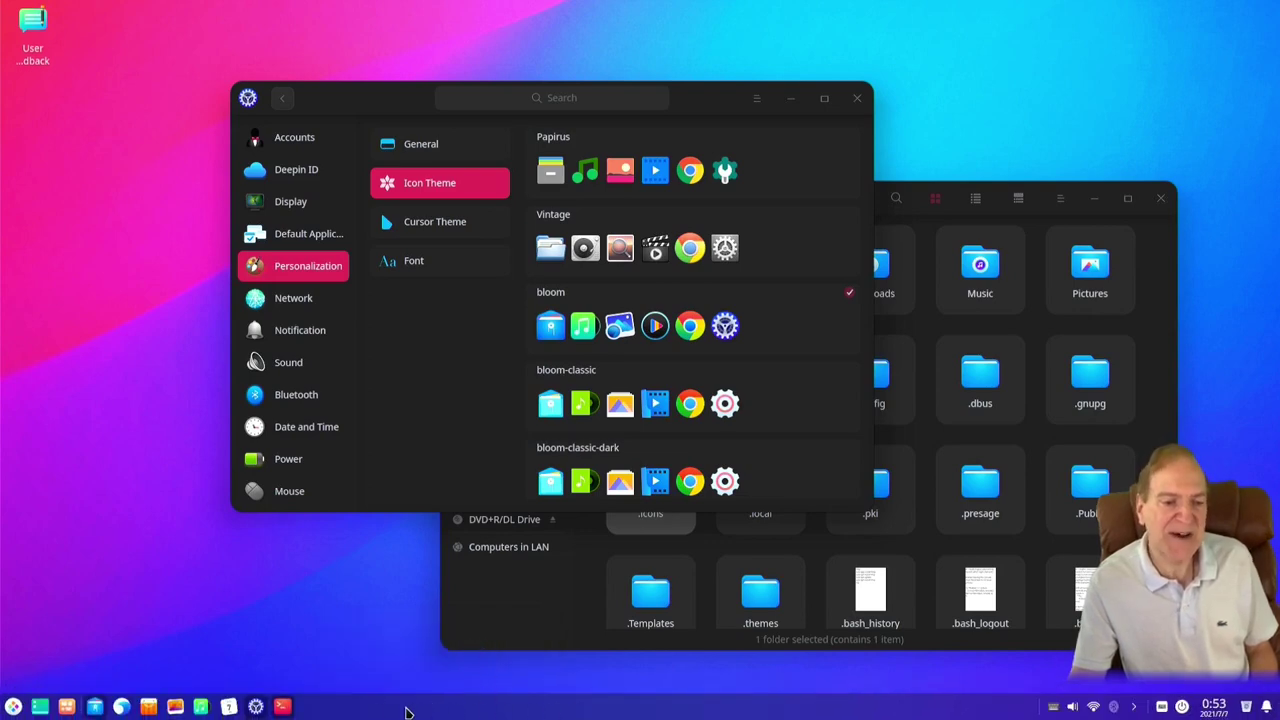
# Open and dismiss the launcher from the dock, and show the empty desktop
pyautogui.click(14, 707)
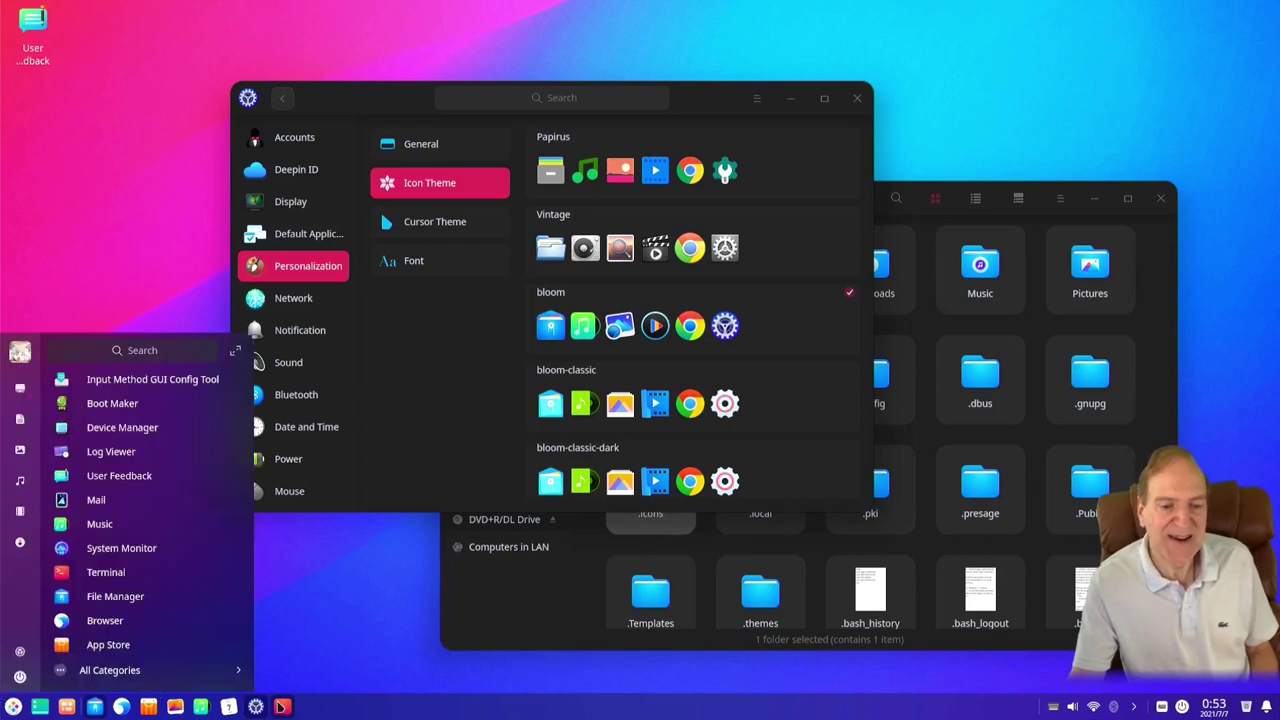
pyautogui.click(480, 708)
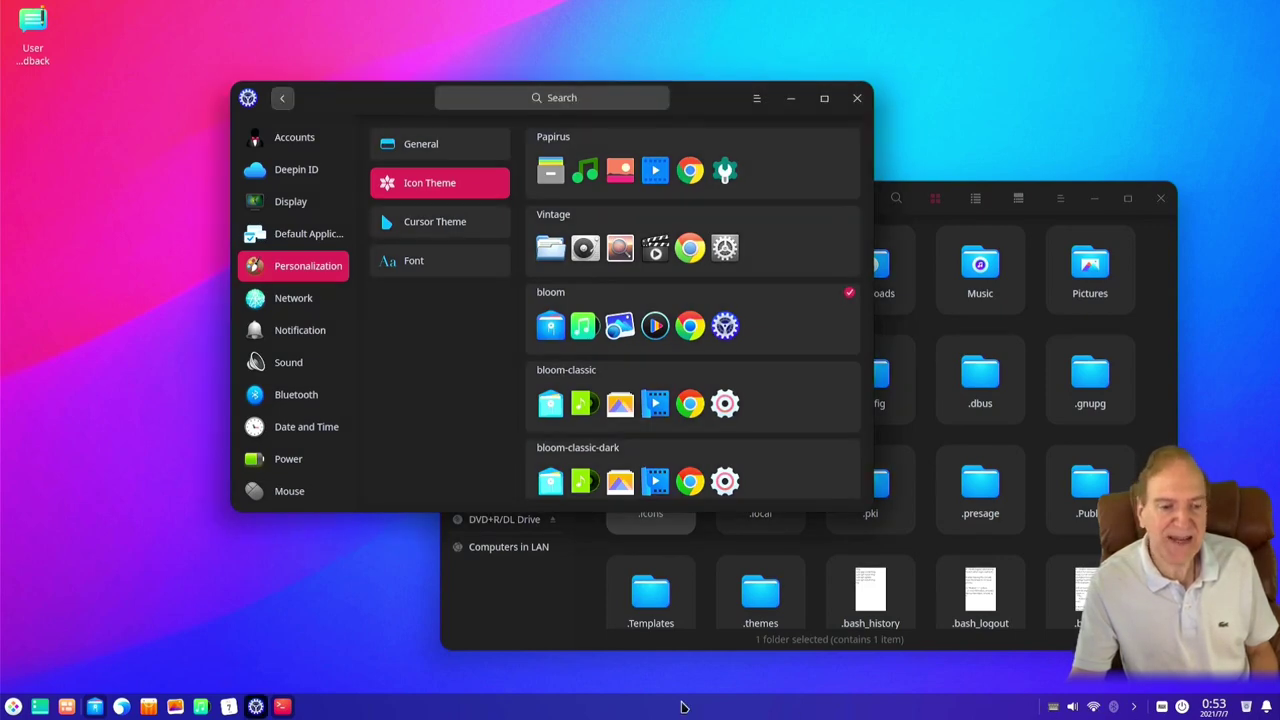
pyautogui.click(40, 707)
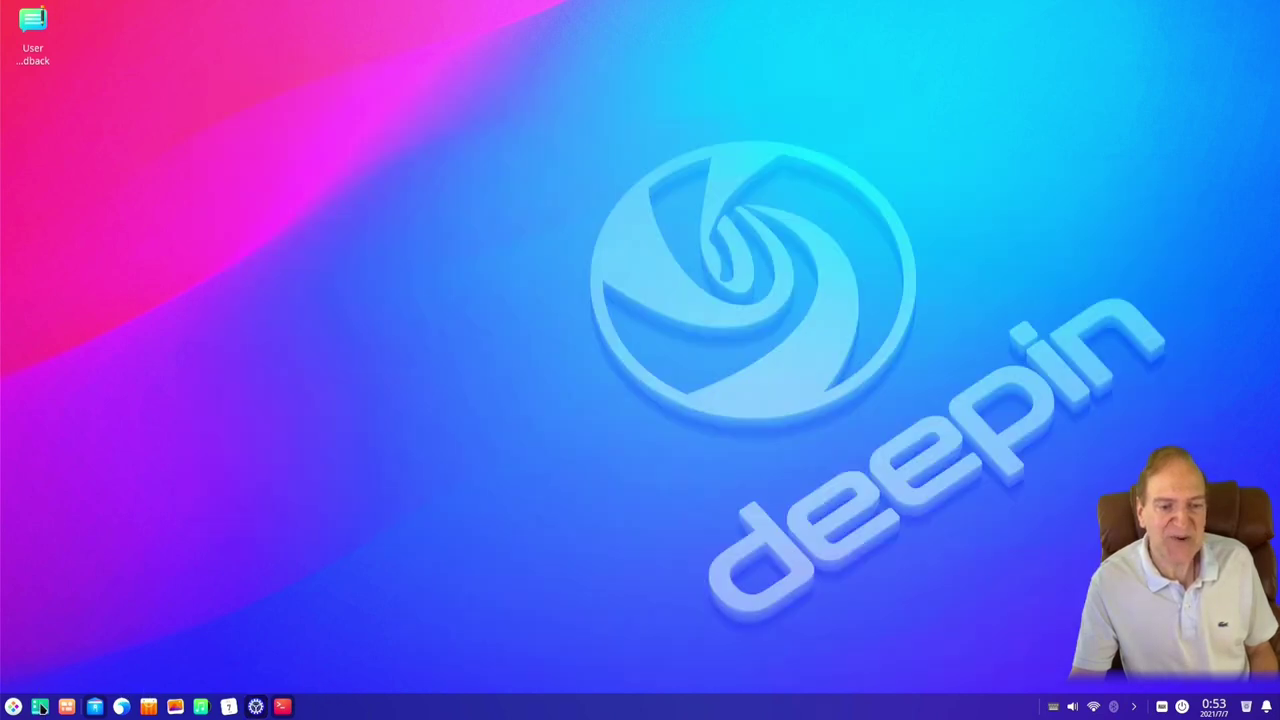
# Set the dock back to Fashion Mode
pyautogui.rightClick(358, 714)
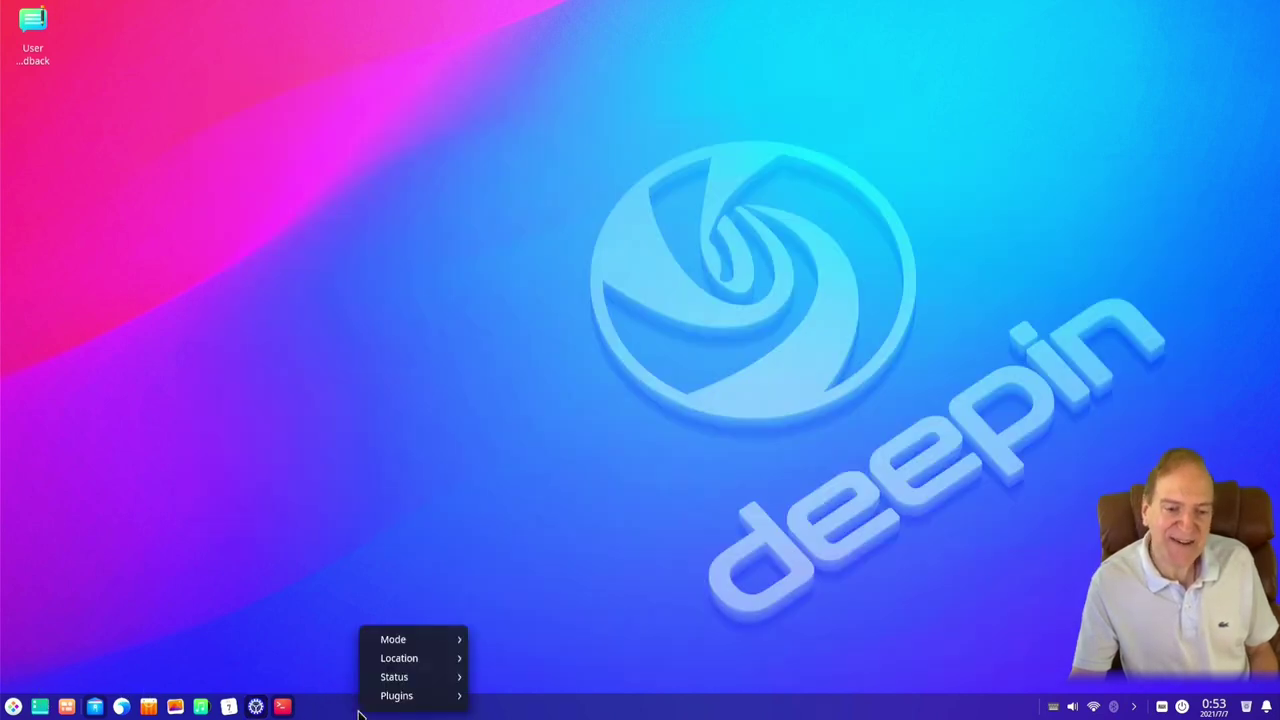
pyautogui.moveTo(405, 641)
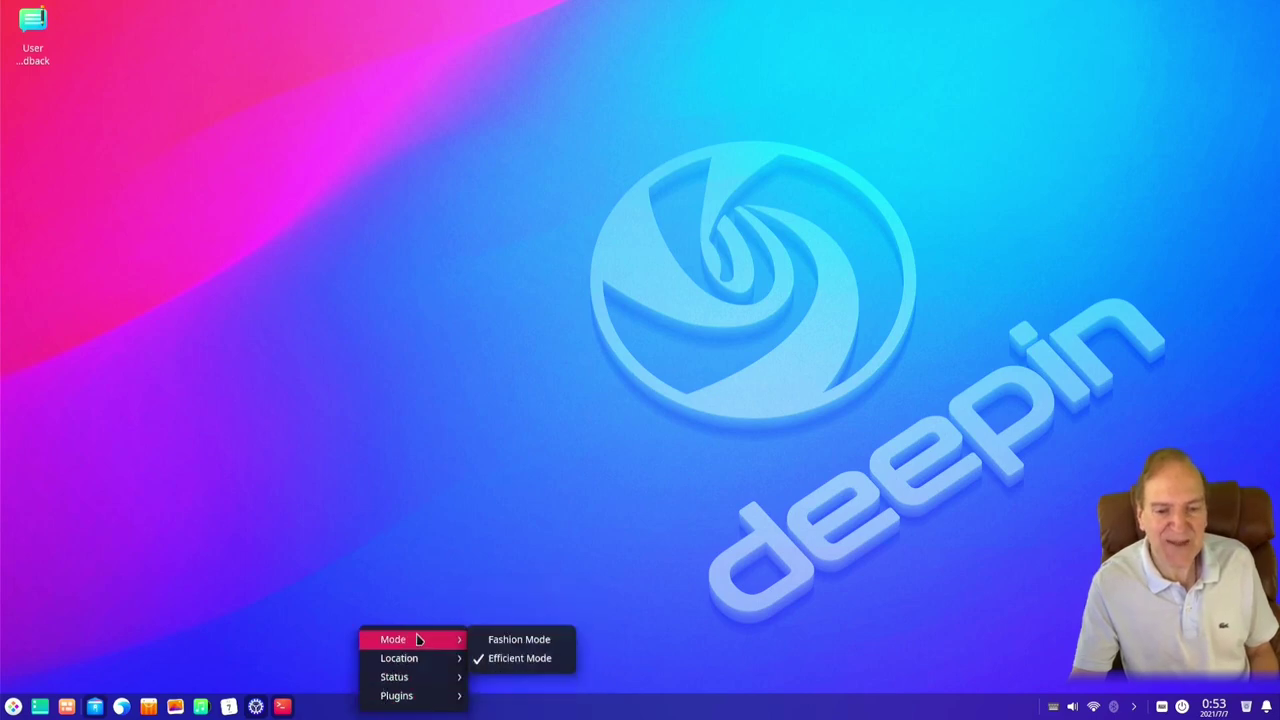
pyautogui.click(505, 640)
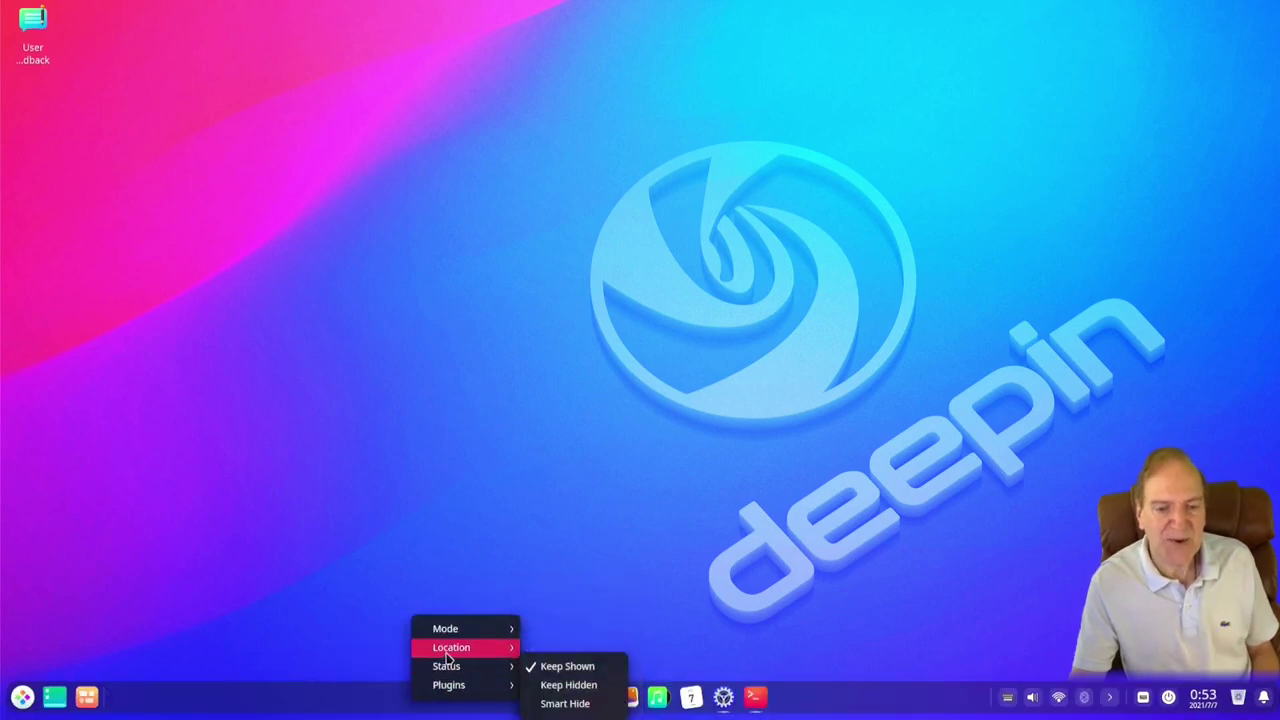
# Set the dock's location to Left, trying the Top location along the way
pyautogui.moveTo(450, 652)
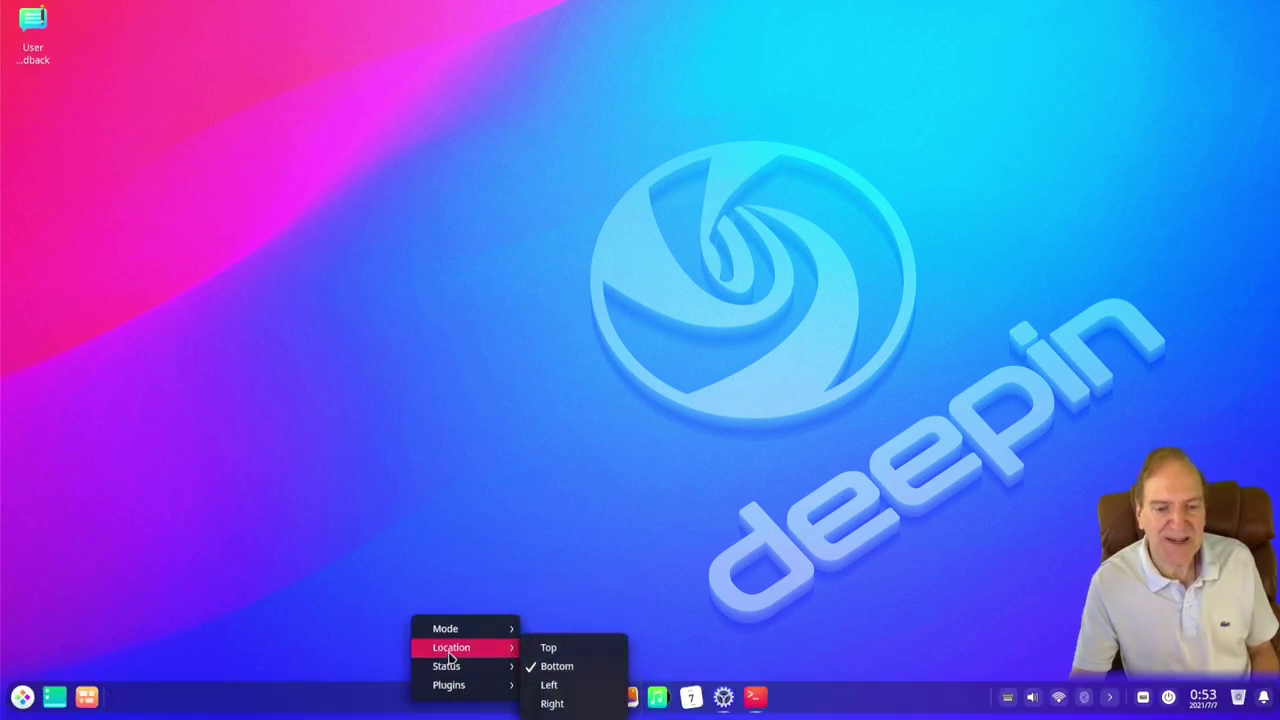
pyautogui.click(556, 653)
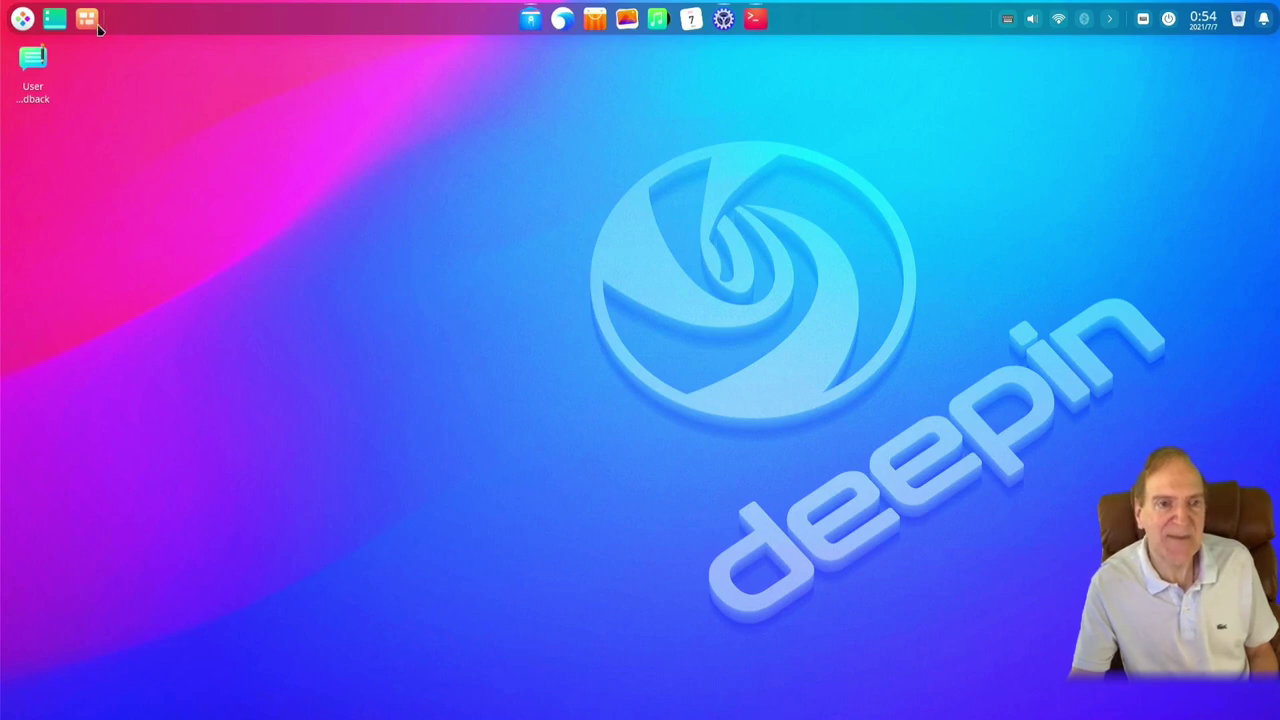
pyautogui.rightClick(272, 22)
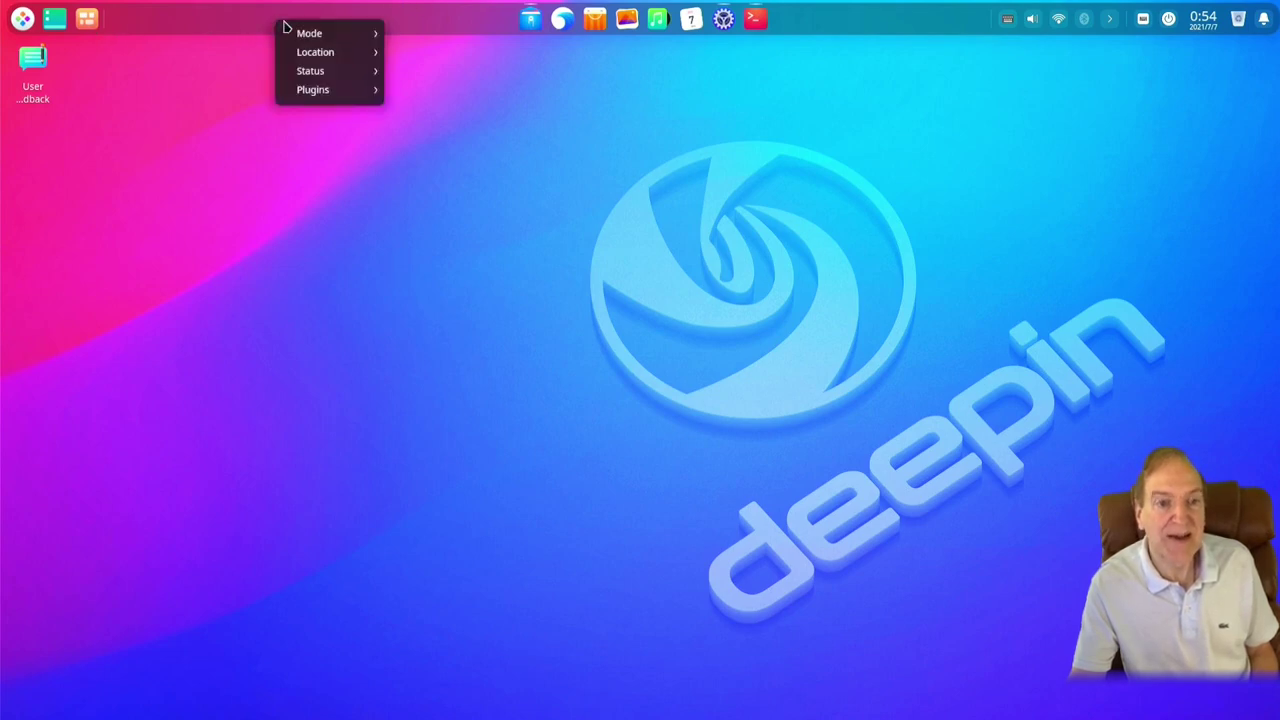
pyautogui.moveTo(313, 51)
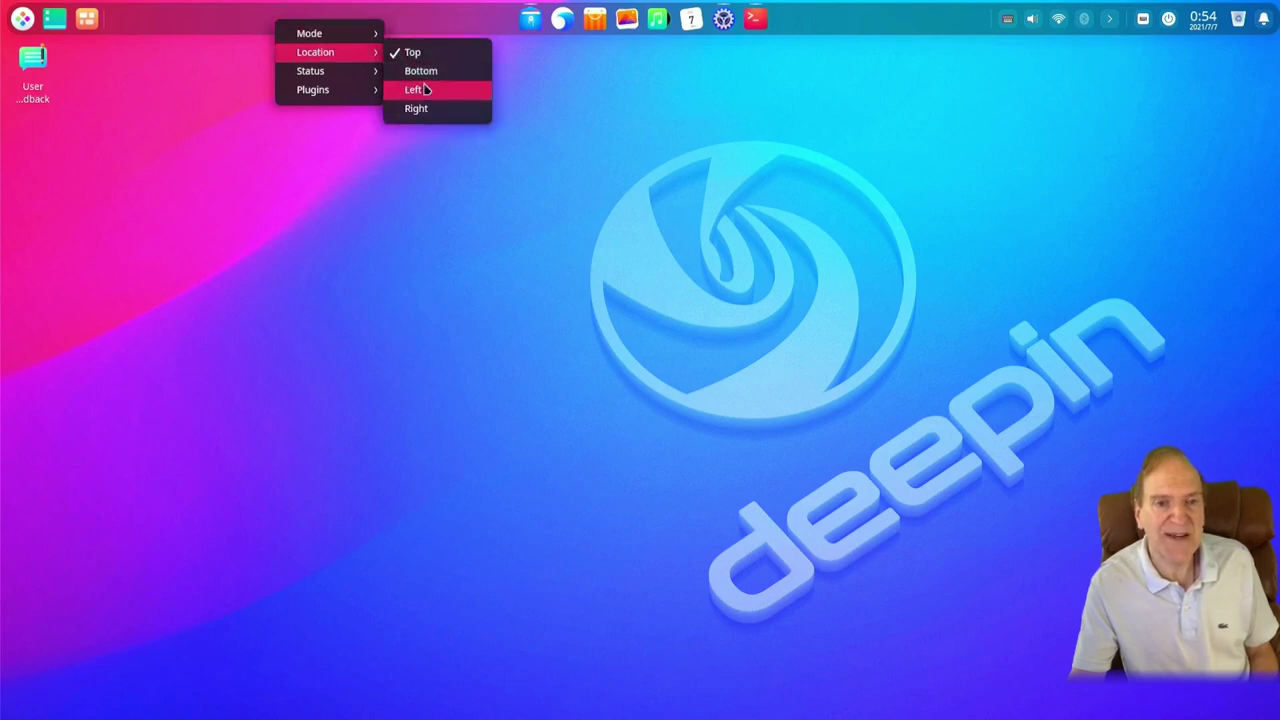
pyautogui.click(414, 90)
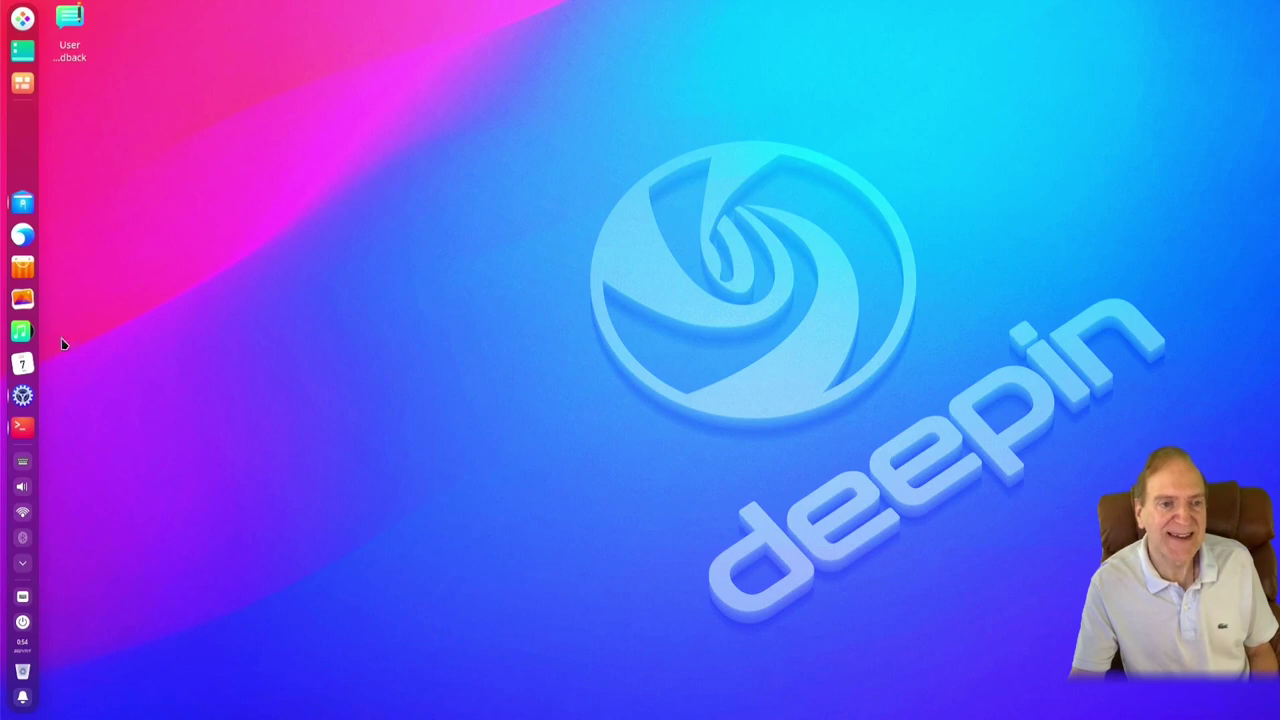
# Set the dock's location to Bottom after trying the Right location, and view the list of dock plugins
pyautogui.rightClick(10, 408)
pyautogui.rightClick(20, 160)
pyautogui.moveTo(60, 185)
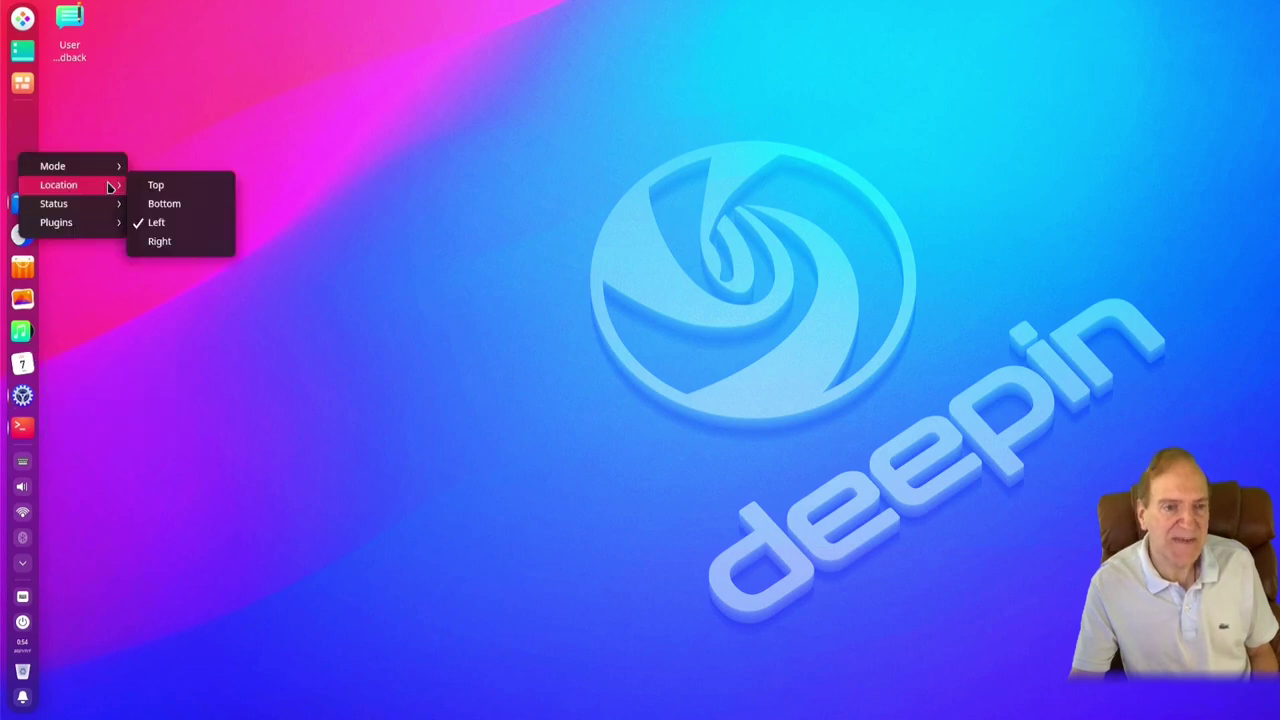
pyautogui.click(155, 243)
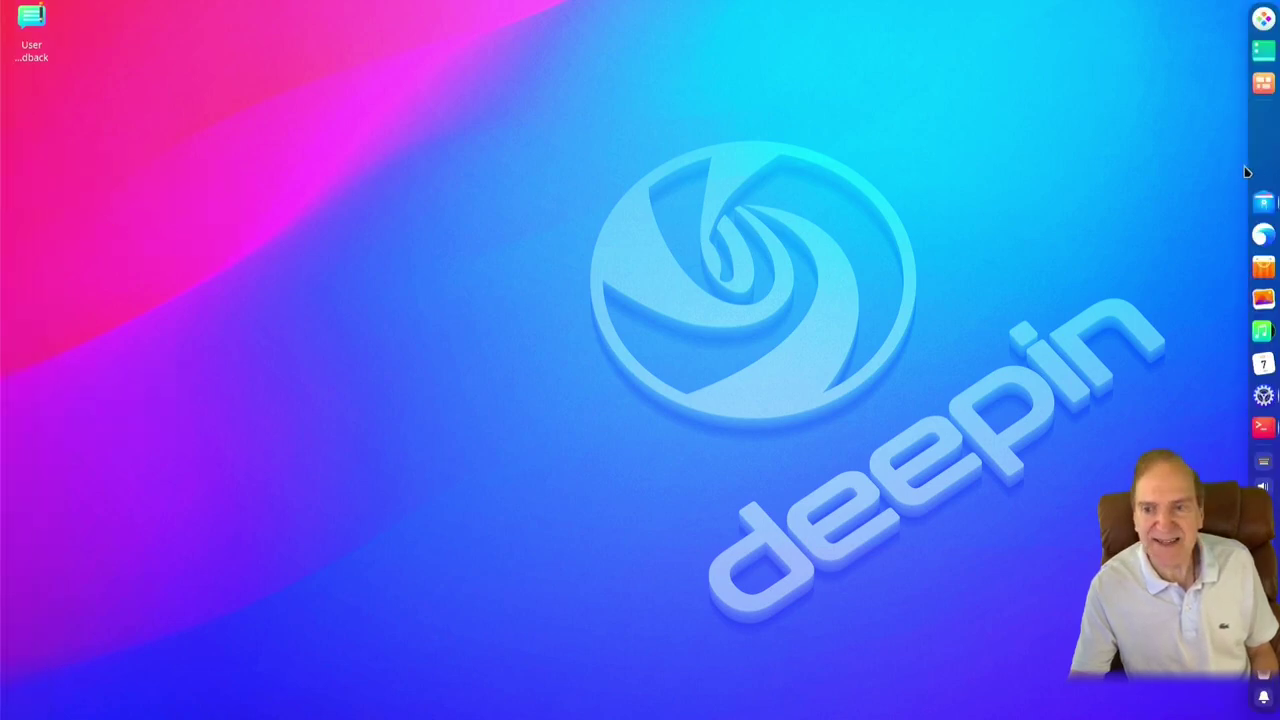
pyautogui.rightClick(1254, 167)
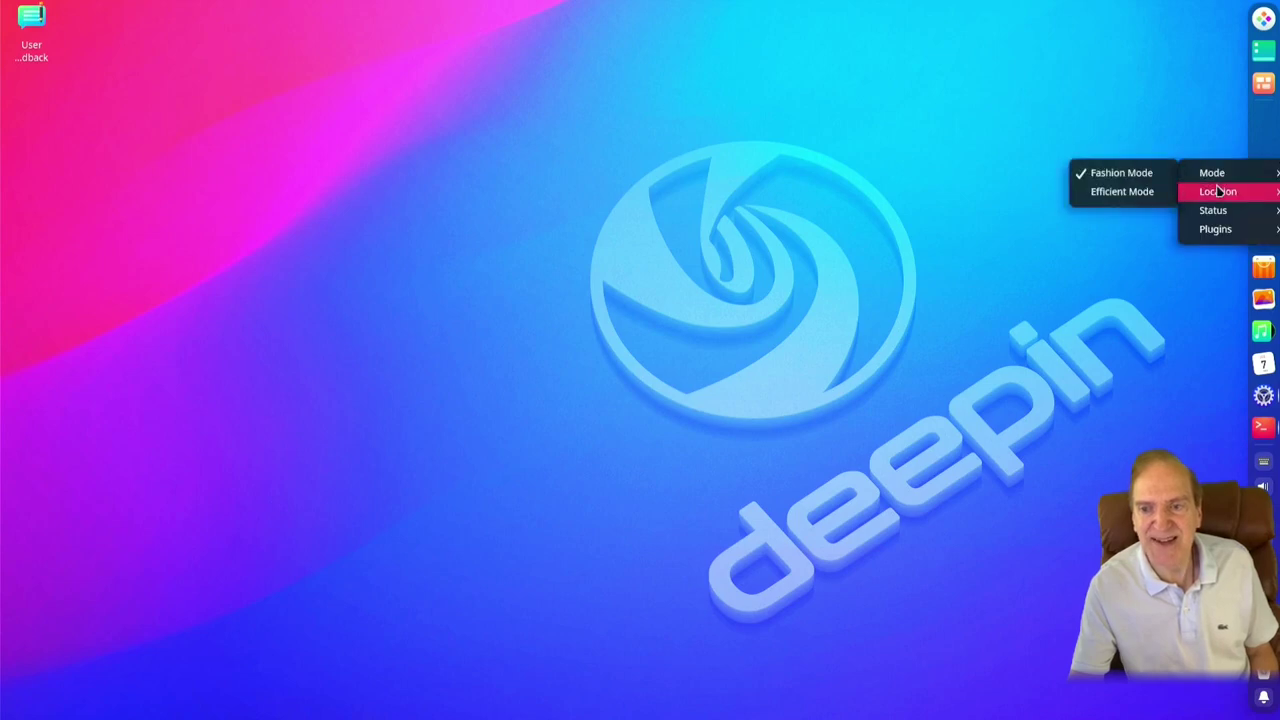
pyautogui.moveTo(1218, 192)
pyautogui.click(1107, 210)
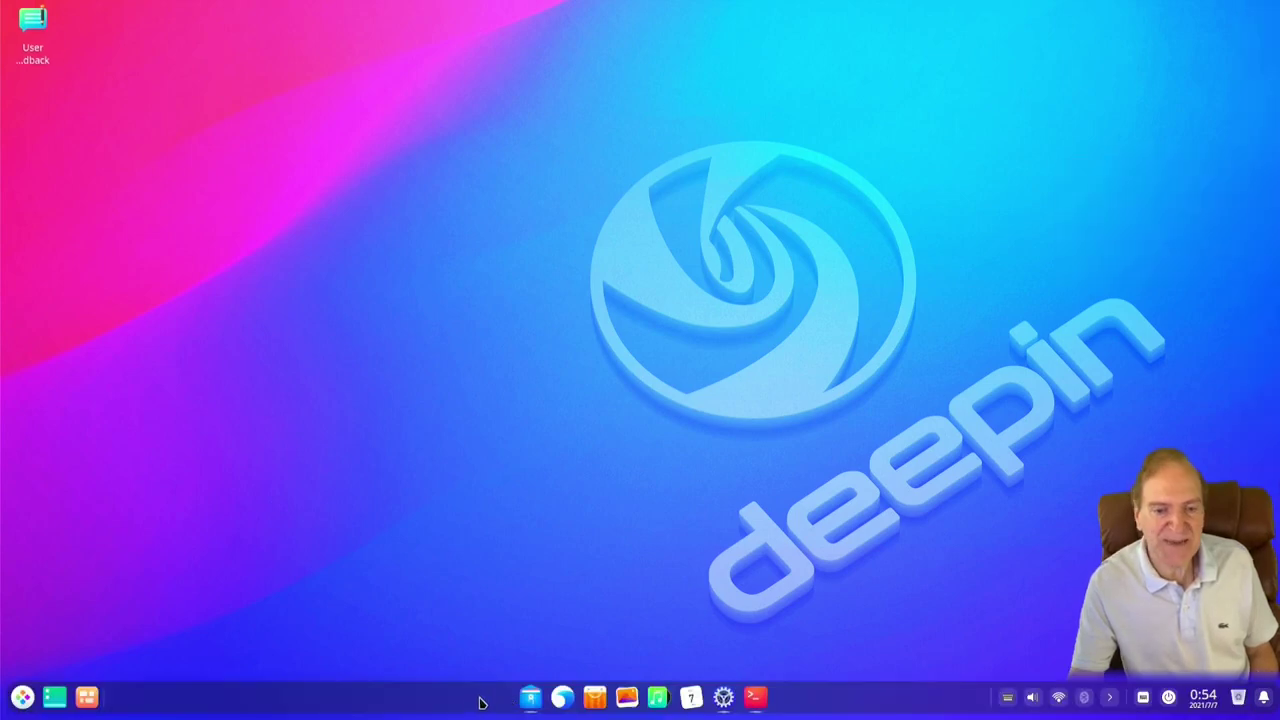
pyautogui.rightClick(445, 697)
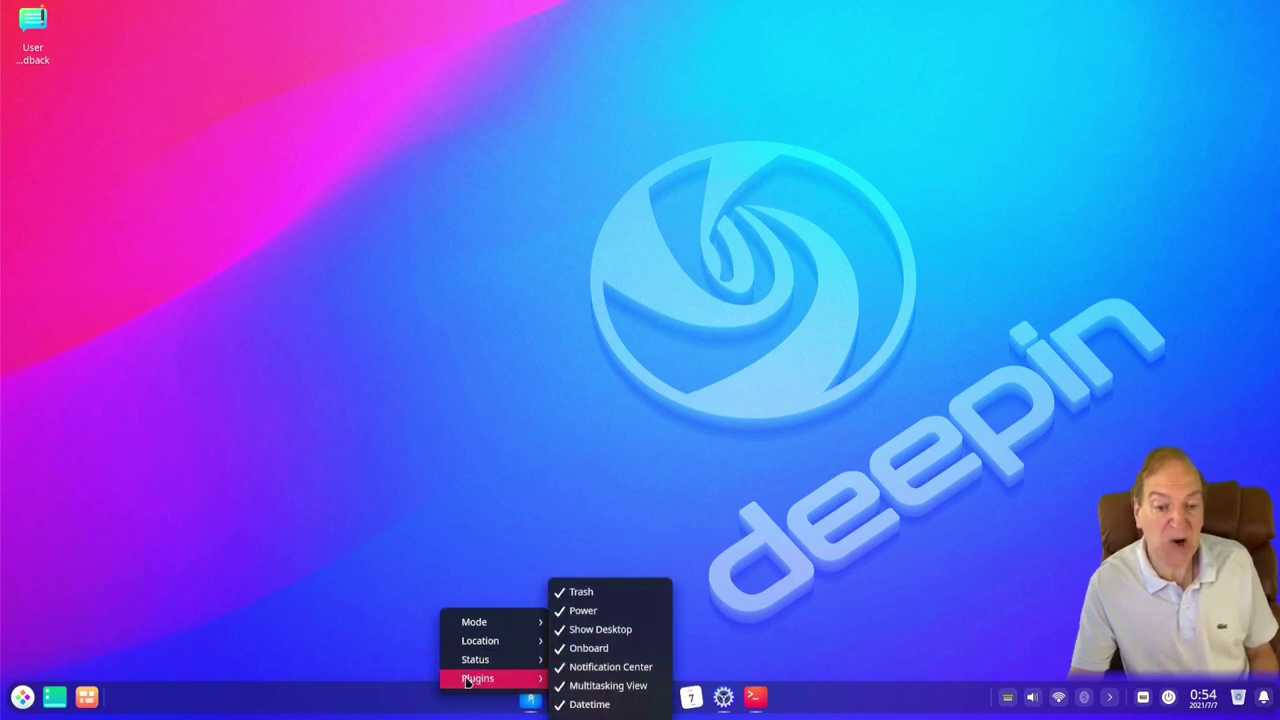
pyautogui.click(363, 697)
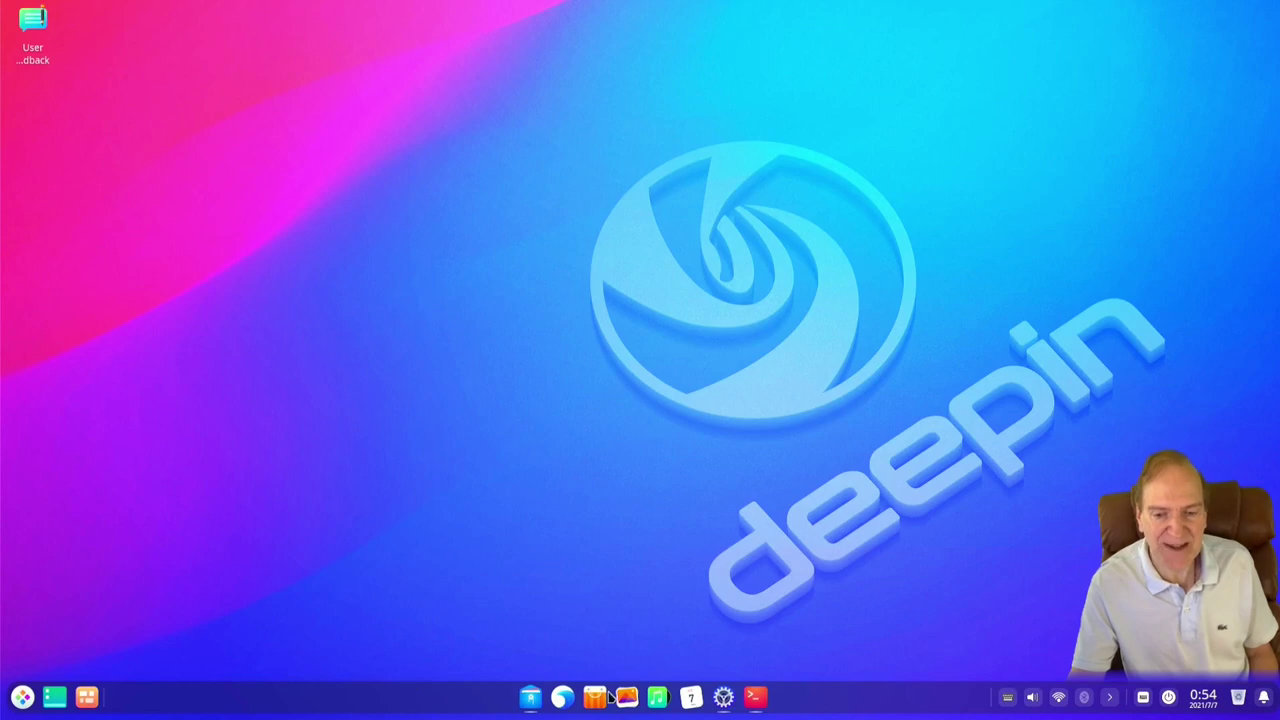
# Bring up the Control Center and view the Network Details and the system notification settings
pyautogui.click(723, 697)
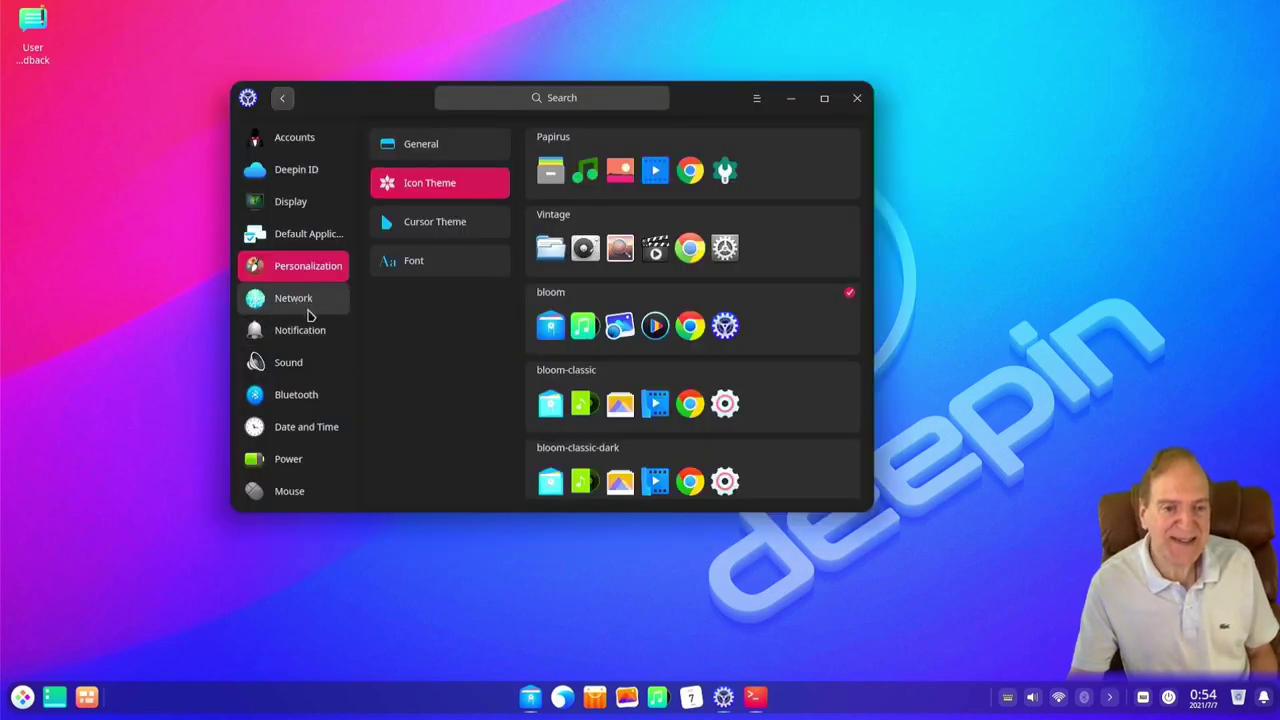
pyautogui.scroll(-2, 306, 318)
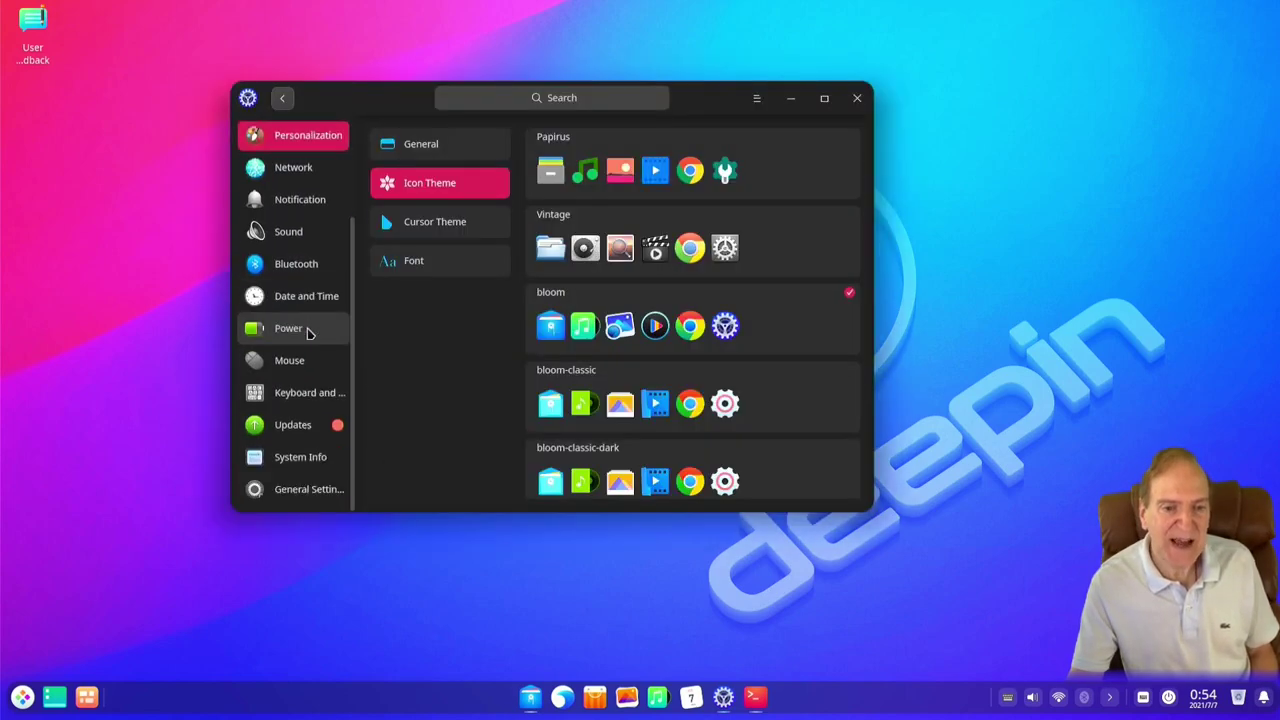
pyautogui.click(292, 169)
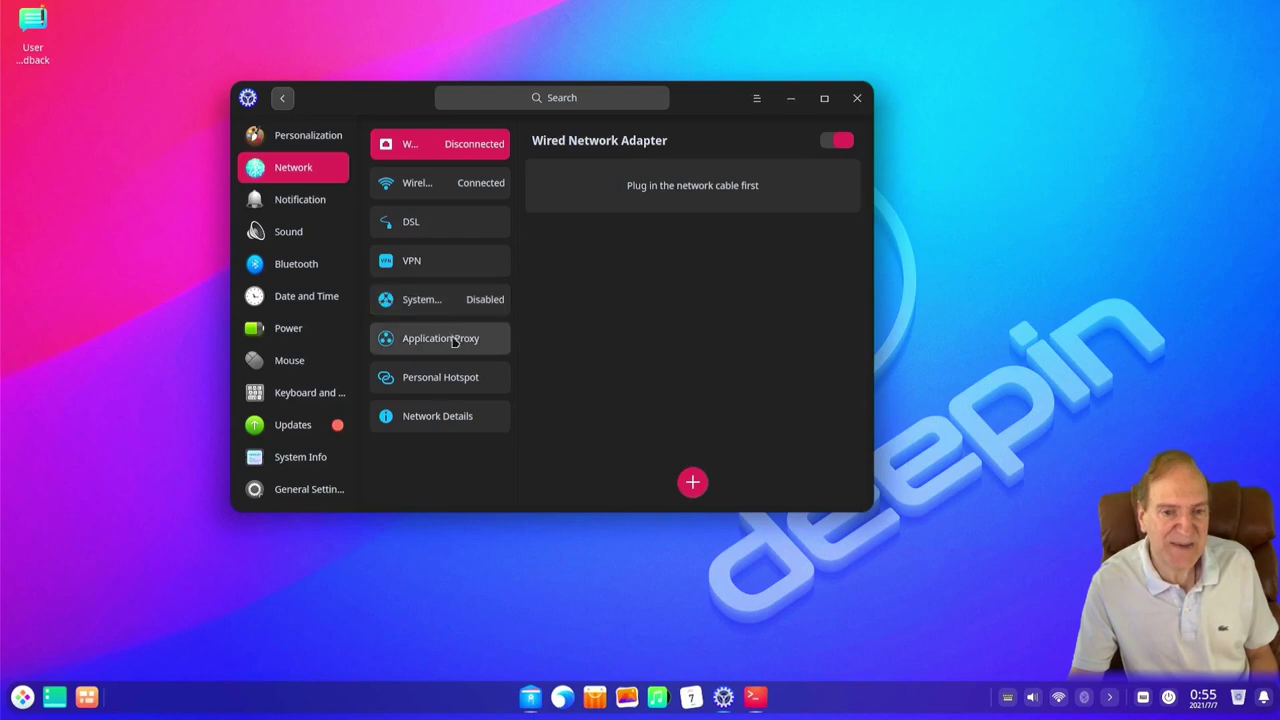
pyautogui.click(421, 416)
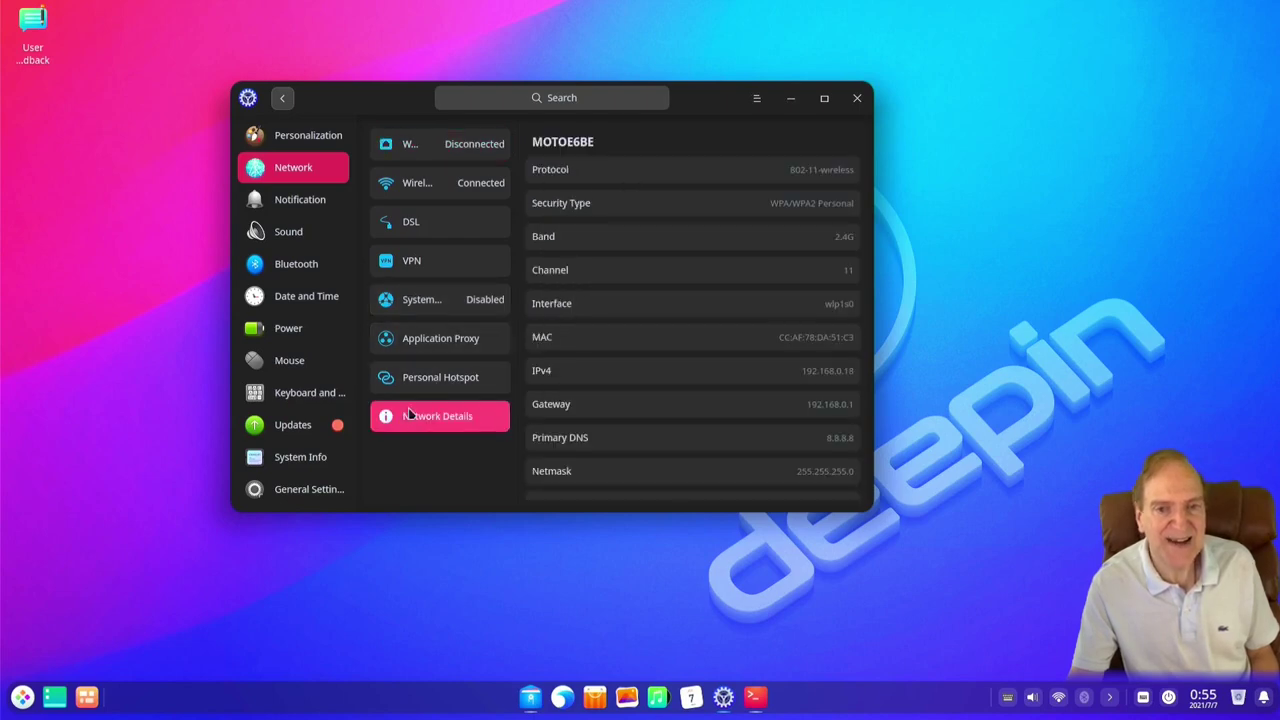
pyautogui.click(296, 207)
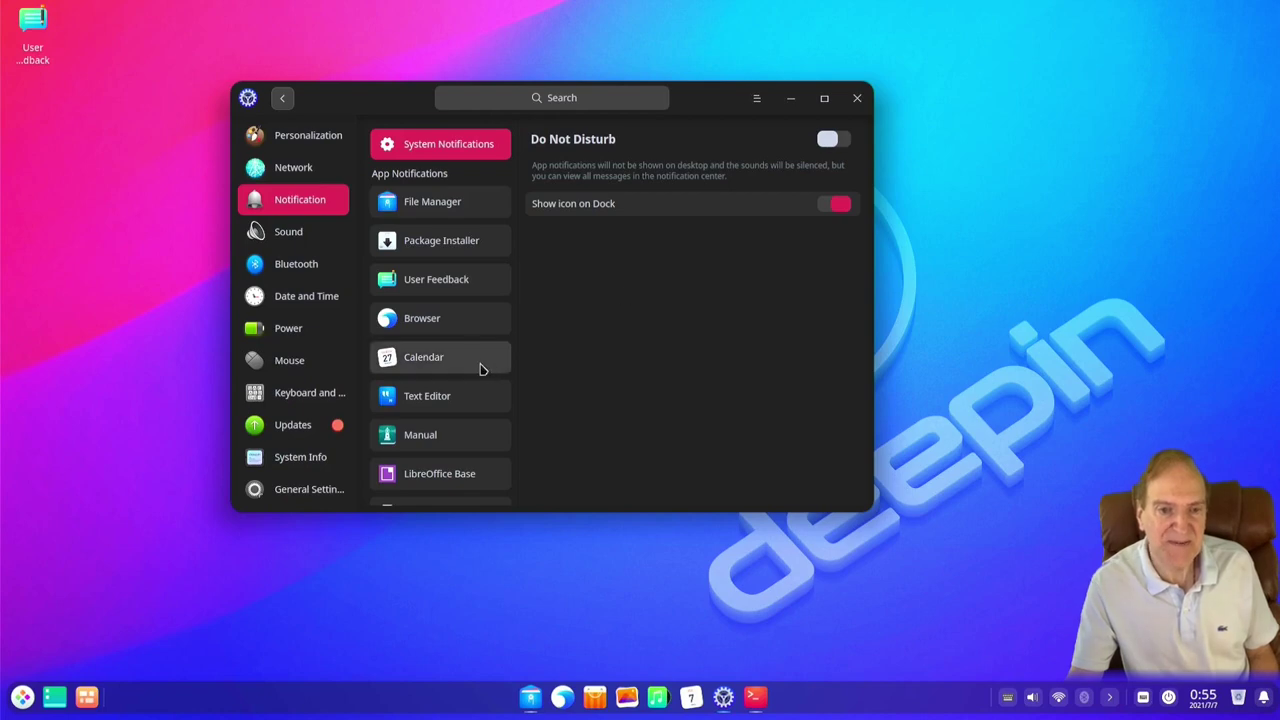
# Review the sound output and input settings, and enable the Boot up sound effect
pyautogui.click(300, 233)
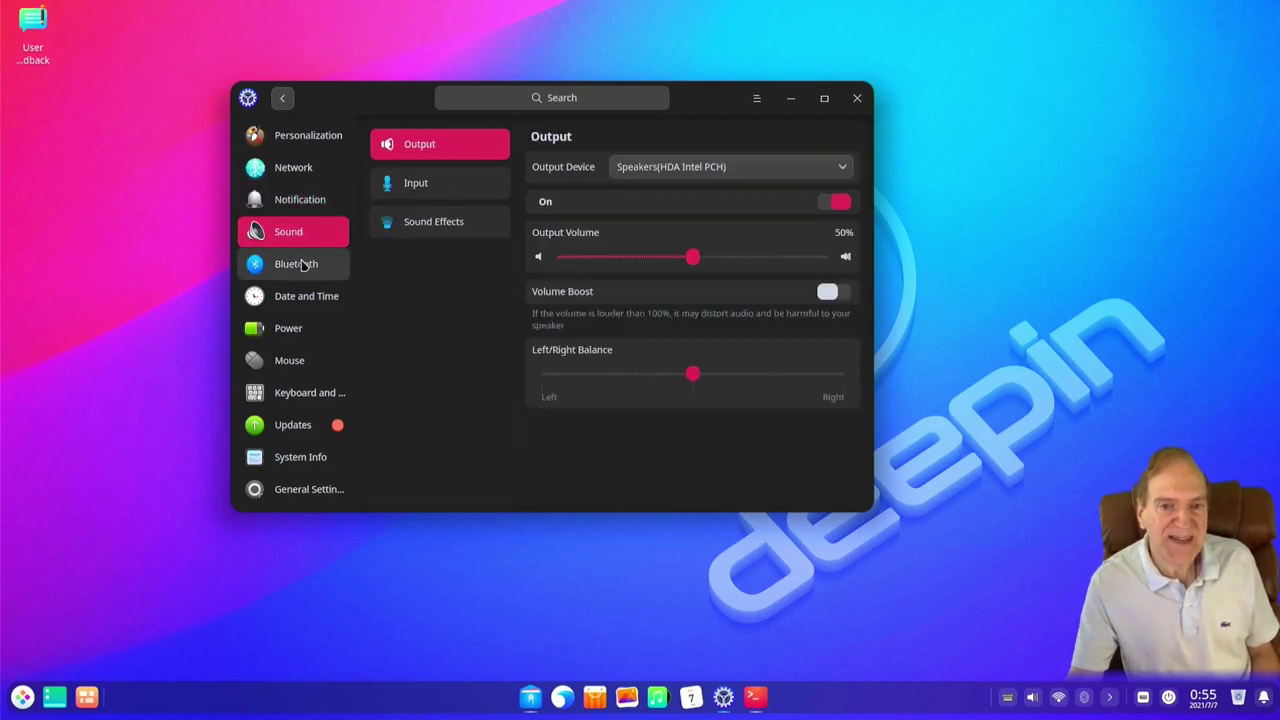
pyautogui.click(422, 189)
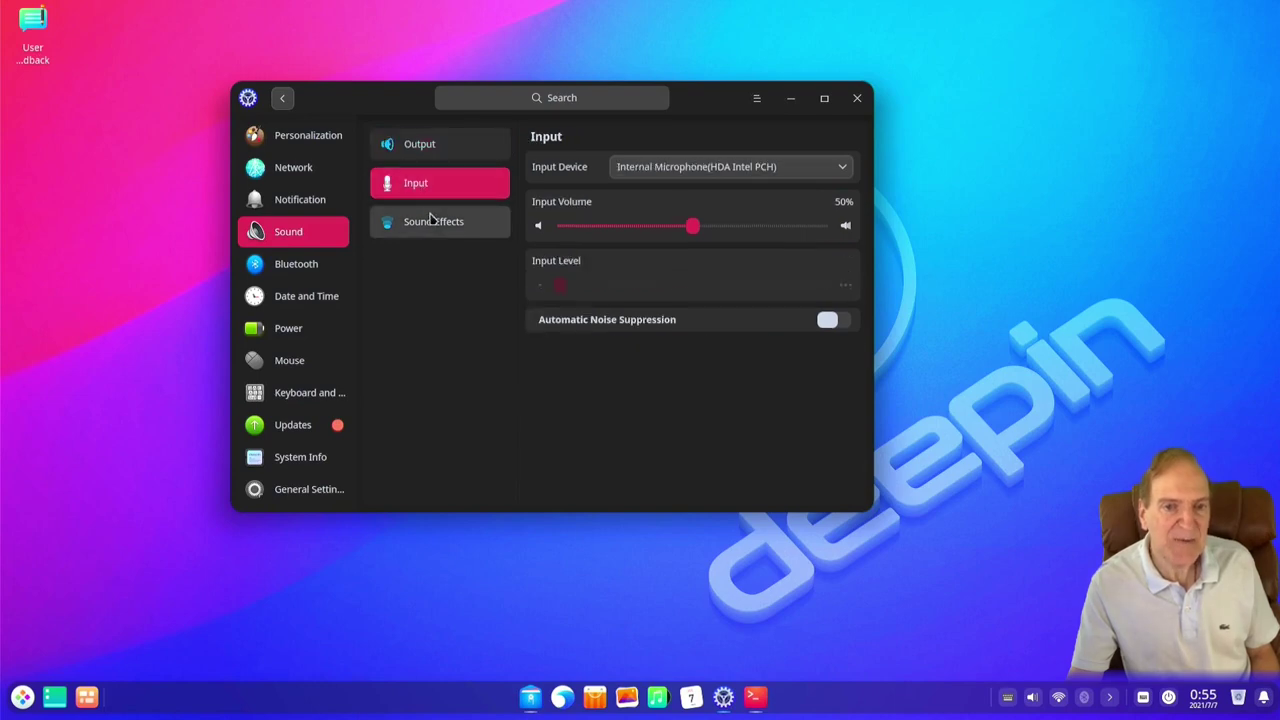
pyautogui.click(434, 229)
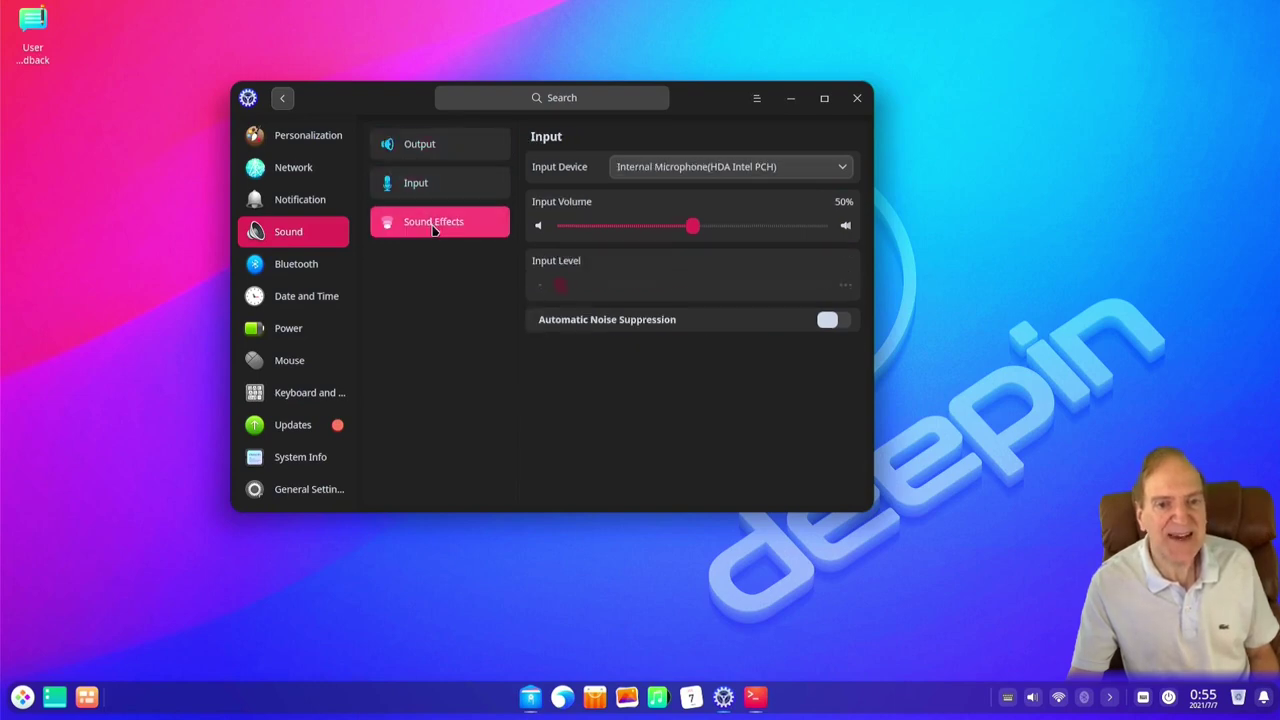
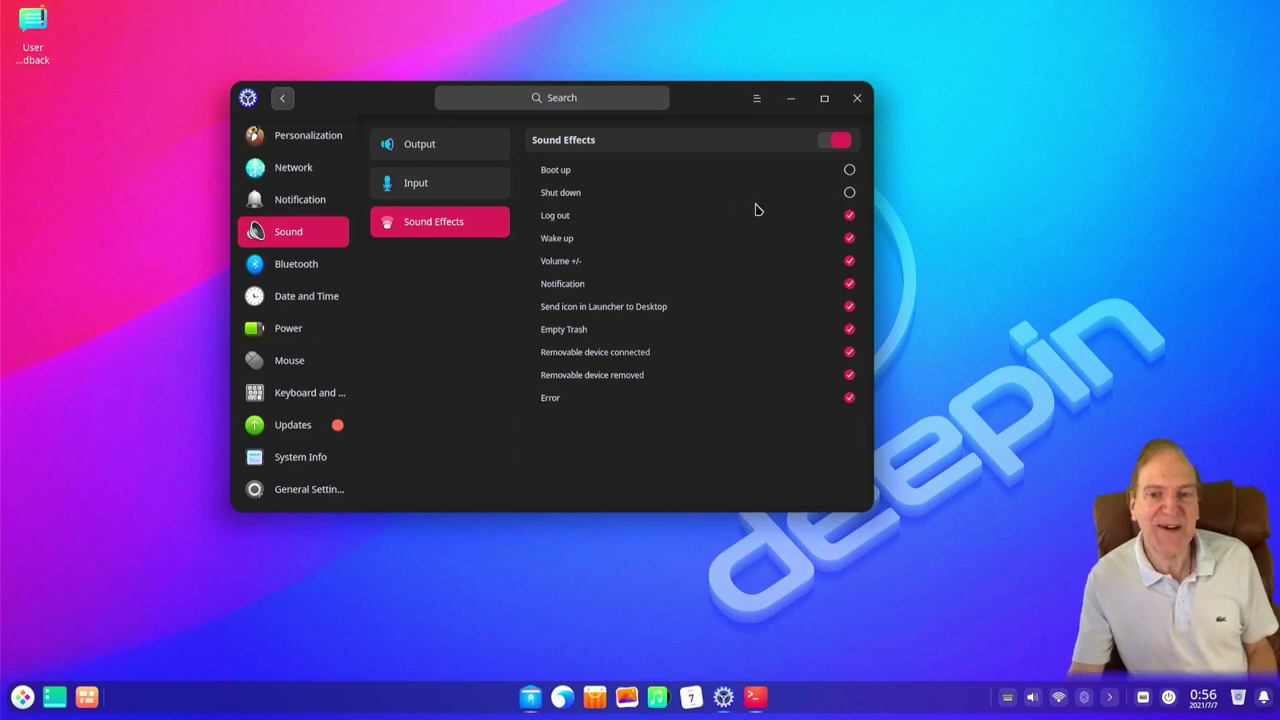
pyautogui.click(850, 171)
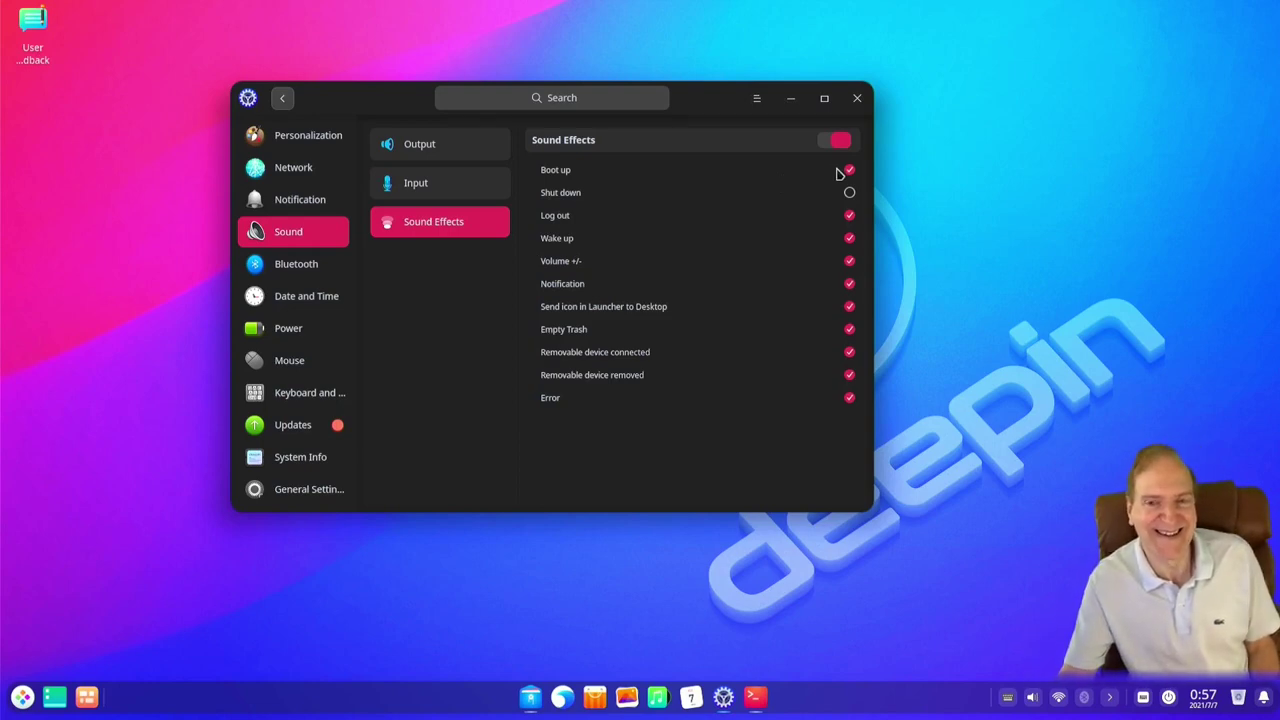
# View the Bluetooth settings, and choose New York as the system timezone on the world map
pyautogui.click(304, 268)
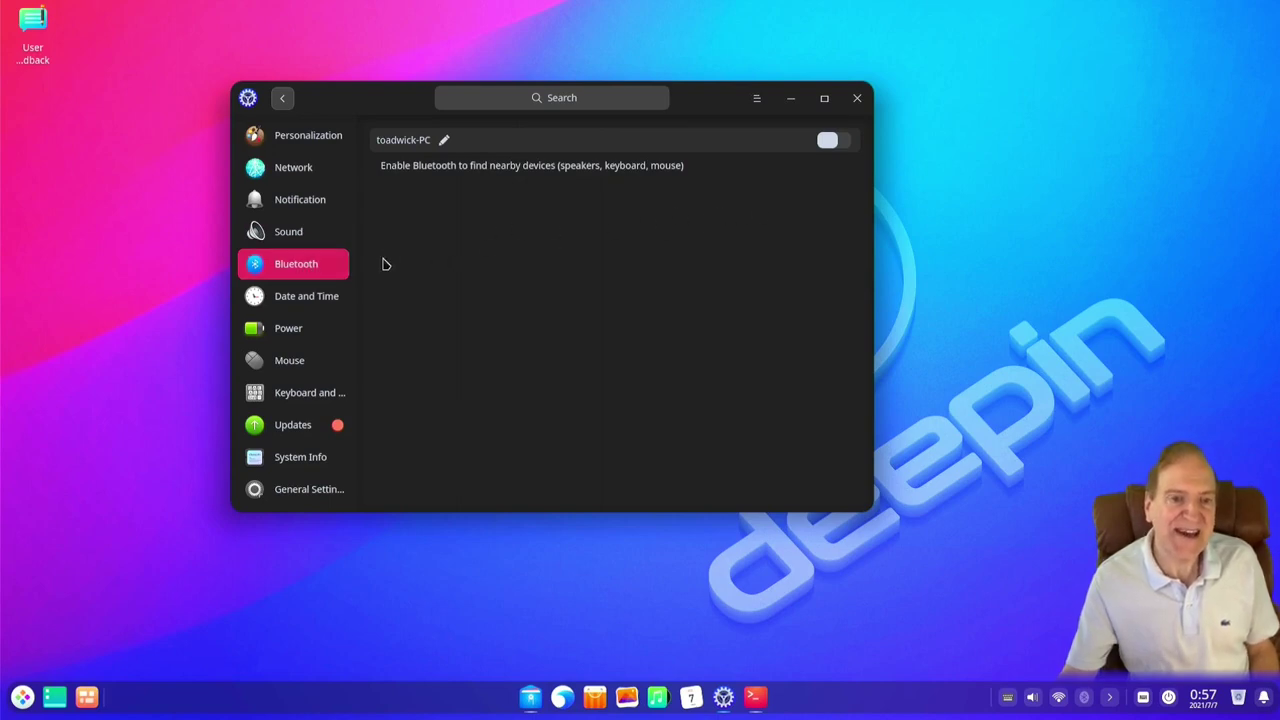
pyautogui.click(317, 301)
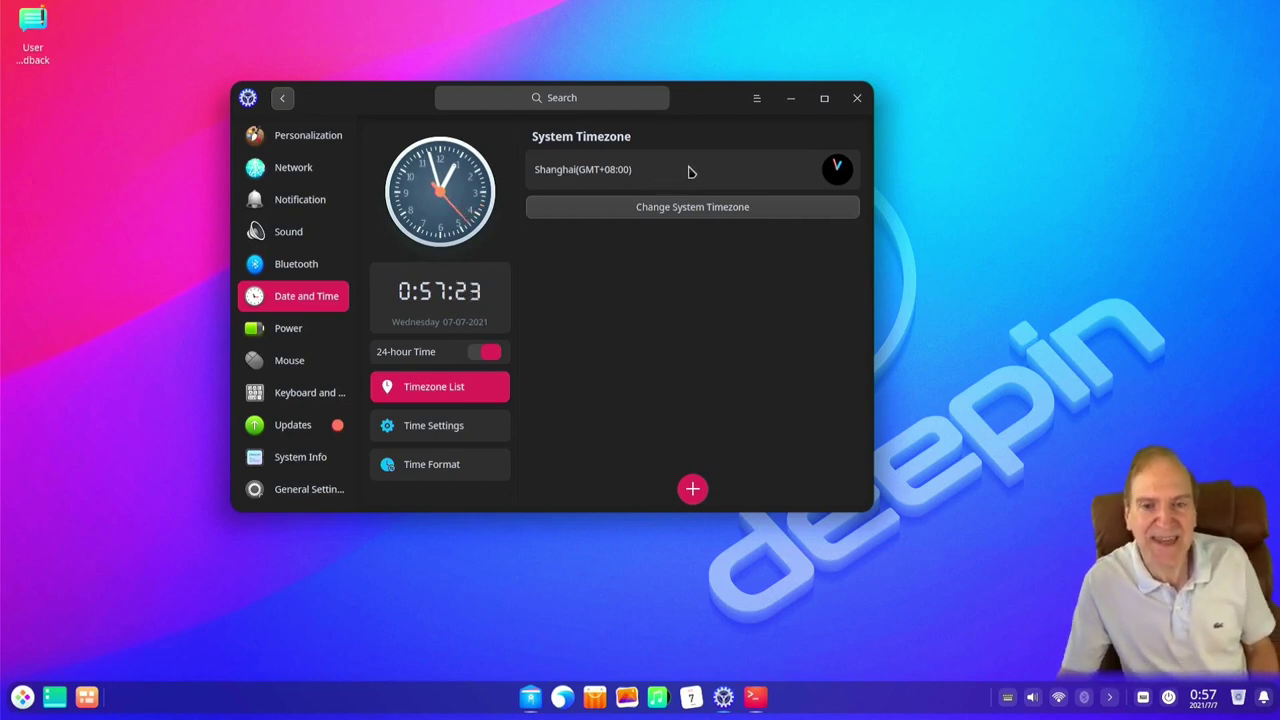
pyautogui.click(738, 207)
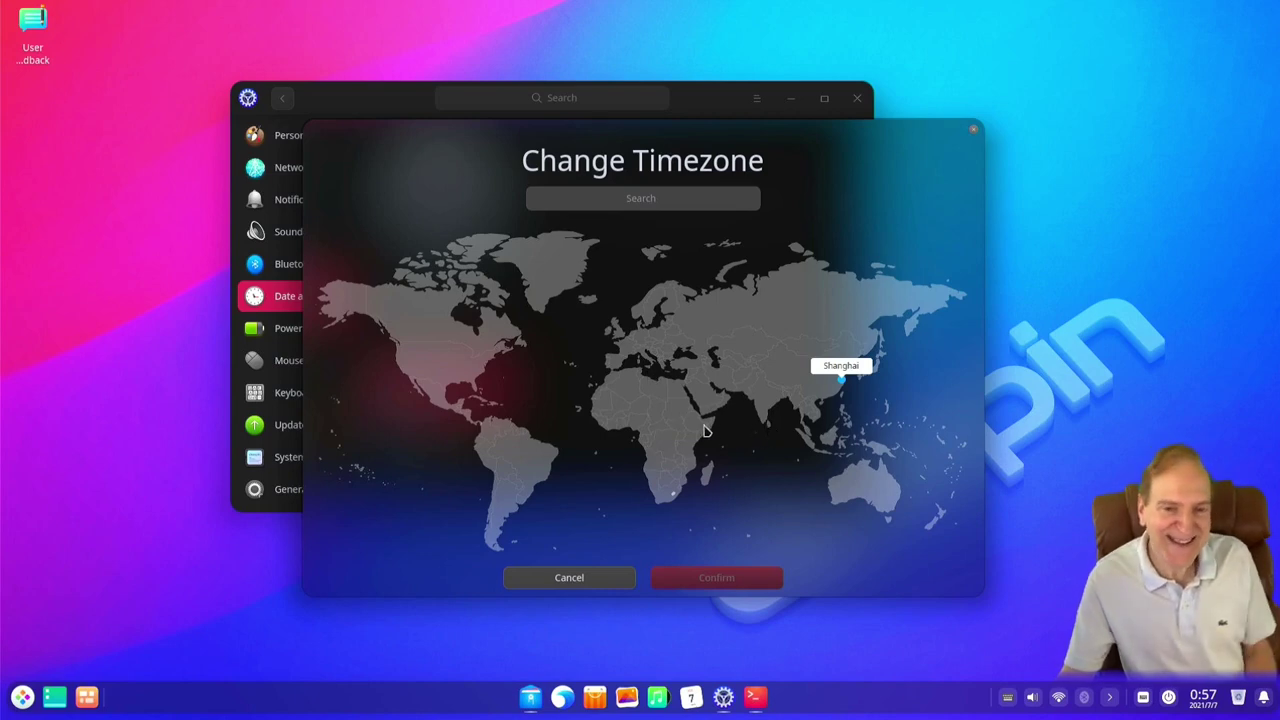
pyautogui.click(485, 363)
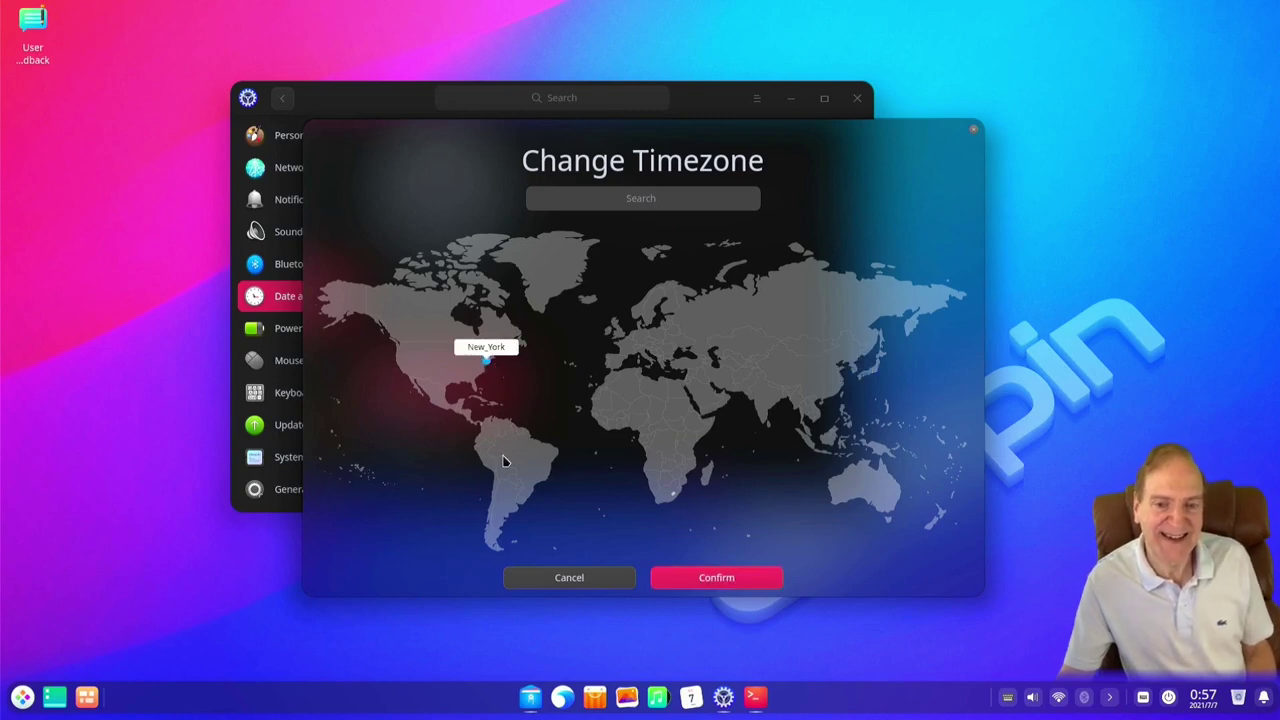
pyautogui.click(703, 580)
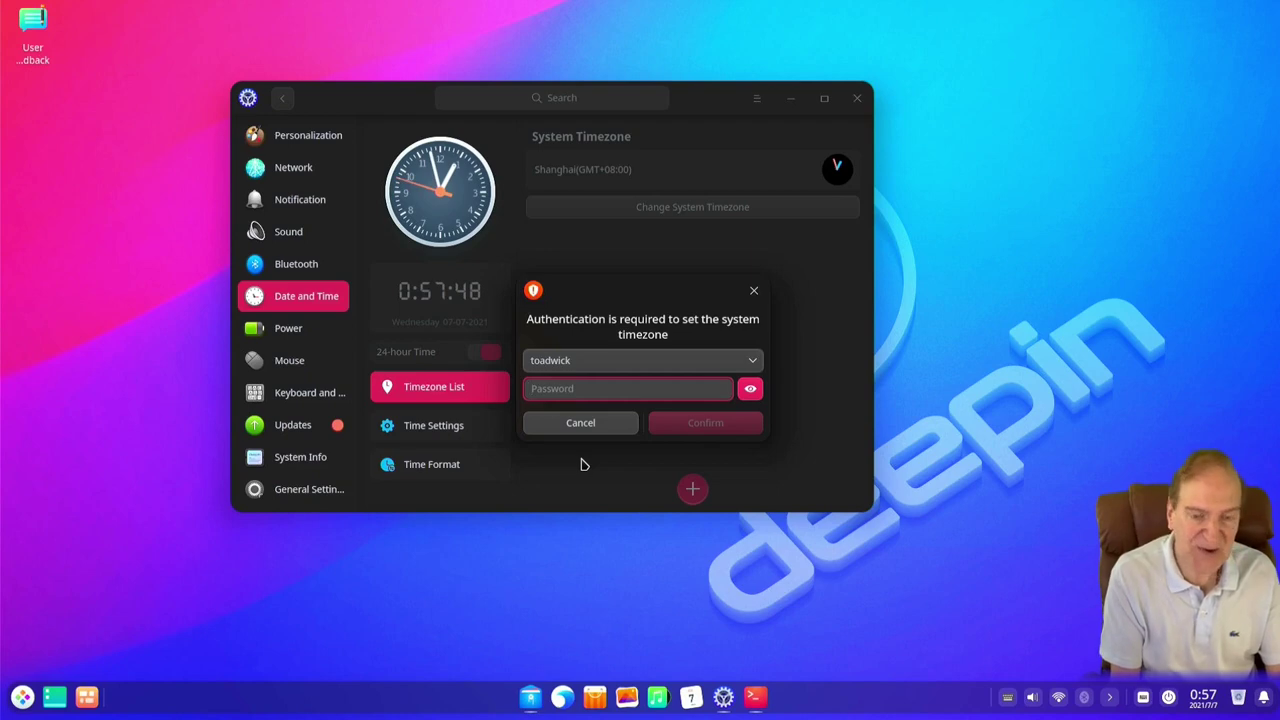
# Authorise the system timezone change with the account password, re-entering it when asked again
pyautogui.write('aaaaaaaa')
pyautogui.click(669, 428)
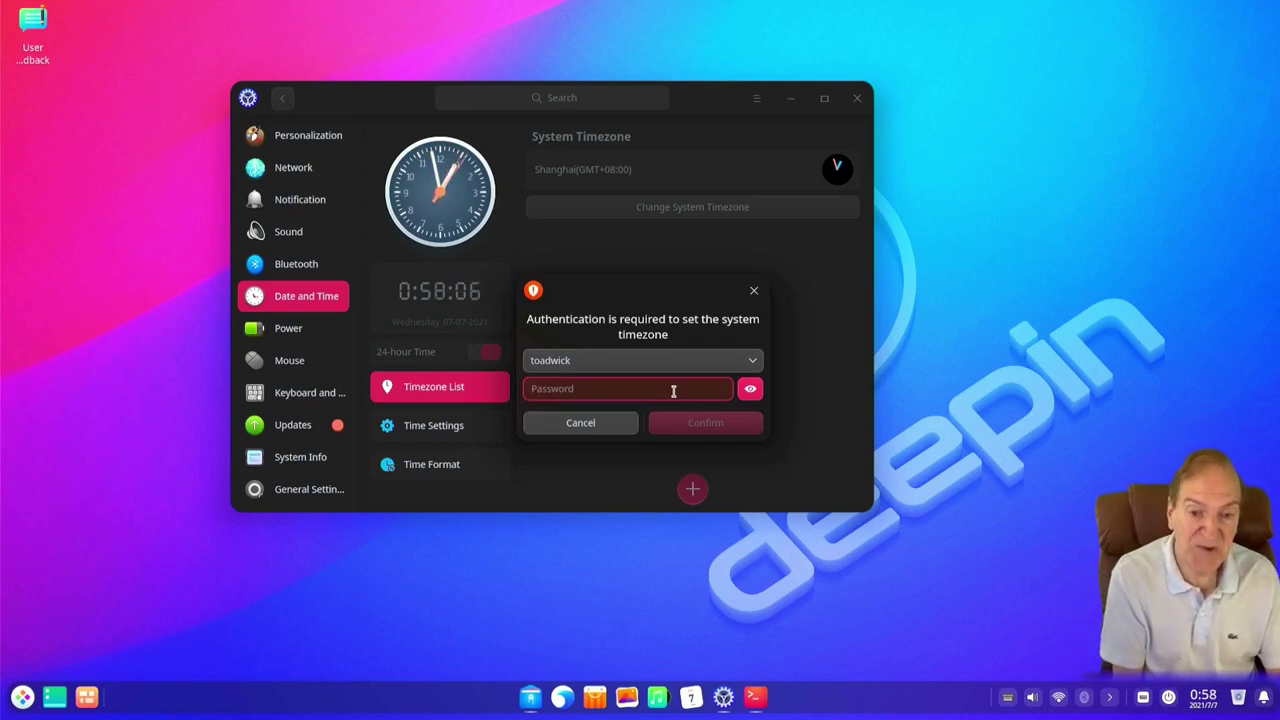
pyautogui.write('••••••')
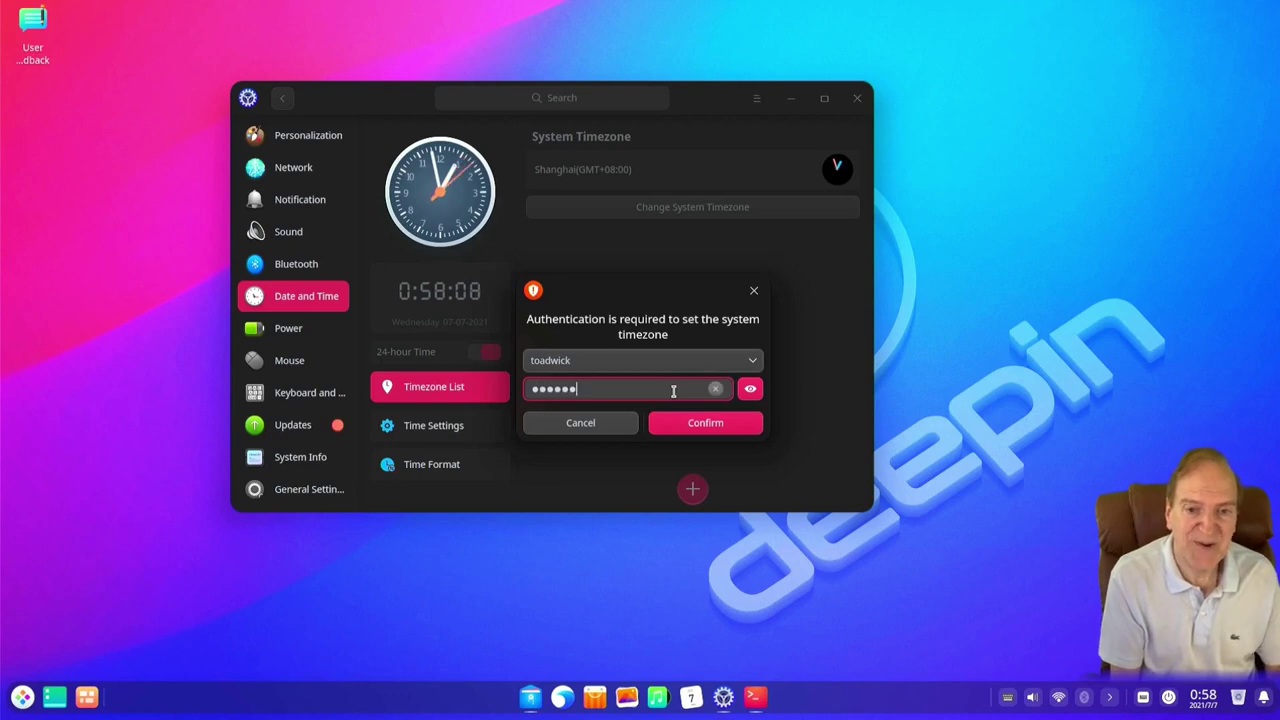
pyautogui.write('•')
pyautogui.press('Return')
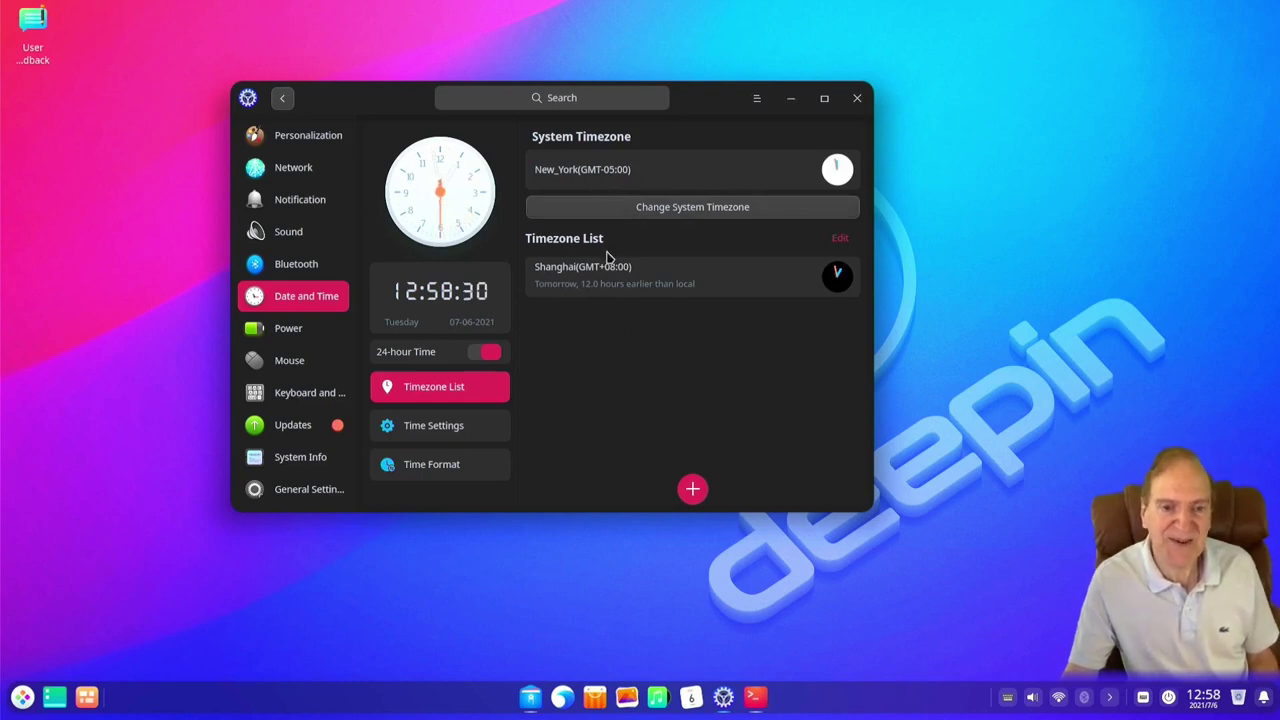
# Review the Time Settings and the date and time formats, and try turning 24-hour time off and back on
pyautogui.click(455, 436)
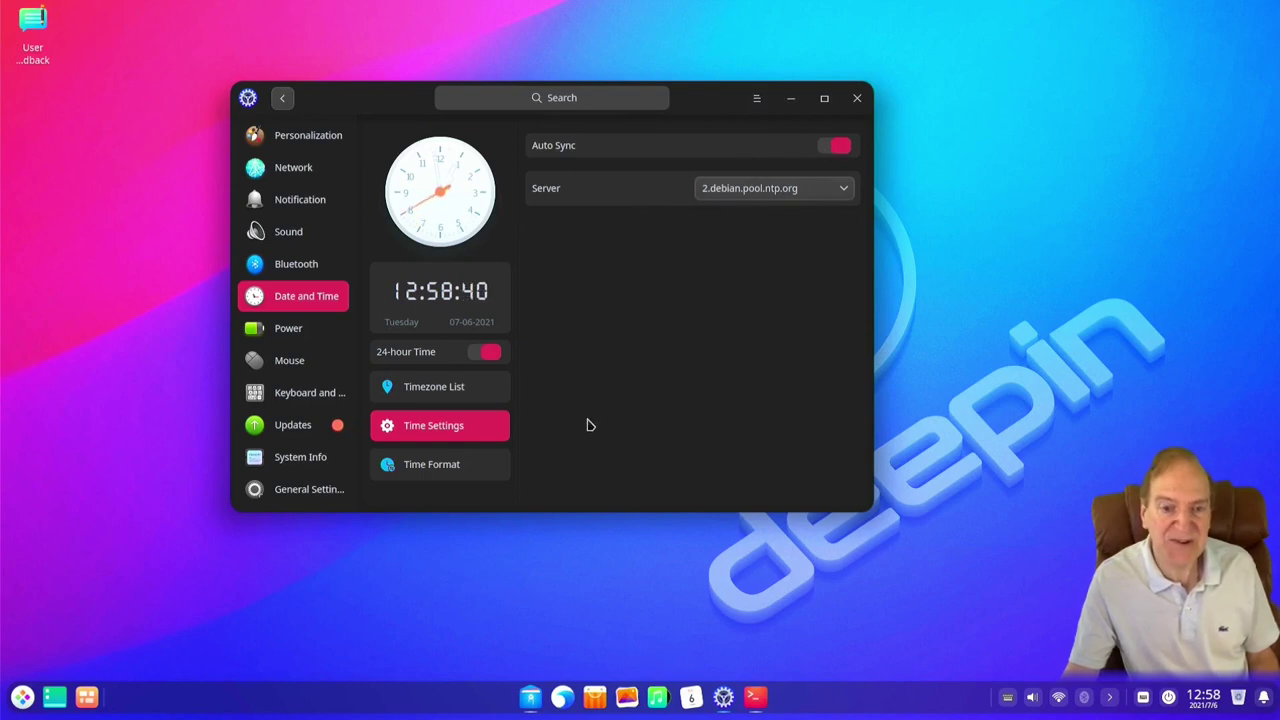
pyautogui.click(464, 477)
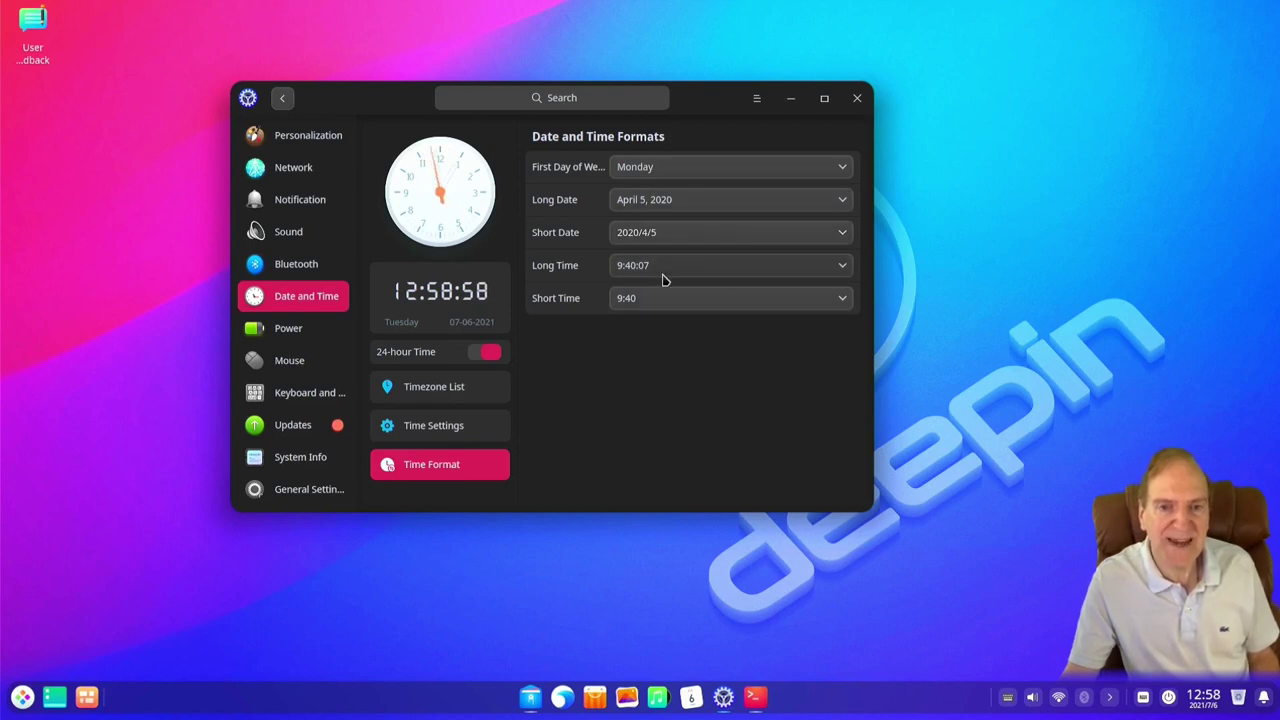
pyautogui.click(846, 201)
pyautogui.click(846, 201)
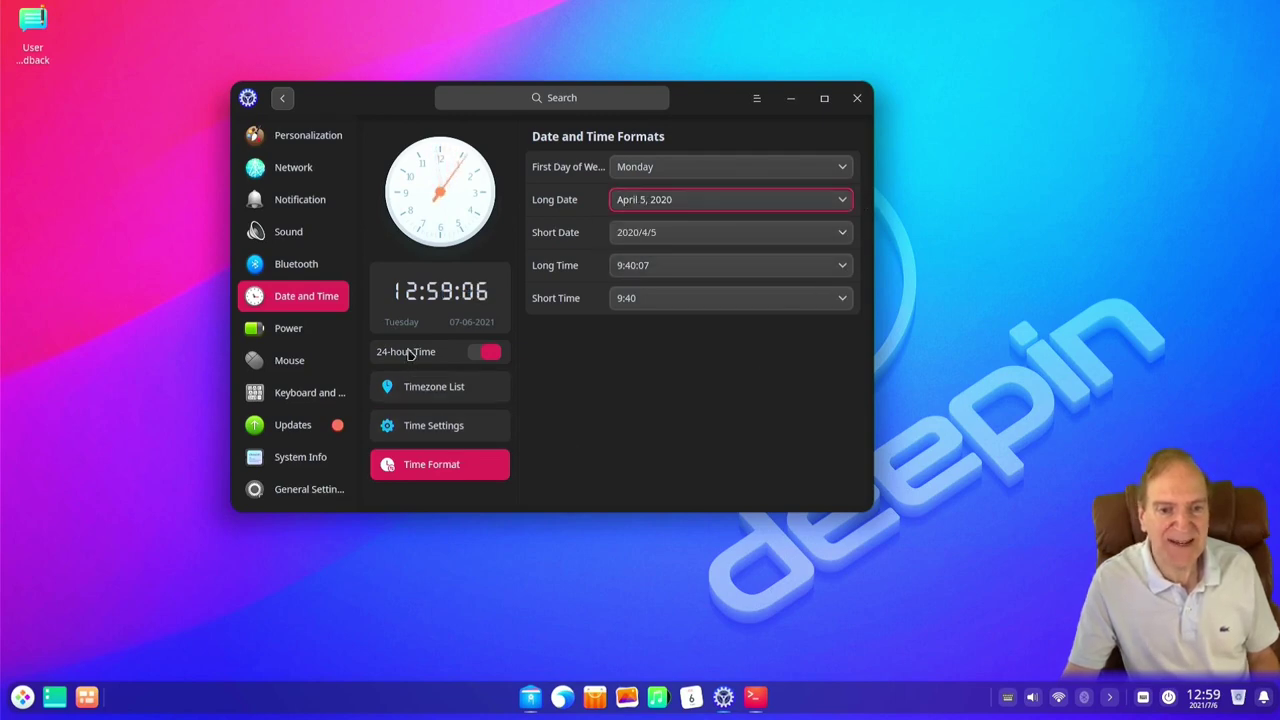
pyautogui.click(478, 353)
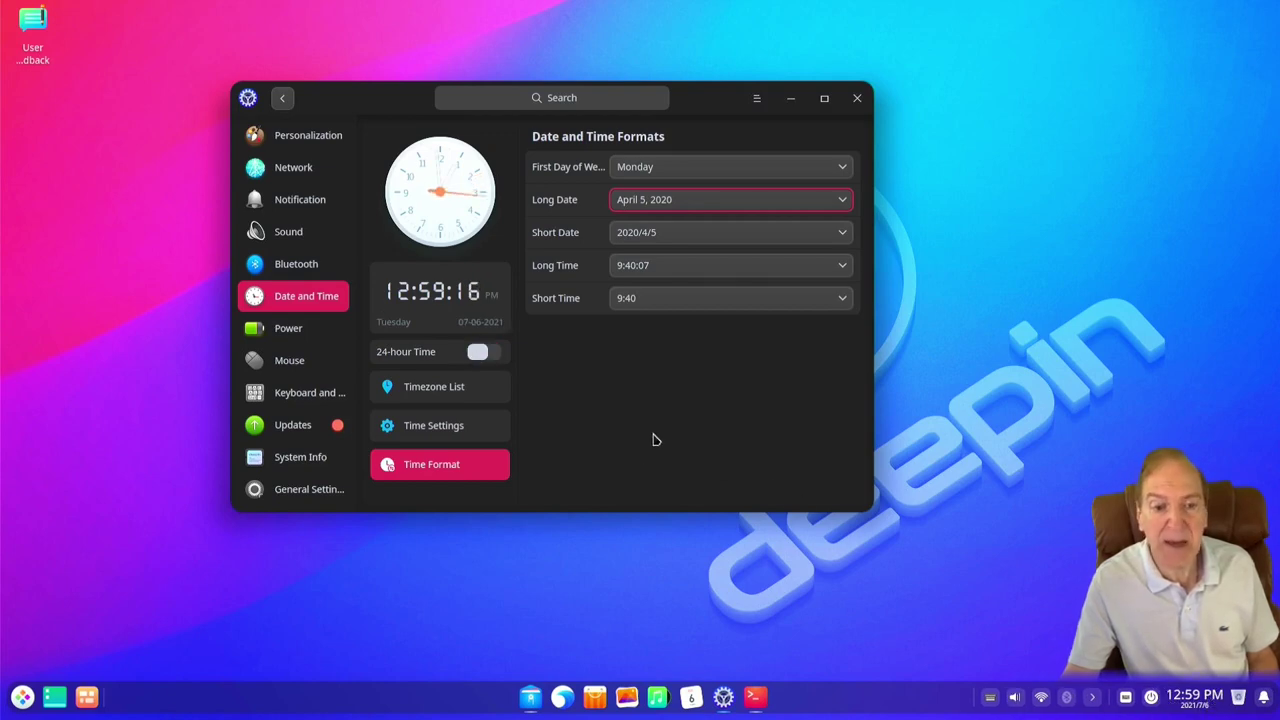
pyautogui.click(496, 352)
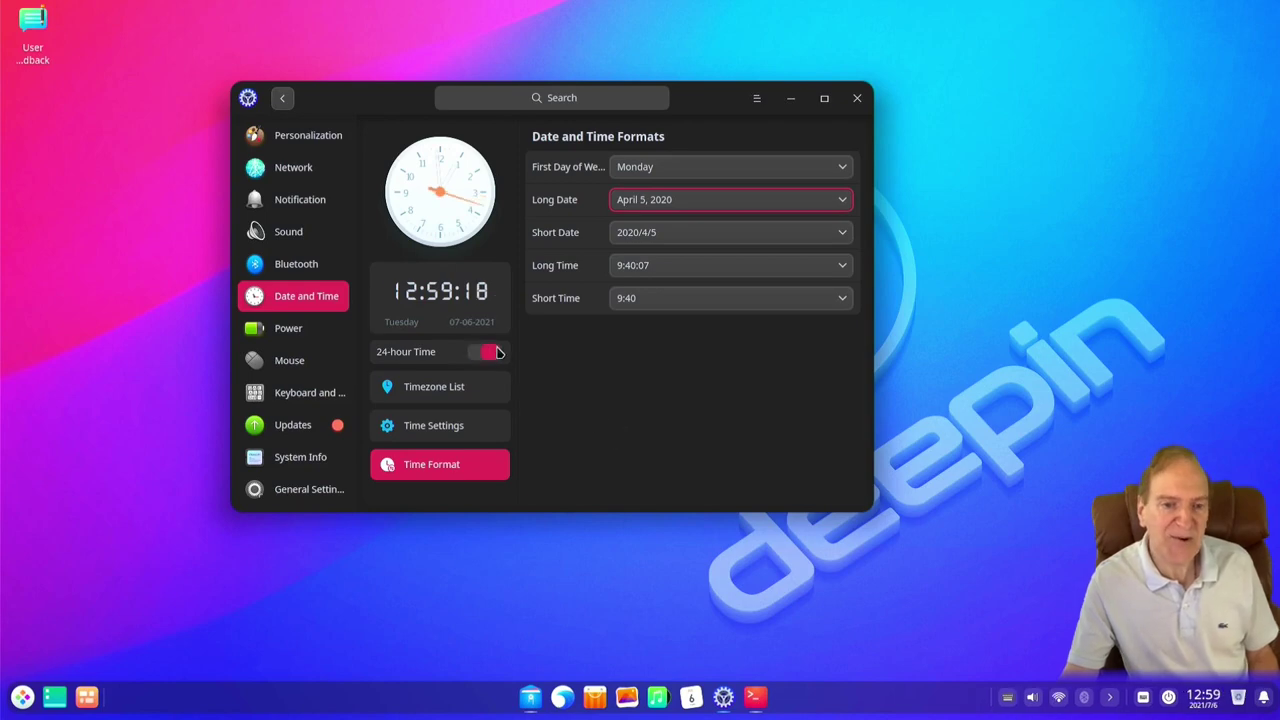
# View the general Power settings, including the power plans and the Decrease brightness slider
pyautogui.click(260, 330)
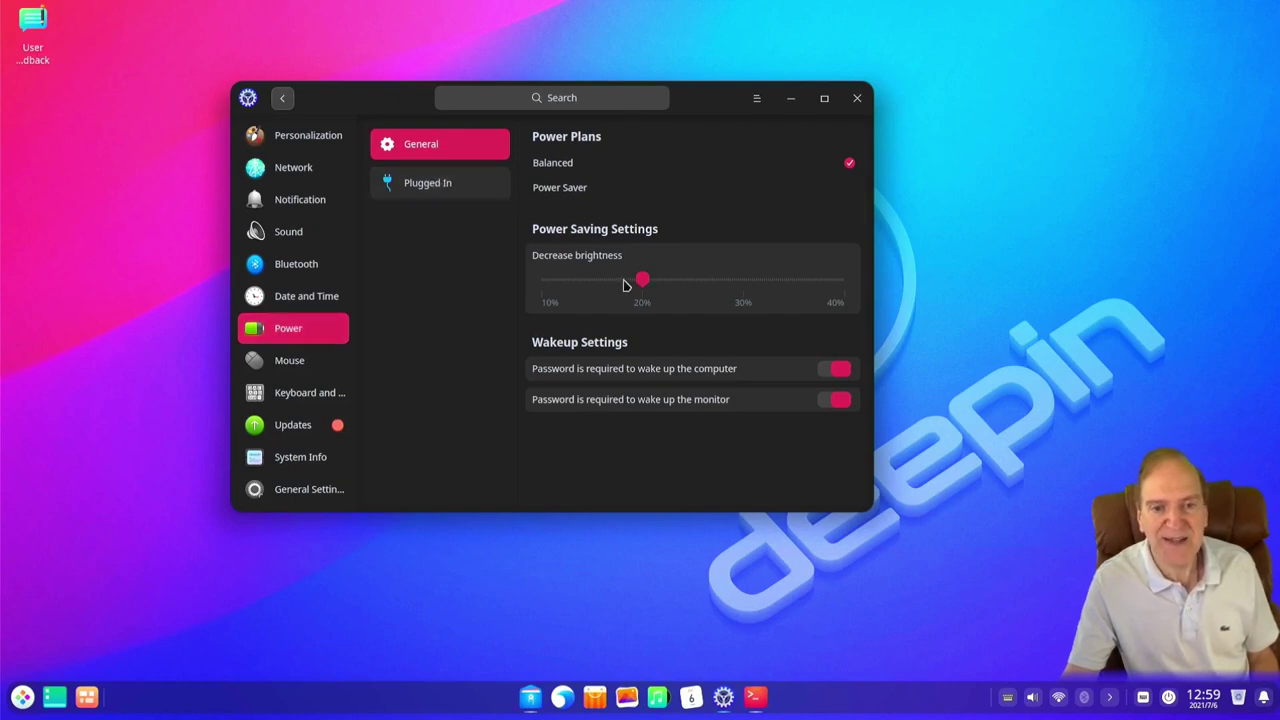
pyautogui.moveTo(642, 284)
pyautogui.mouseDown()
pyautogui.moveTo(563, 279)
pyautogui.moveTo(625, 292)
pyautogui.mouseUp()
# Try the Double-click Test in the general Mouse settings, and view the pointer speed and acceleration options
pyautogui.click(305, 356)
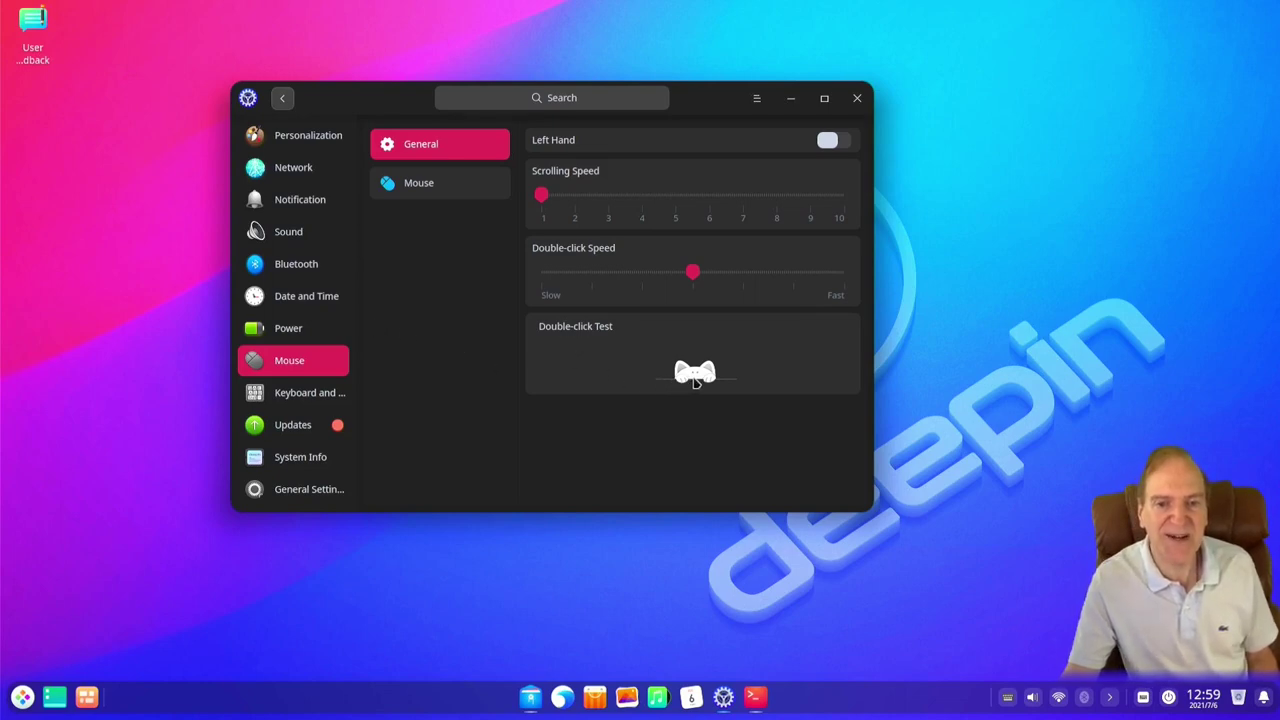
pyautogui.doubleClick(694, 380)
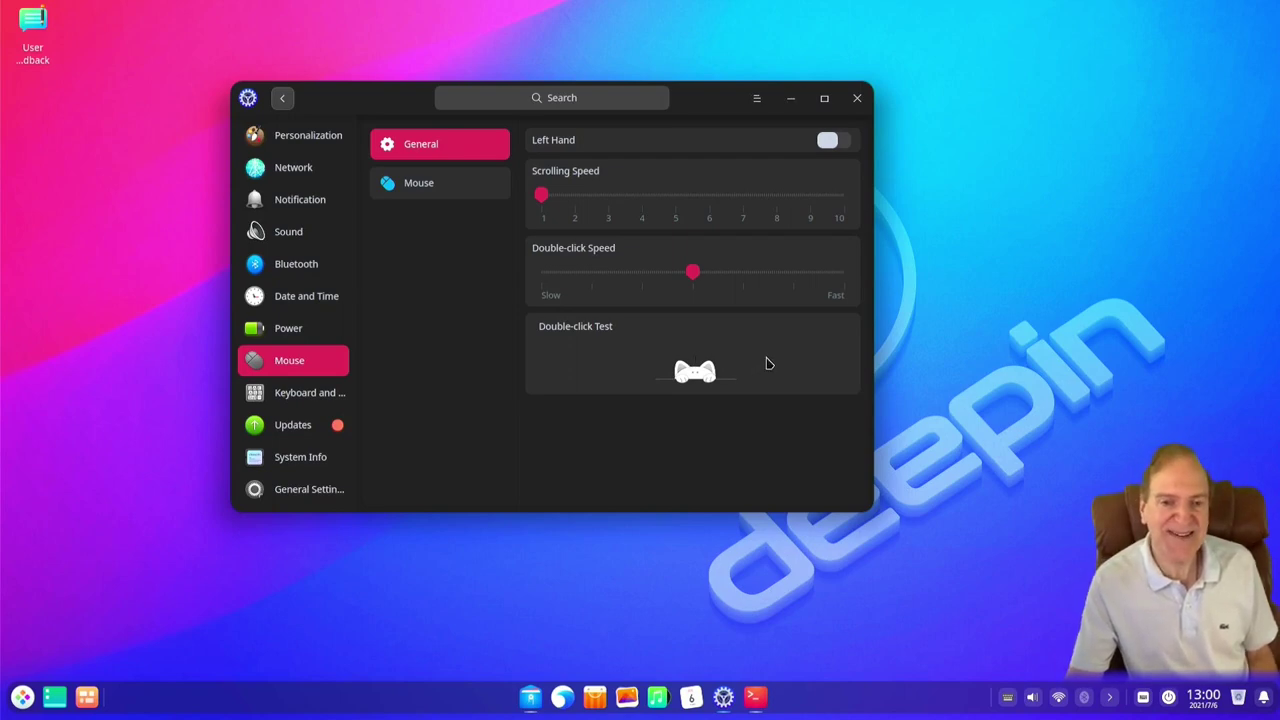
pyautogui.doubleClick(768, 364)
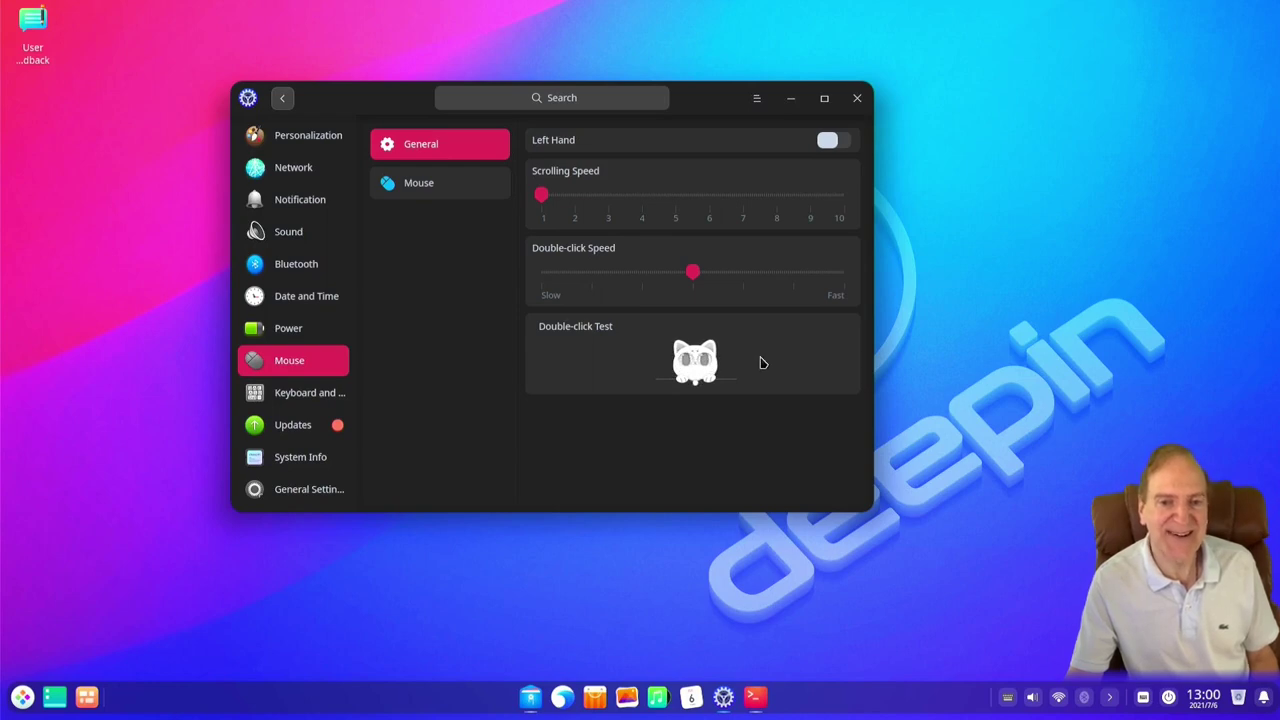
pyautogui.doubleClick(766, 360)
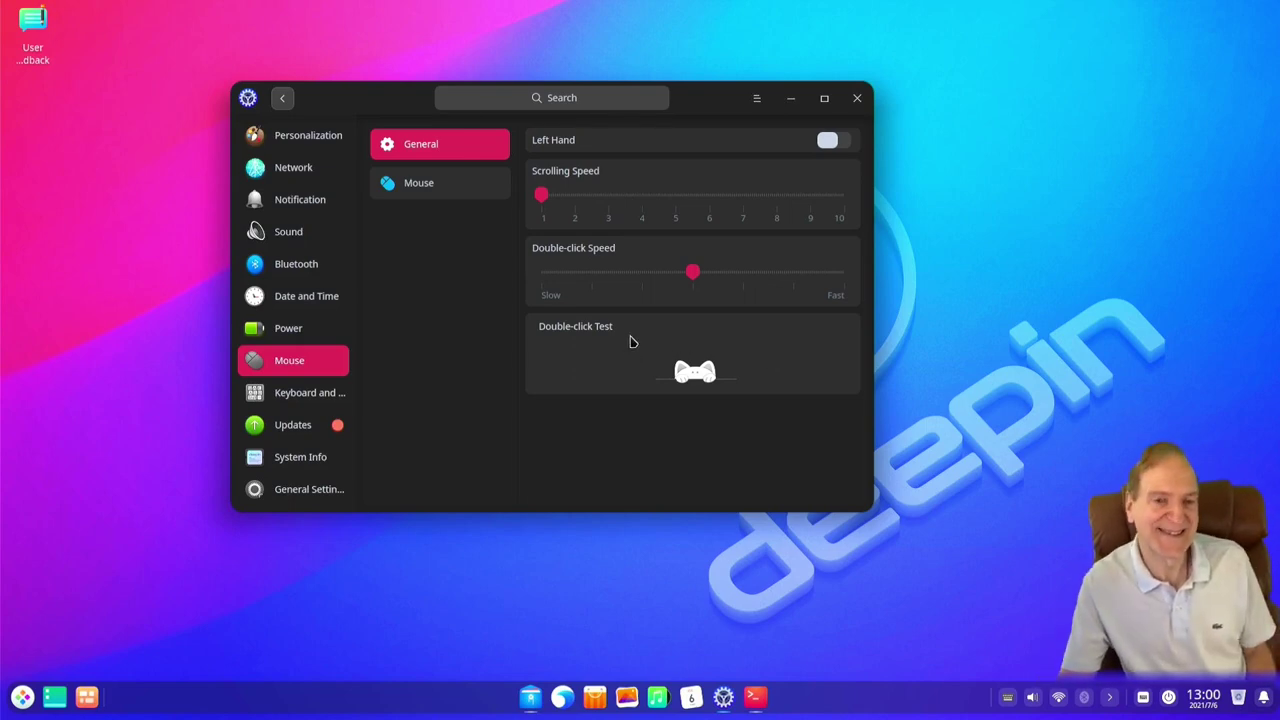
pyautogui.click(440, 184)
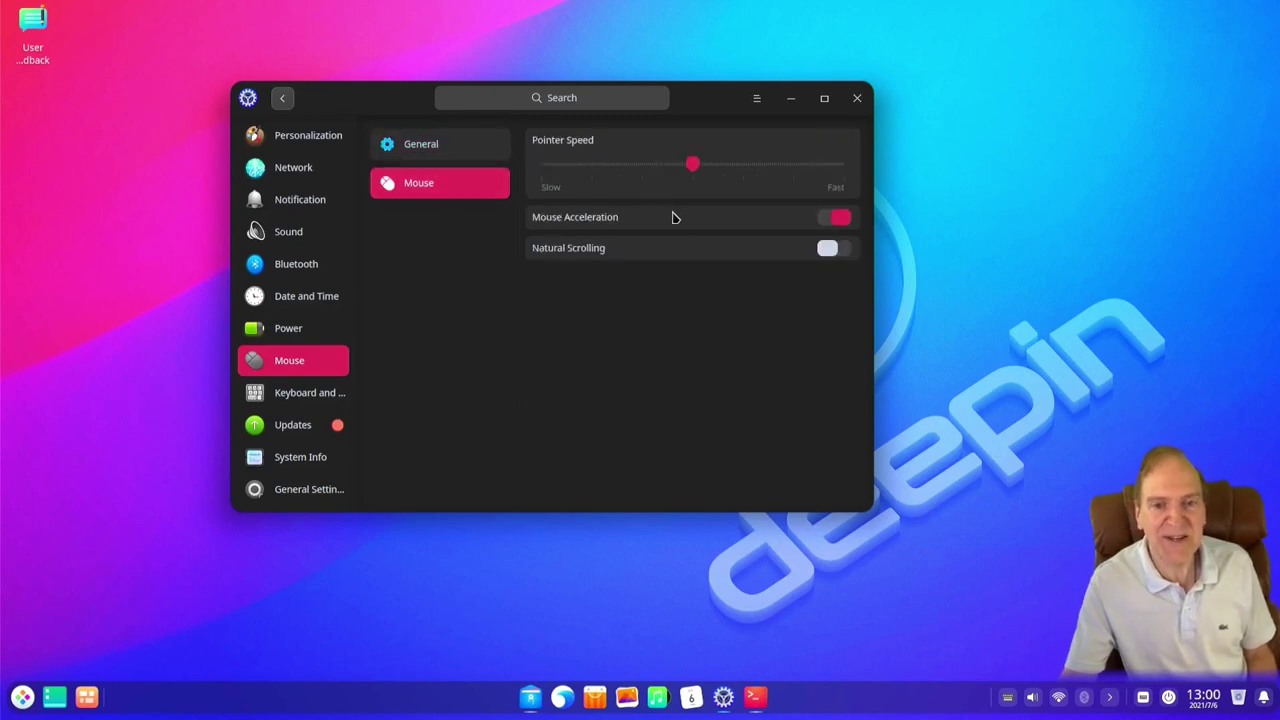
# Raise the mouse pointer speed by one notch and try Natural Scrolling off and on, leaving it turned on
pyautogui.click(743, 166)
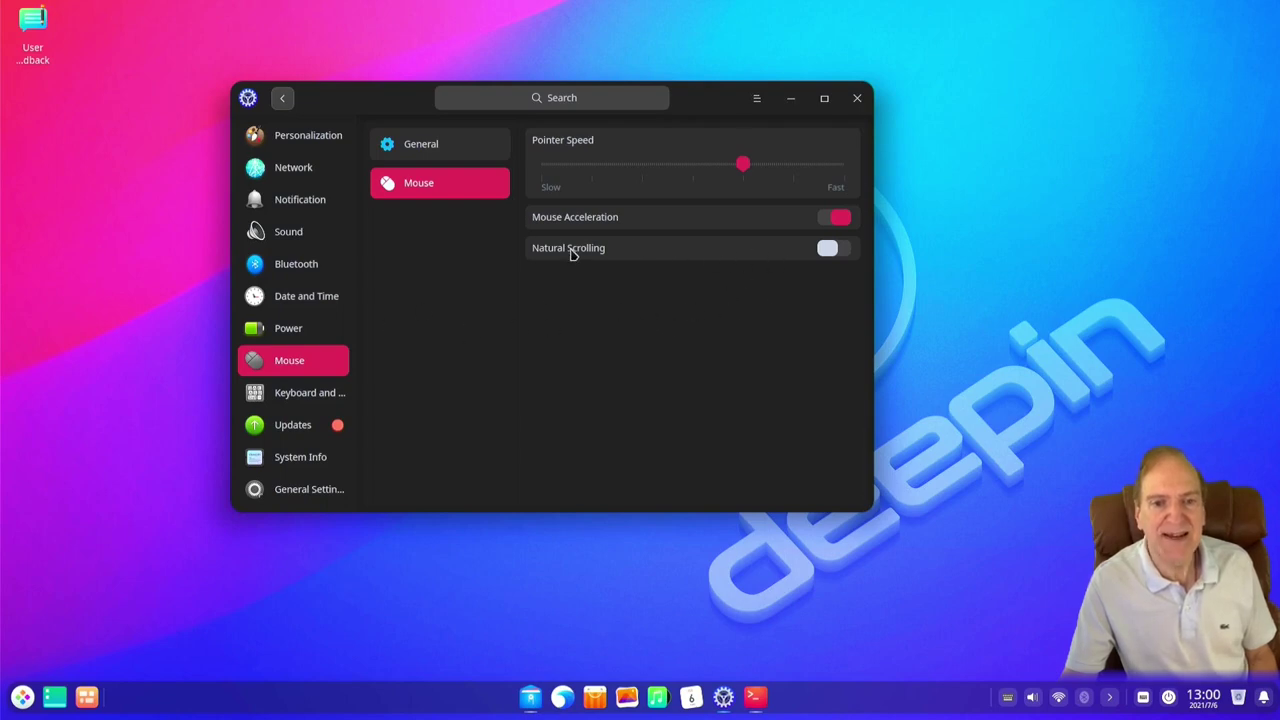
pyautogui.click(843, 251)
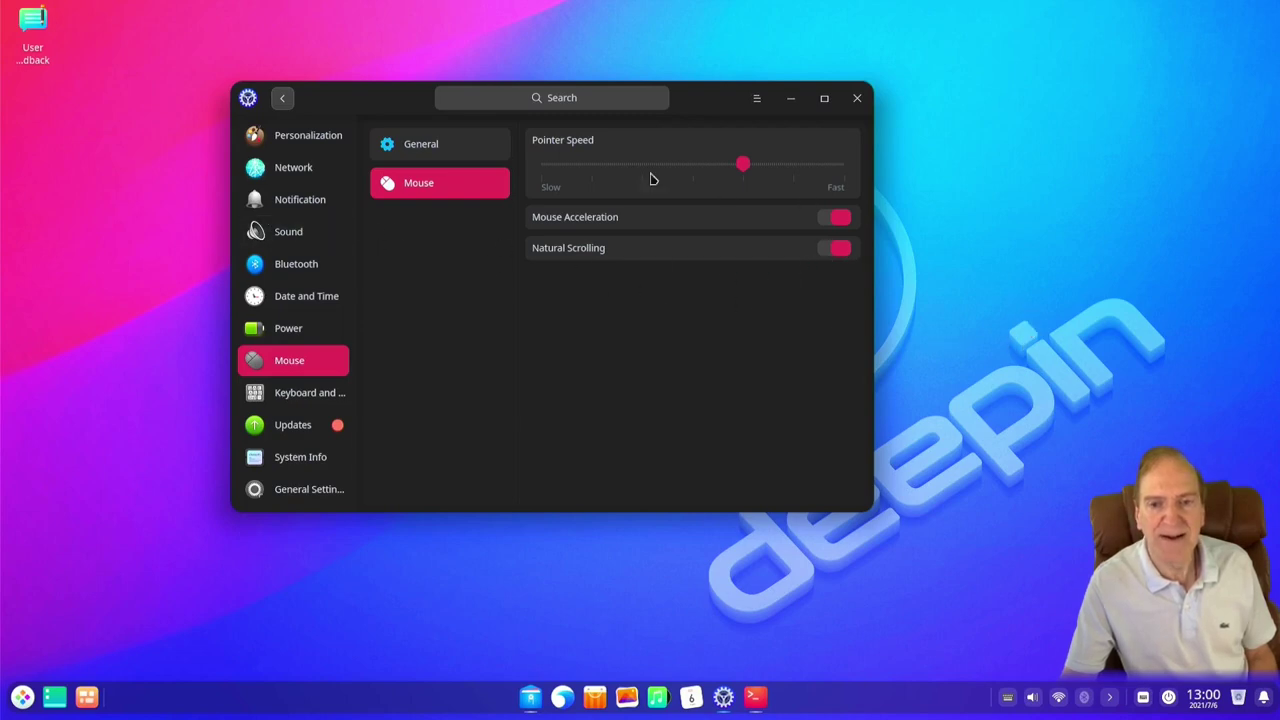
pyautogui.click(824, 251)
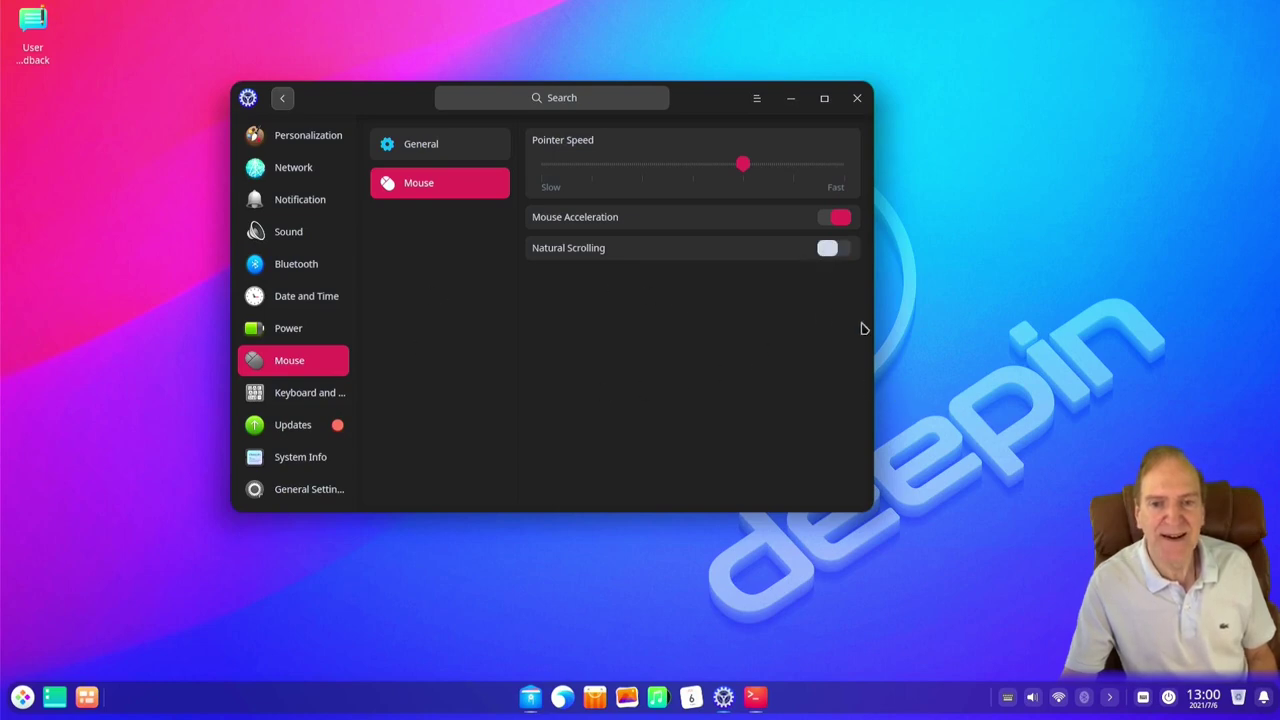
pyautogui.click(846, 249)
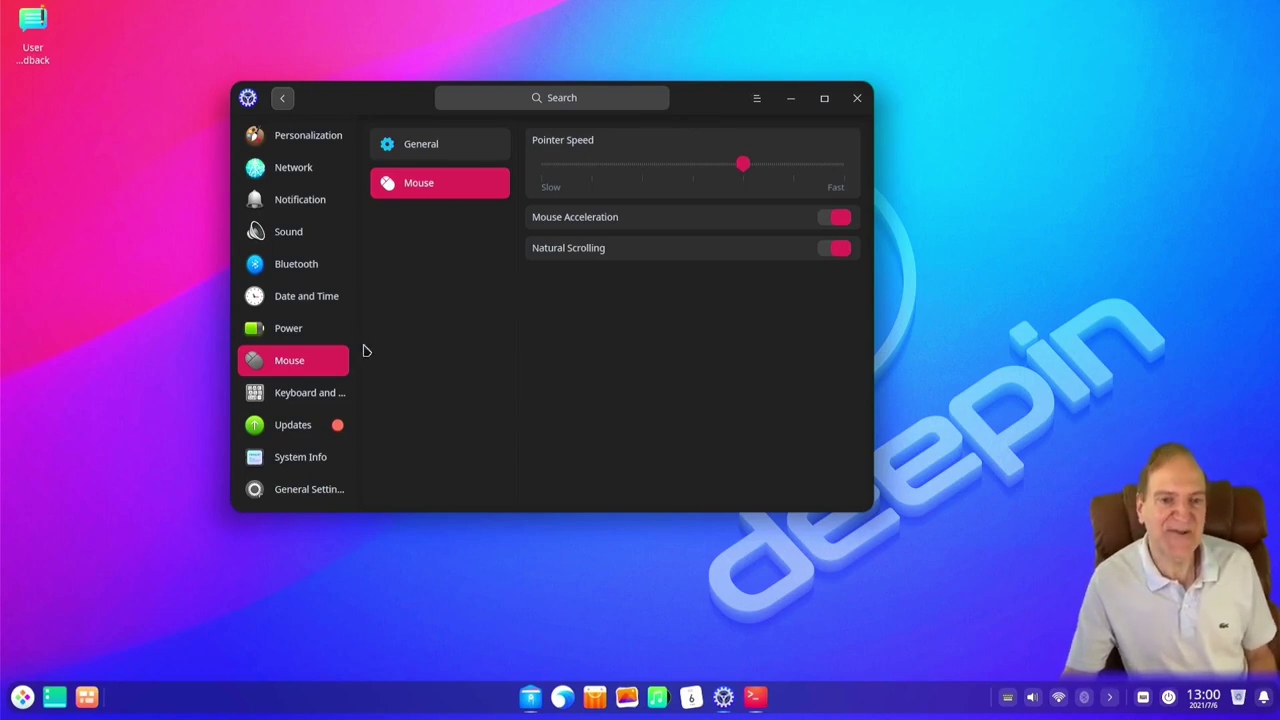
# Review the keyboard and language settings: general repeat options, keyboard layout, input methods and system language
pyautogui.click(306, 395)
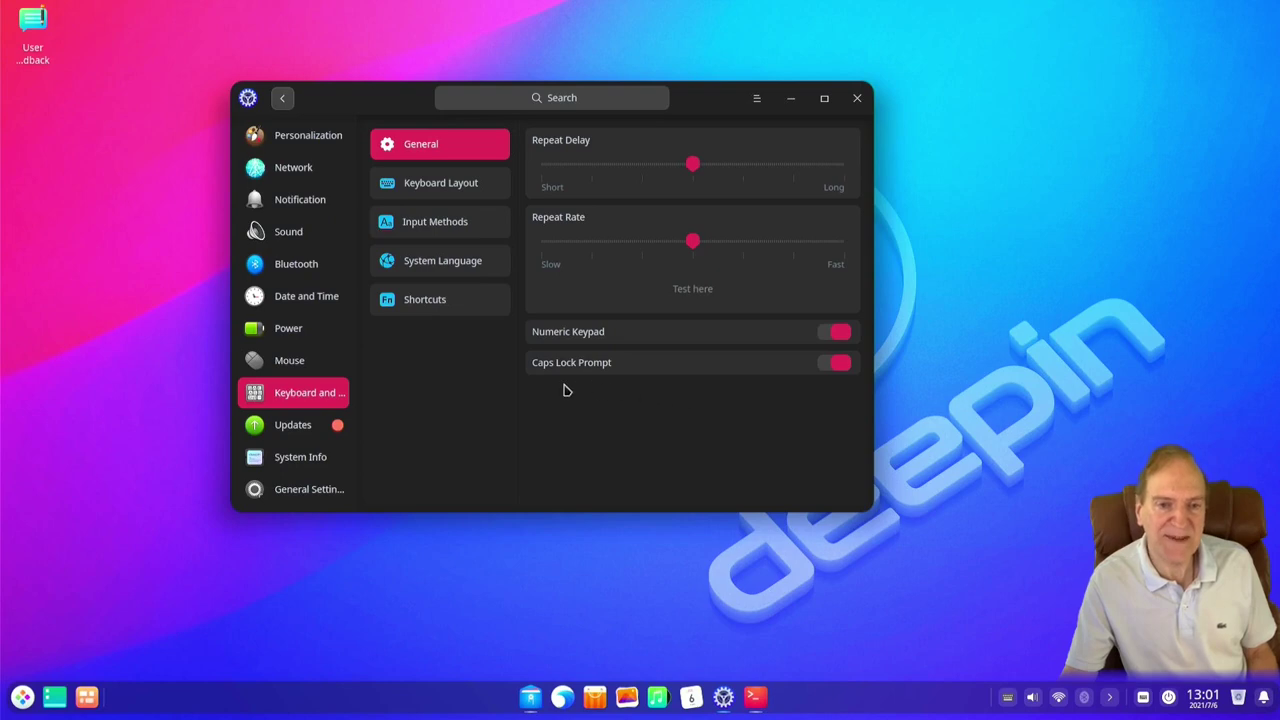
pyautogui.click(447, 188)
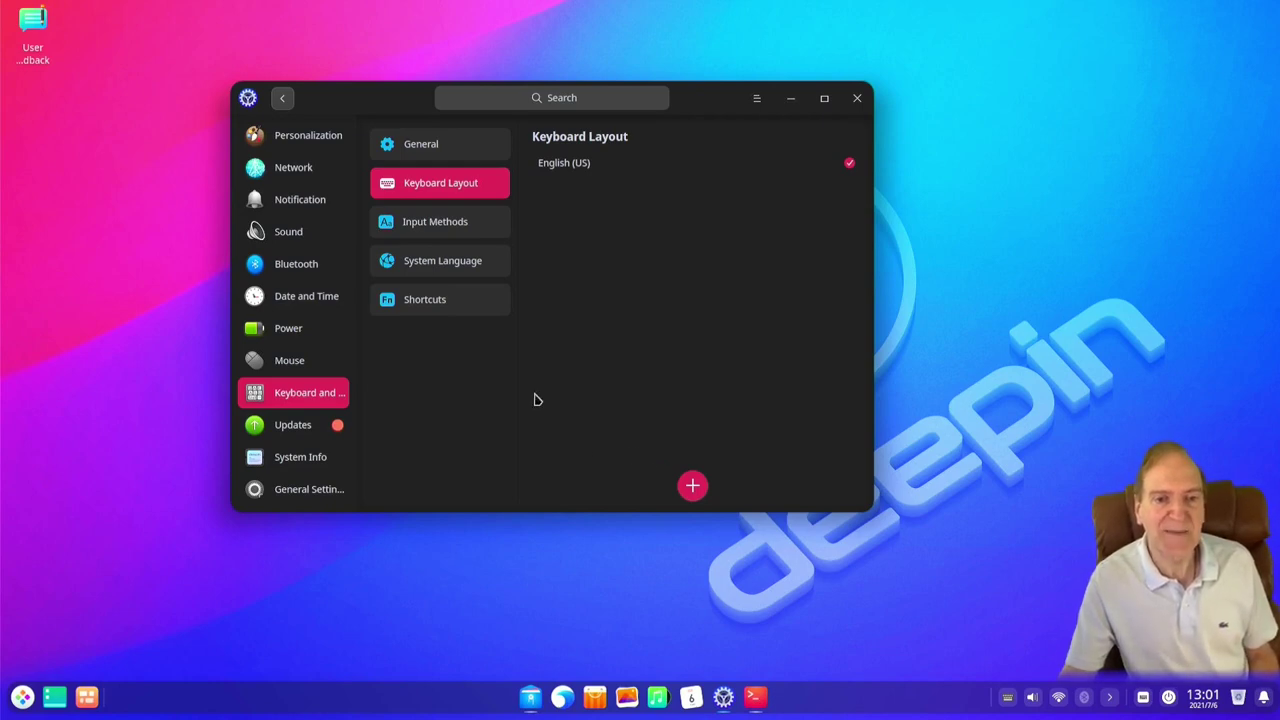
pyautogui.click(455, 222)
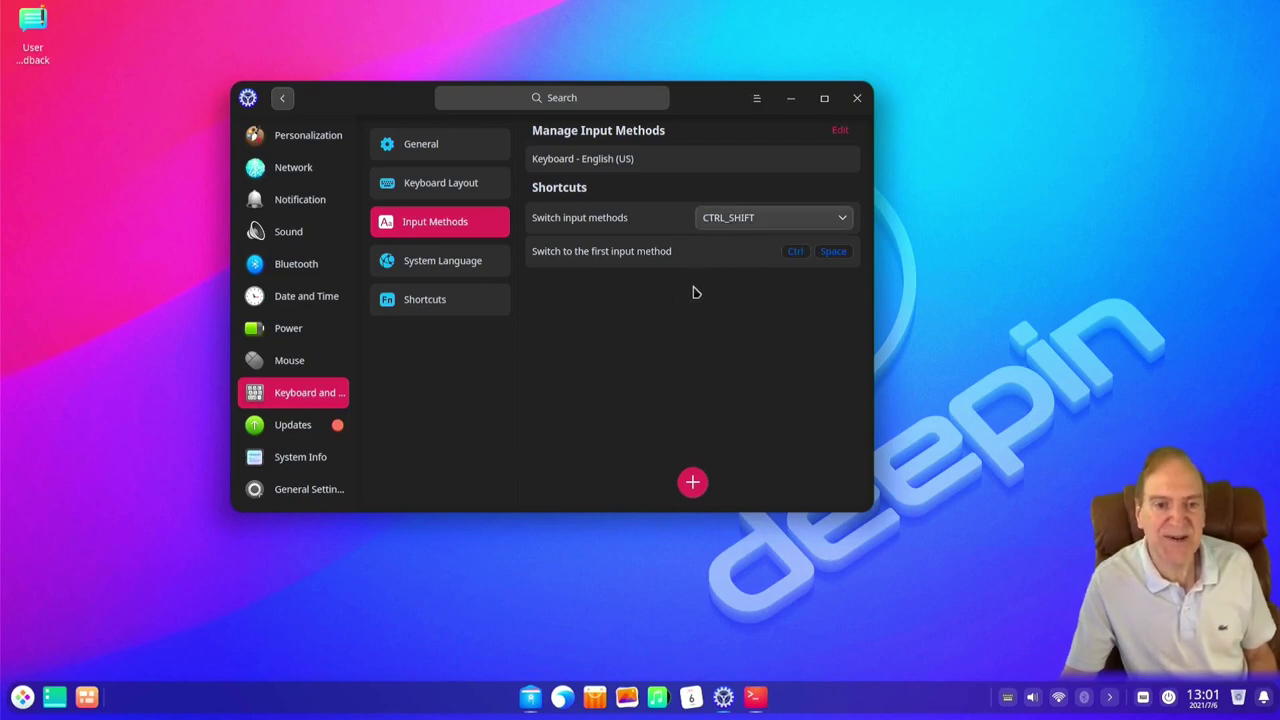
pyautogui.click(470, 266)
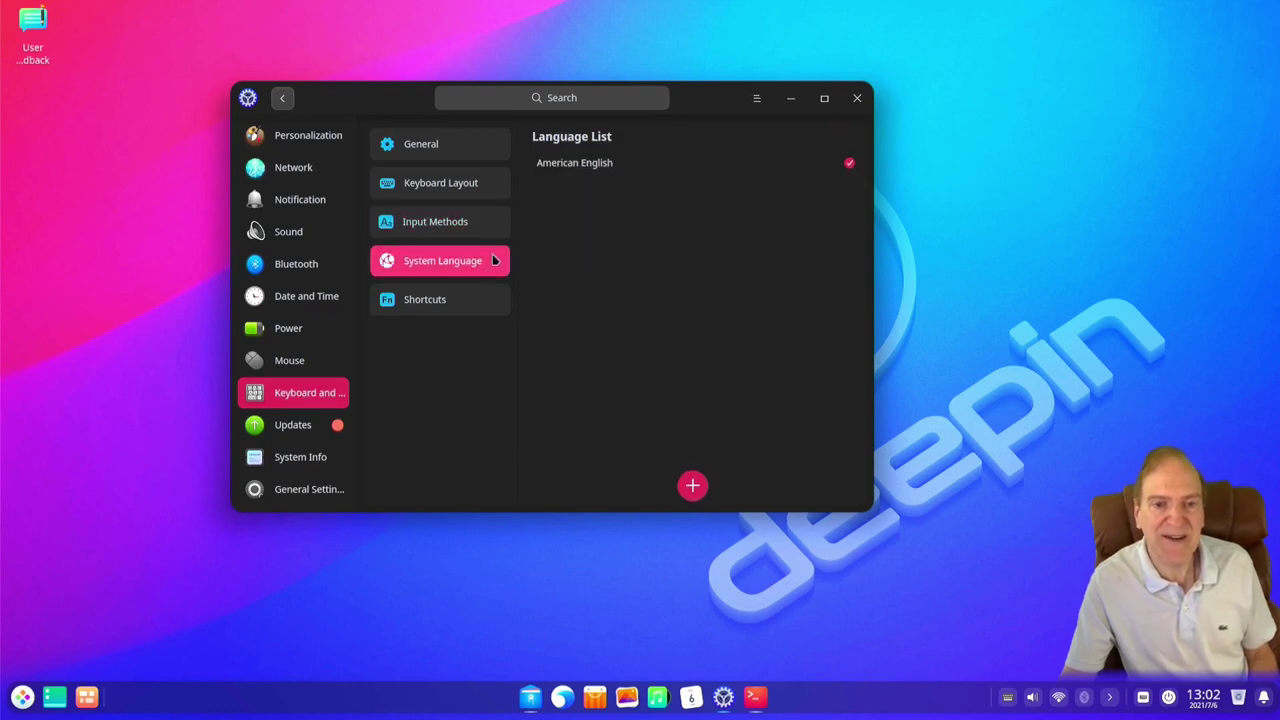
# In the keyboard shortcut settings, set the system Terminal shortcut to Shift+Super+Return
pyautogui.click(455, 300)
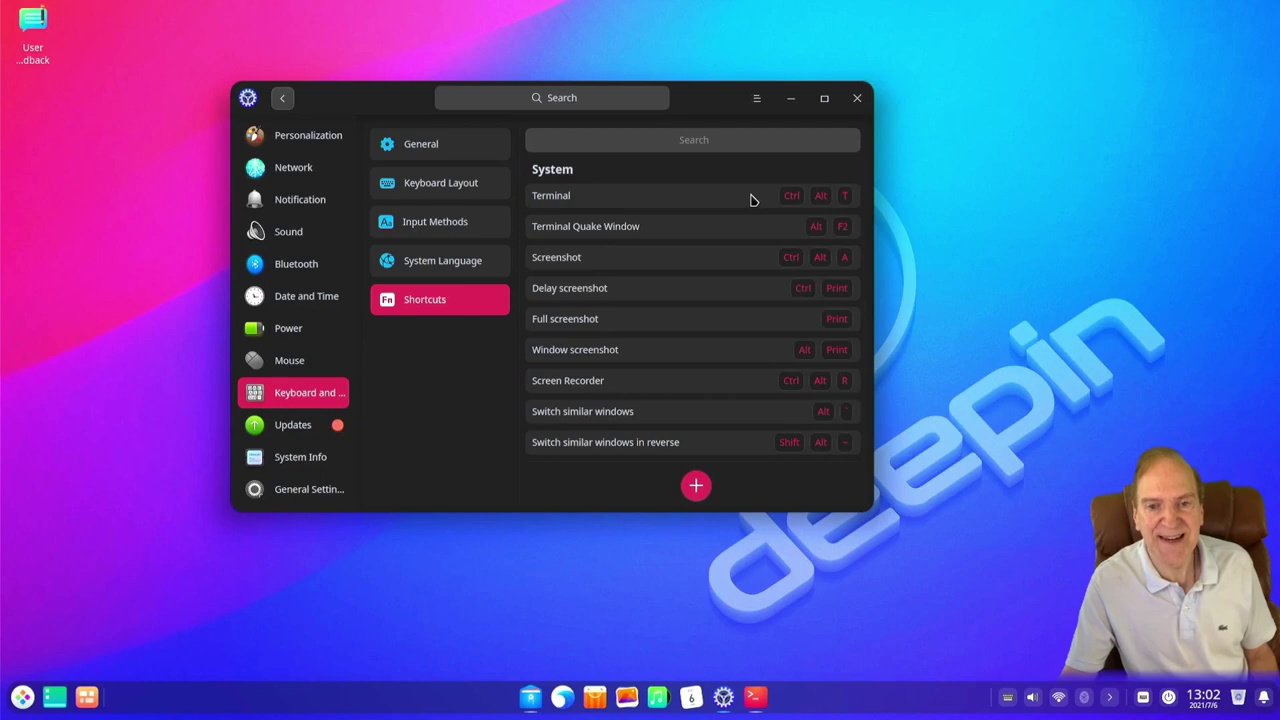
pyautogui.click(820, 204)
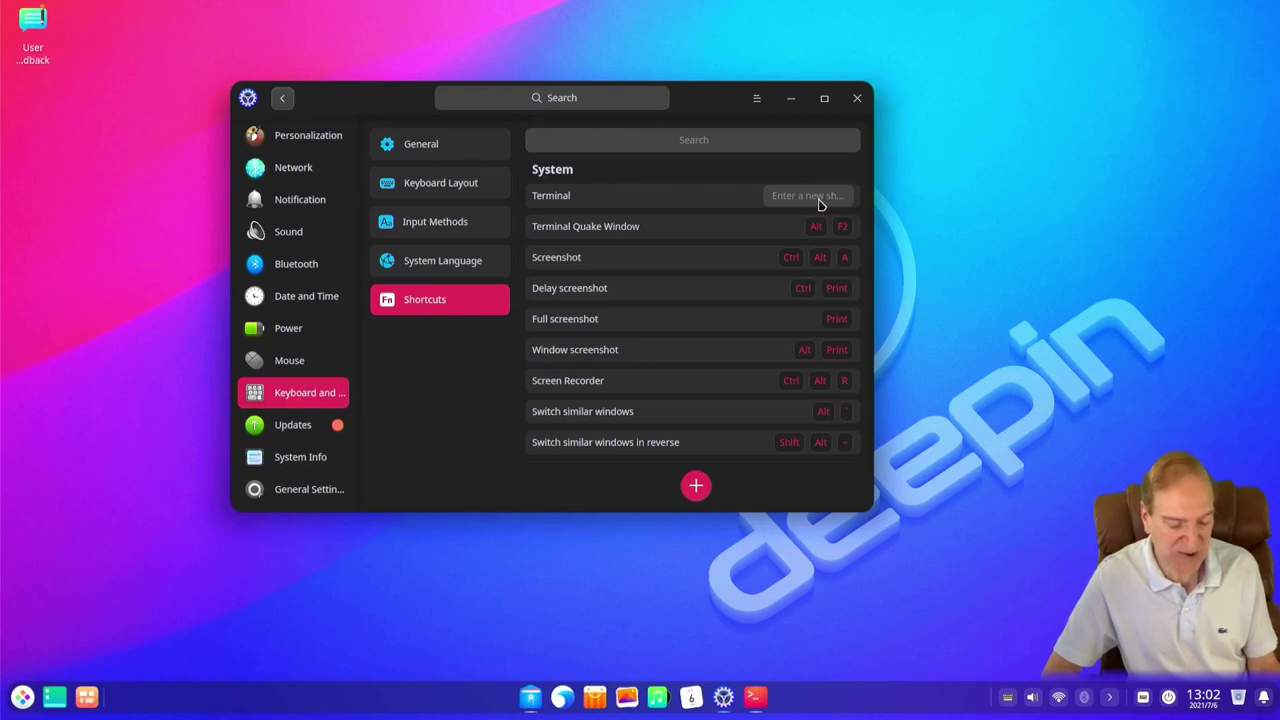
pyautogui.press('super+shift')
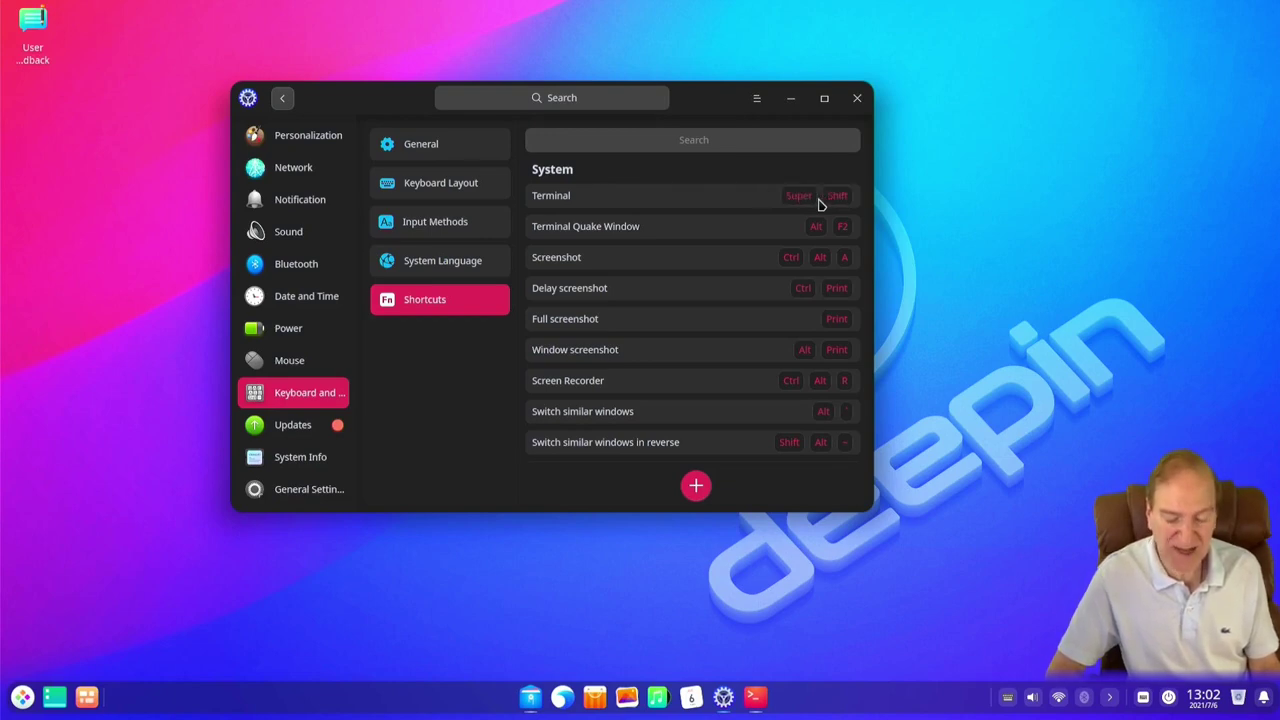
pyautogui.press('super+shift+Return')
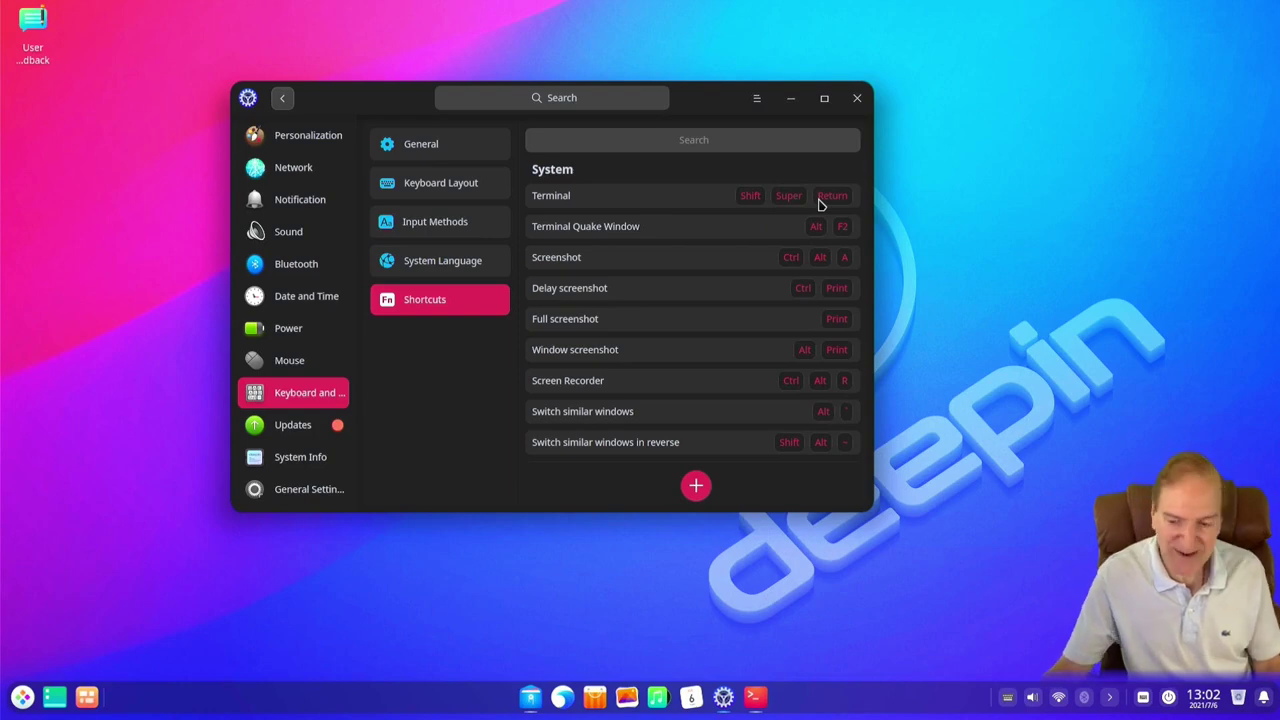
pyautogui.click(955, 287)
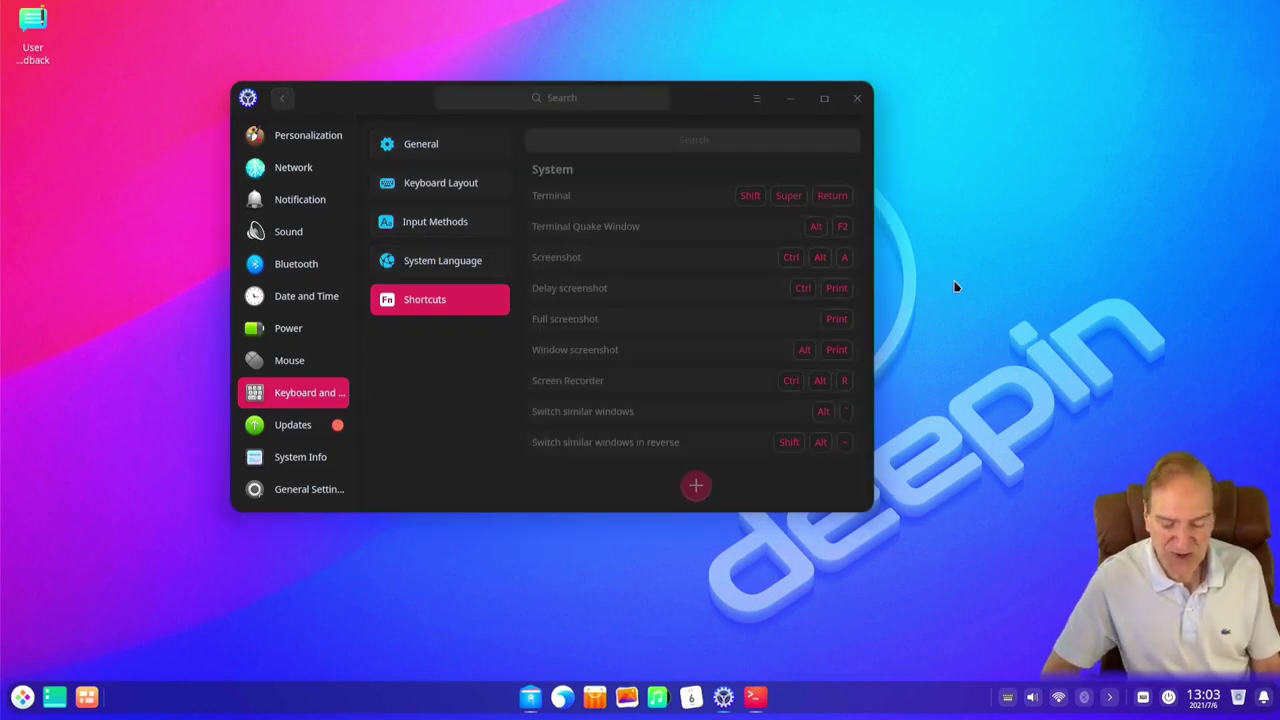
# Test the new Terminal shortcut by opening a terminal window, move the window a little, and close it
pyautogui.press('shift+super+Return')
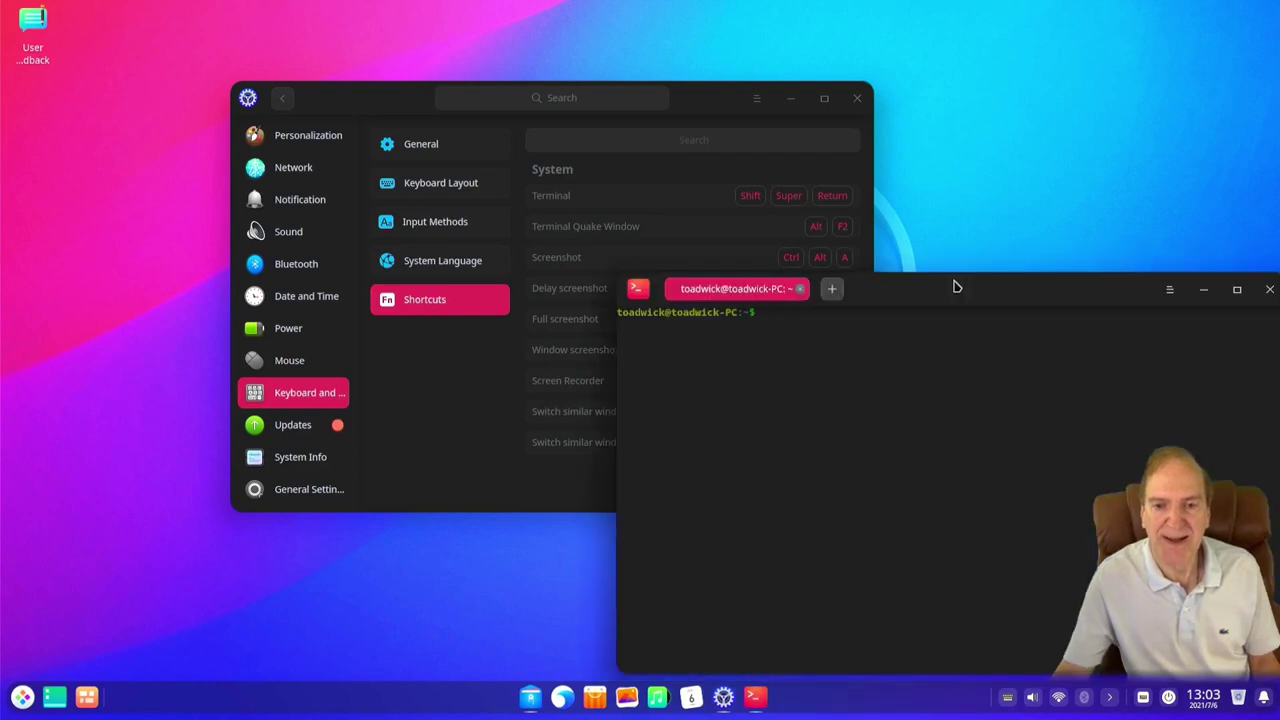
pyautogui.moveTo(946, 283); pyautogui.dragTo(883, 246)
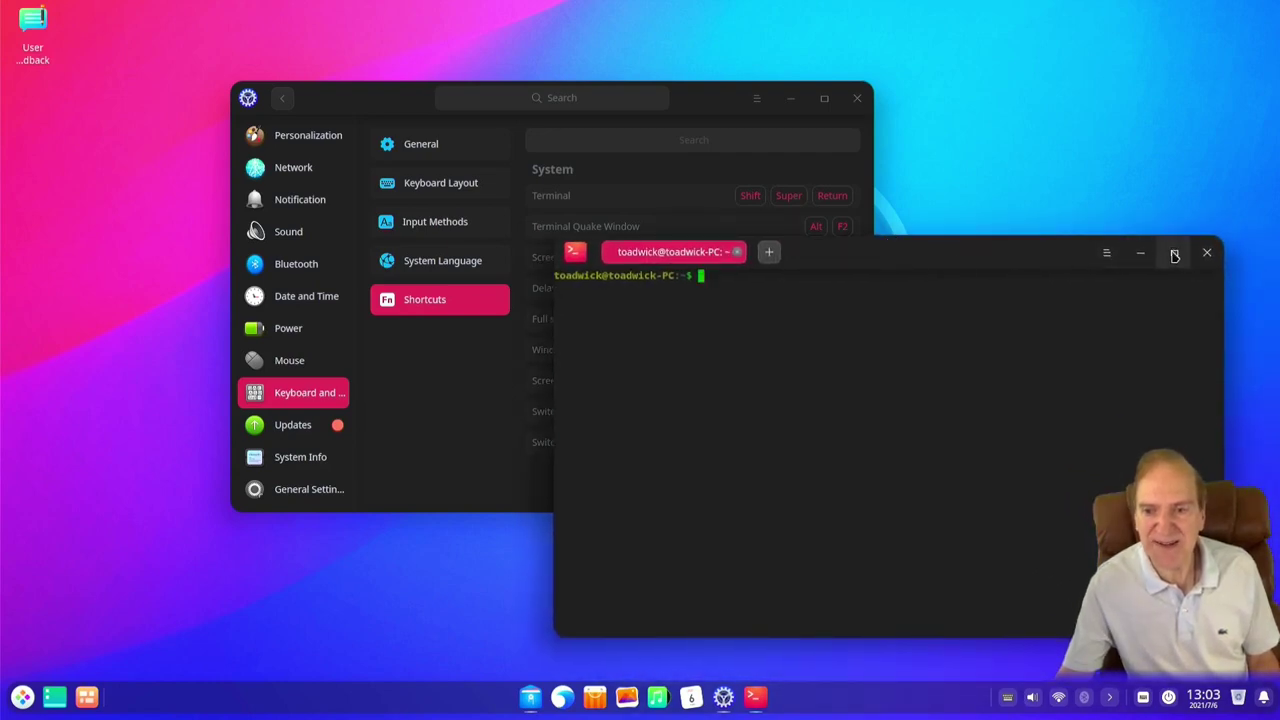
pyautogui.click(1207, 253)
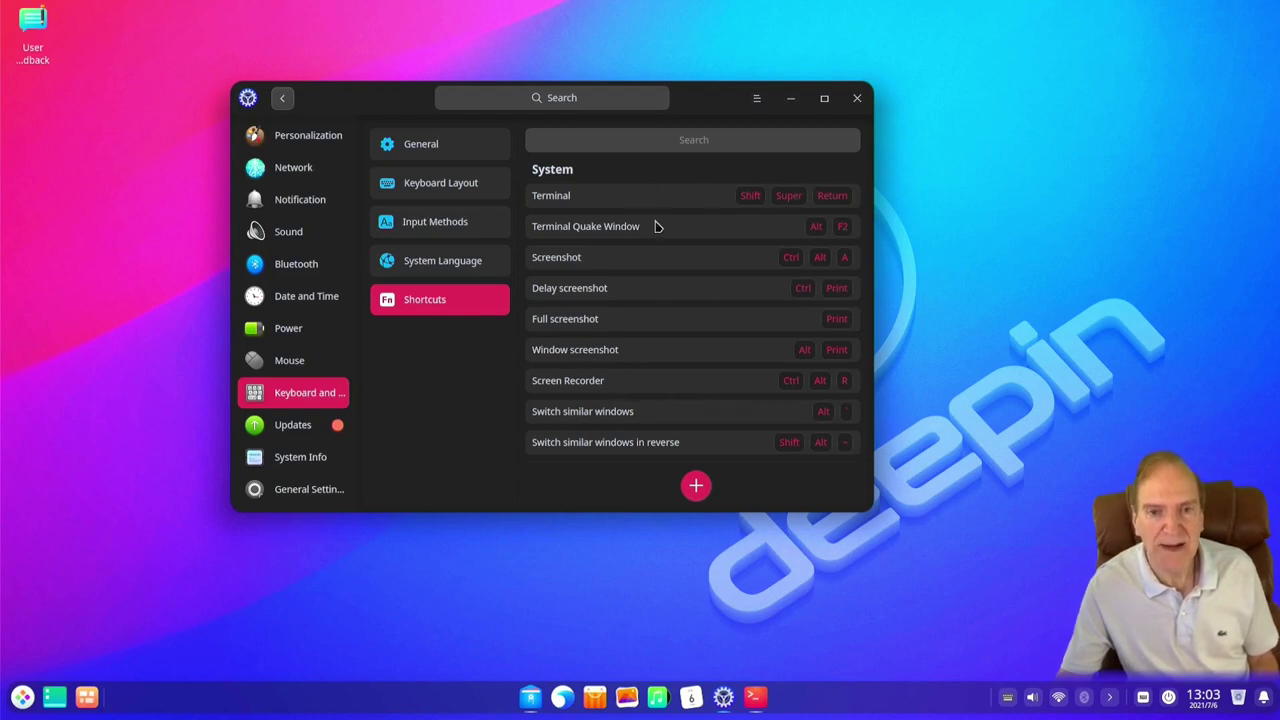
# Search the shortcuts for "cl" and set the Close window shortcut to Shift+Super+C
pyautogui.click(672, 140)
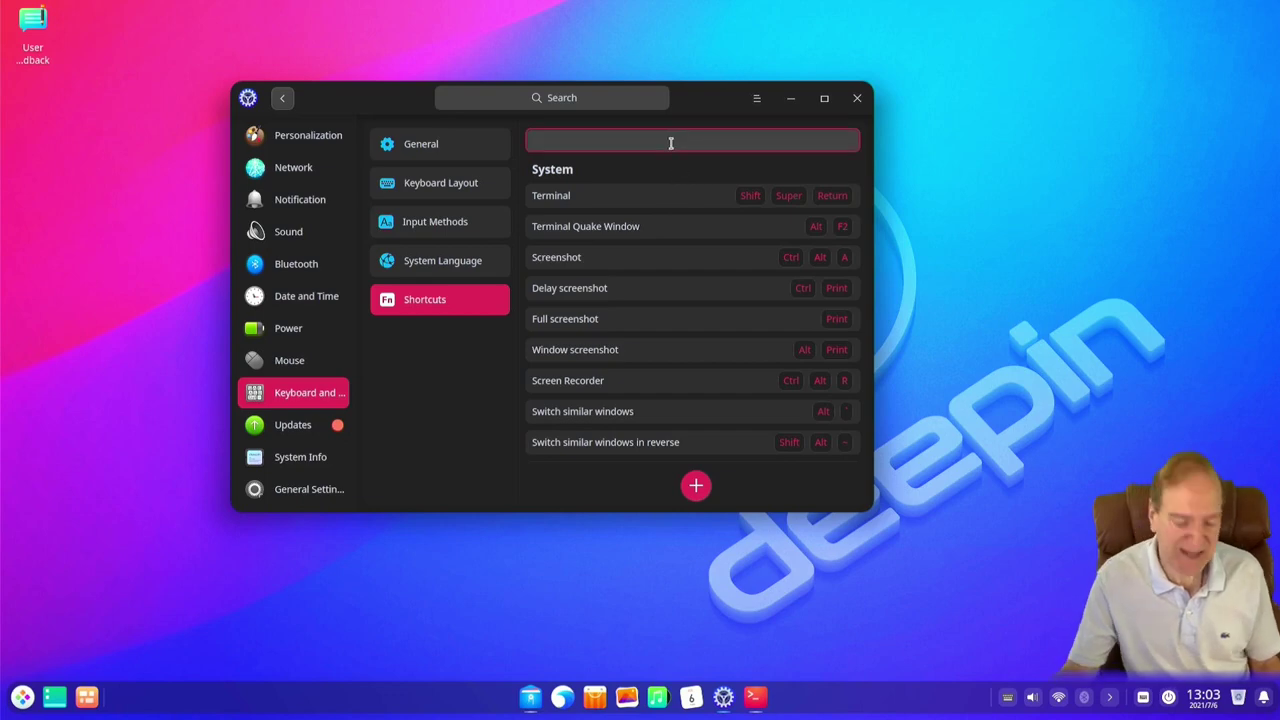
pyautogui.write('c')
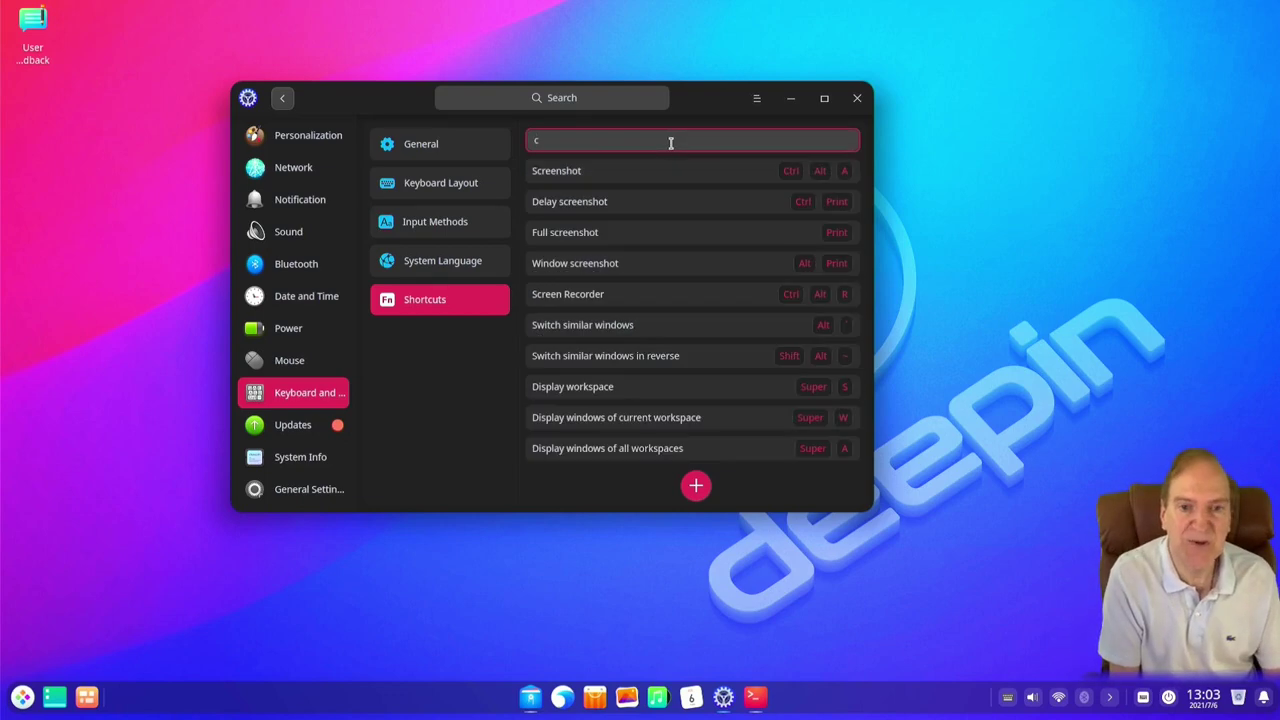
pyautogui.write('l')
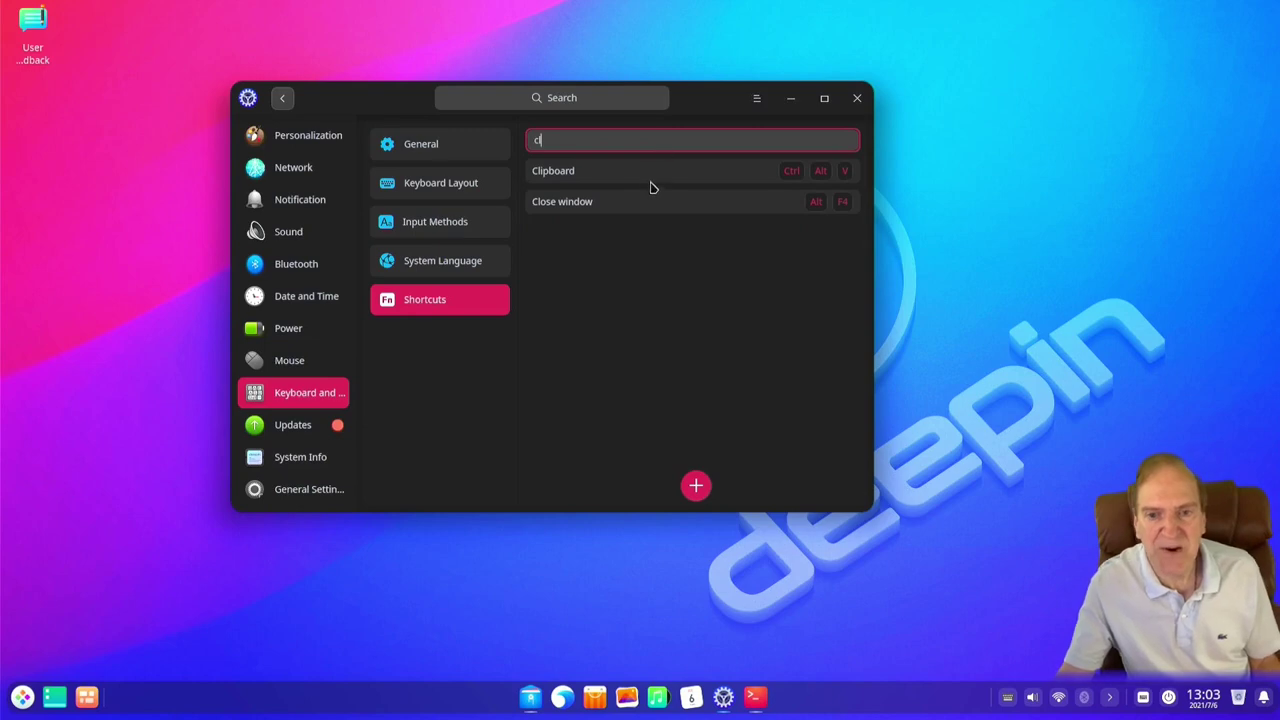
pyautogui.click(607, 203)
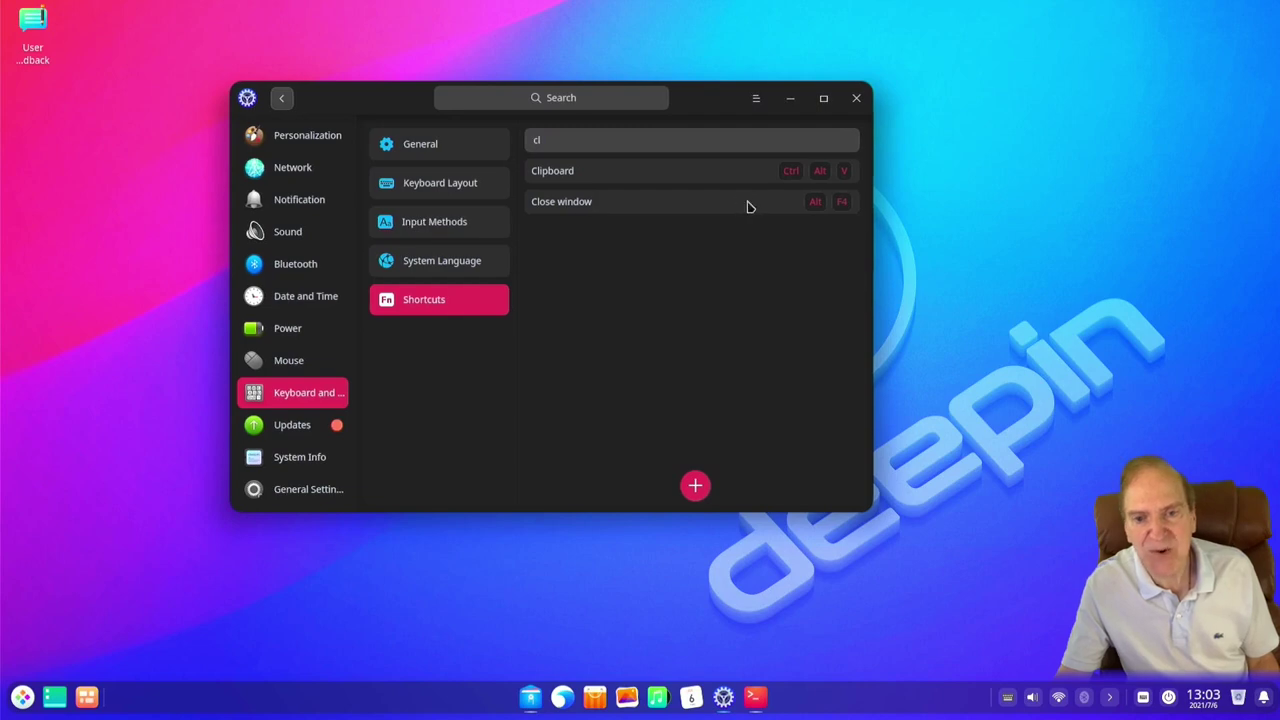
pyautogui.click(816, 203)
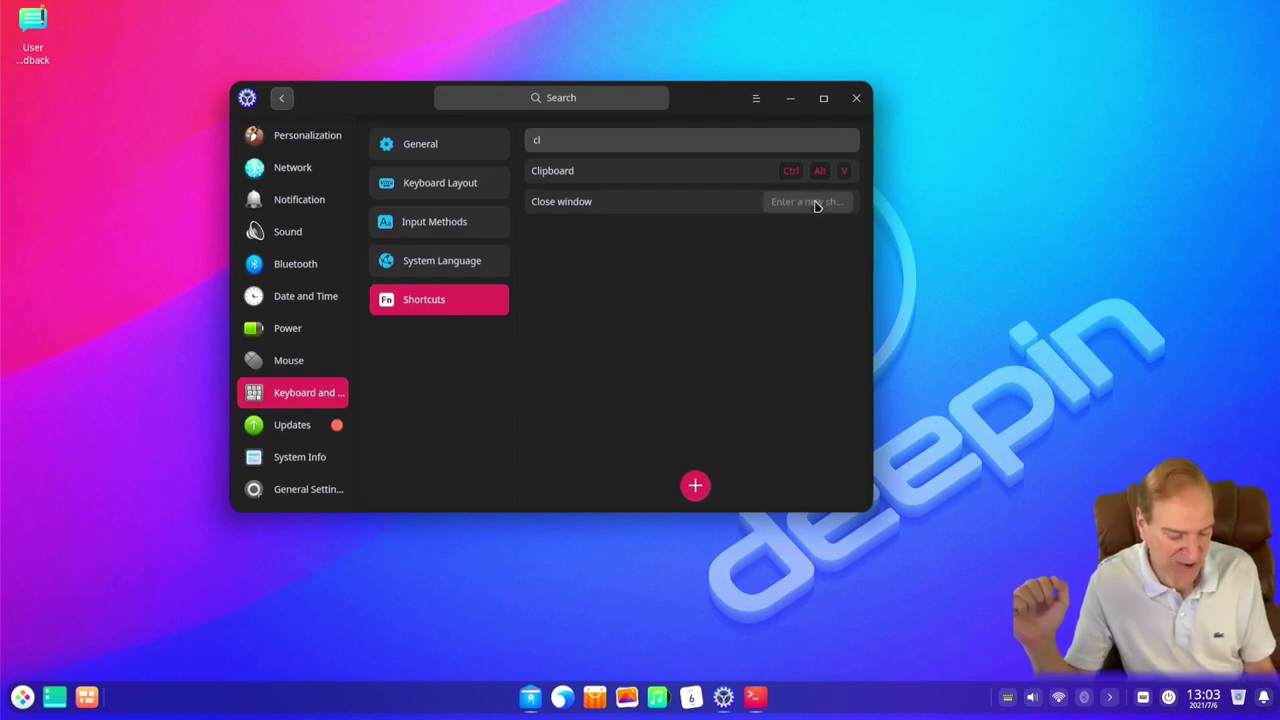
pyautogui.press('super+shift')
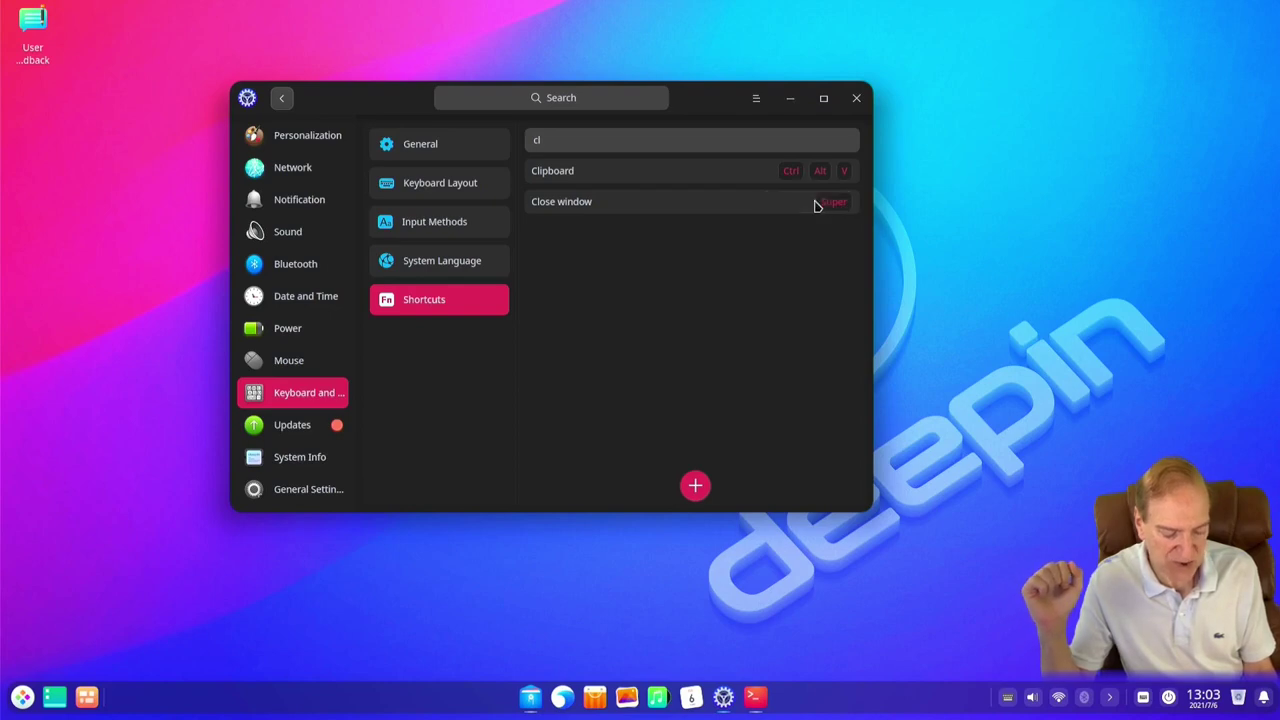
pyautogui.press('super+shift+c')
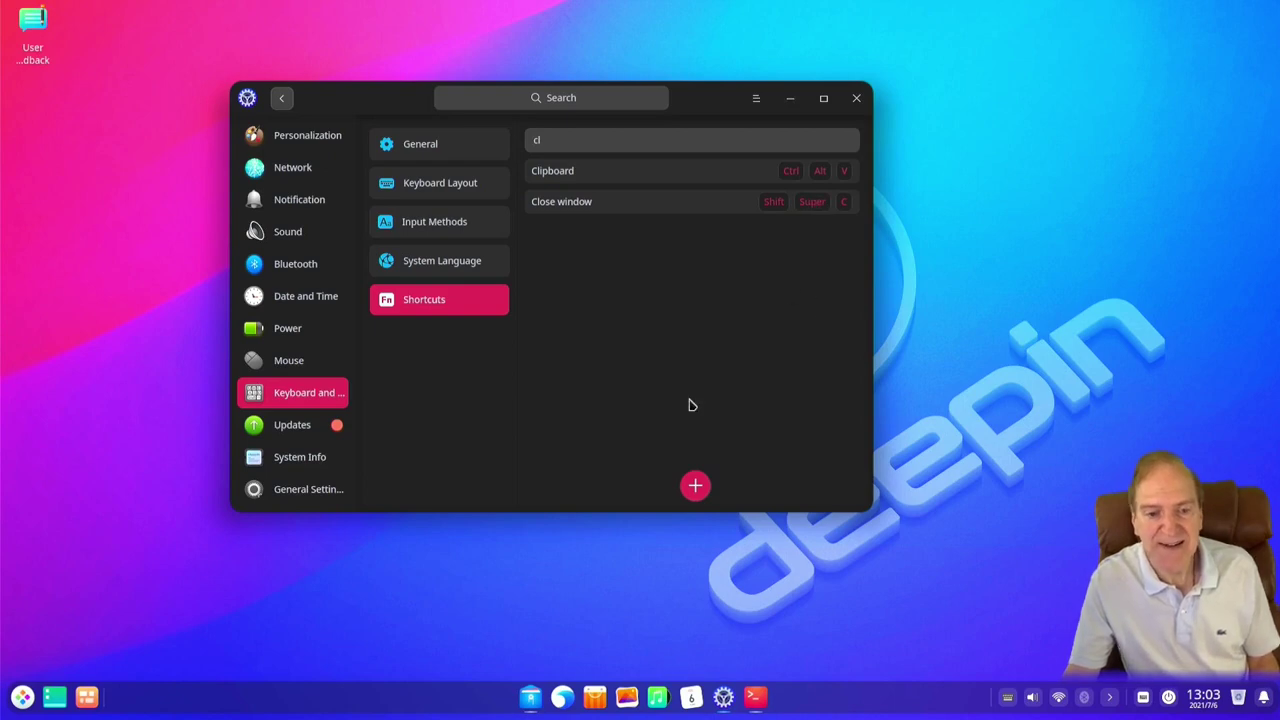
# Bring the already running terminal window forward and close it
pyautogui.click(763, 696)
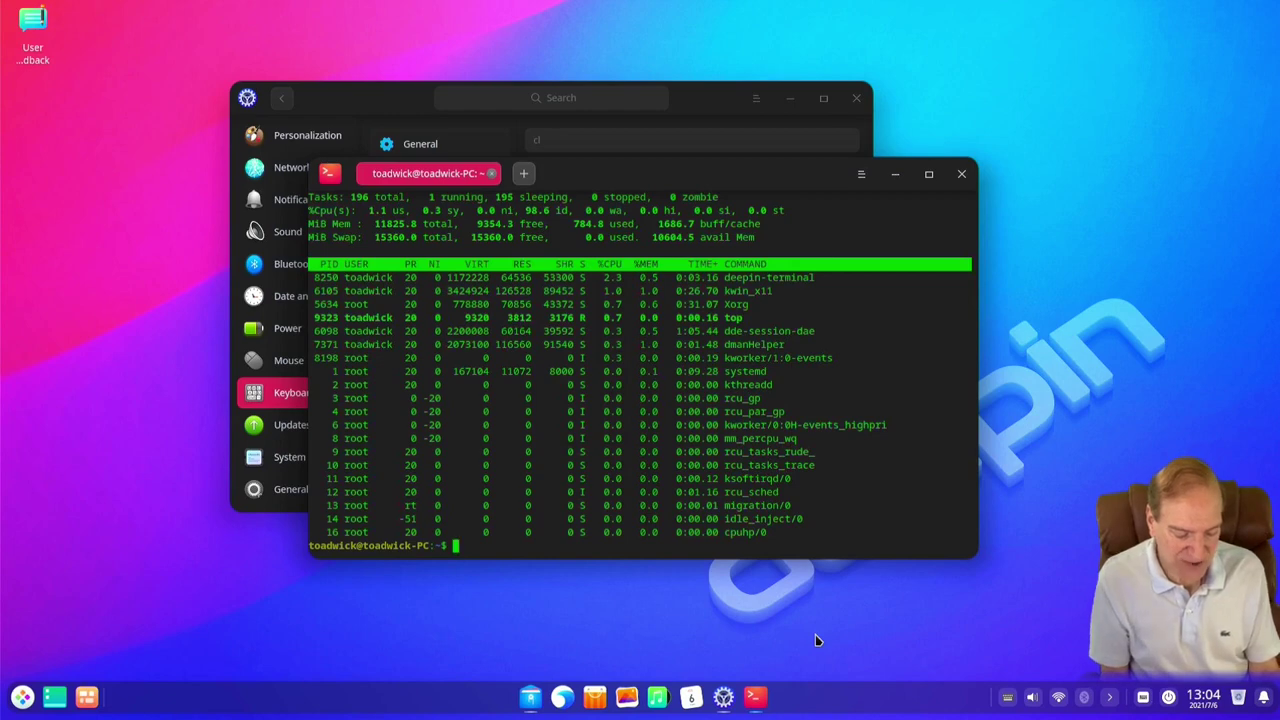
pyautogui.hotkey('ctrl', 'd')
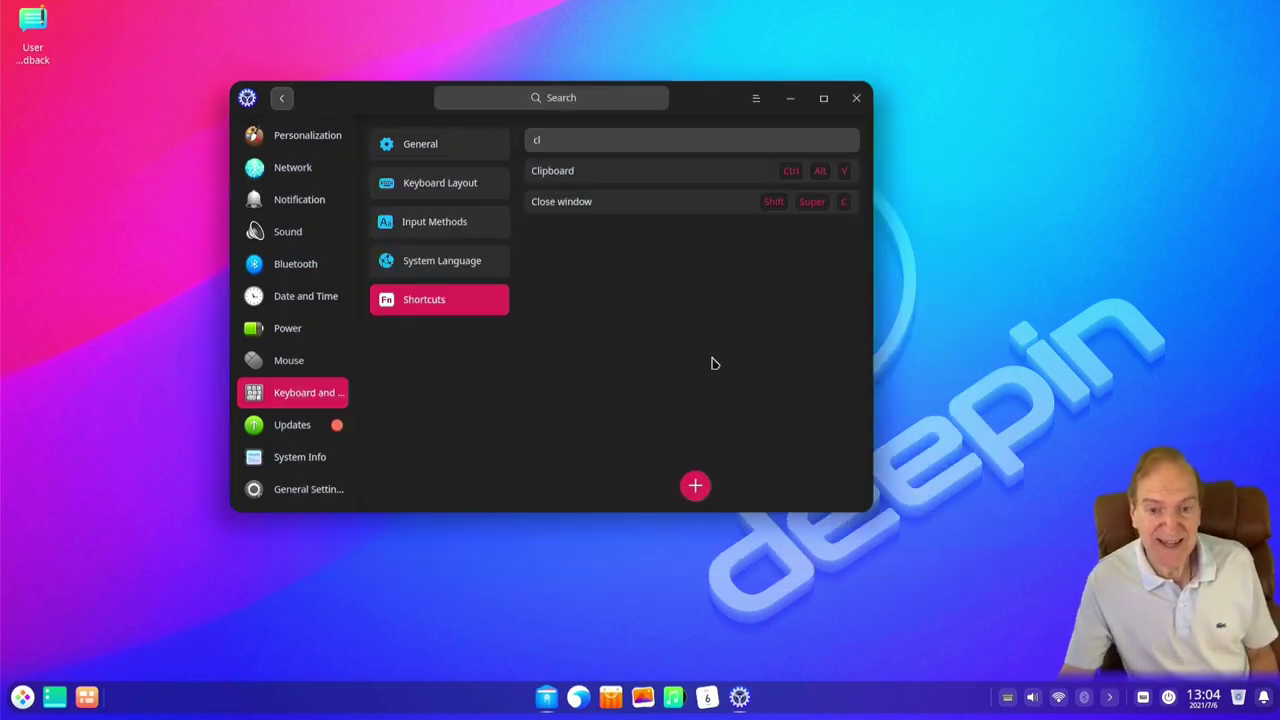
# View the Add Custom Shortcut form without adding a shortcut, and briefly open and dismiss the launcher
pyautogui.click(700, 490)
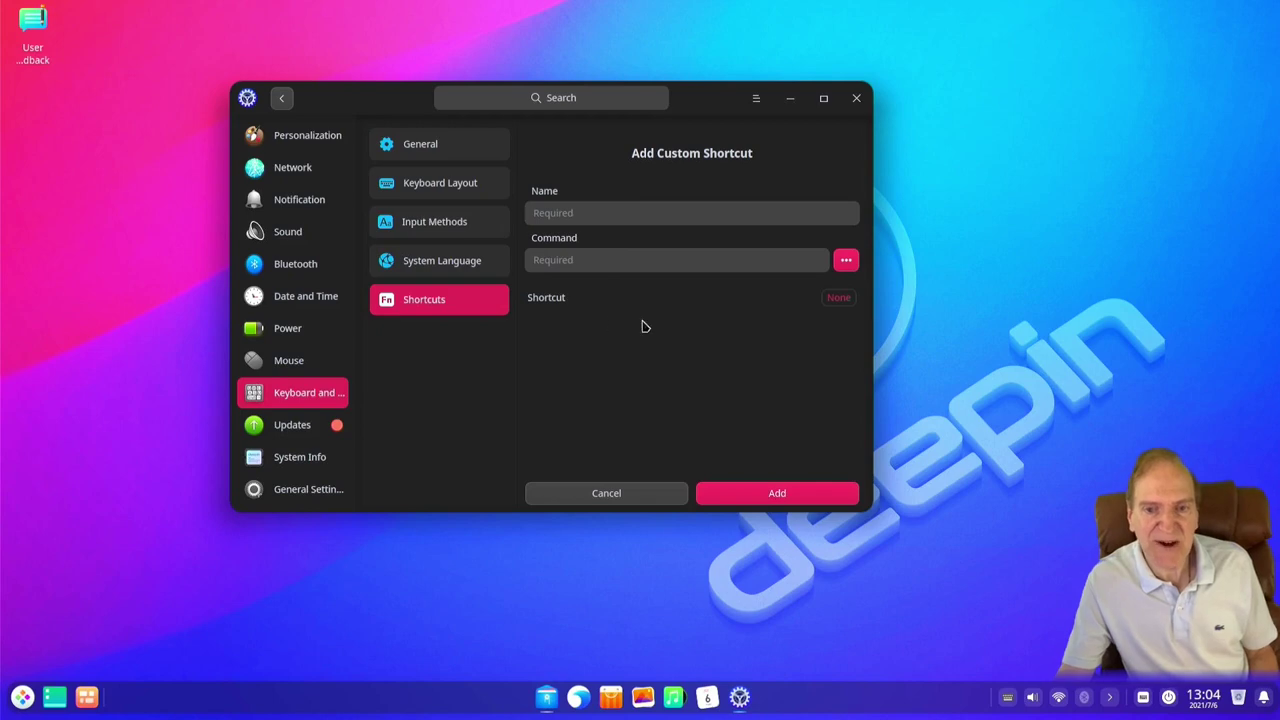
pyautogui.click(631, 491)
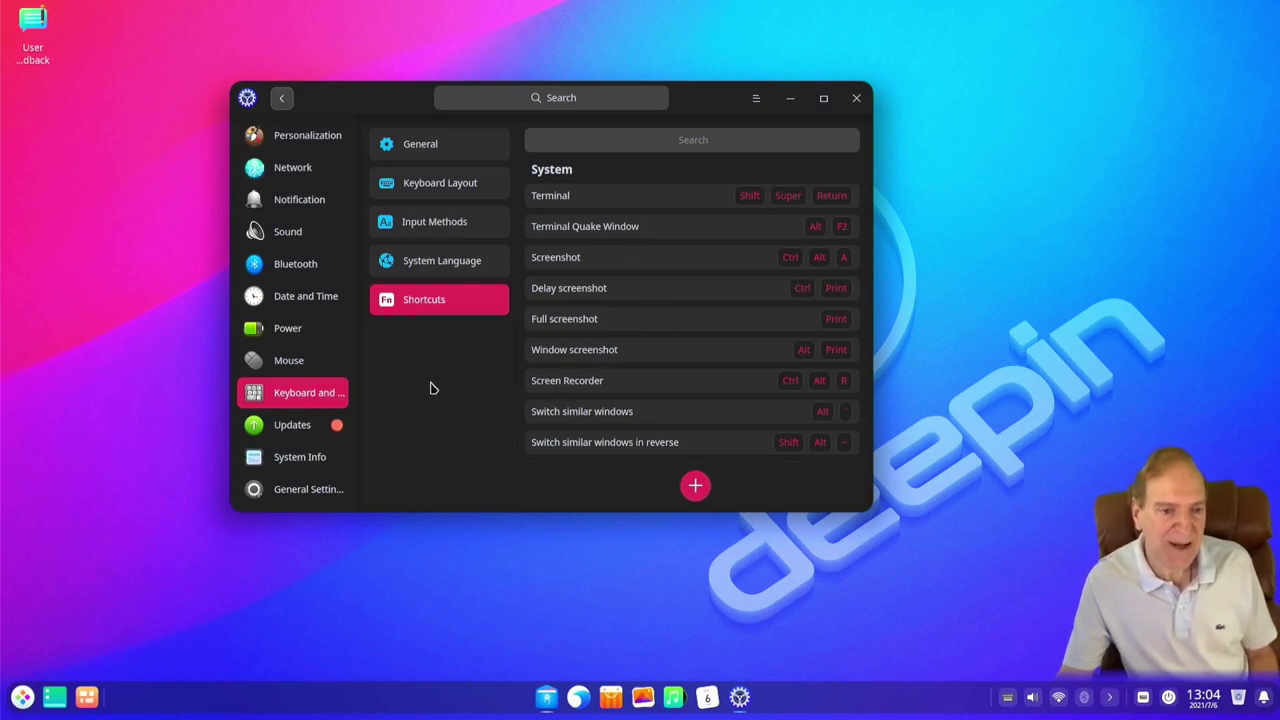
pyautogui.press('super')
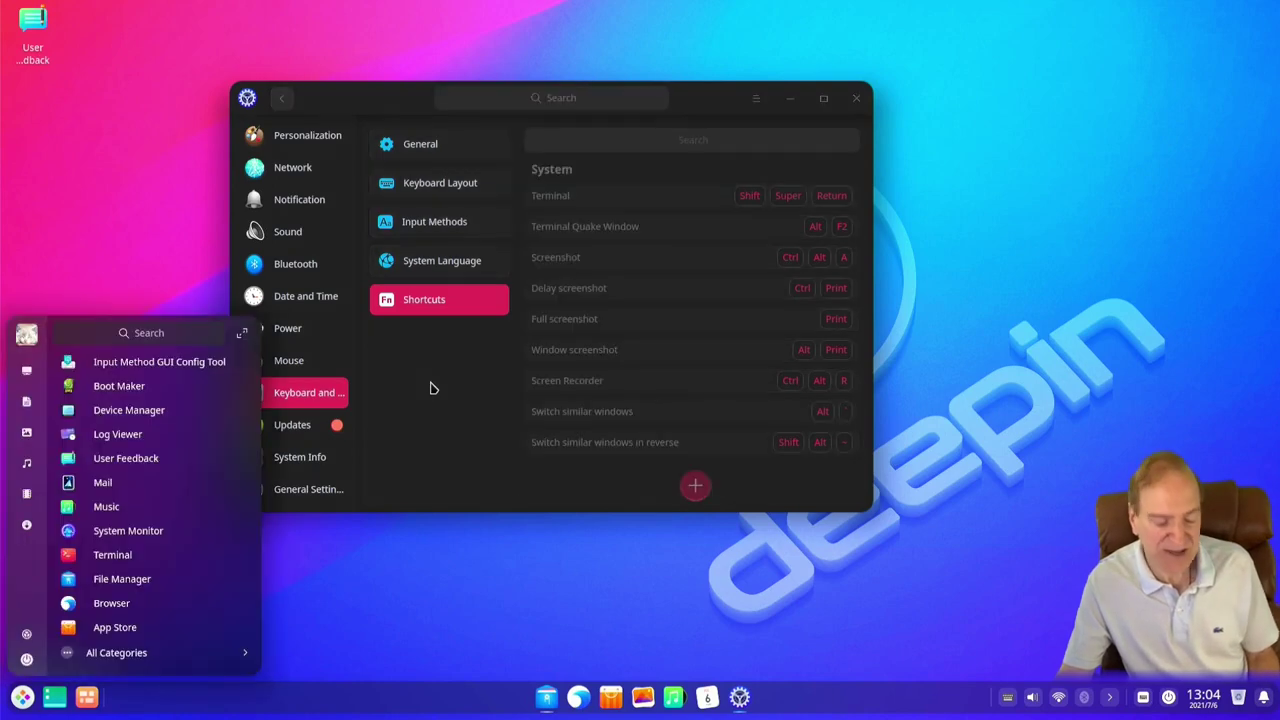
pyautogui.click(437, 414)
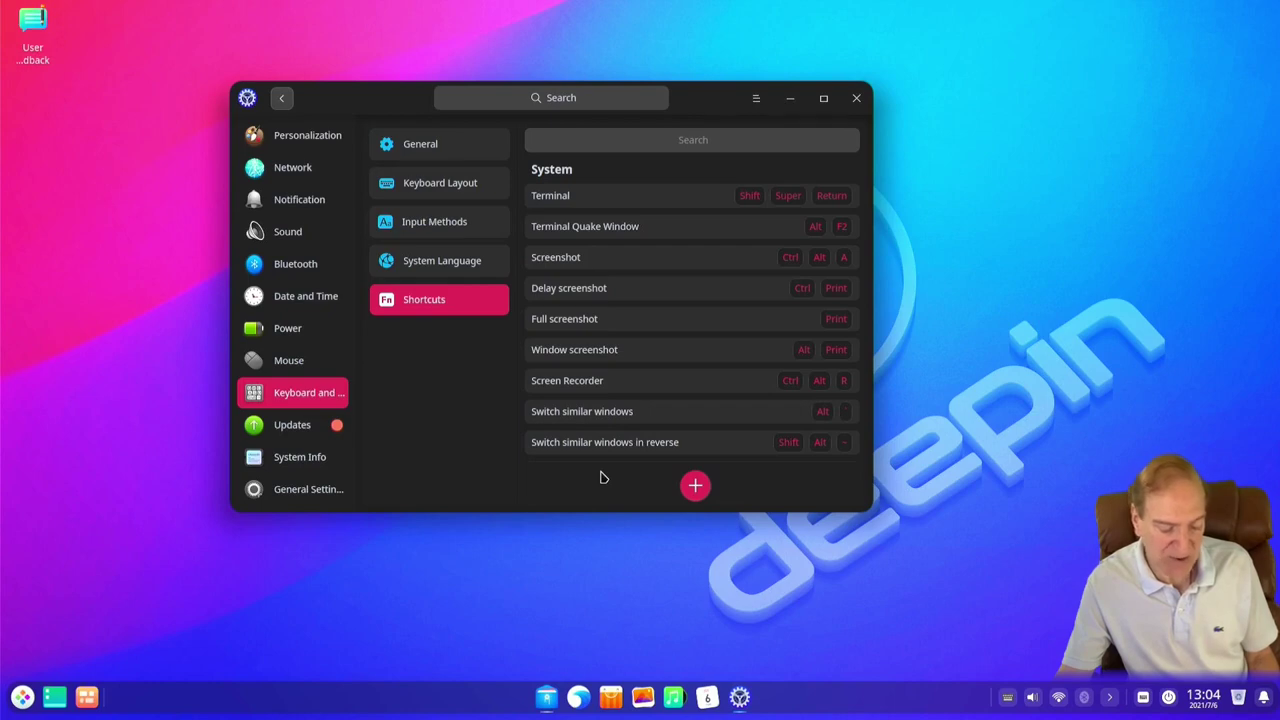
# Search the shortcuts for "work" and try assigning Shift+Super+Right to Switch to right workspace, cancelling the replacement
pyautogui.click(651, 137)
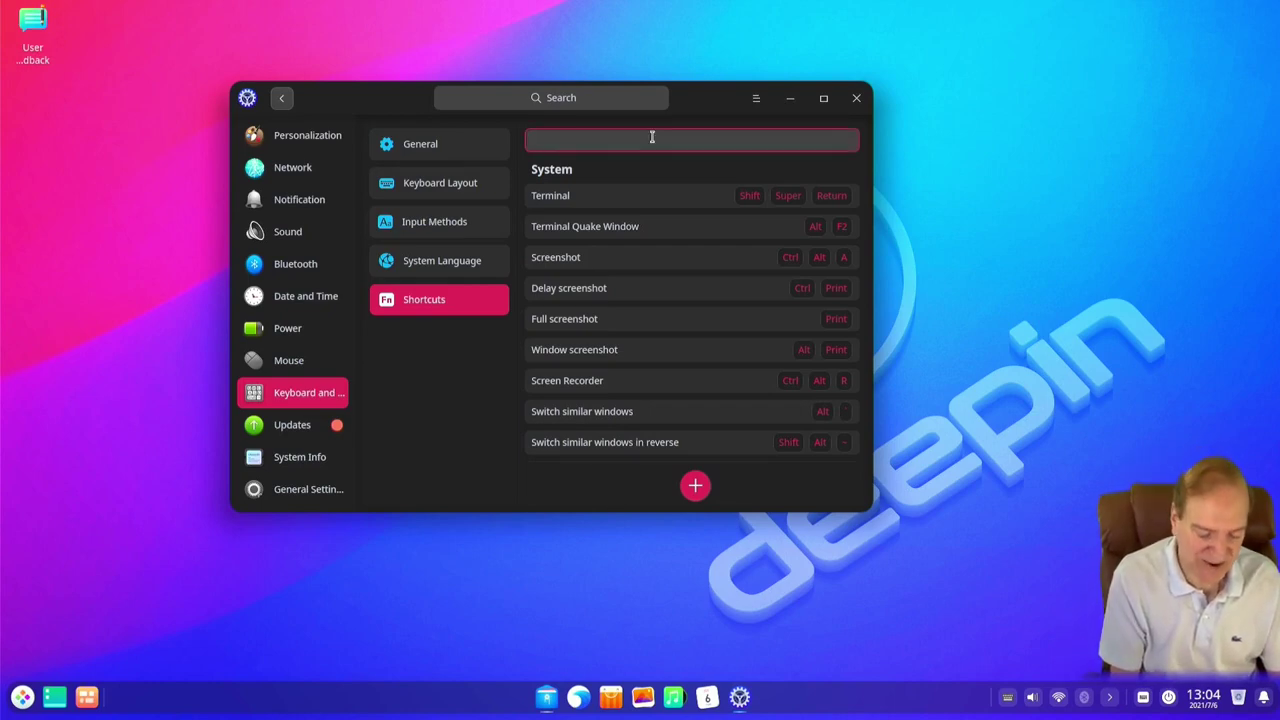
pyautogui.write('dd')
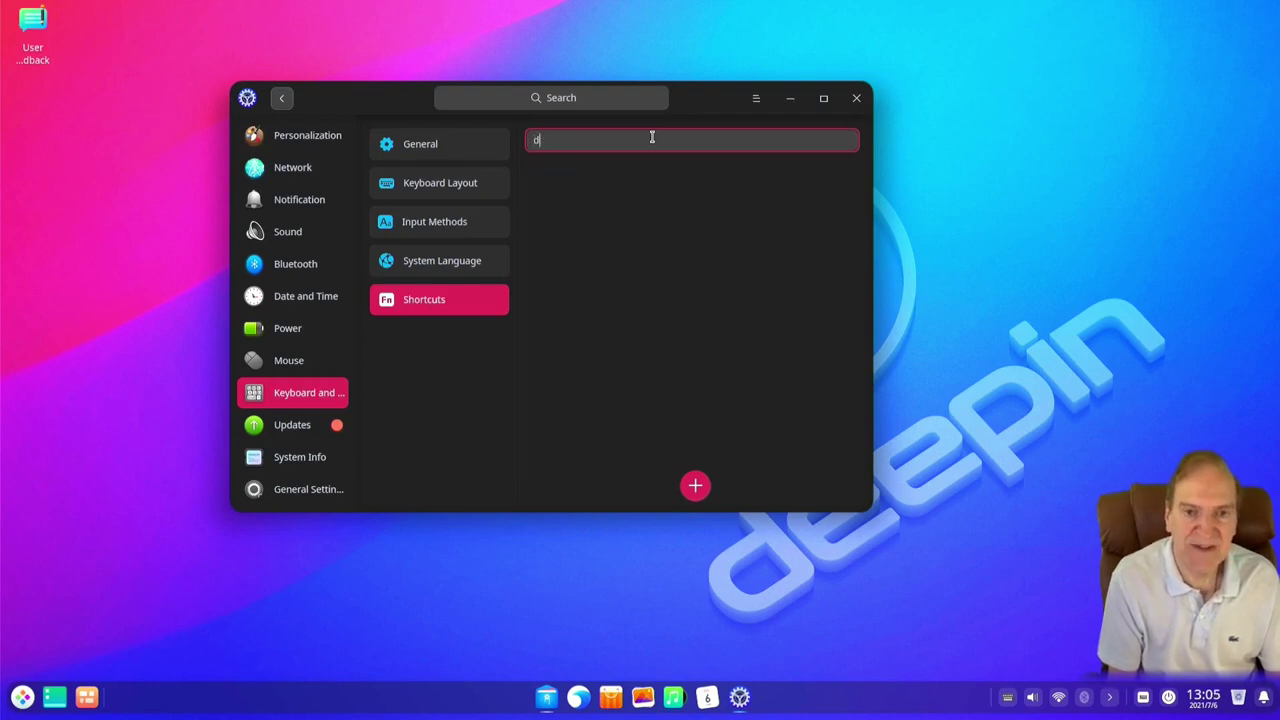
pyautogui.press('BackSpace')
pyautogui.write('work')
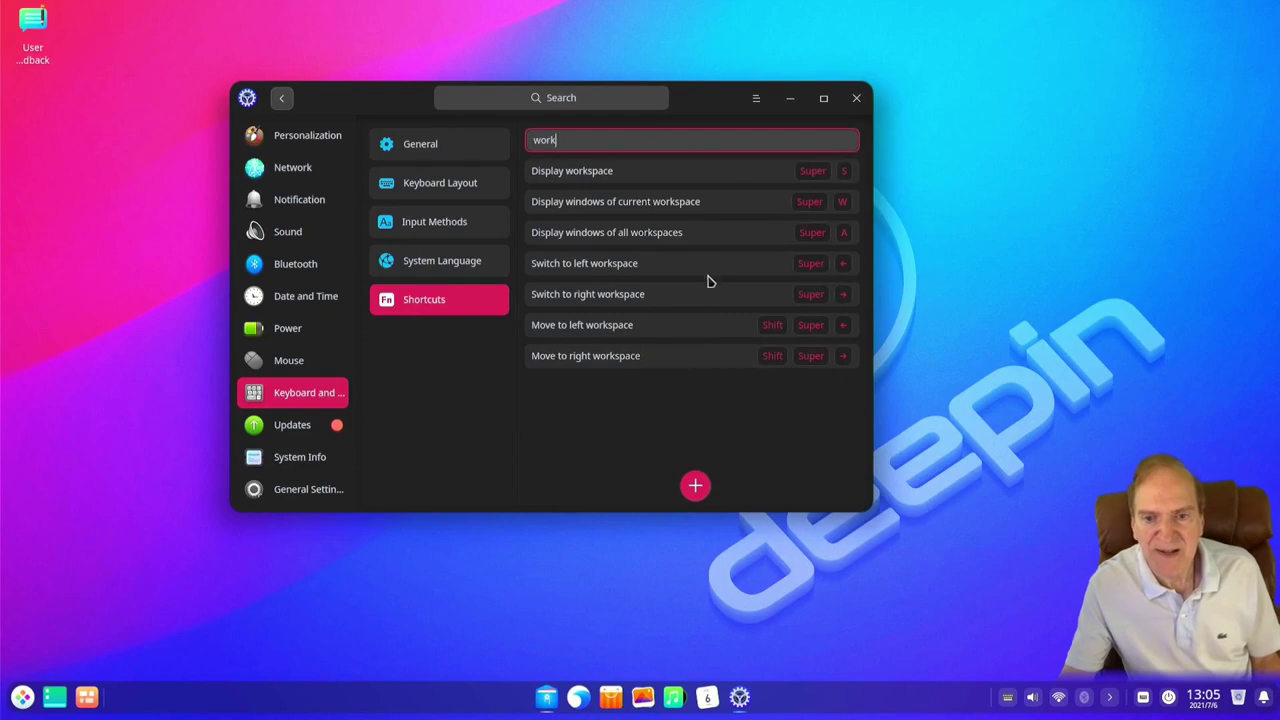
pyautogui.click(816, 296)
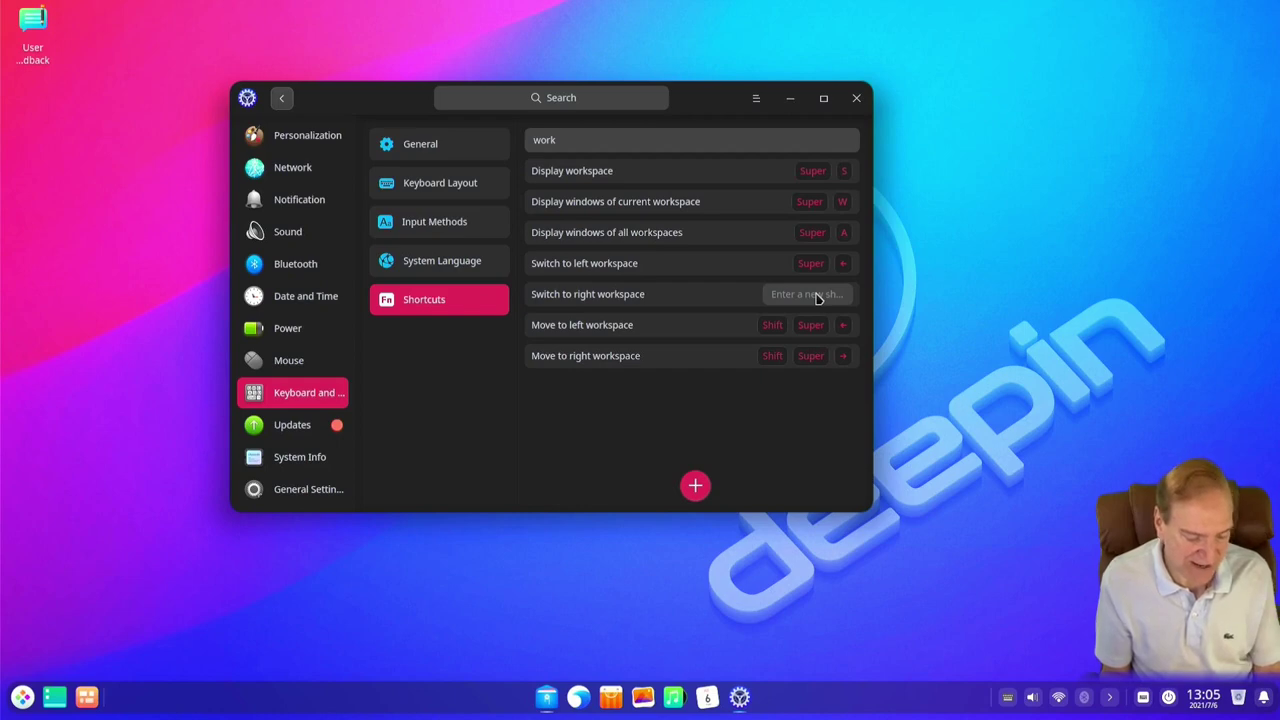
pyautogui.press('super+shift')
pyautogui.press('super+shift+Right')
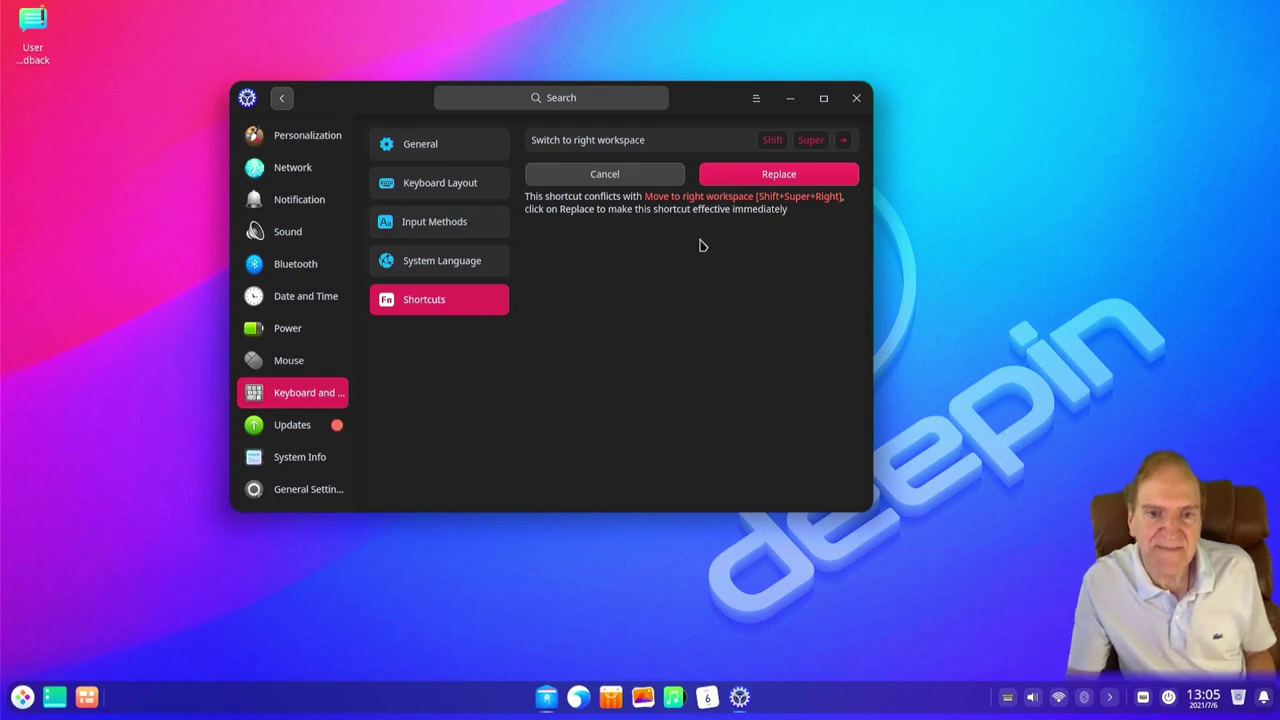
pyautogui.click(626, 176)
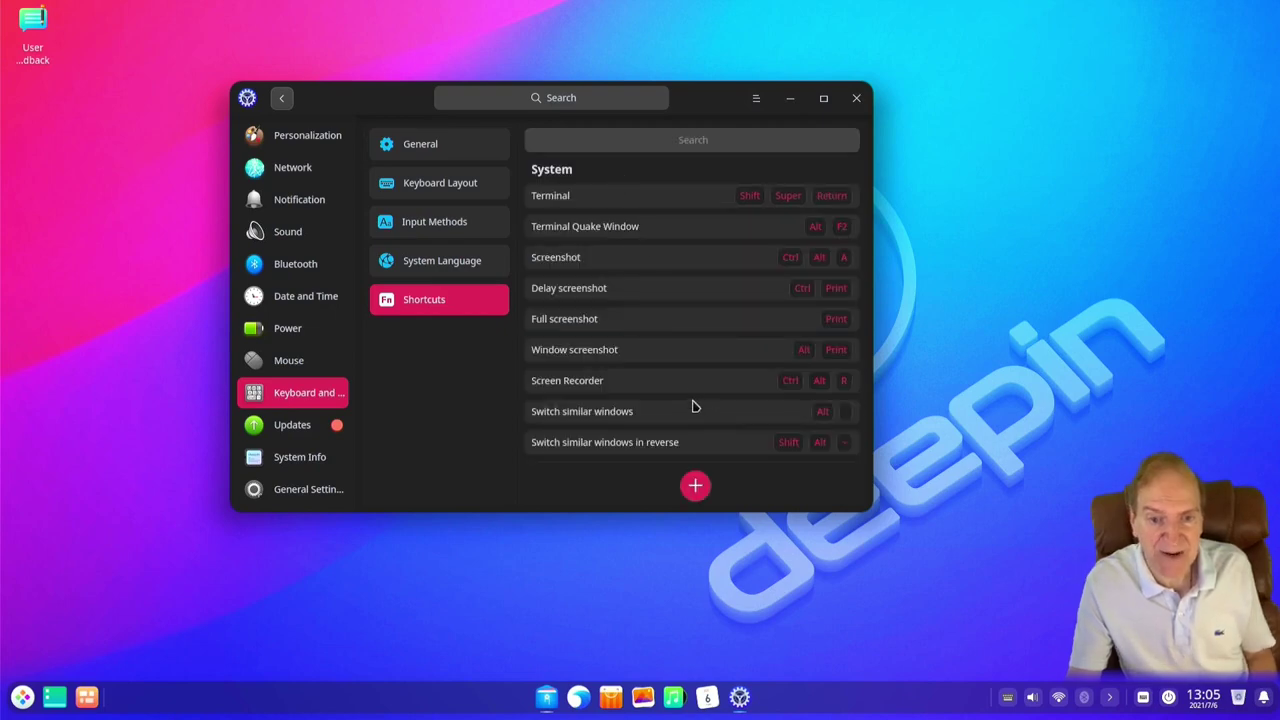
# Search the keyboard shortcuts for "move" to check the move-to-workspace key combinations
pyautogui.click(600, 140)
pyautogui.write('move')
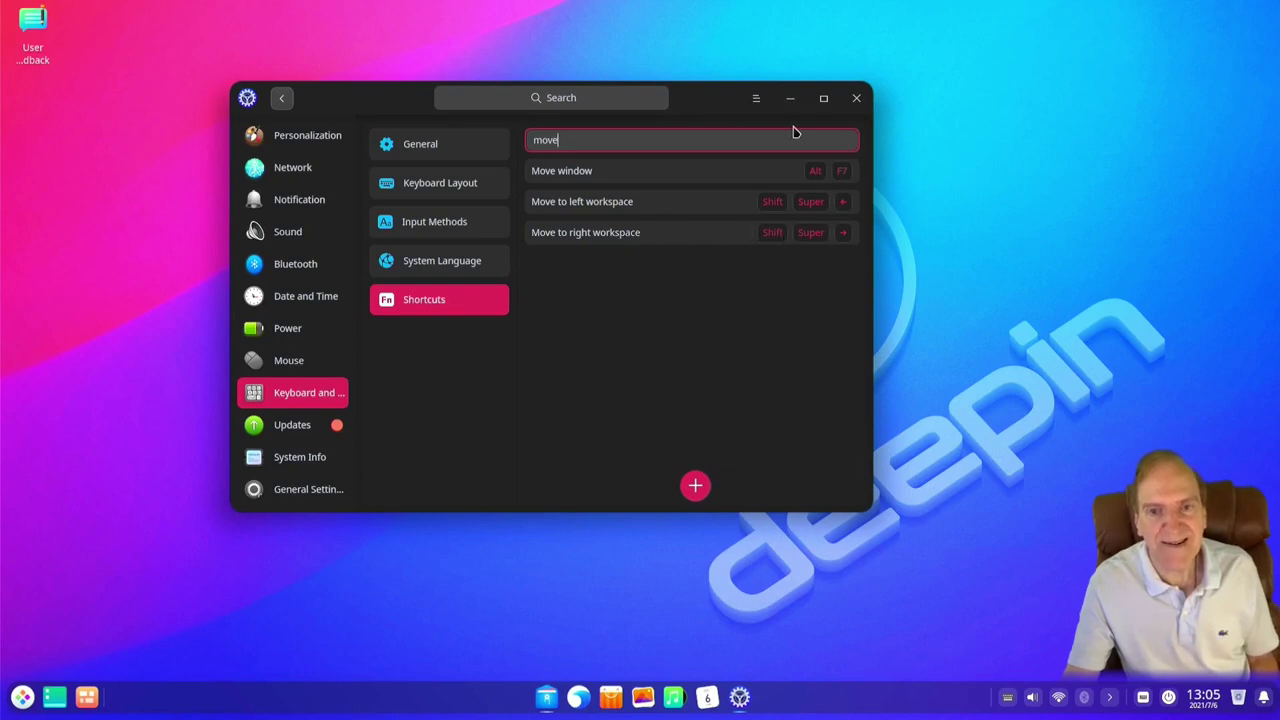
pyautogui.click(603, 597)
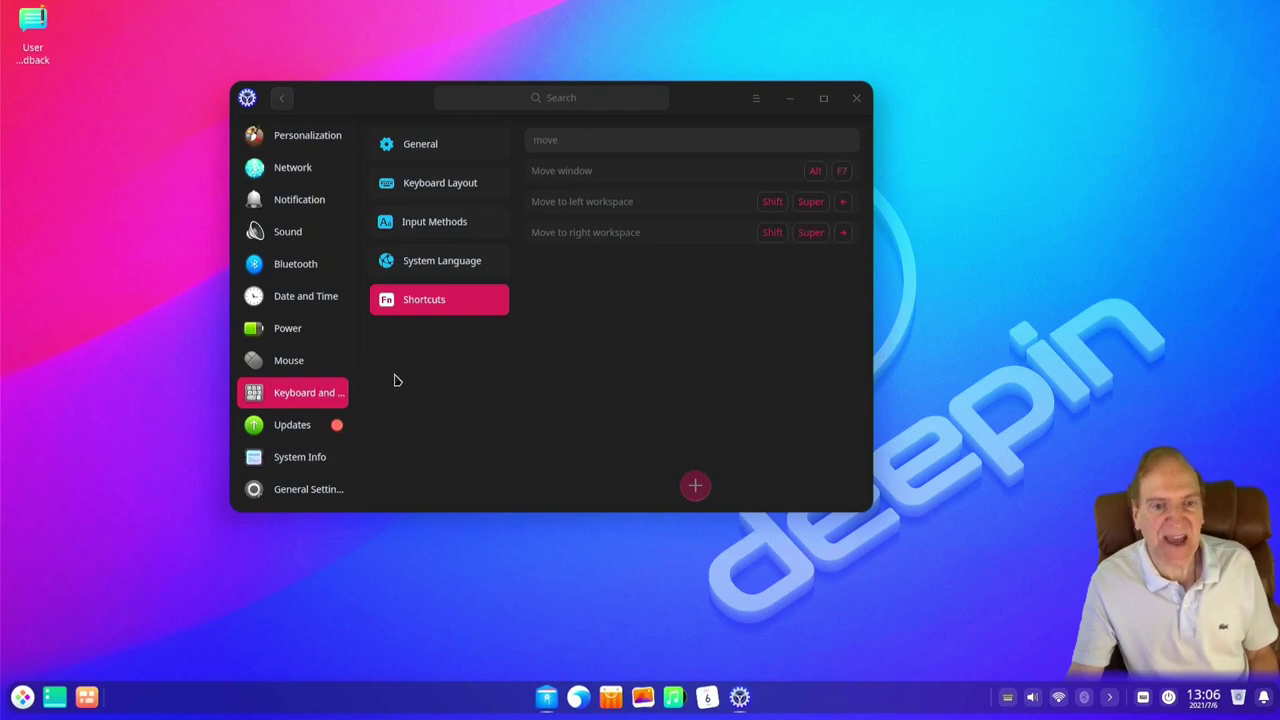
# Check the system's Updates page and review the automatic updating options in Update Settings
pyautogui.click(294, 426)
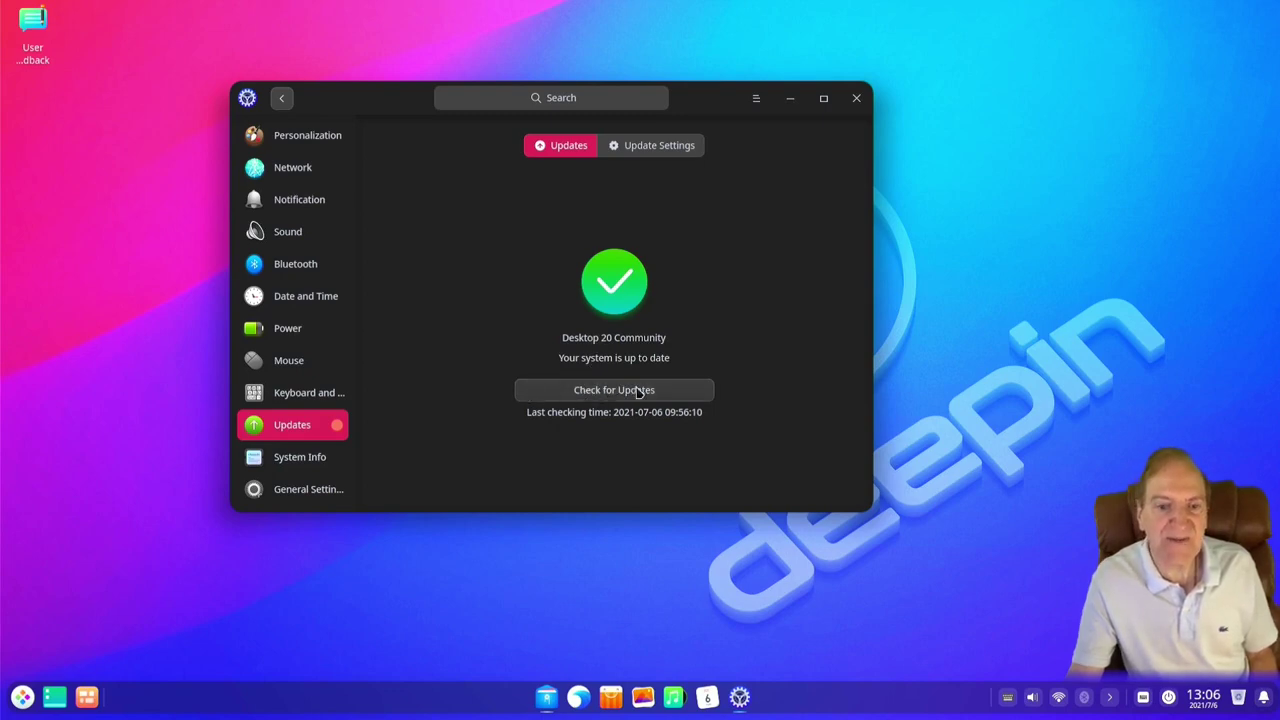
pyautogui.click(658, 145)
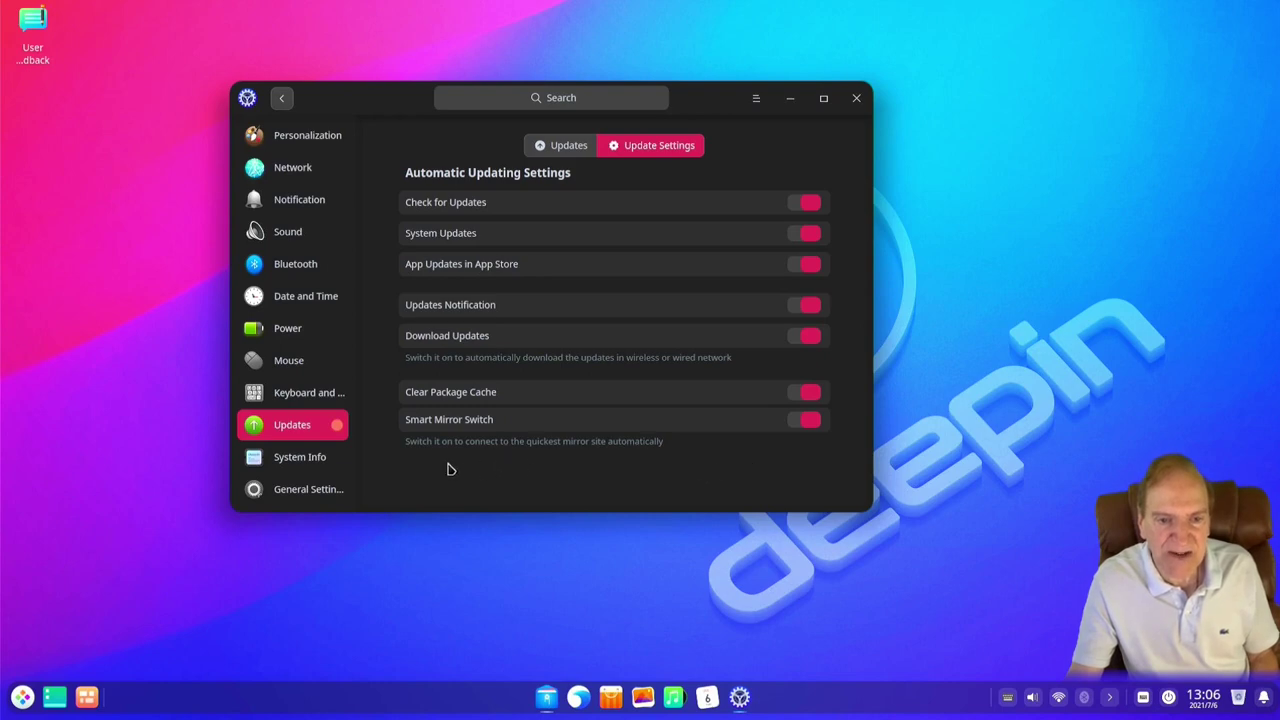
# Review the System Info pages: About This PC, Edition License, End User License Agreement, Privacy Policy, and Backup and Restore
pyautogui.click(311, 459)
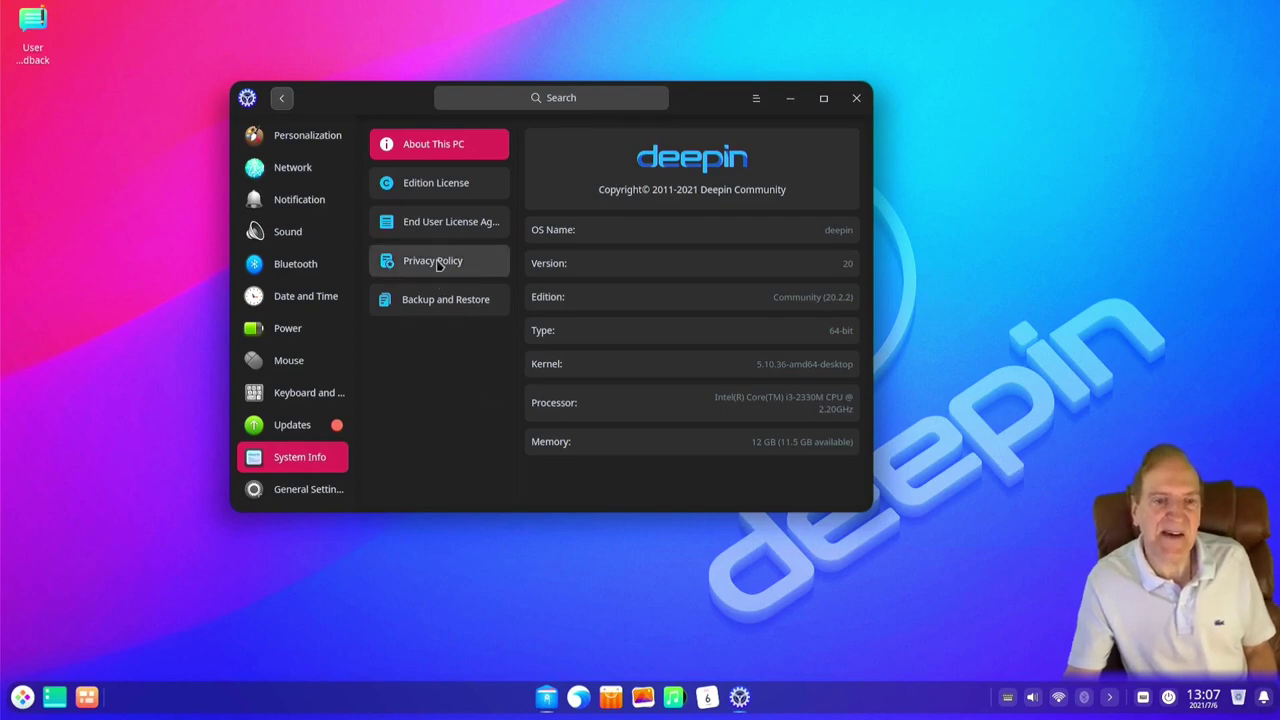
pyautogui.click(441, 191)
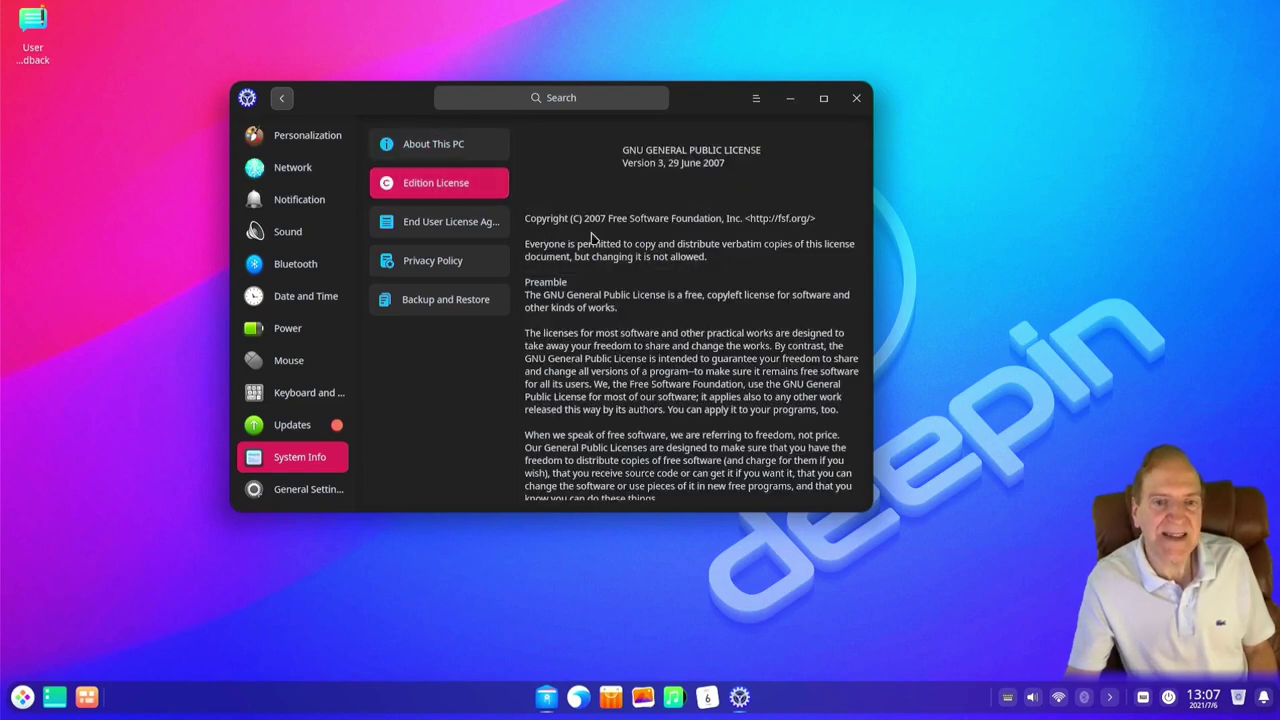
pyautogui.click(437, 228)
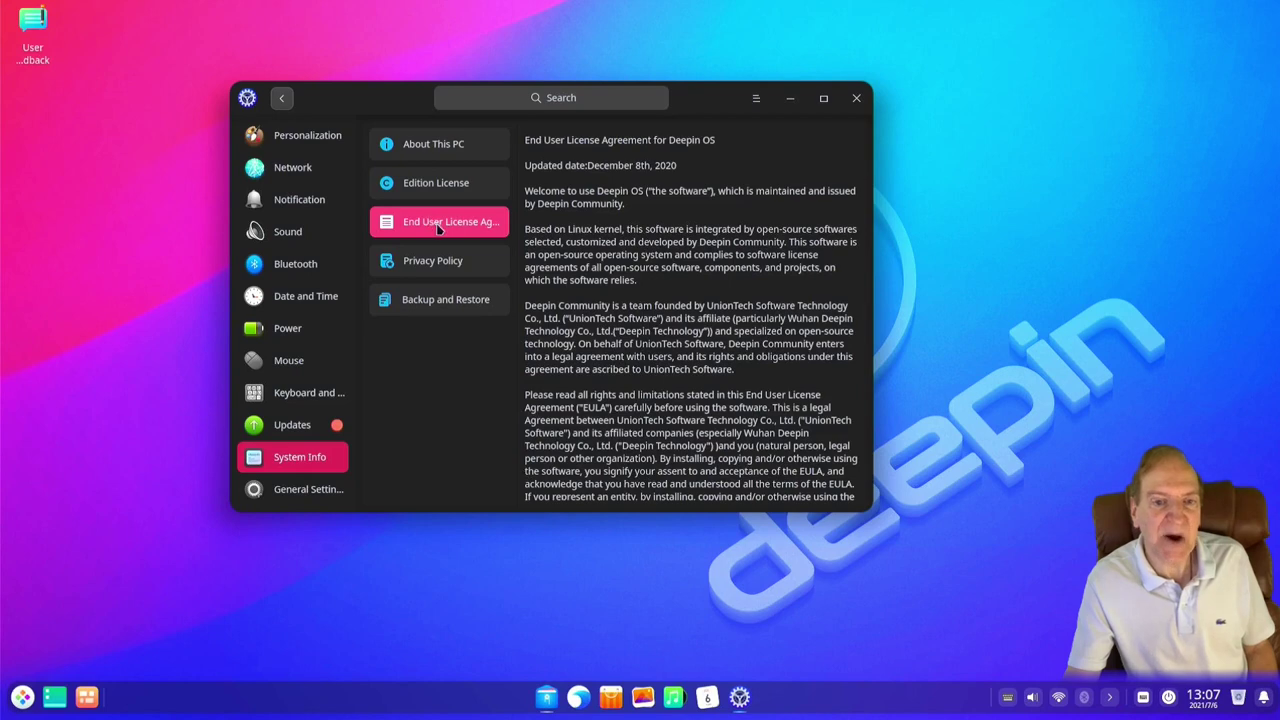
pyautogui.click(453, 268)
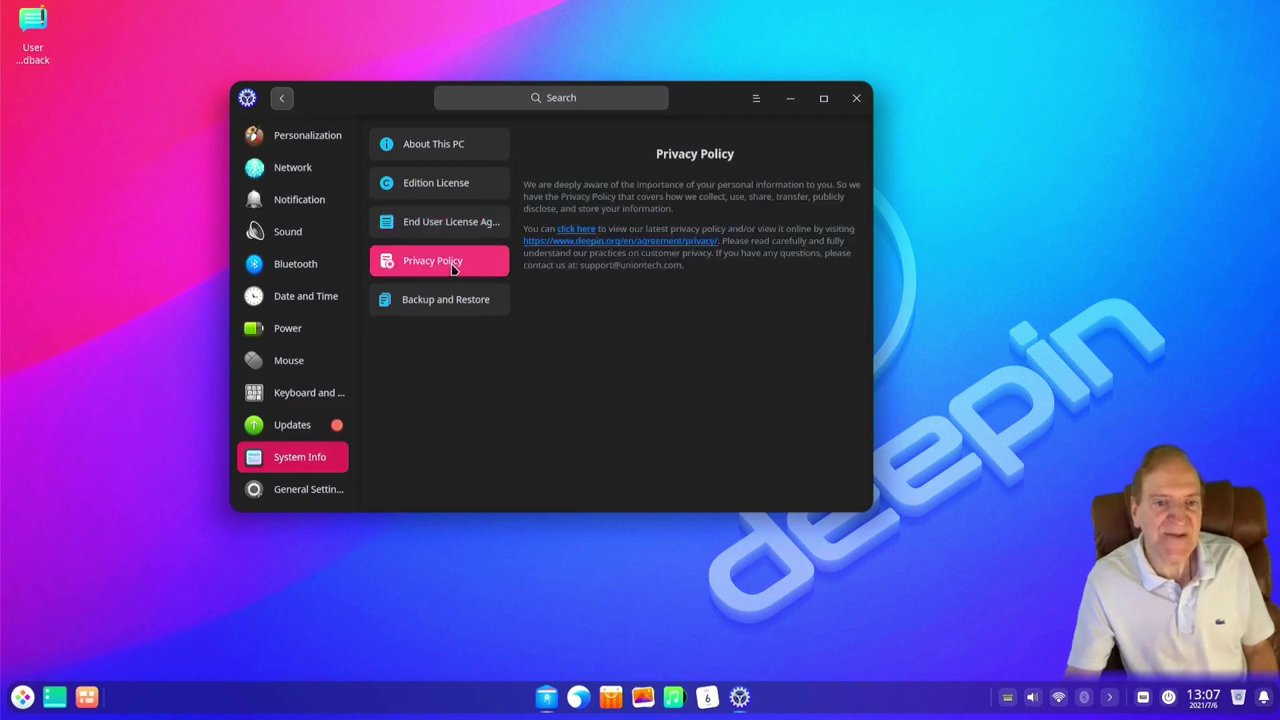
pyautogui.click(468, 303)
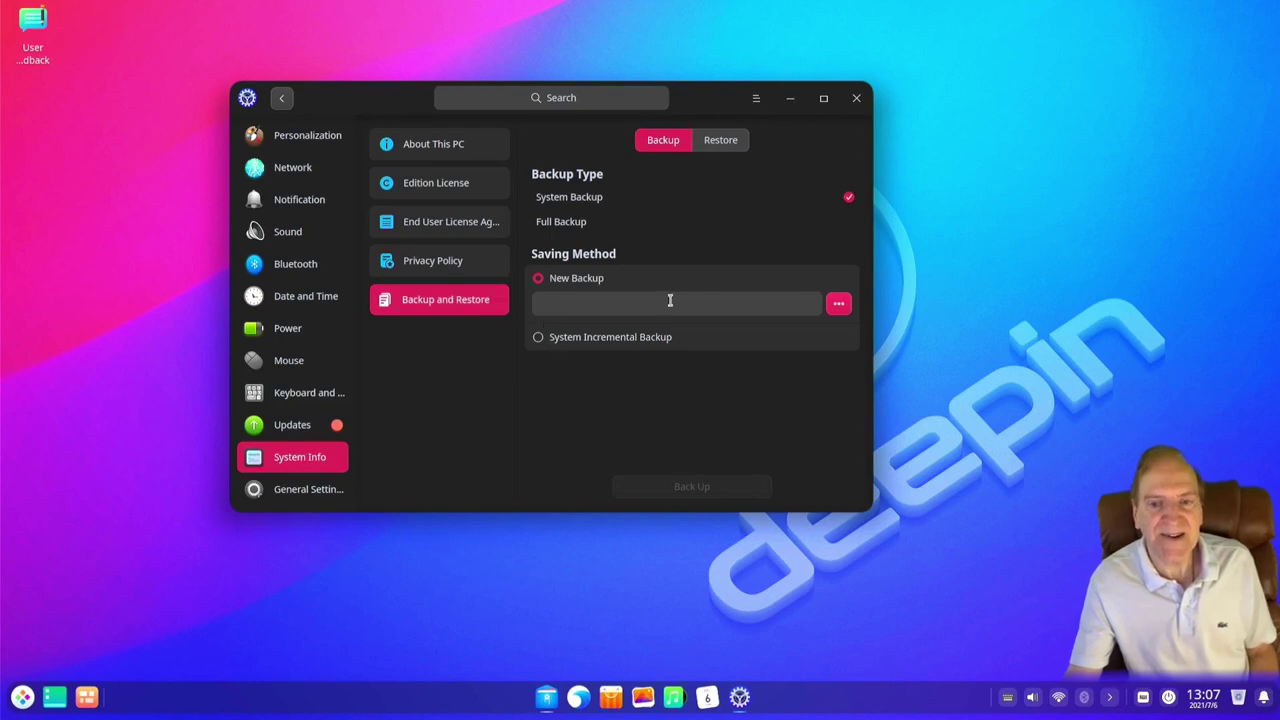
pyautogui.click(843, 305)
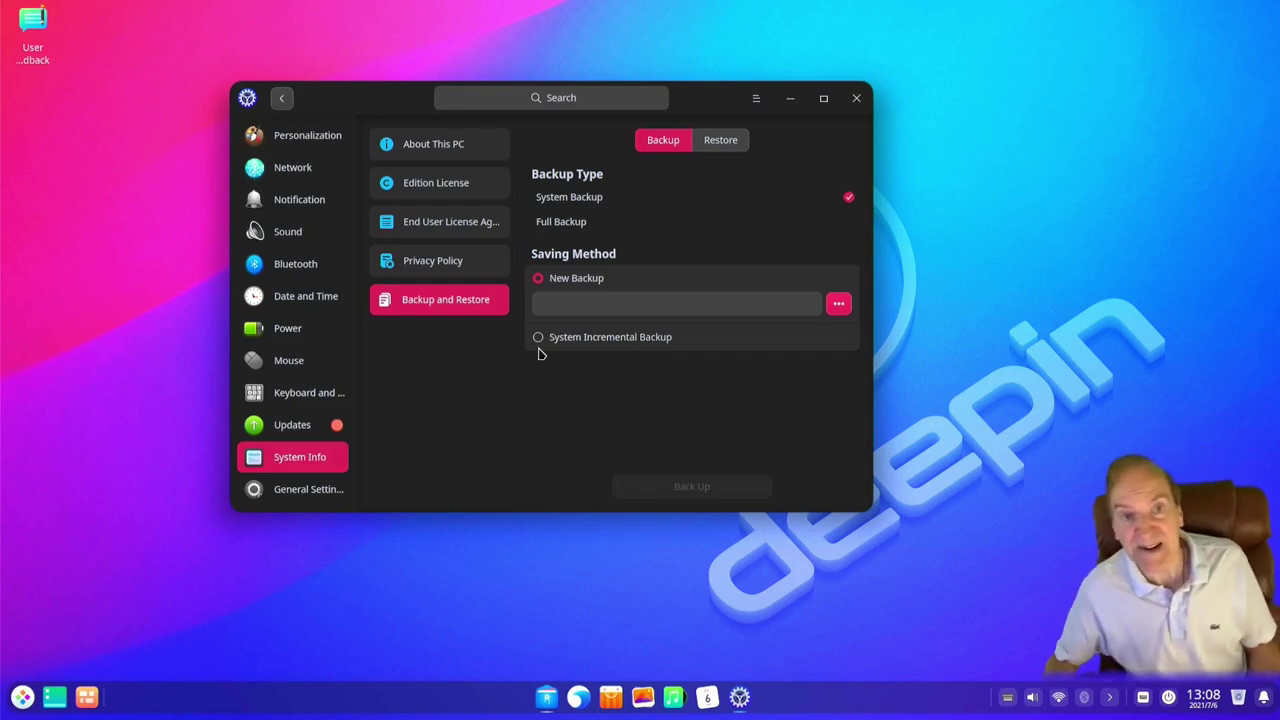
# In the Boot Menu settings, toggle Startup Delay off and on, and try switching Theme off, cancelling the authentication
pyautogui.click(315, 497)
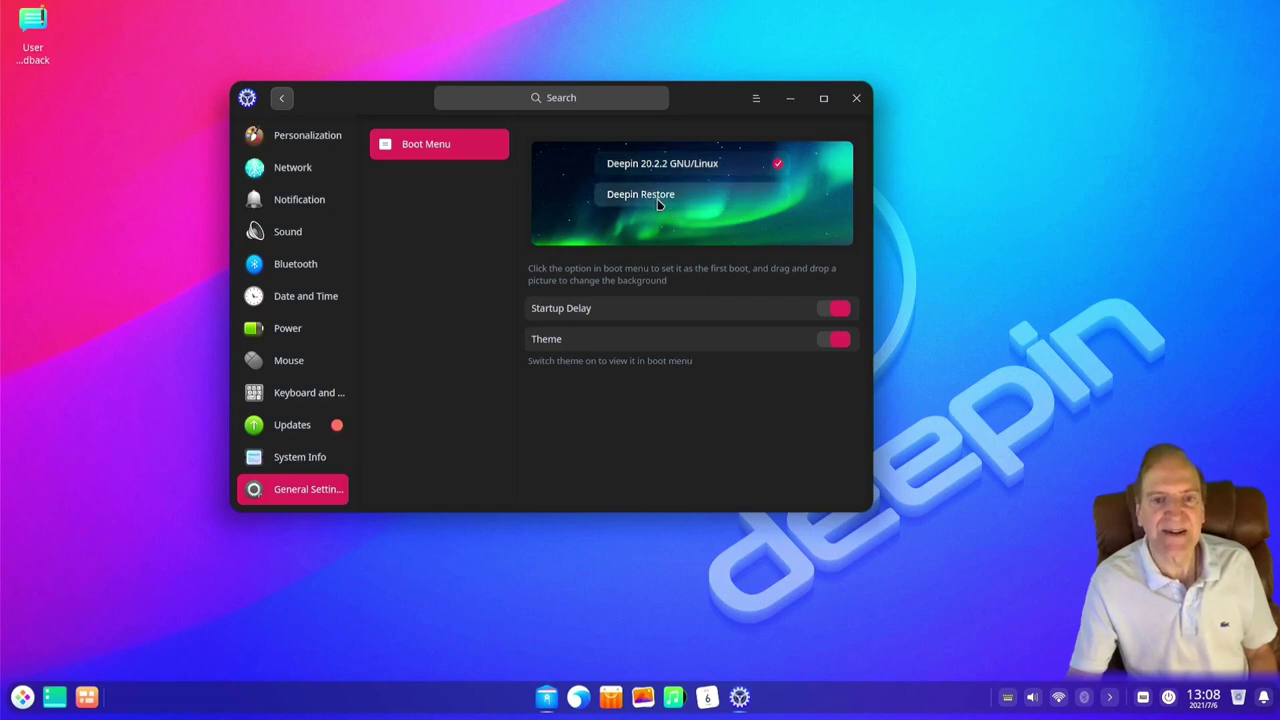
pyautogui.click(824, 311)
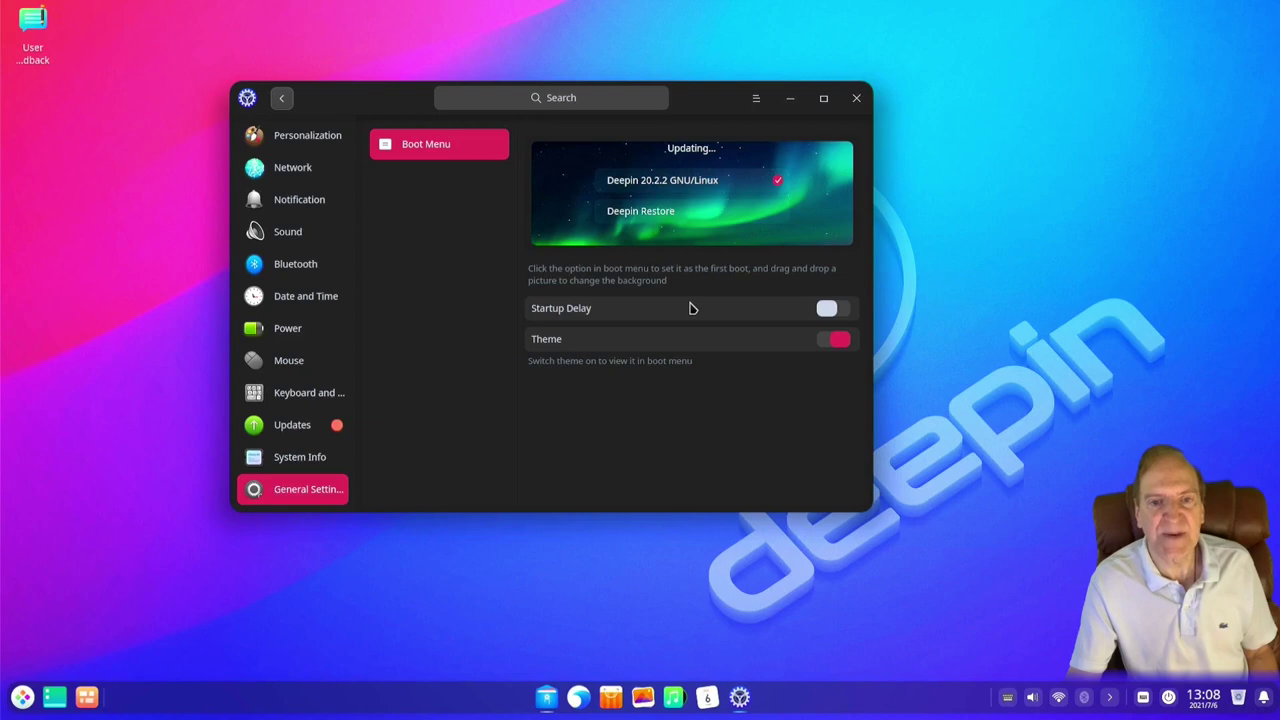
pyautogui.click(826, 309)
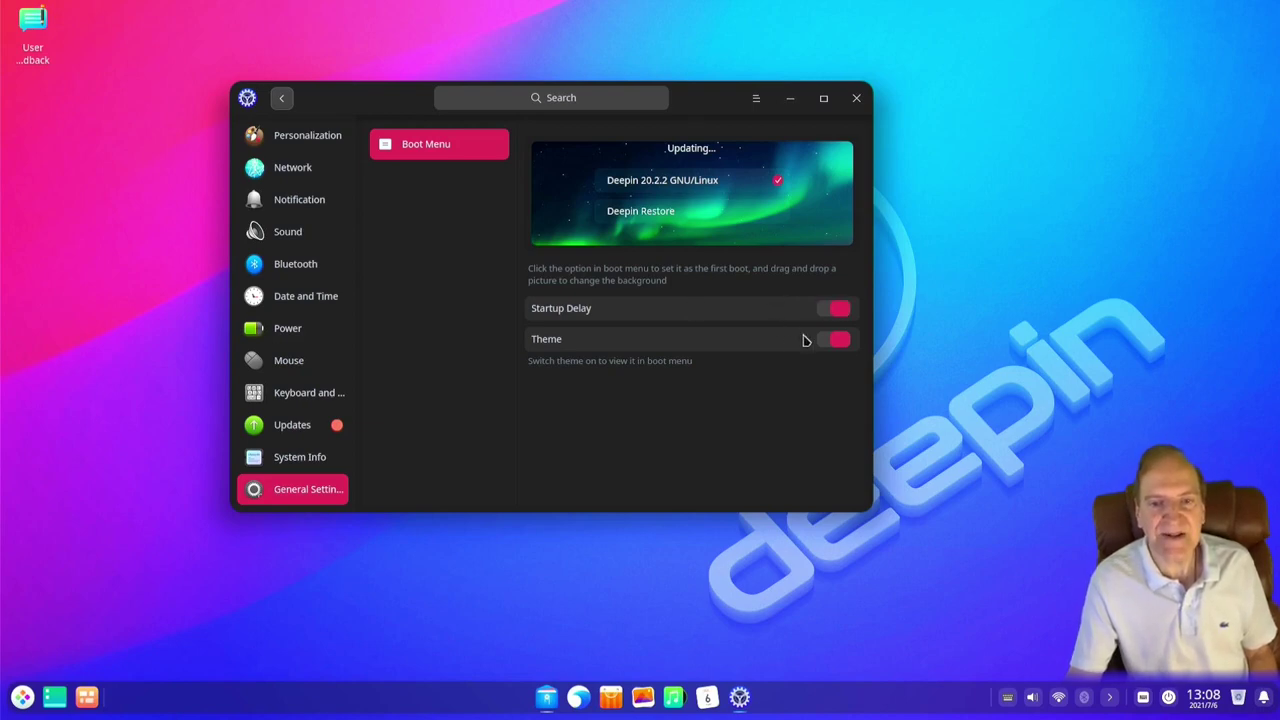
pyautogui.click(826, 342)
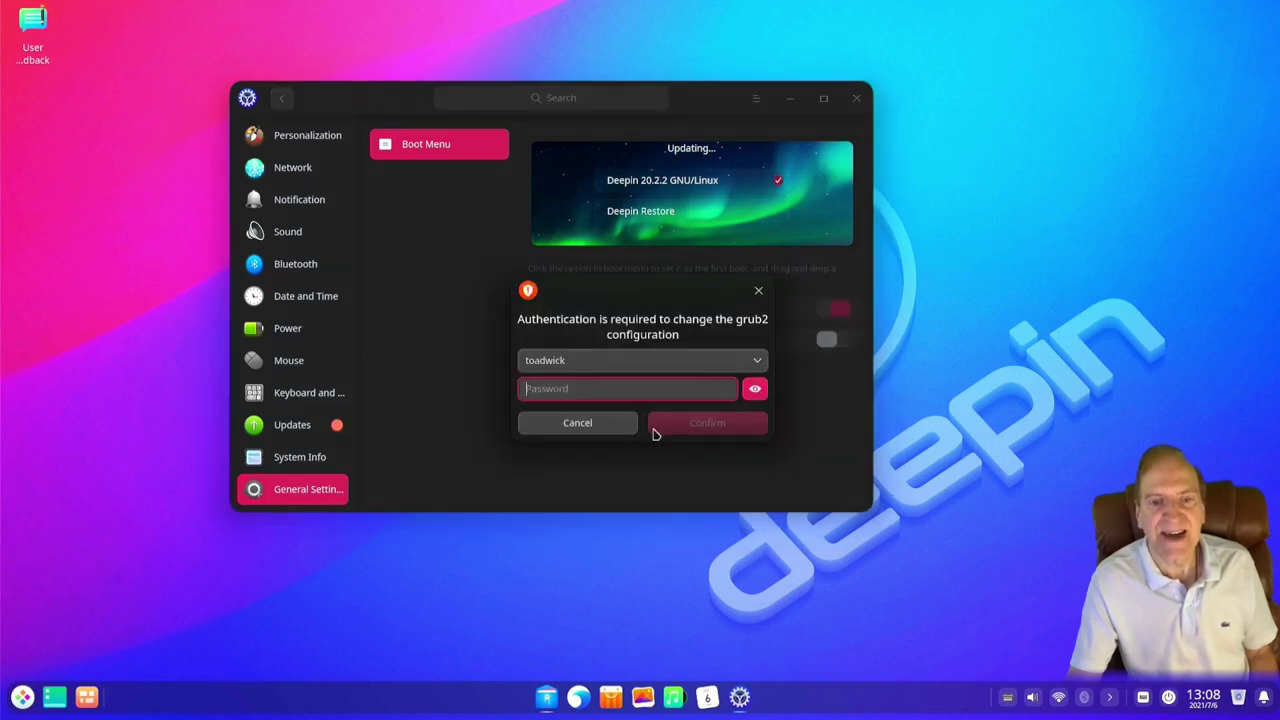
pyautogui.click(754, 296)
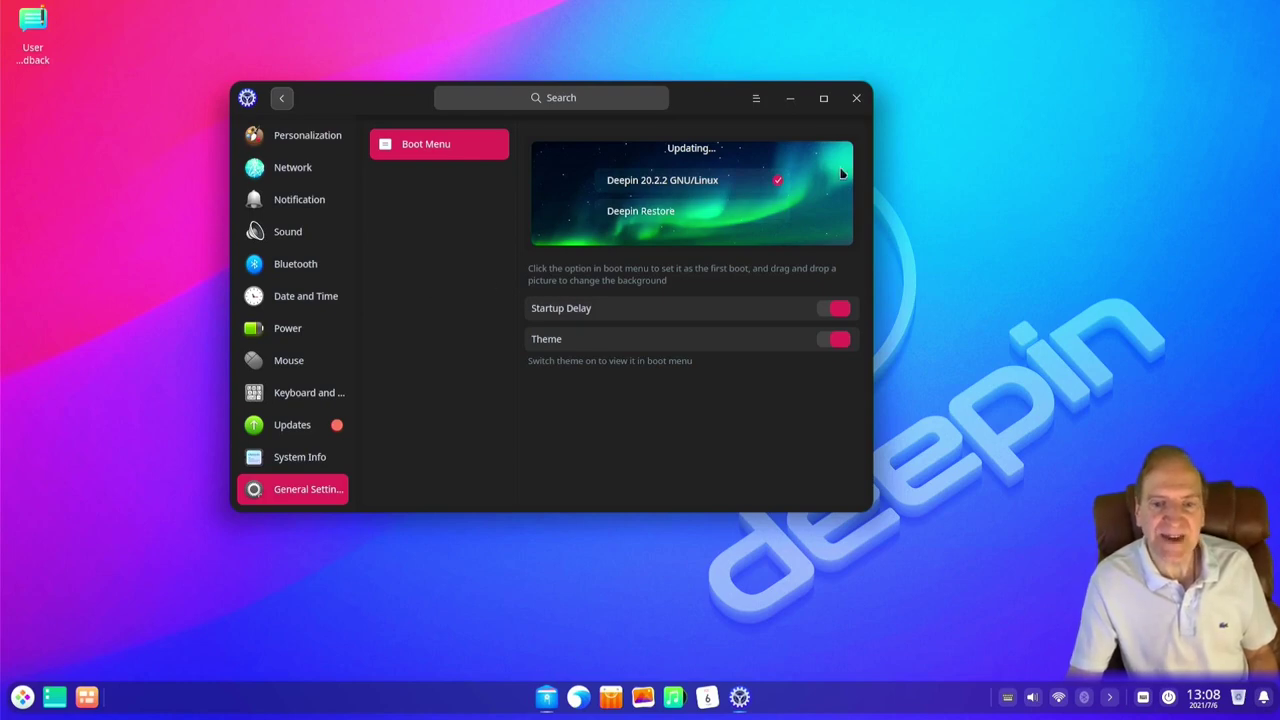
# Close the Control Center and open the desktop's wallpaper and screensaver chooser
pyautogui.click(860, 99)
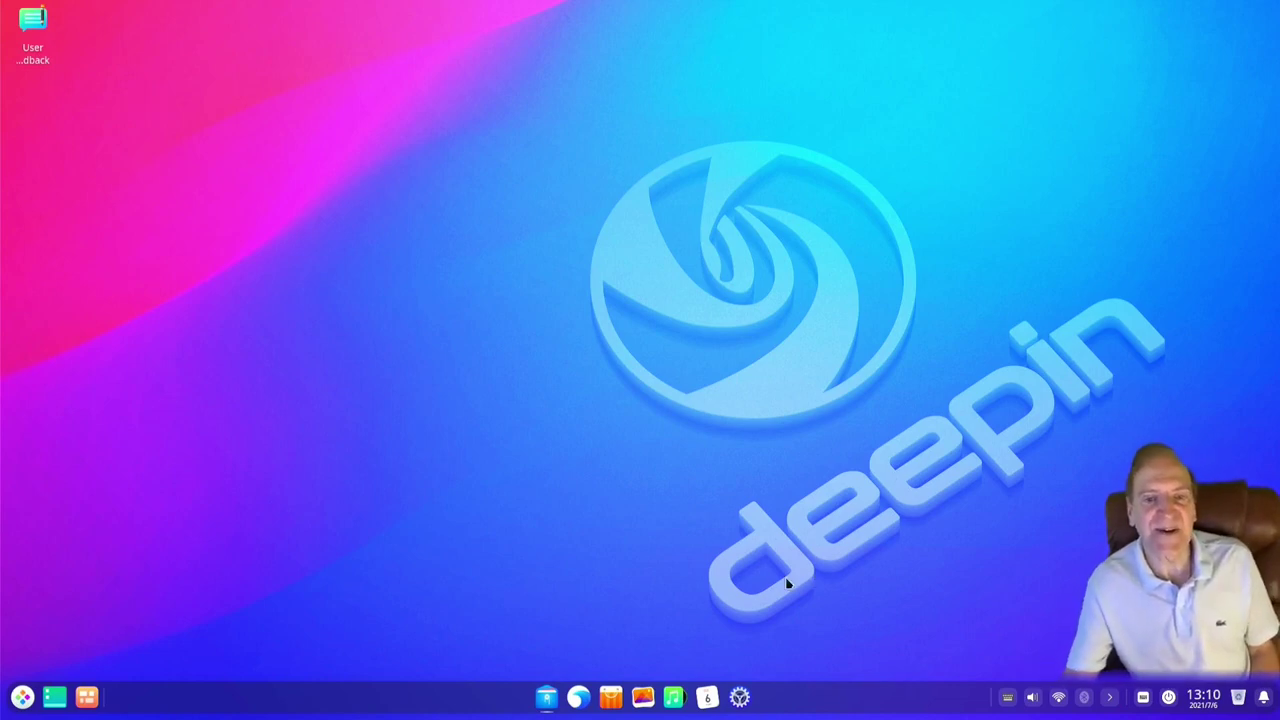
pyautogui.rightClick(573, 551)
pyautogui.click(612, 536)
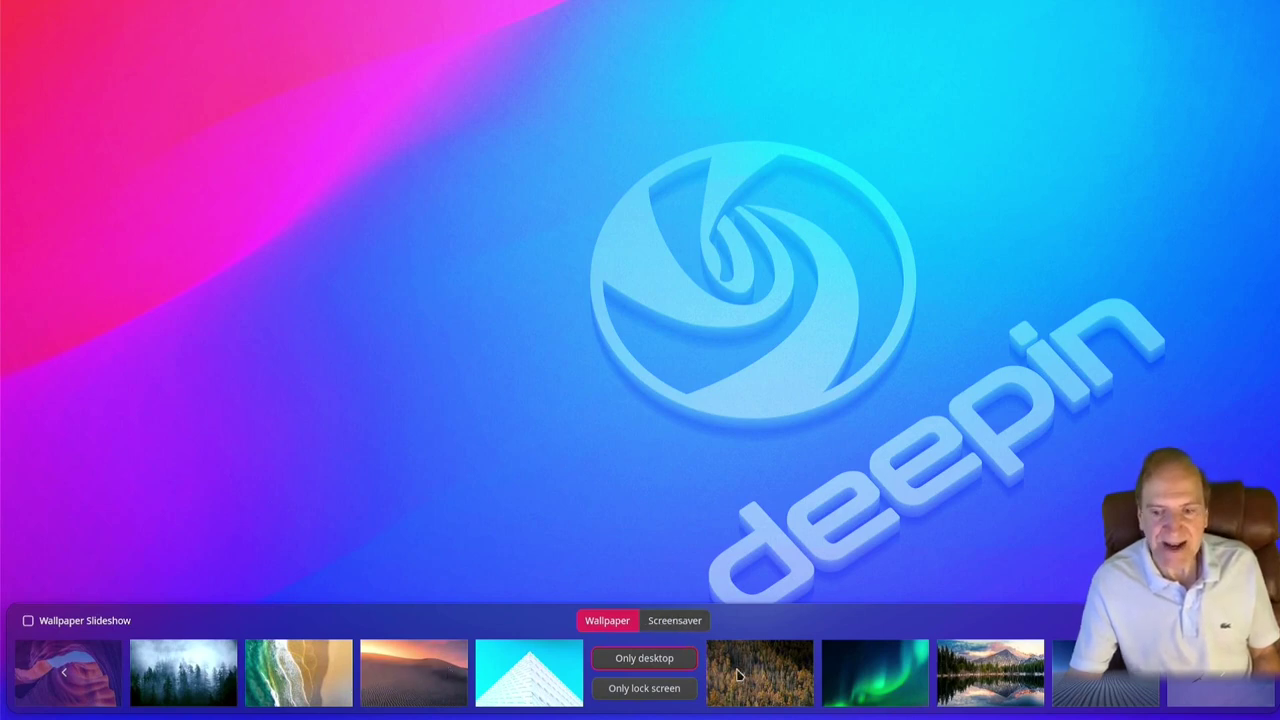
# Browse the bundled wallpapers, previewing the blue fish, night dune and white pyramid-like building before returning to the mountain lake
pyautogui.click(980, 676)
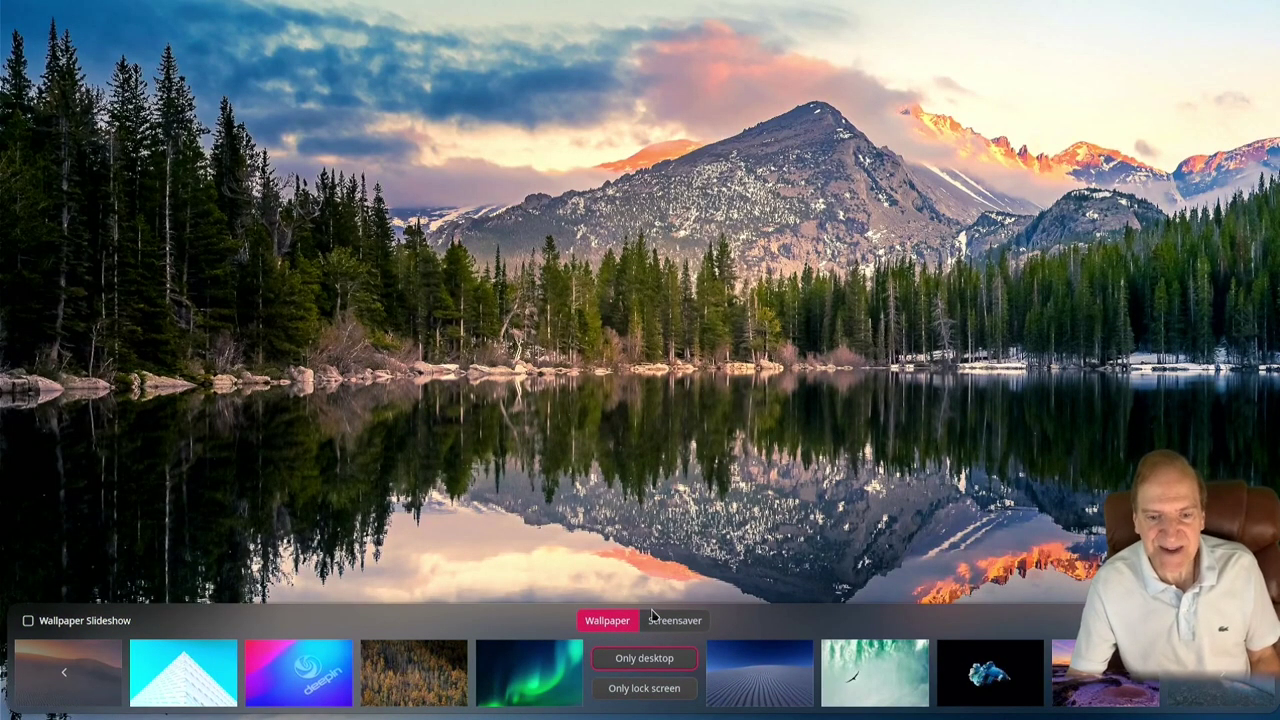
pyautogui.click(990, 688)
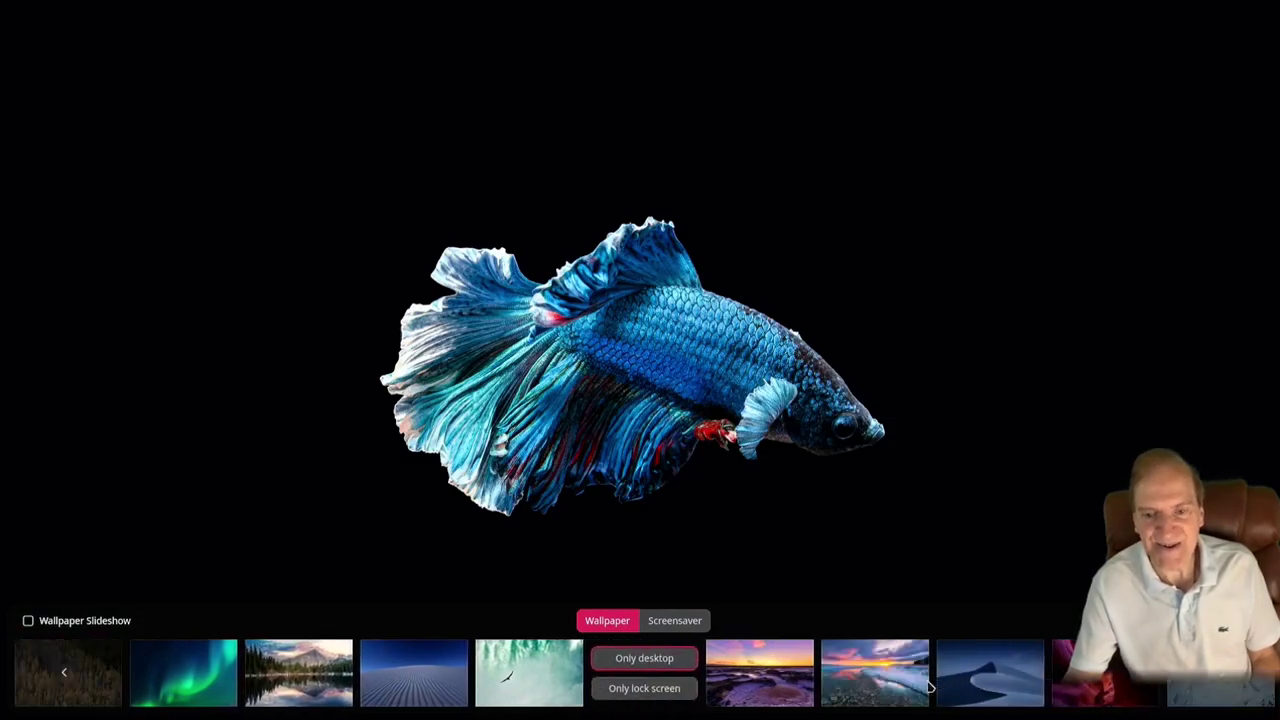
pyautogui.click(984, 688)
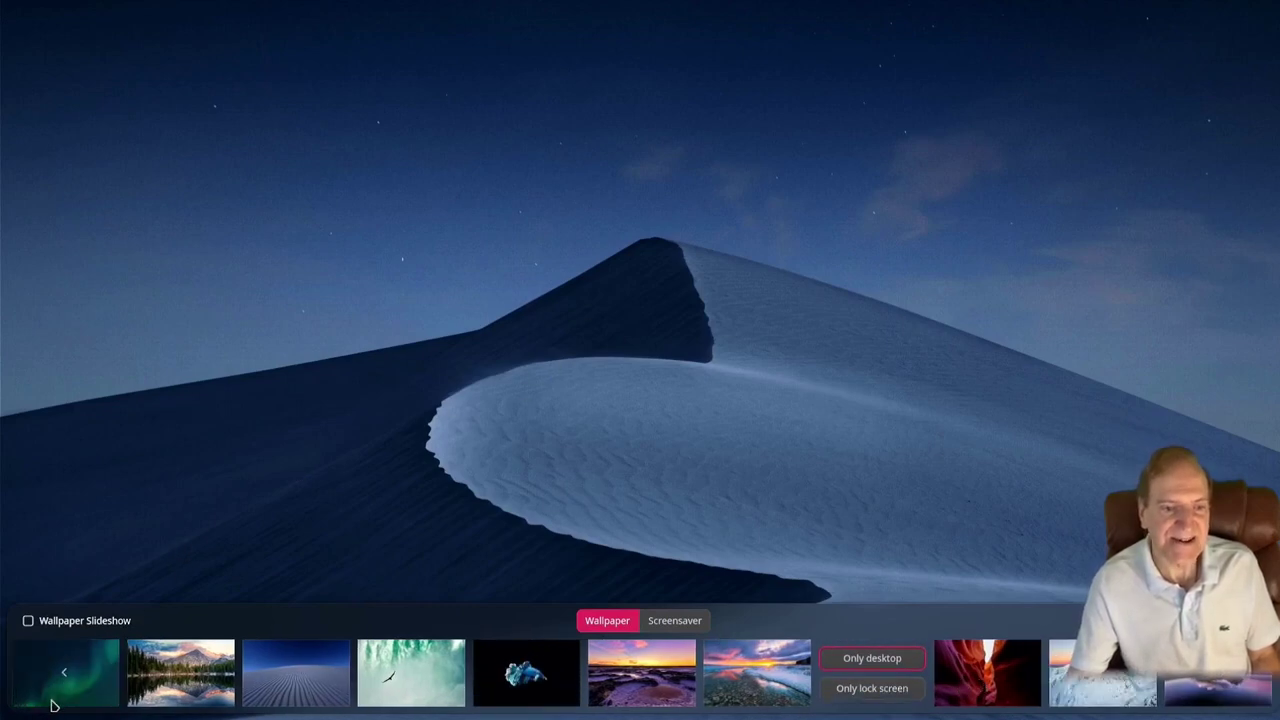
pyautogui.click(62, 676)
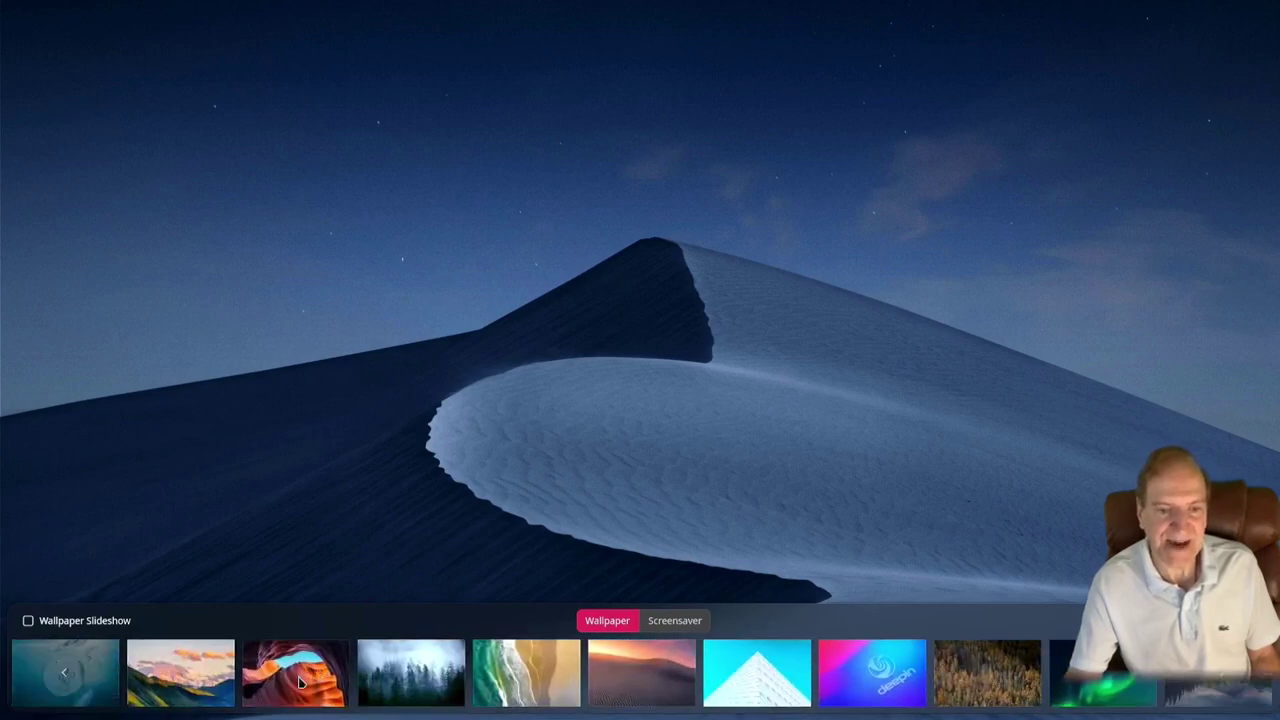
pyautogui.scroll(2, 593, 690)
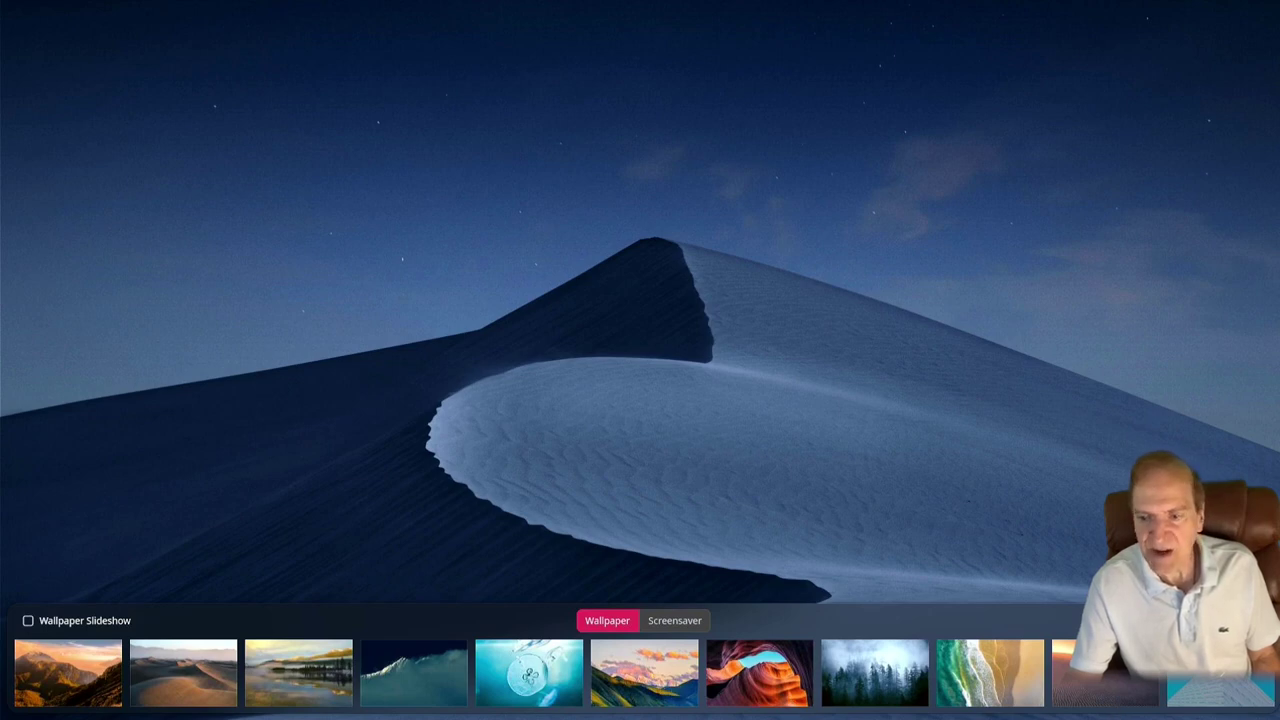
pyautogui.click(1272, 683)
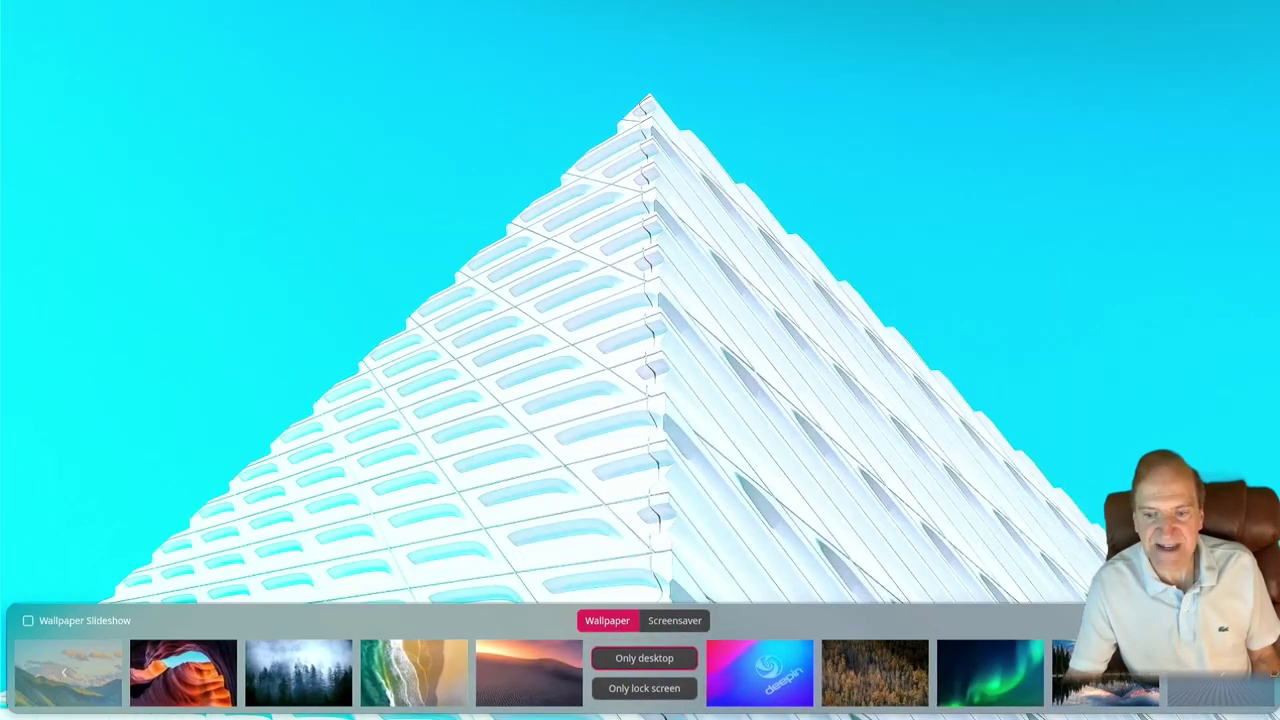
pyautogui.click(1135, 700)
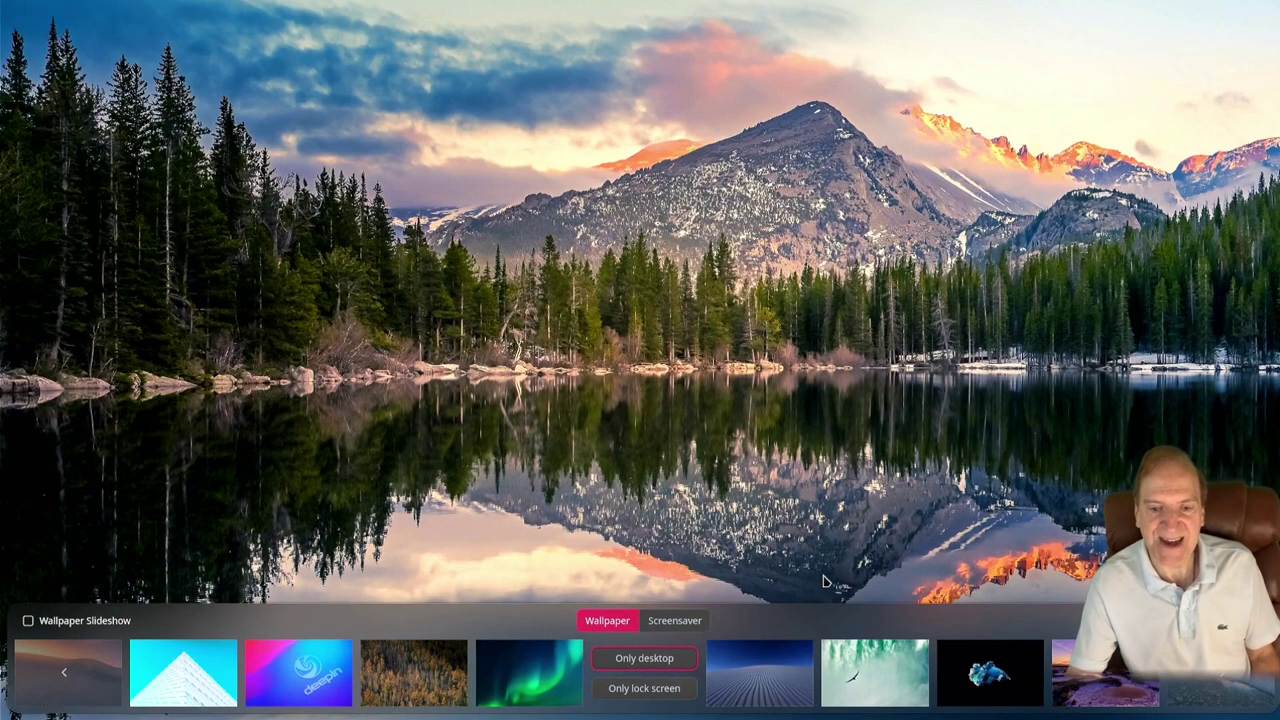
# Switch to the screensavers and preview the starfield, red-and-blue dots, wooden cube, mirror ball, unfolded world map and chessboard
pyautogui.click(676, 621)
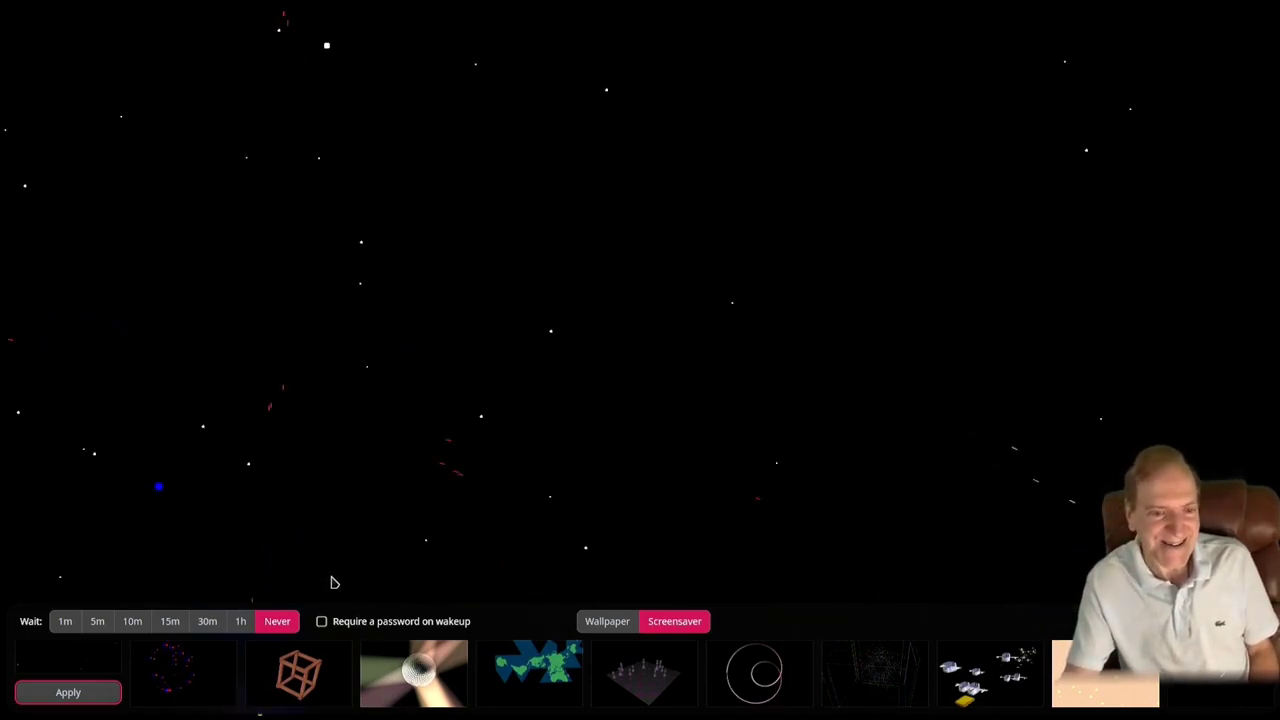
pyautogui.click(183, 669)
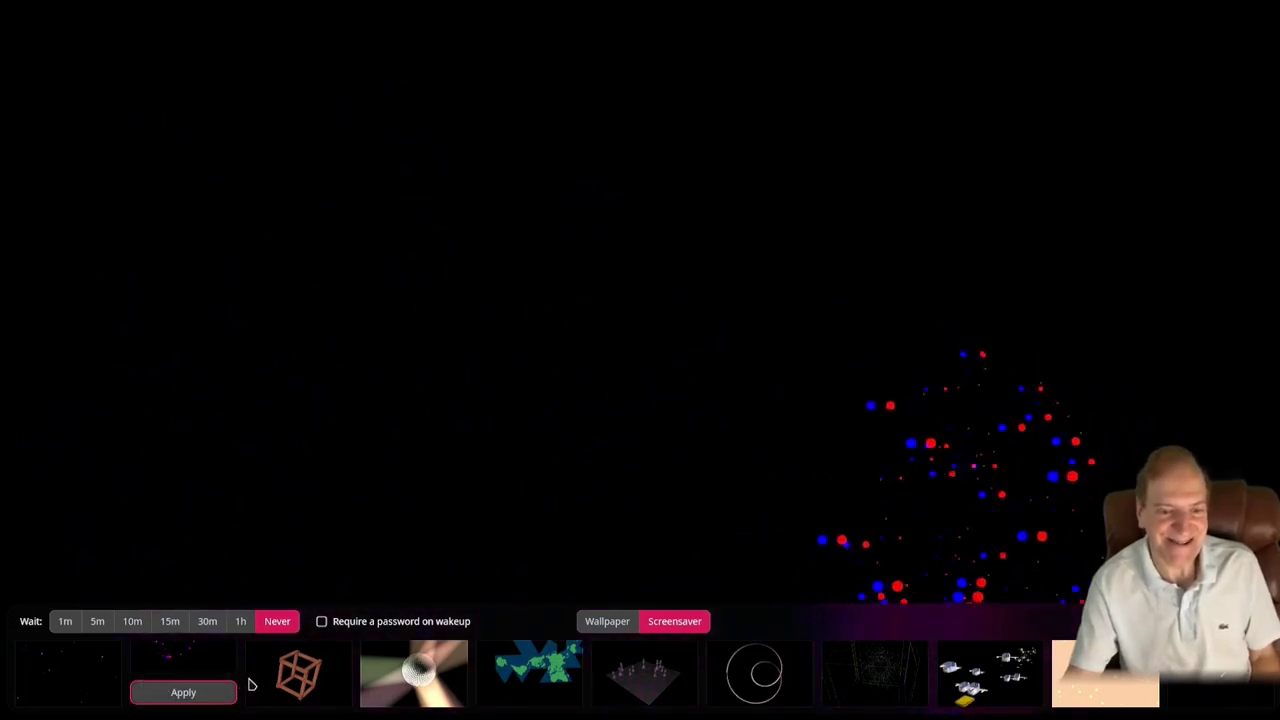
pyautogui.click(294, 672)
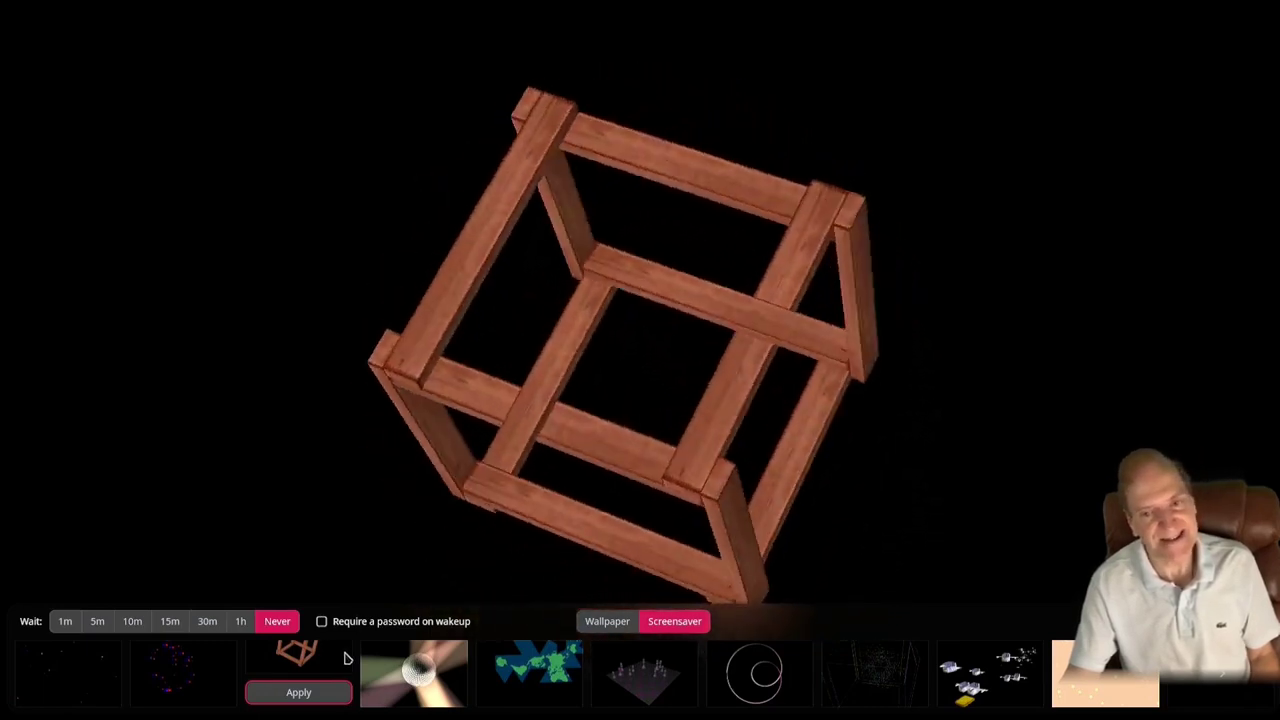
pyautogui.click(412, 676)
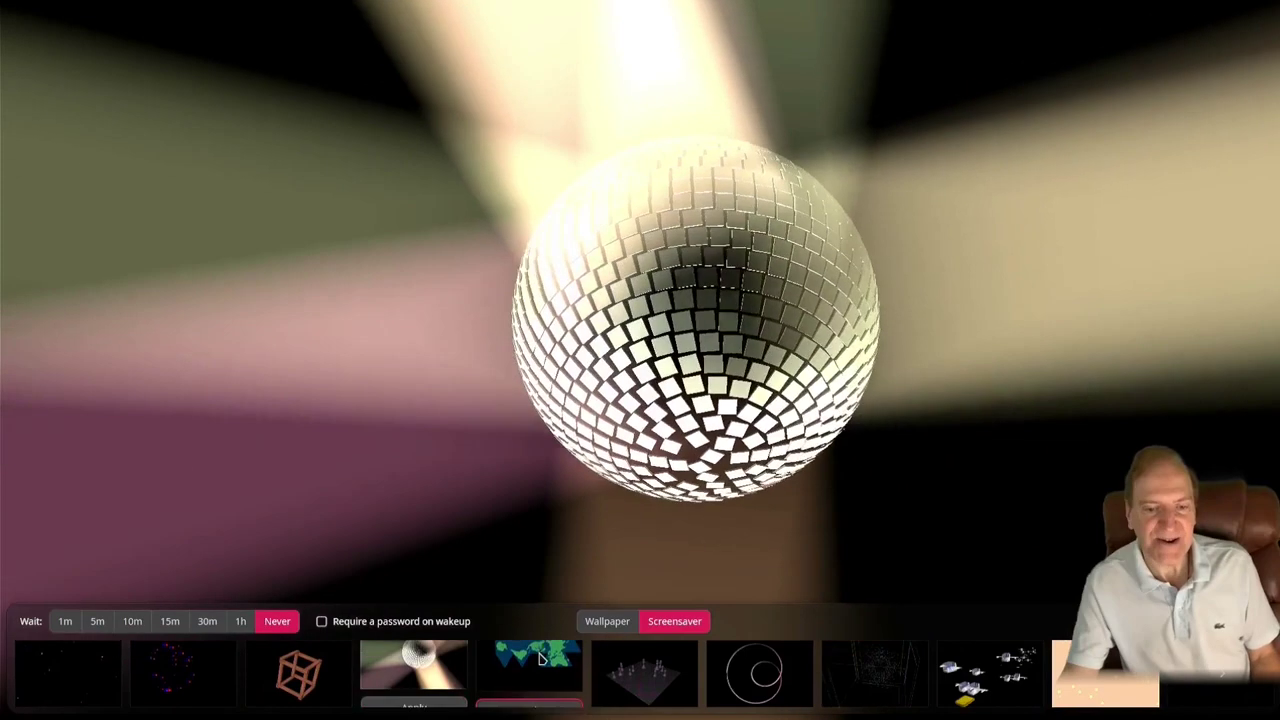
pyautogui.click(540, 662)
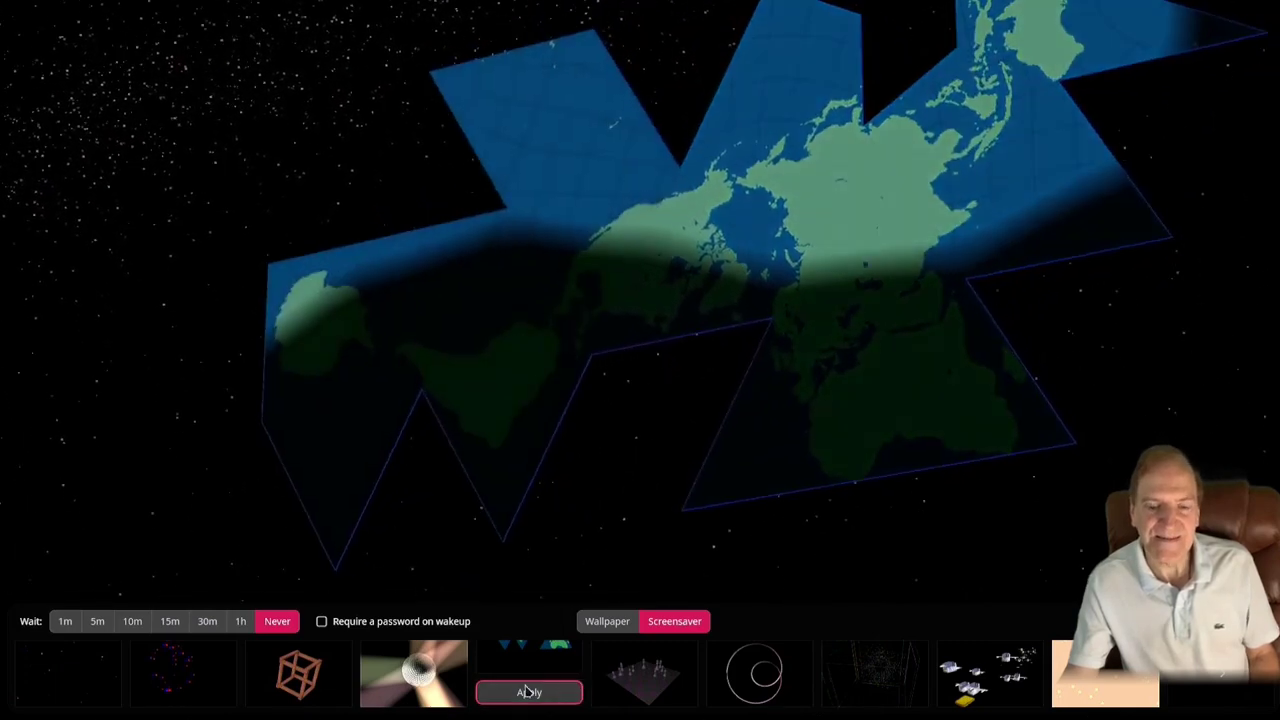
pyautogui.click(647, 680)
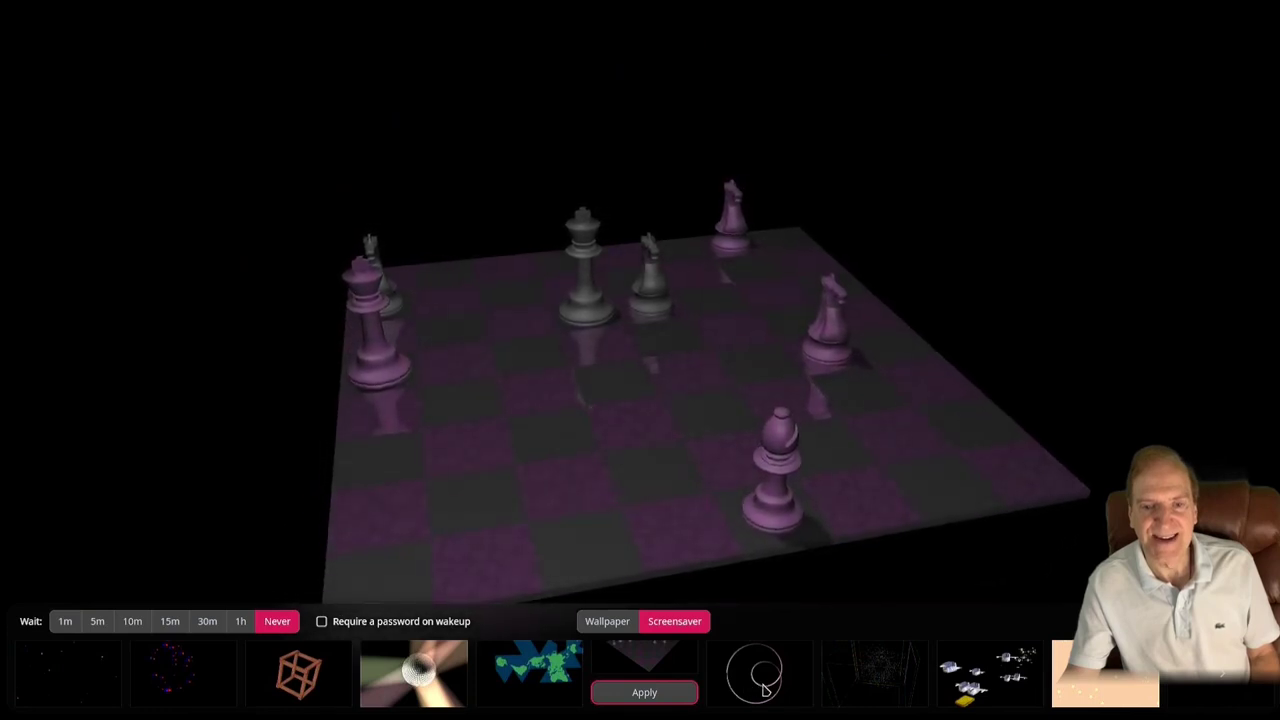
# Preview the curved-line, wireframe box, flying toasters, peach flower, galaxy and rotating Earth screensavers
pyautogui.click(764, 688)
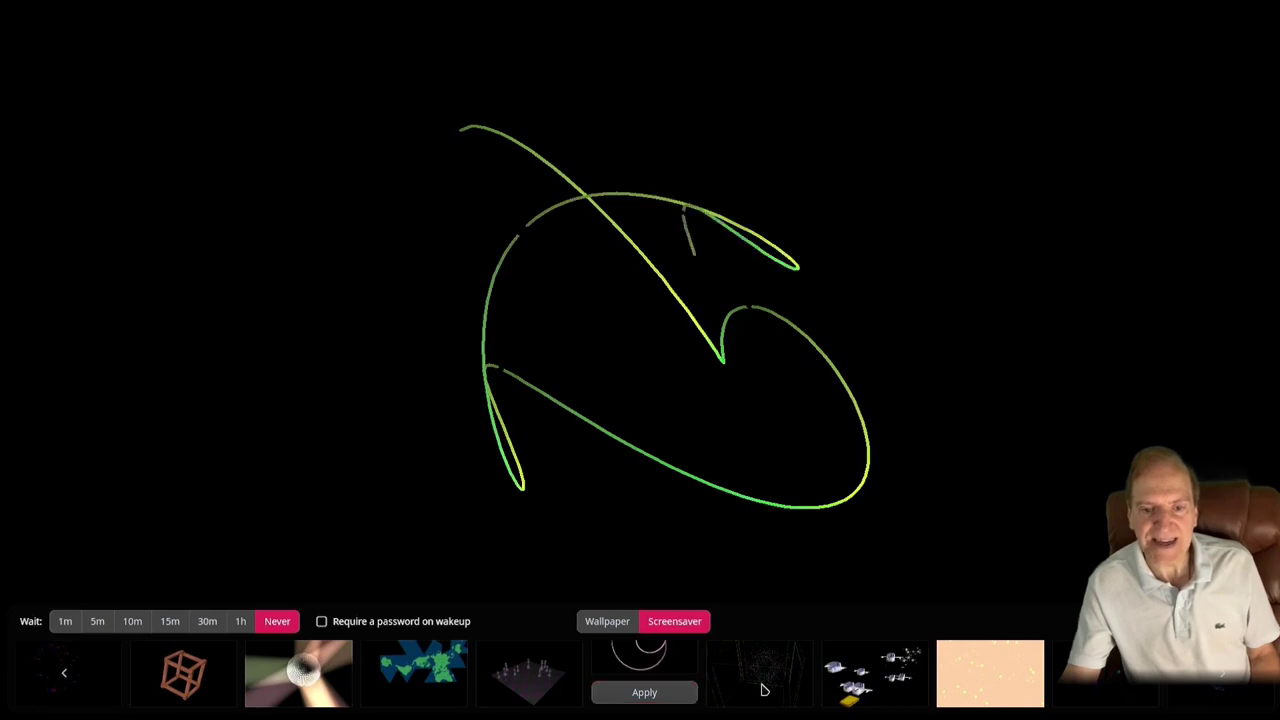
pyautogui.click(764, 688)
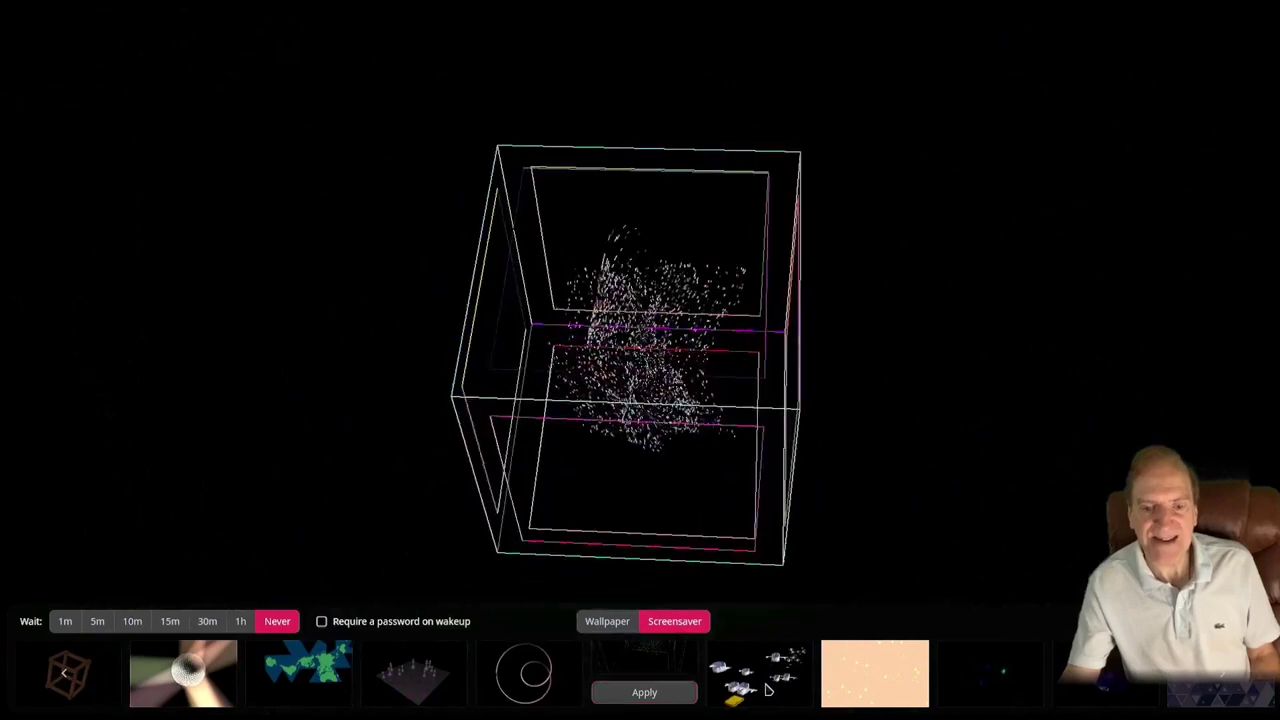
pyautogui.click(768, 690)
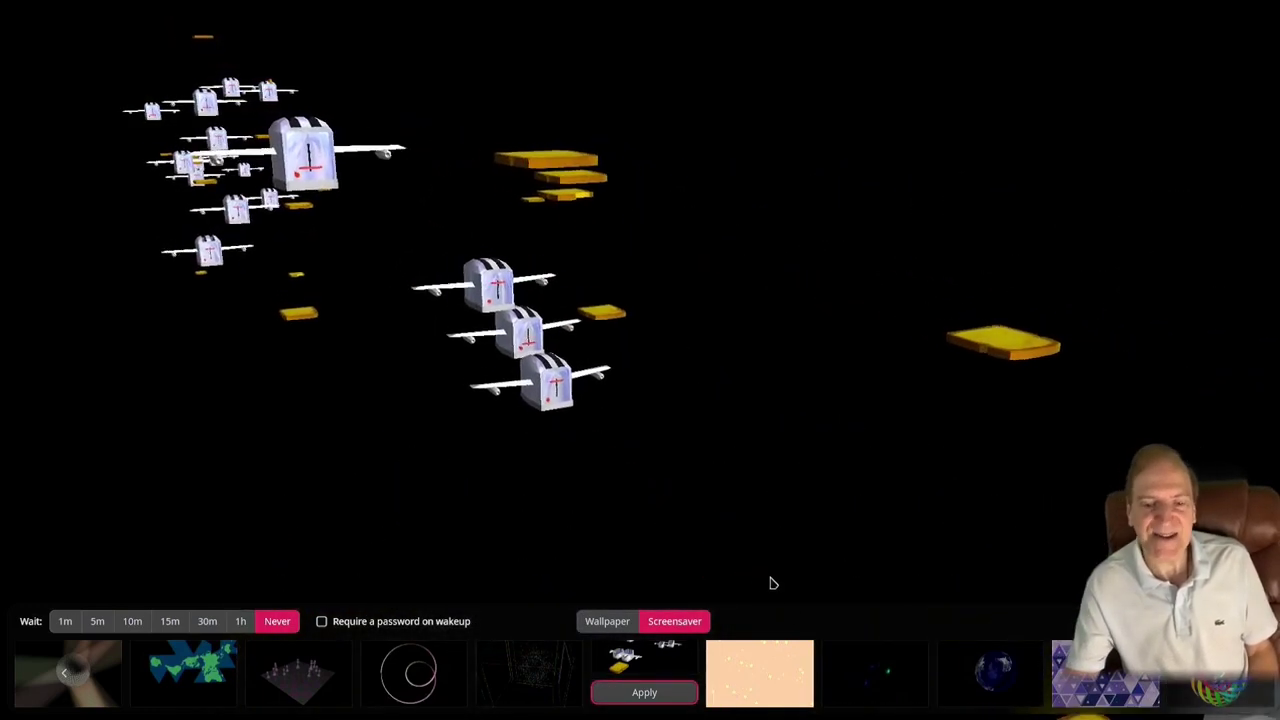
pyautogui.click(759, 679)
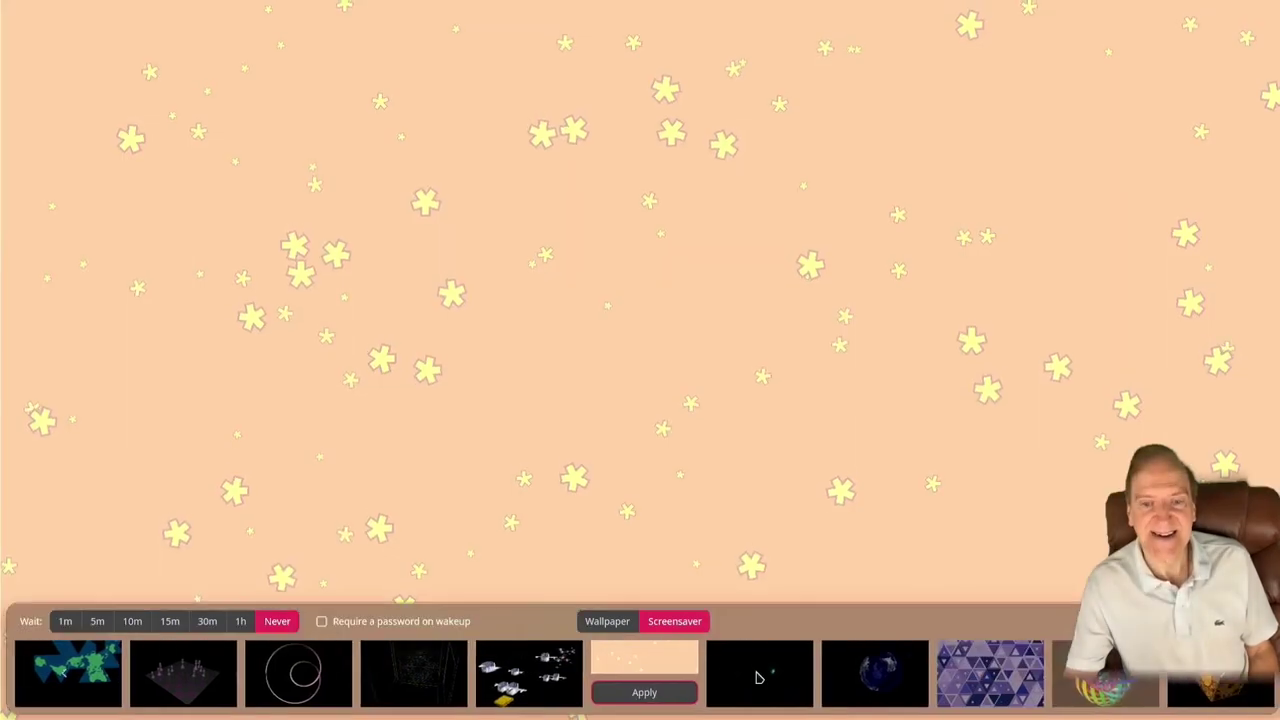
pyautogui.click(767, 673)
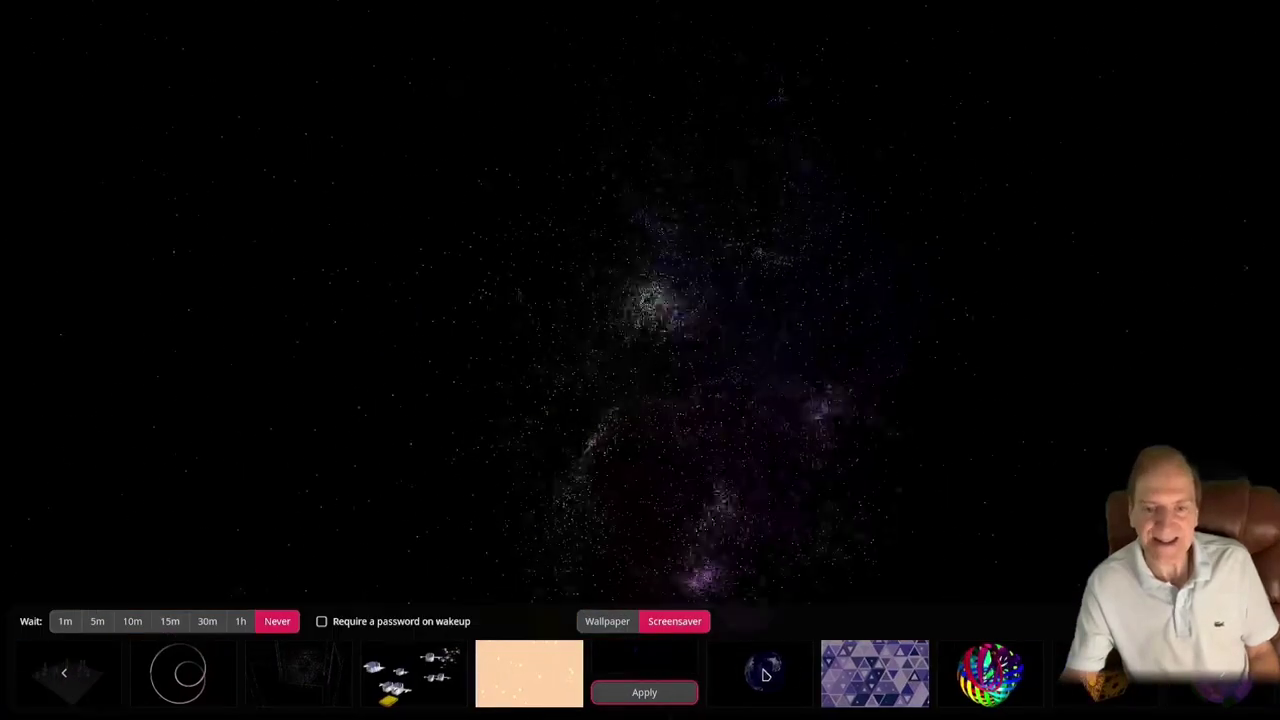
pyautogui.click(764, 675)
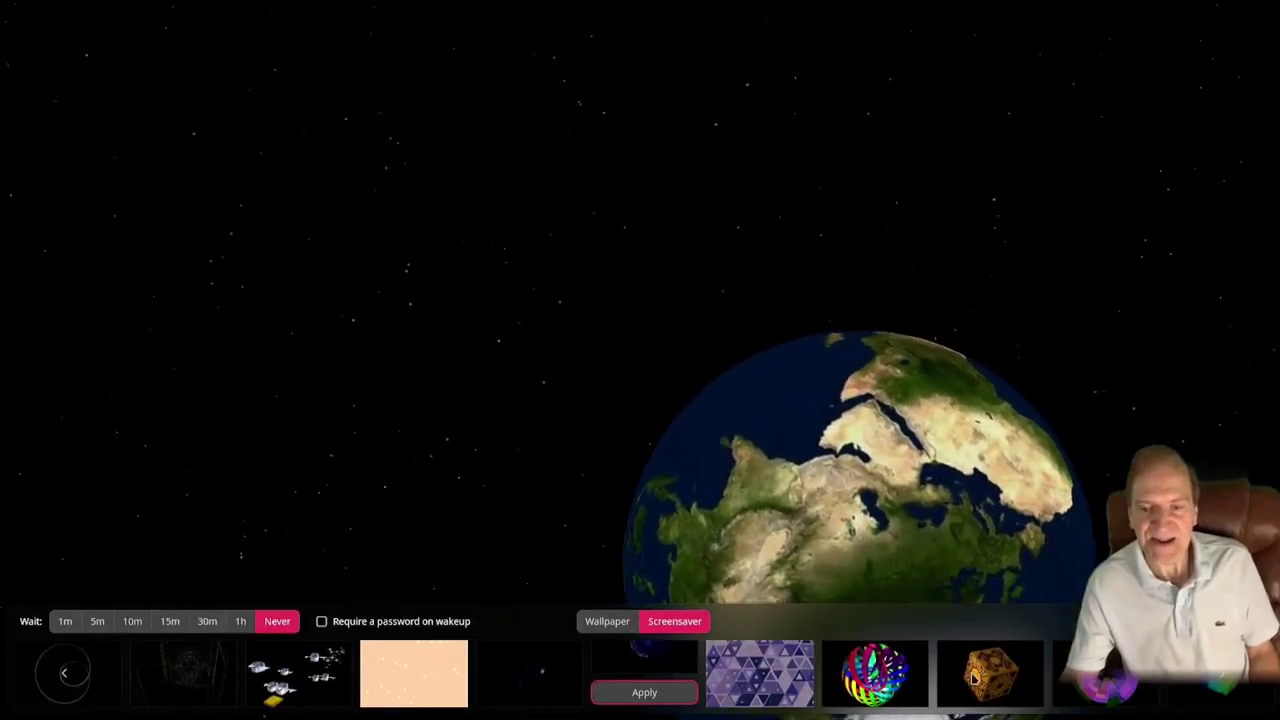
# Preview the coloured rings screensaver, go back to the starfield at the start of the list, and close the chooser from the wallpaper view
pyautogui.click(1072, 700)
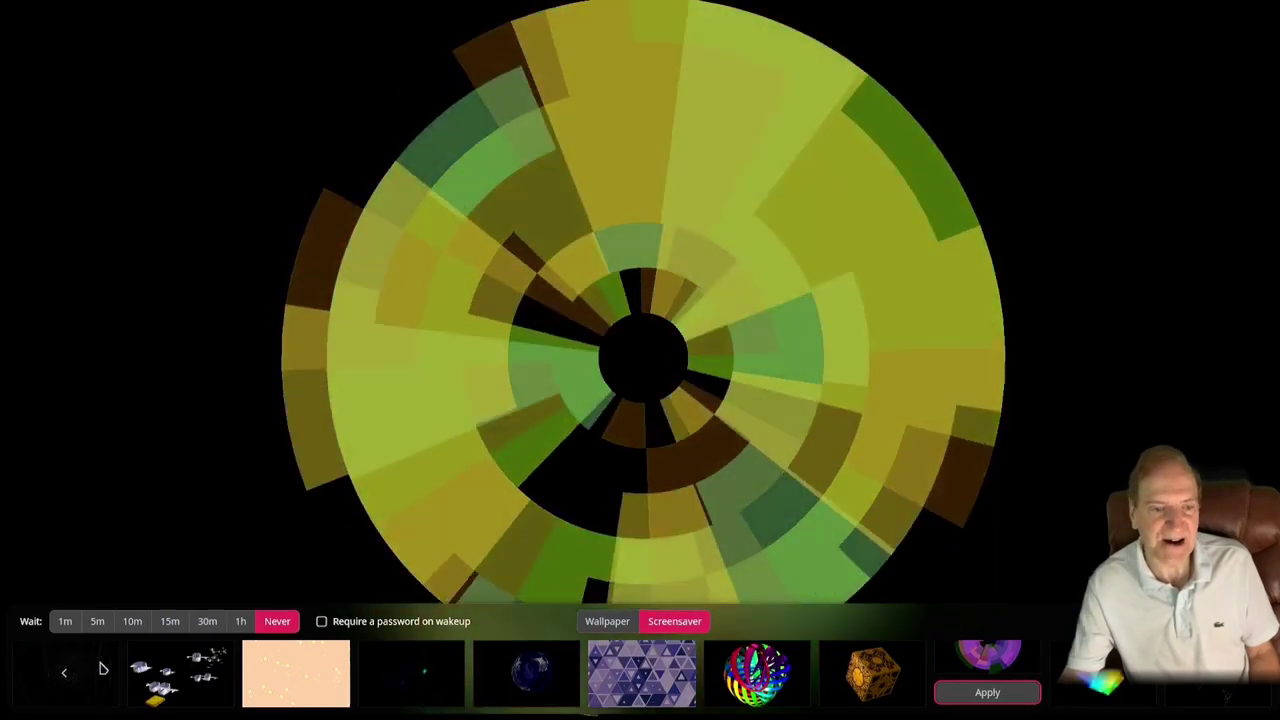
pyautogui.click(64, 672)
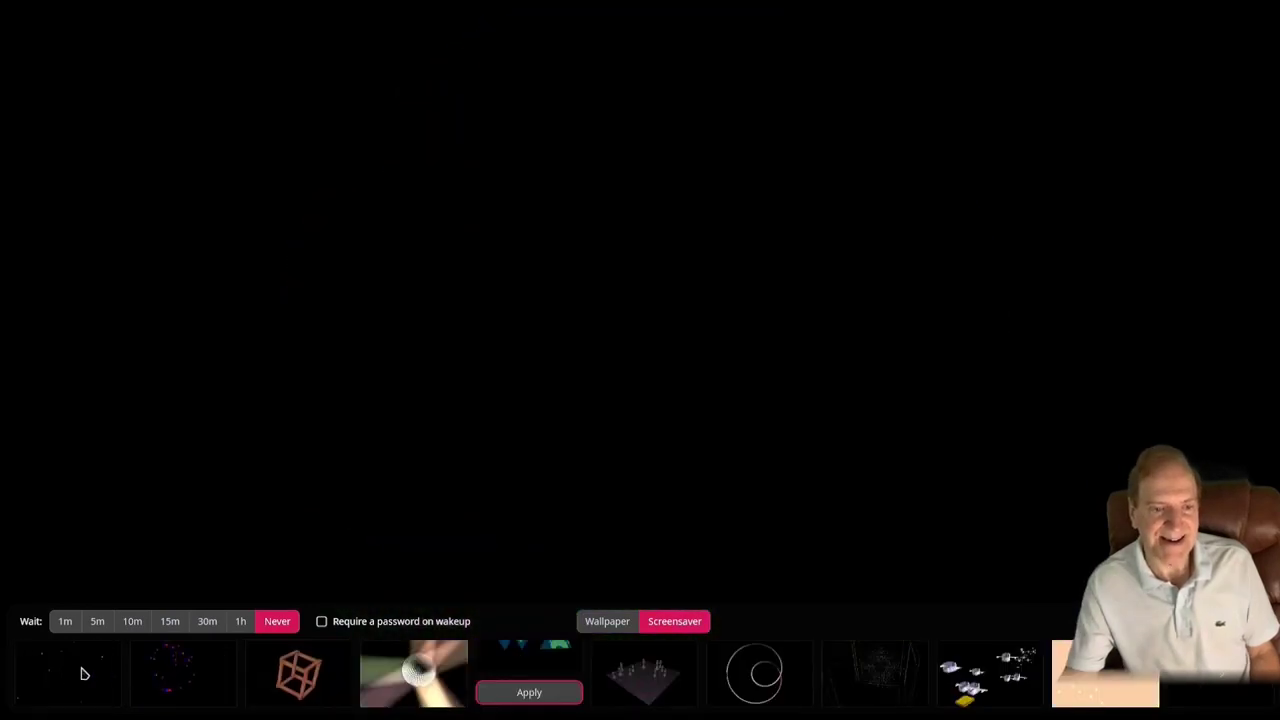
pyautogui.click(84, 674)
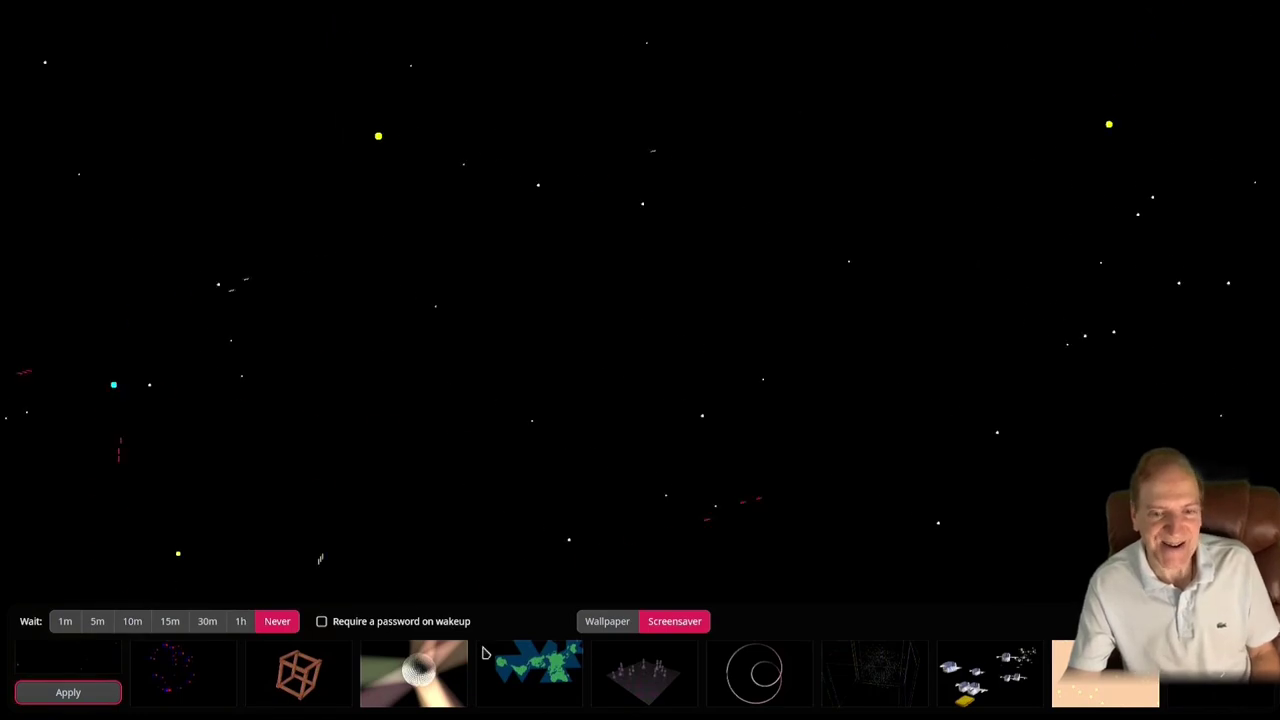
pyautogui.click(600, 625)
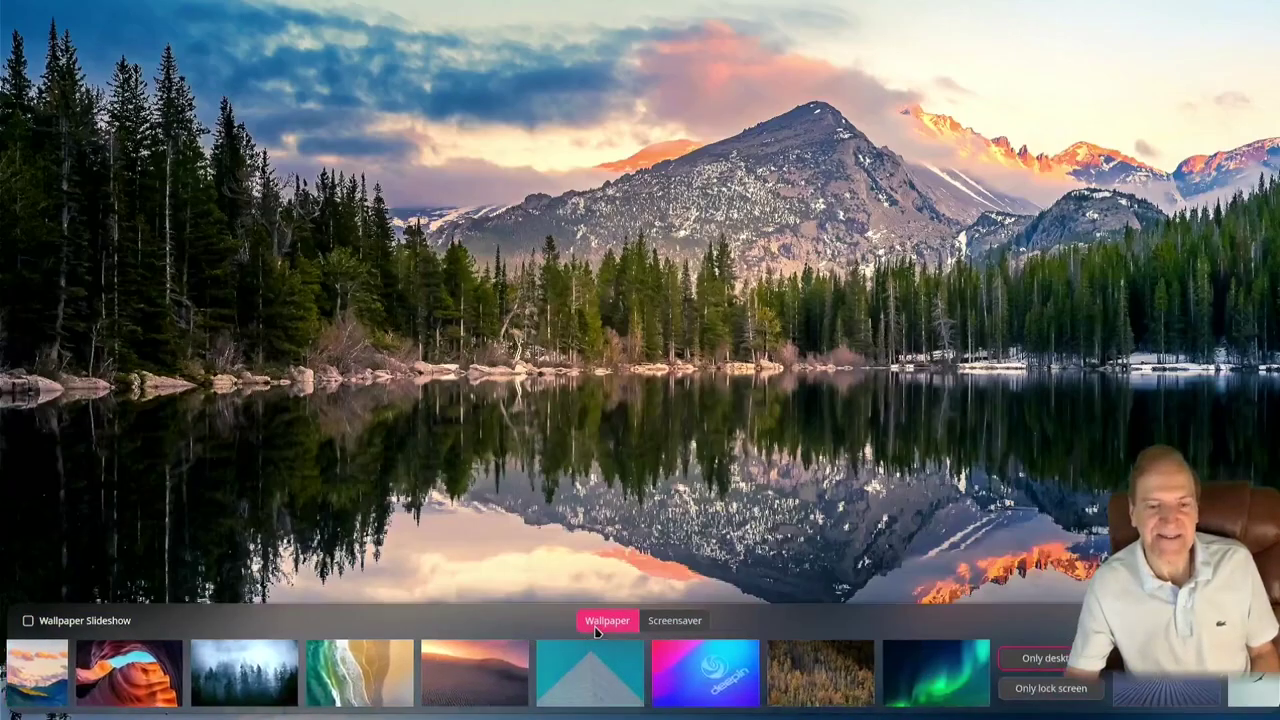
pyautogui.click(517, 506)
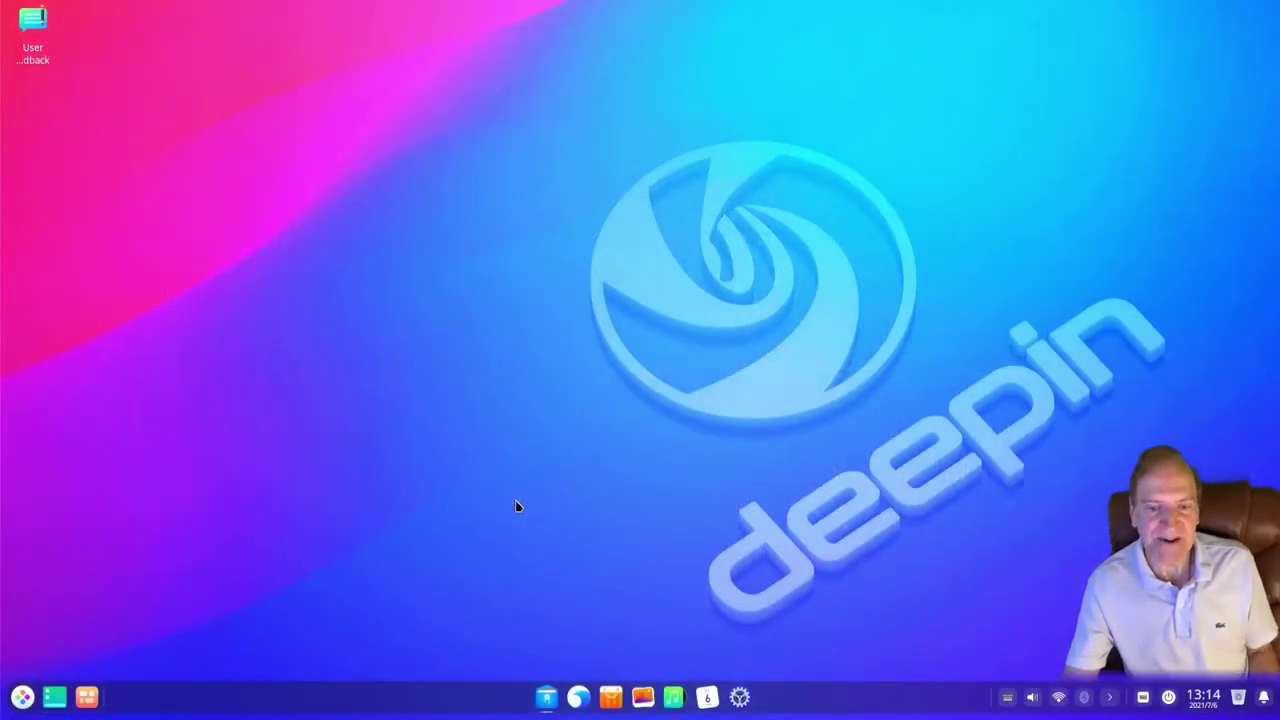
# Reopen the wallpaper and screensaver chooser from the desktop and set the mountain lake as the desktop wallpaper
pyautogui.rightClick(530, 660)
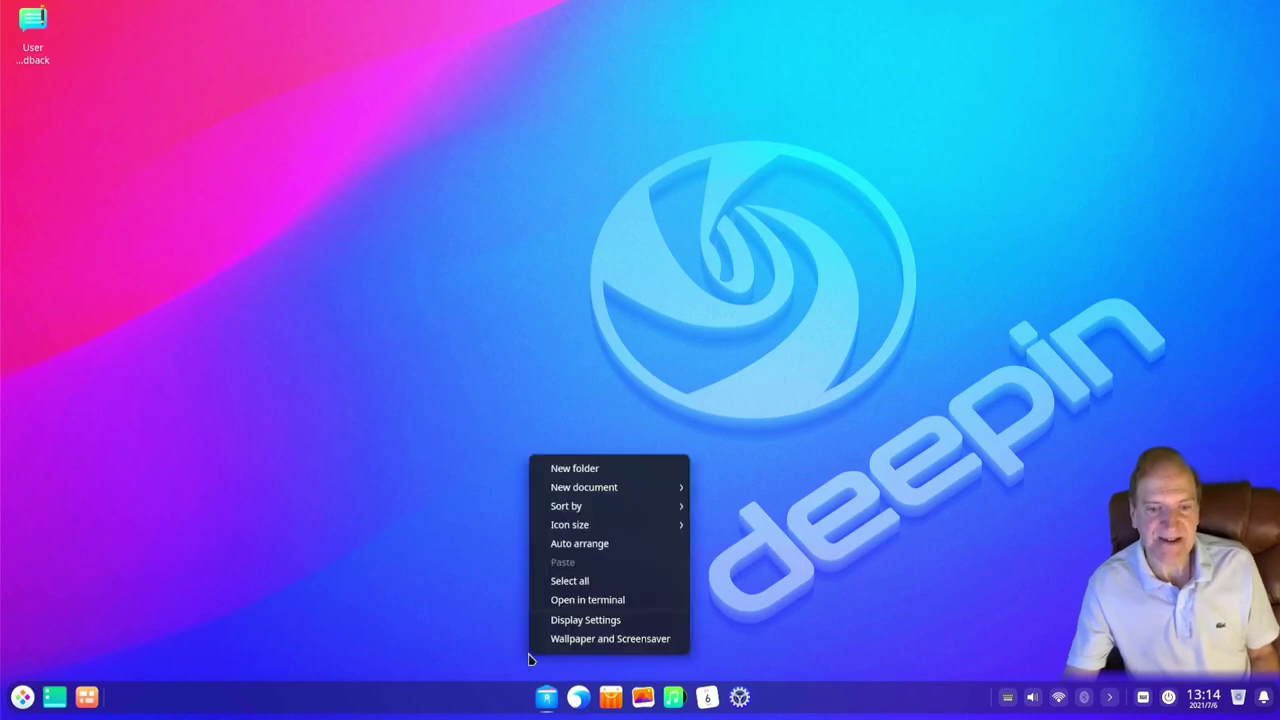
pyautogui.click(570, 638)
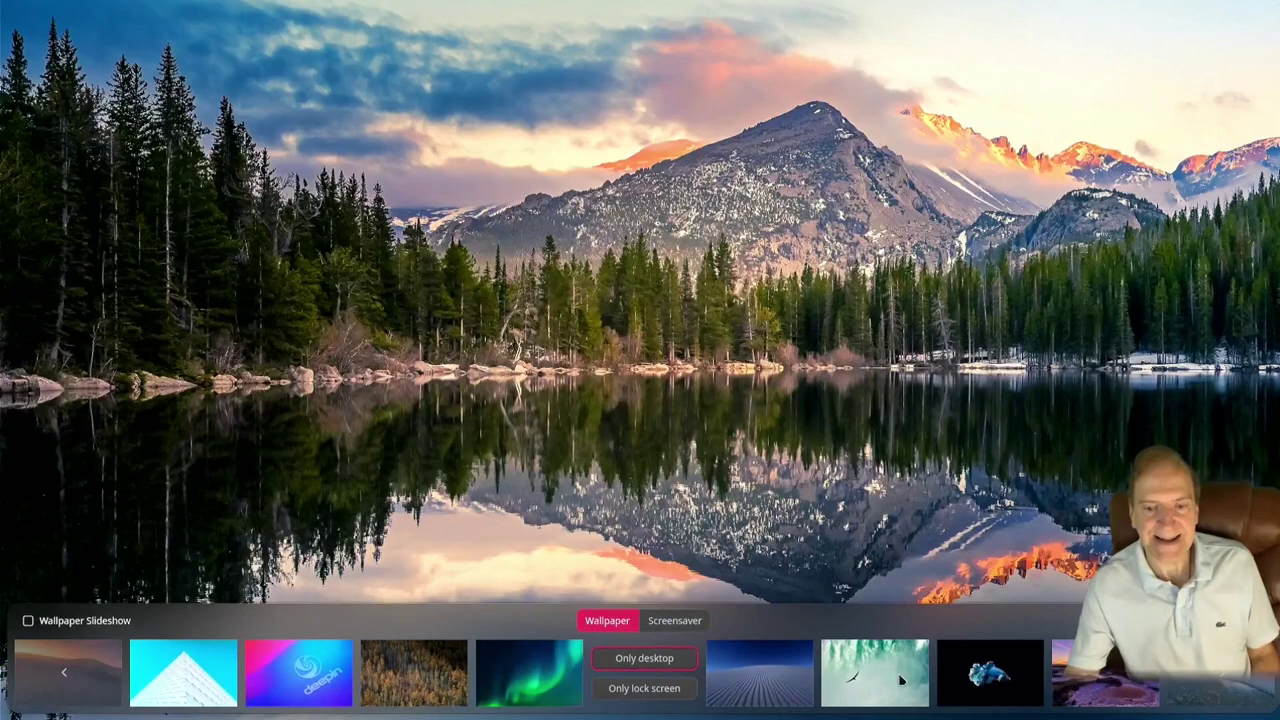
pyautogui.click(568, 505)
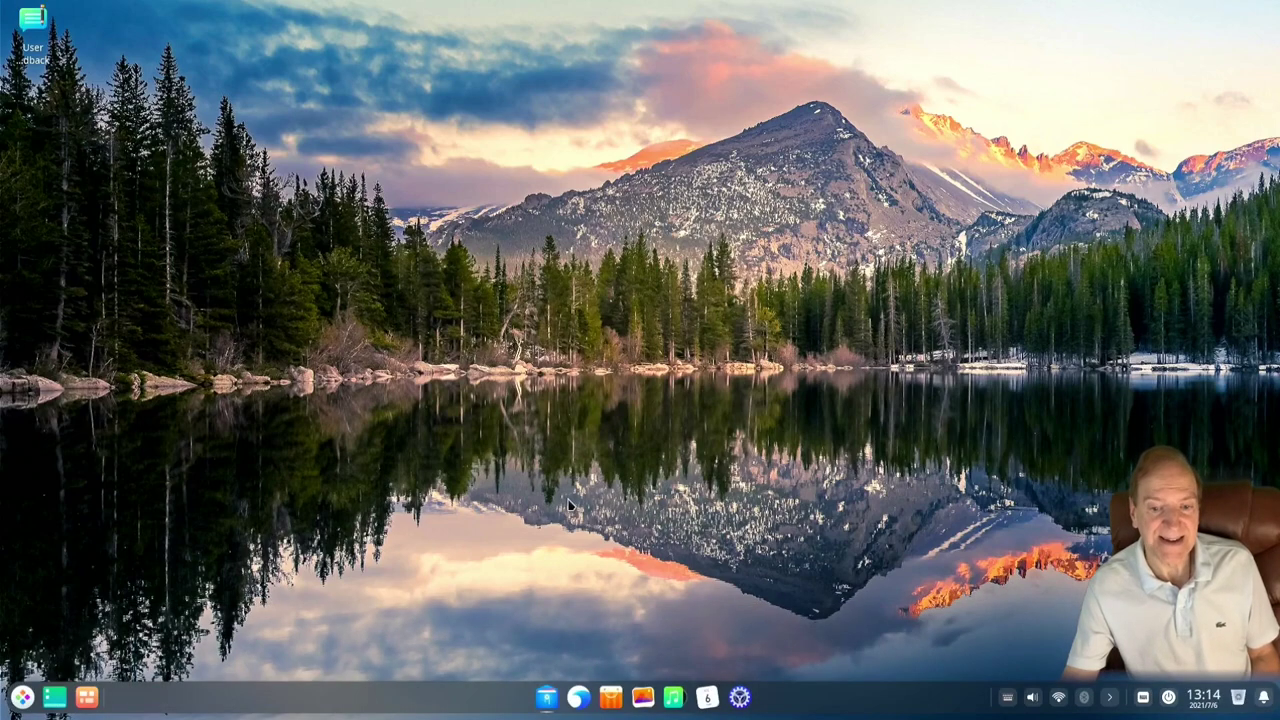